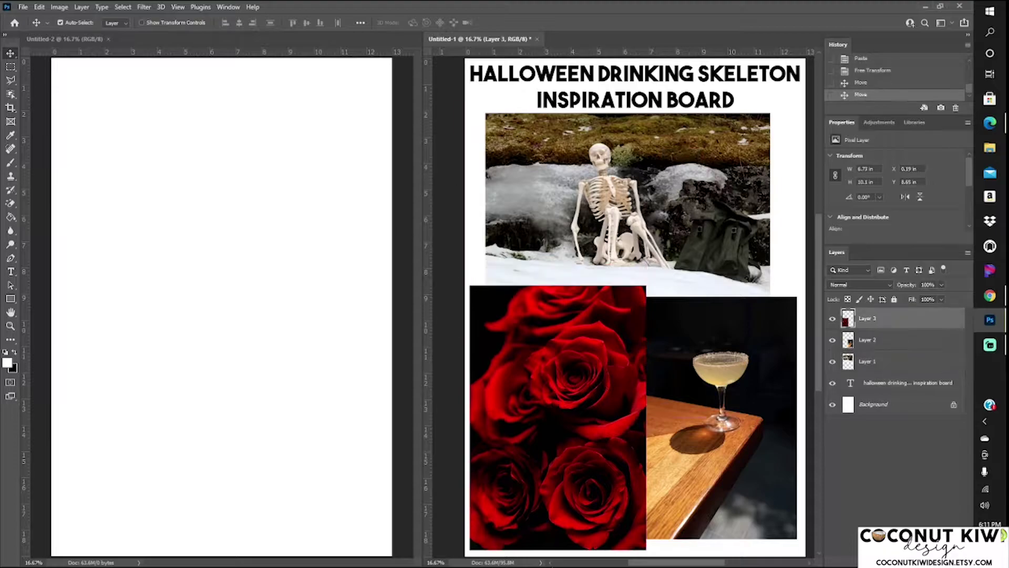
Drag the frame banner into Untitled-2 and rotate it to portrait orientation
left_click(23, 6)
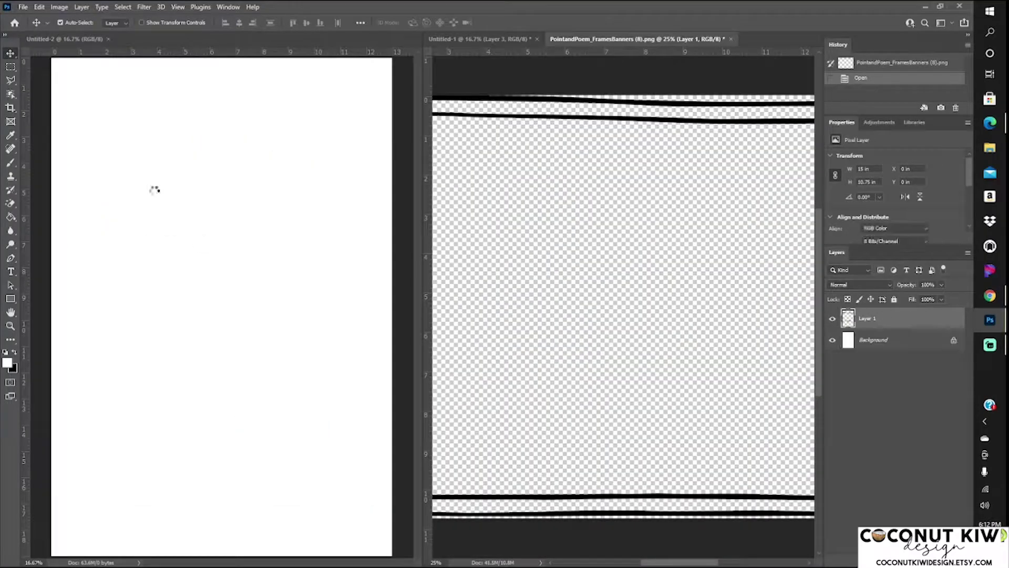
left_click_drag(621, 295, 210, 263)
left_click(39, 7)
left_click(89, 229)
left_click(39, 7)
left_click(90, 246)
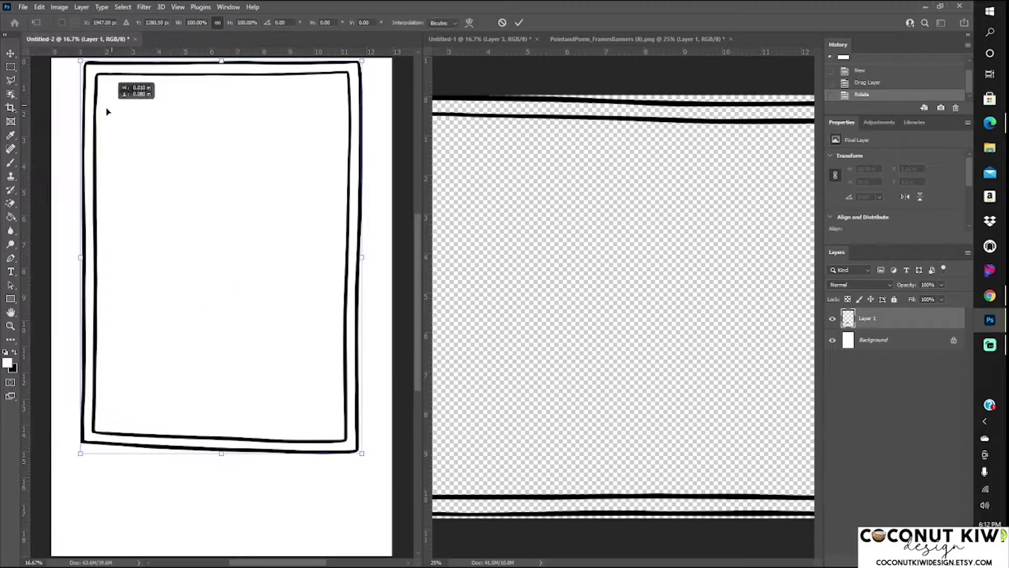
Move and stretch the frame so it covers the whole page, then apply the transform
left_click_drag(107, 111, 173, 248)
left_click_drag(286, 252, 287, 282)
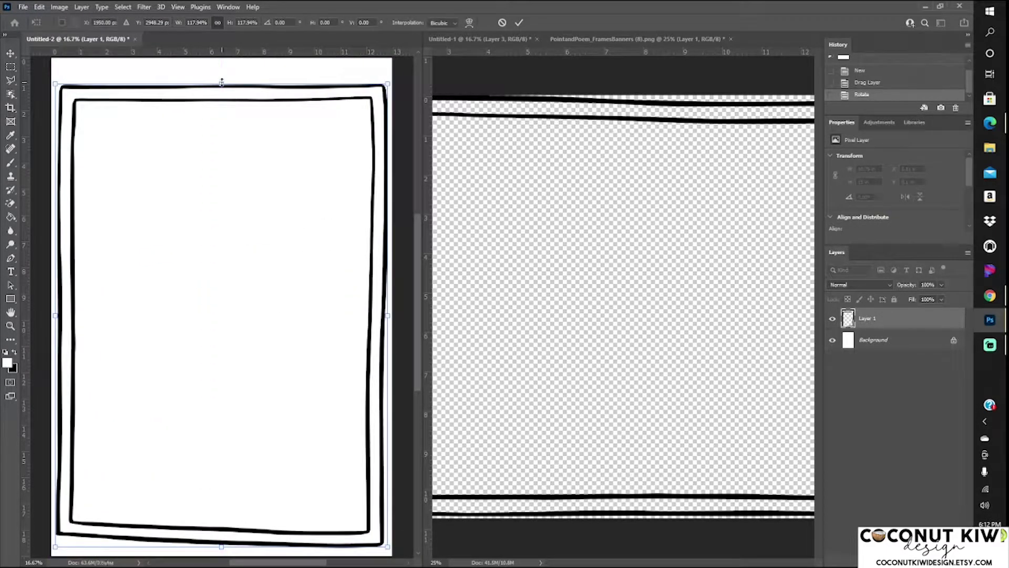
left_click(39, 7)
left_click_drag(222, 85, 222, 139)
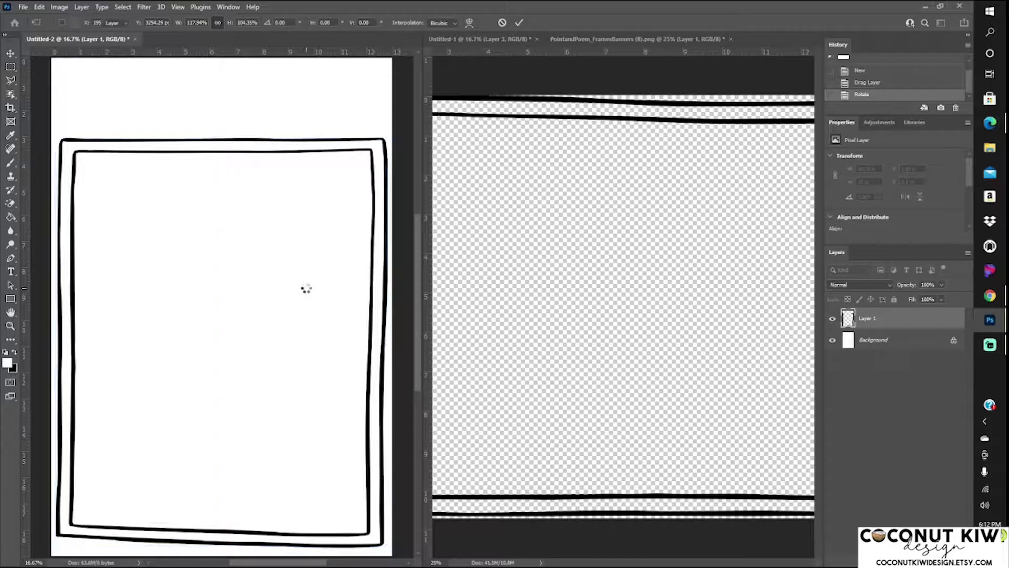
key("Return")
Magic Erase the frame's inner line, then browse the Halloween images to open
left_click(101, 152)
left_click(832, 339)
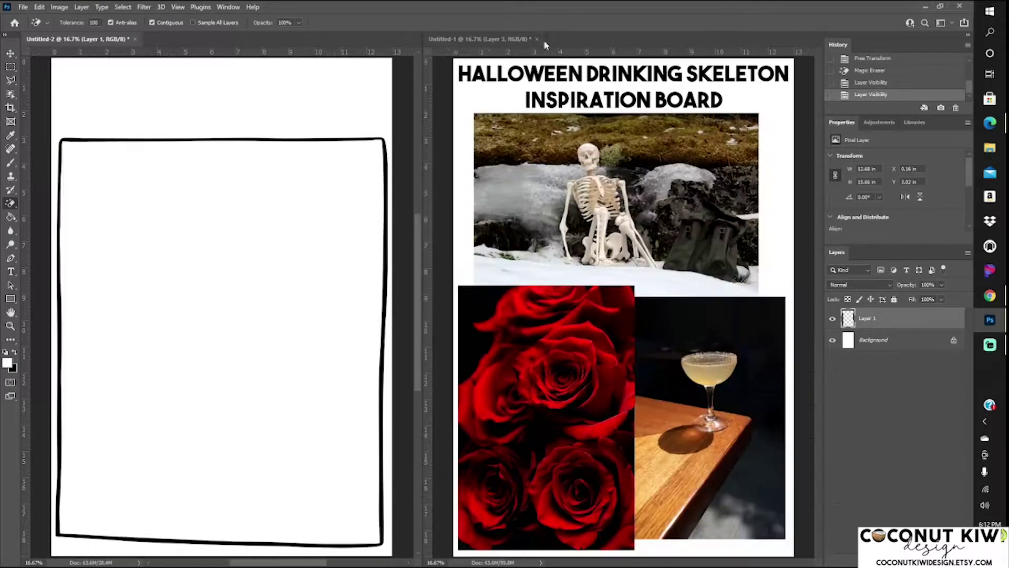
left_click(545, 45)
key("ctrl+o")
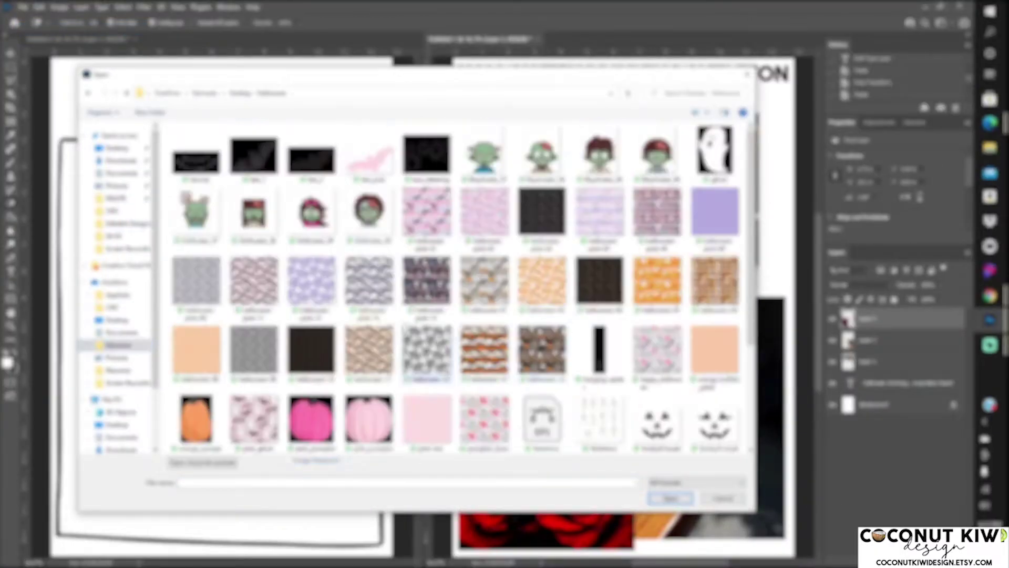
Swap the Skeletons.jpg sheet for the rasterized Skeletons.eps version
double_click(560, 294)
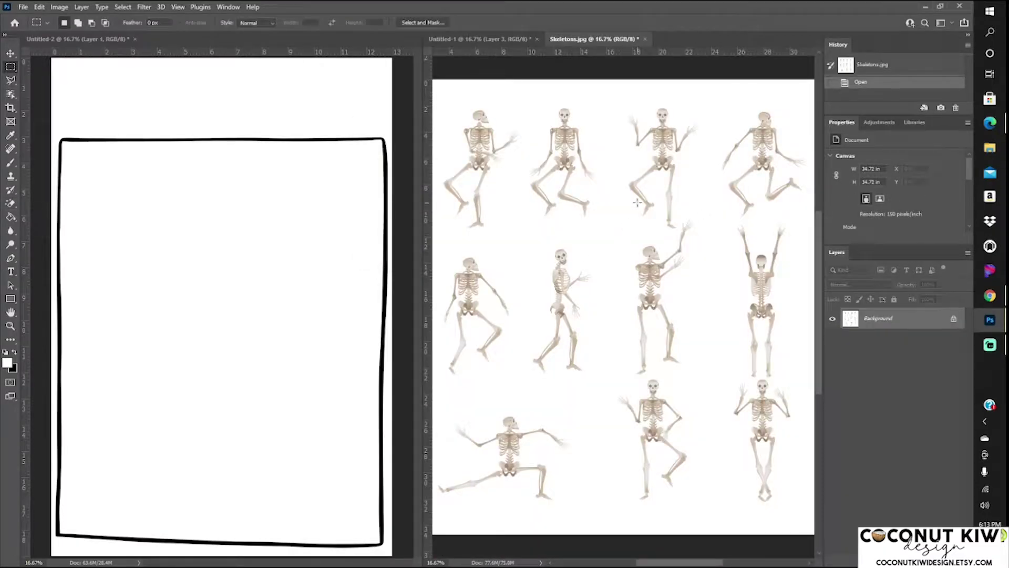
left_click_drag(704, 227, 705, 236)
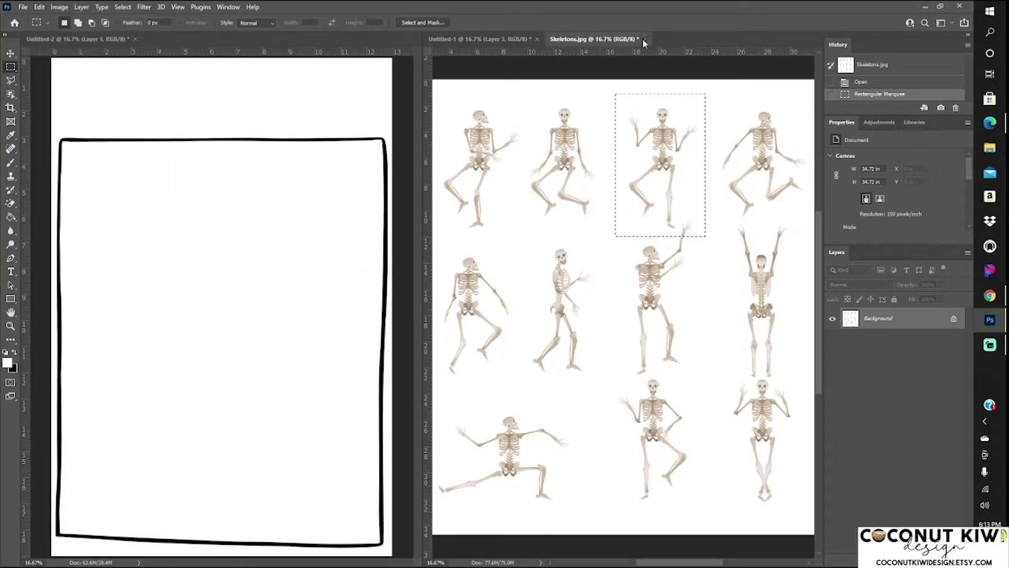
left_click(645, 40)
key("ctrl+o")
double_click(538, 283)
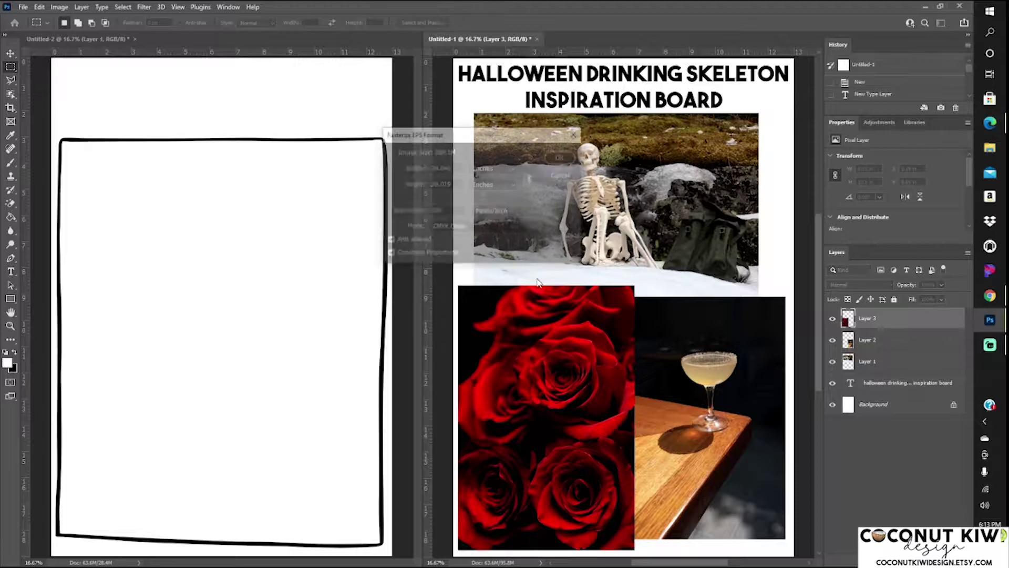
key("Return")
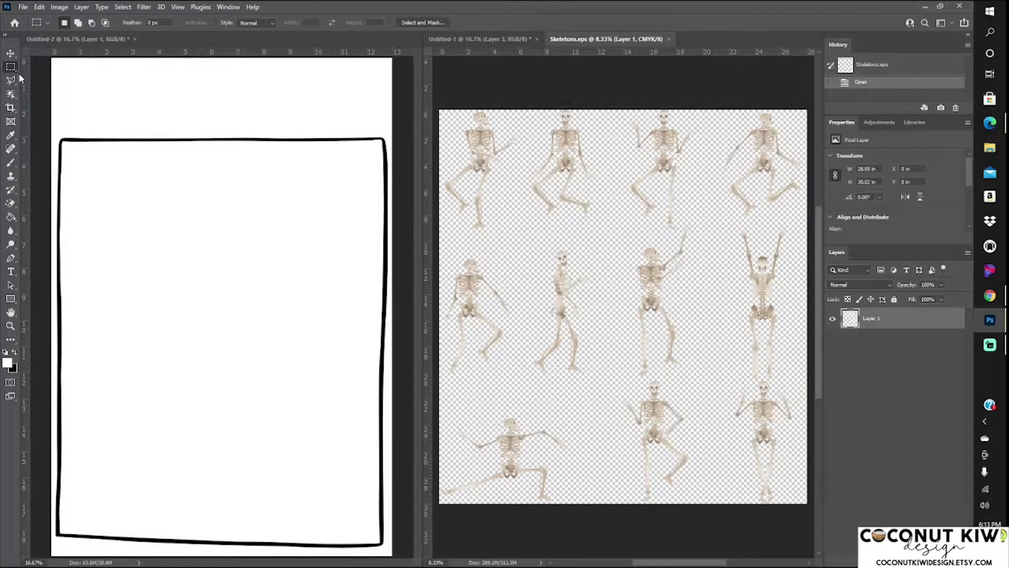
Copy the waving skeleton from the transparent sheet into the framed poster
left_click_drag(675, 224, 706, 234)
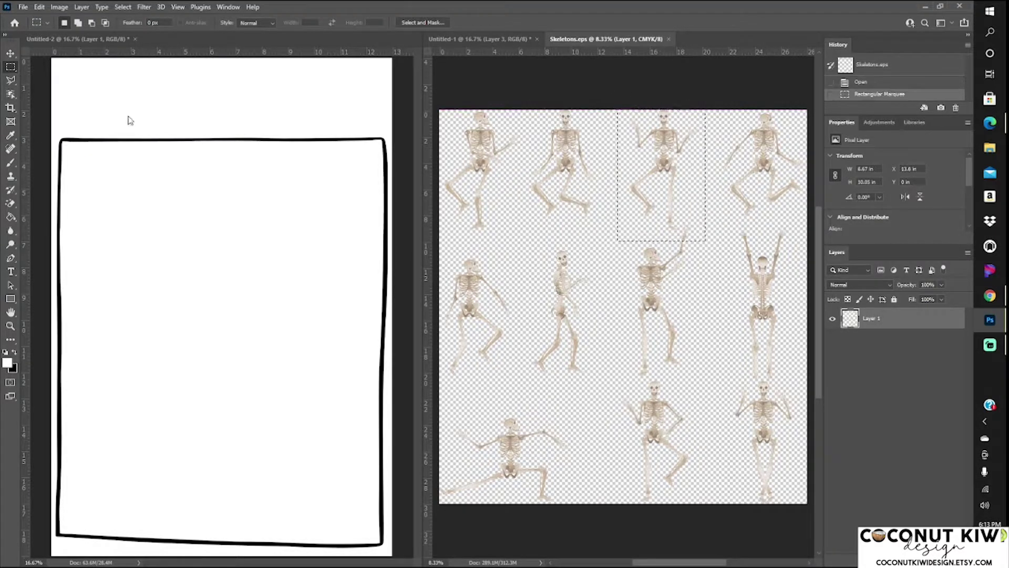
left_click(40, 7)
left_click(52, 71)
left_click(79, 39)
key("ctrl+v")
Erase the faint blob and specks below the skeleton's foot
left_click(11, 205)
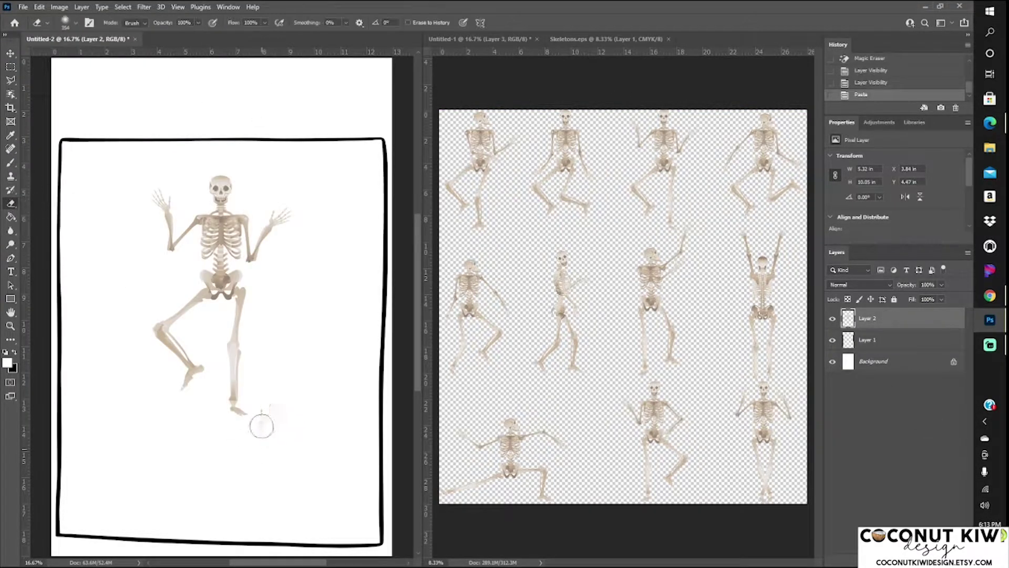
left_click(261, 426)
left_click(76, 23)
double_click(21, 108)
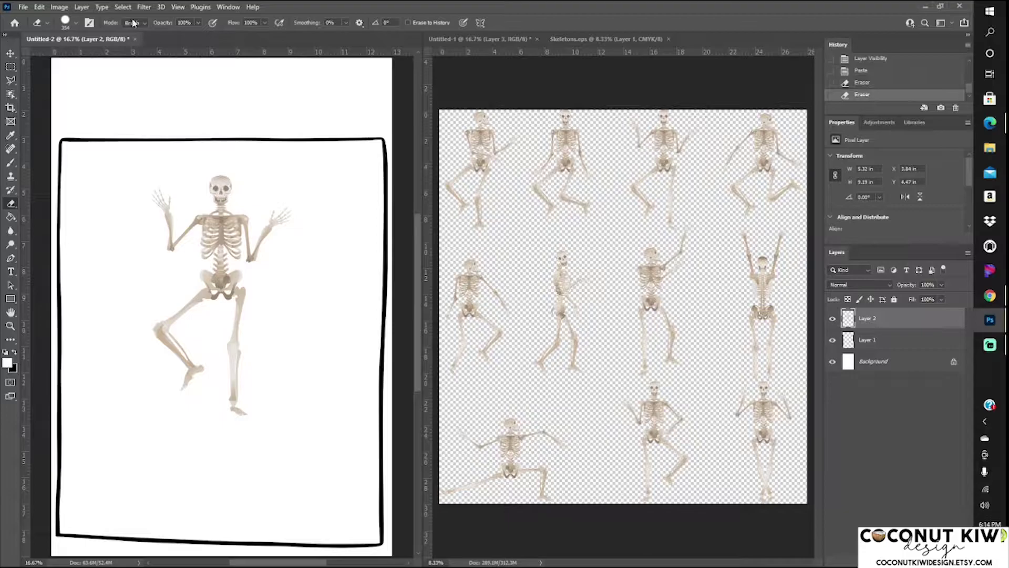
Enlarge the skeleton with Free Transform and place it inside the frame
left_click(39, 7)
left_click(58, 178)
mouse_move(220, 169)
left_mouse_down()
mouse_move(205, 184)
mouse_move(221, 137)
left_mouse_up()
mouse_move(222, 266)
left_mouse_down()
mouse_move(310, 410)
mouse_move(287, 268)
mouse_move(260, 368)
left_mouse_up()
key("Return")
key("e")
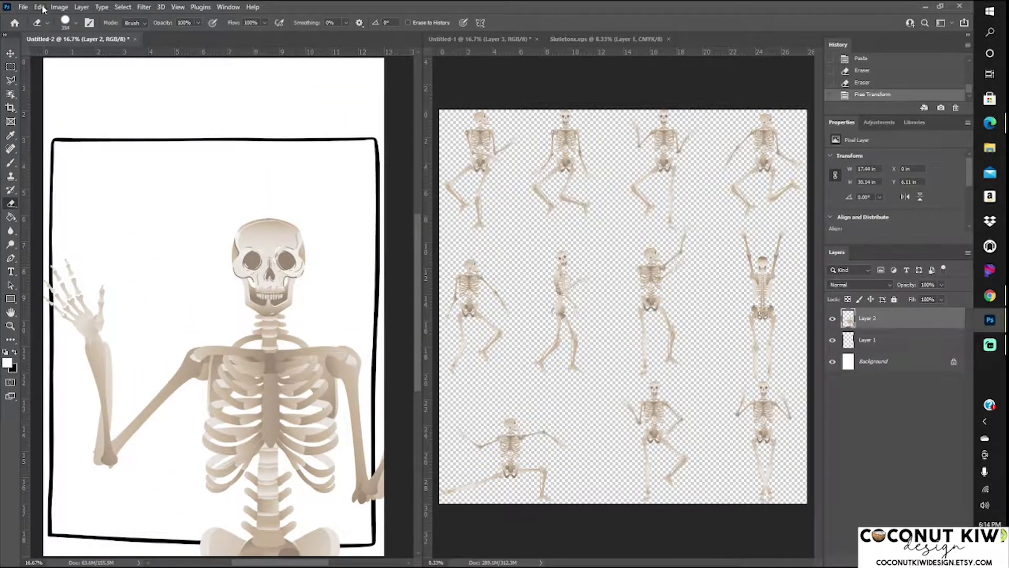
Paste the bottom-middle skeleton into the poster and hide the first skeleton's layer
key("m")
left_click_drag(704, 504, 606, 376)
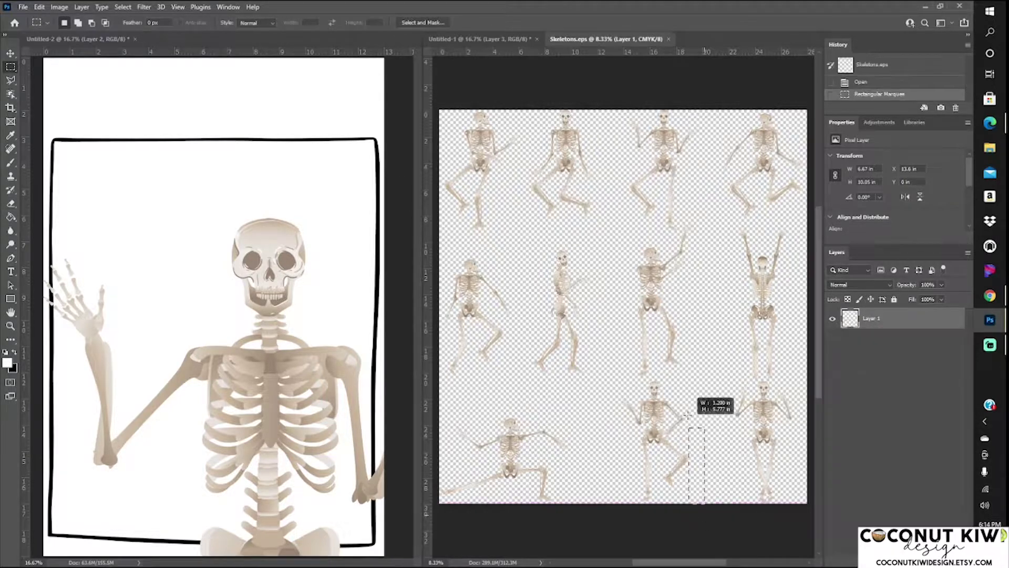
left_click(145, 56)
key("ctrl+v")
left_click(832, 339)
left_click(39, 7)
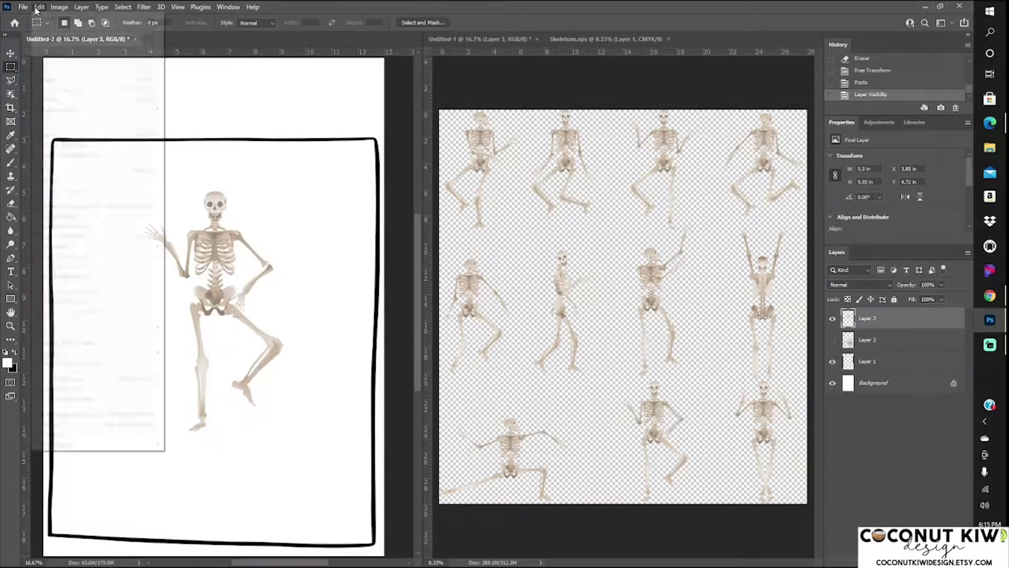
left_click(57, 239)
Enlarge the new skeleton to fill the frame and move it to the right side
left_click_drag(247, 263, 231, 453)
left_click_drag(111, 370, 48, 95)
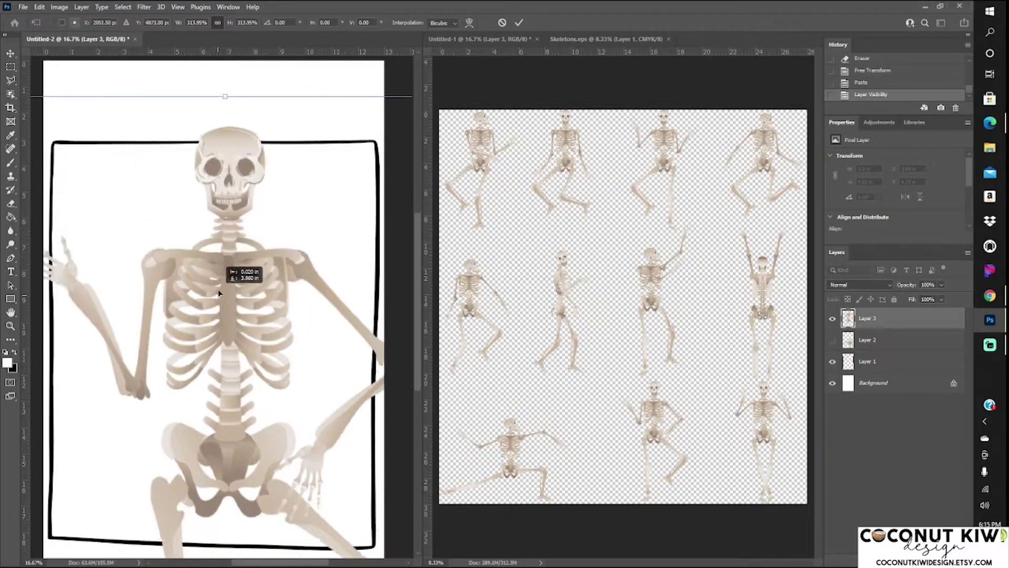
left_click_drag(266, 95, 283, 86)
left_click_drag(275, 221, 287, 227)
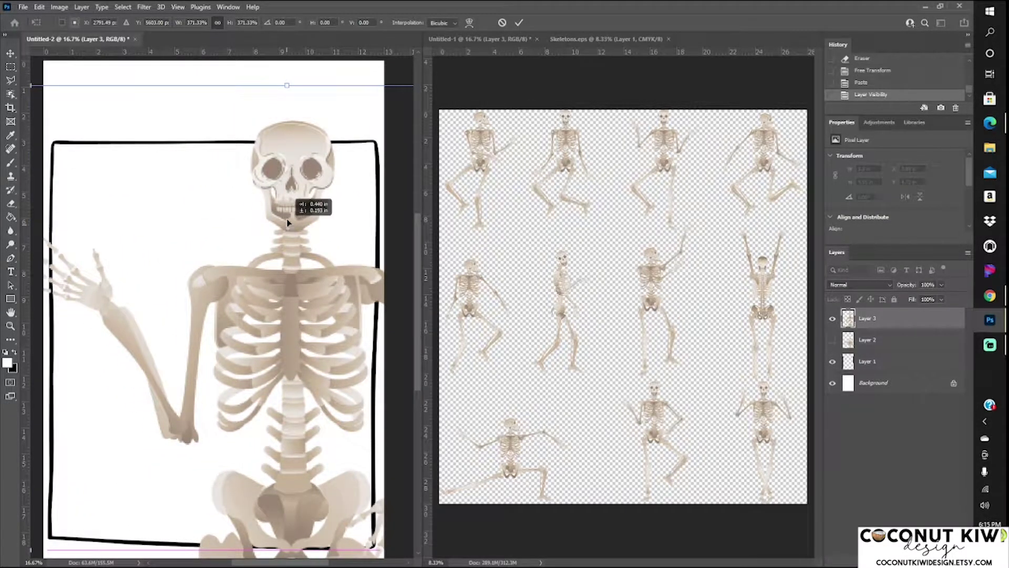
key("Return")
key("v")
left_click_drag(54, 243, 74, 222)
Copy the skeleton's raised arm to a new layer and flip it horizontally
key("m")
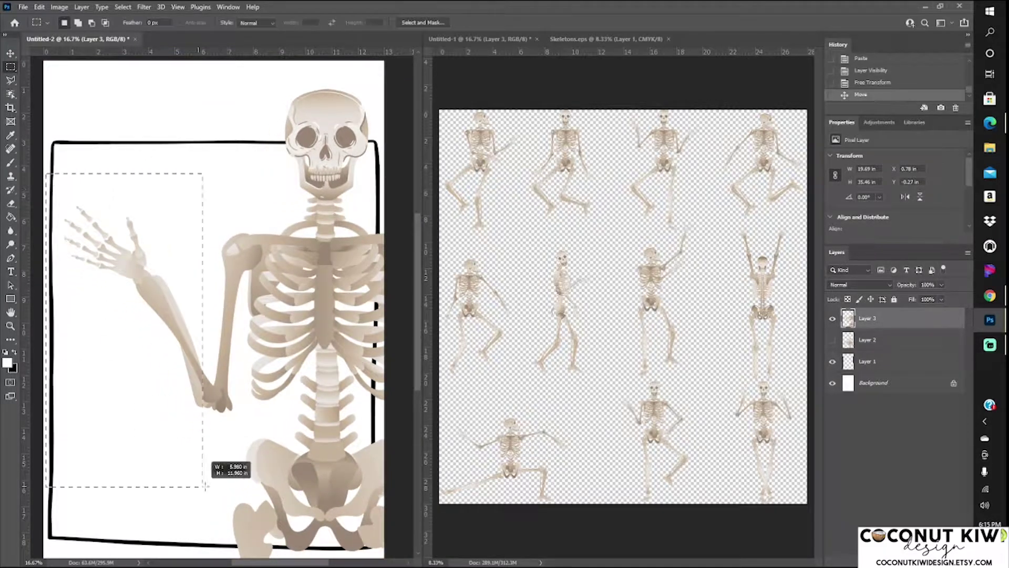
left_click(39, 7)
left_click(48, 79)
key("ctrl+v")
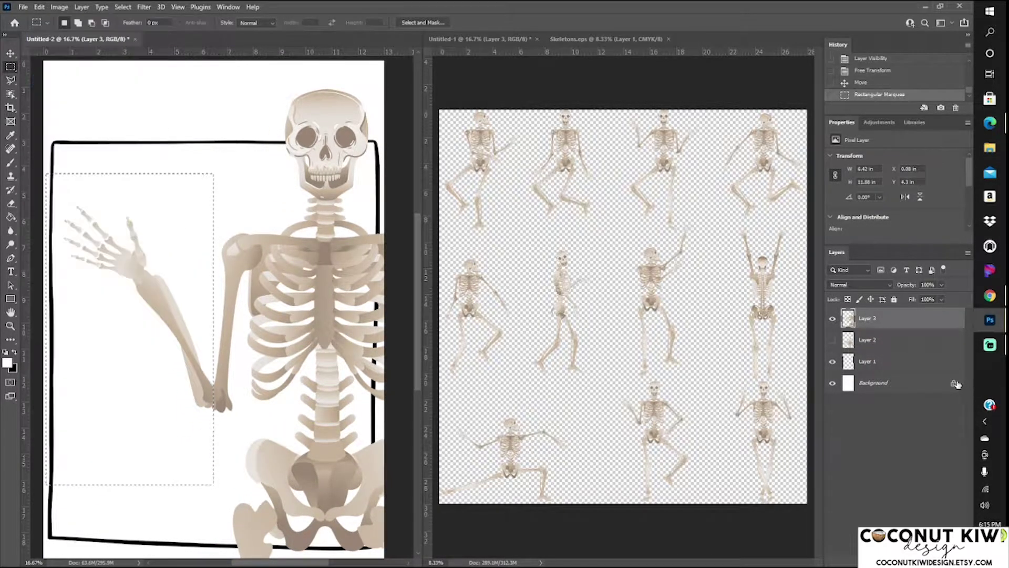
left_click(39, 6)
left_click(189, 363)
Flip the arm copy vertically, rotate it into a raised pose by the shoulder, then browse drink images
left_click(39, 7)
left_click(184, 271)
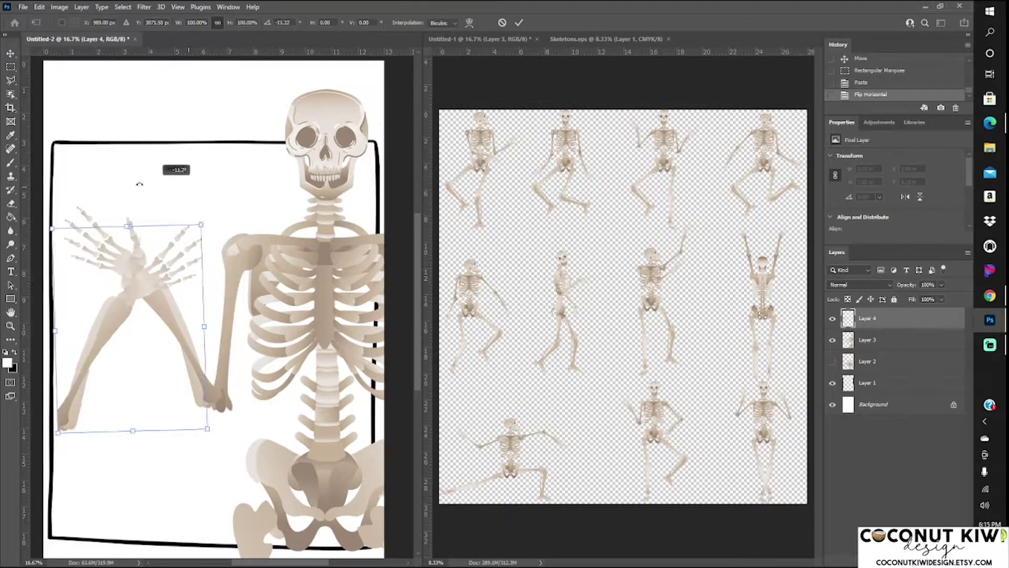
left_click_drag(174, 294, 206, 285)
left_click(39, 7)
left_click(202, 406)
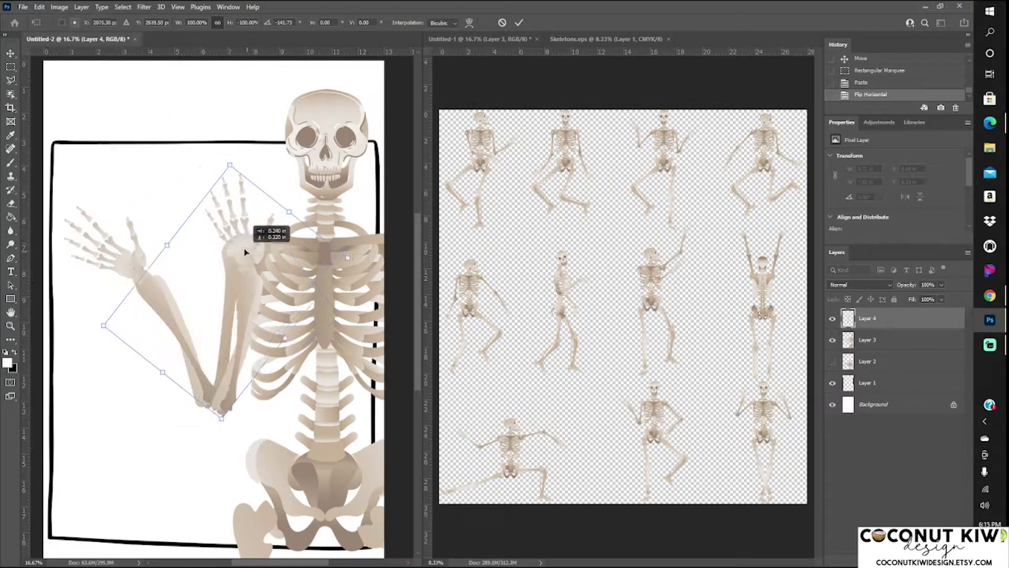
left_click_drag(270, 226, 241, 168)
left_click_drag(247, 293, 223, 303)
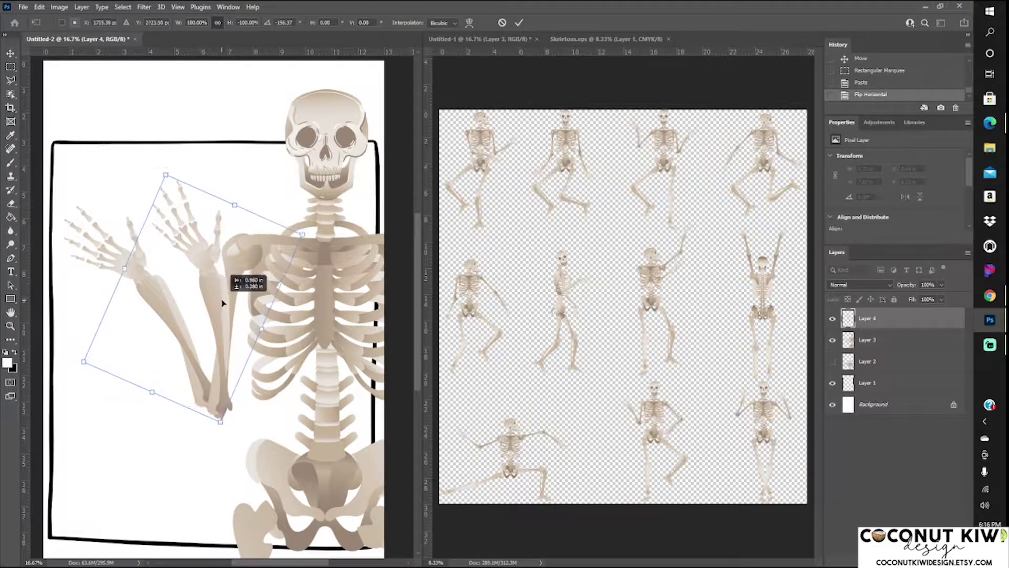
key("Return")
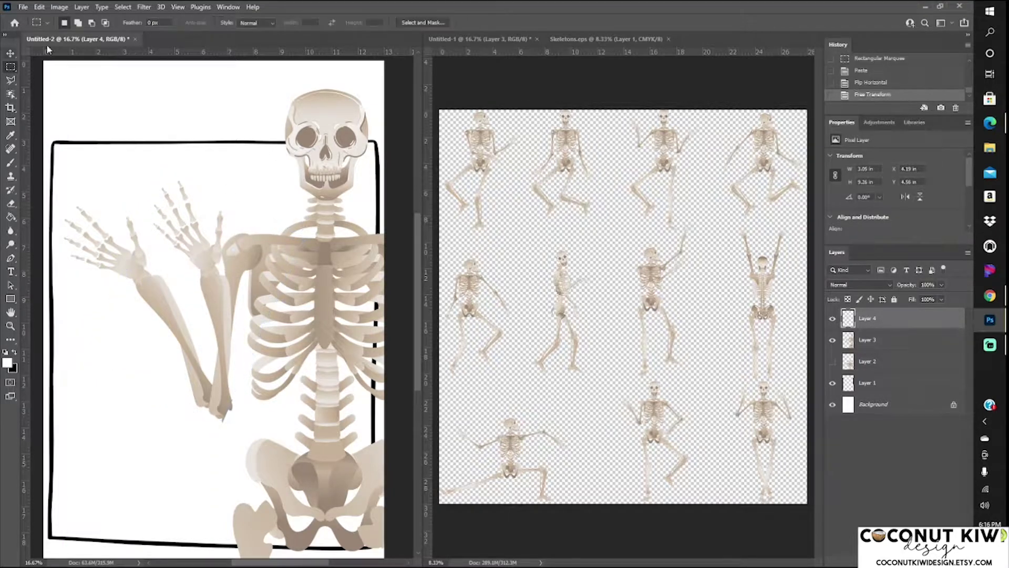
left_click(23, 7)
left_click(37, 31)
Open the strawberry cocktail image color-04.png and drag it into the skeleton poster
double_click(254, 276)
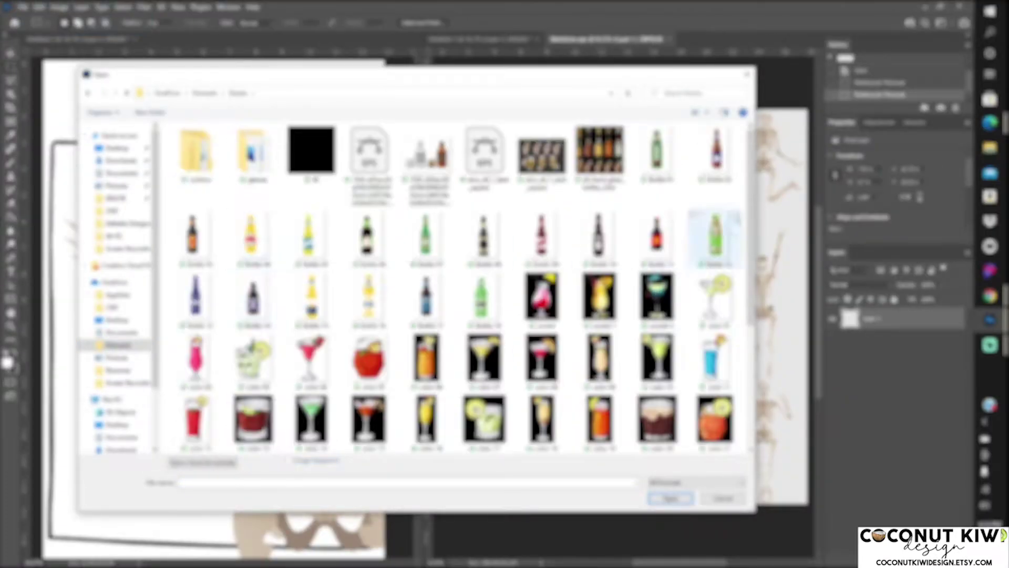
scroll(684, 236, "down", 3)
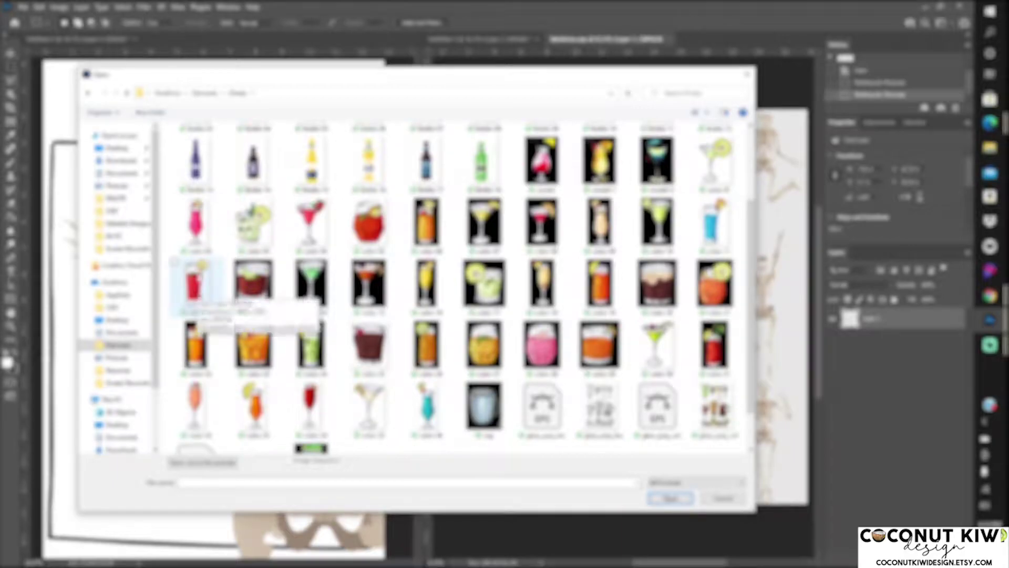
double_click(316, 231)
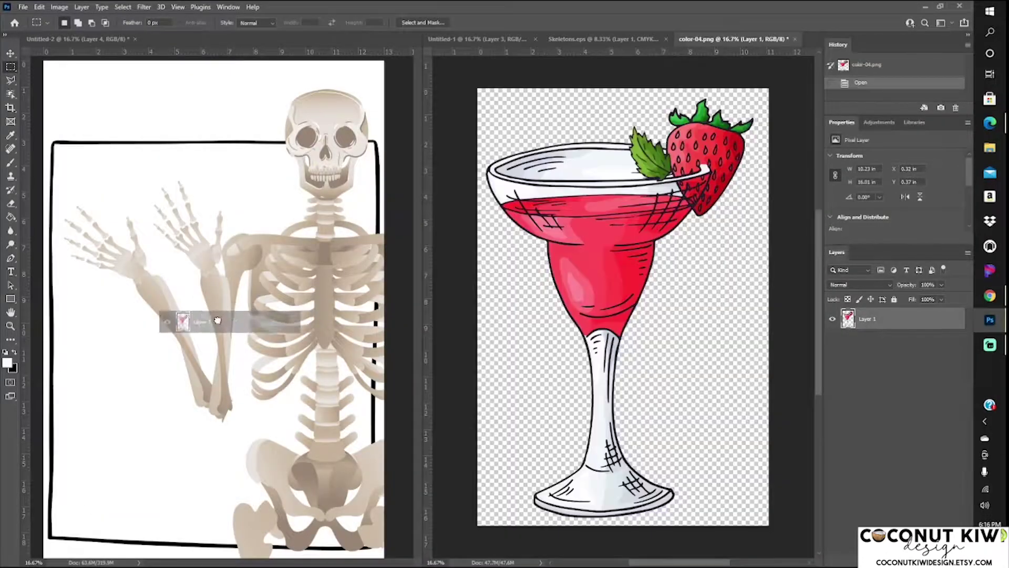
left_click_drag(850, 318, 203, 322)
Resize the cocktail and position it beside the skeleton's hand
left_click(40, 7)
left_click(58, 231)
mouse_move(40, 83)
left_mouse_down()
mouse_move(138, 279)
mouse_move(204, 221)
mouse_move(248, 232)
left_mouse_up()
left_click_drag(198, 238, 202, 242)
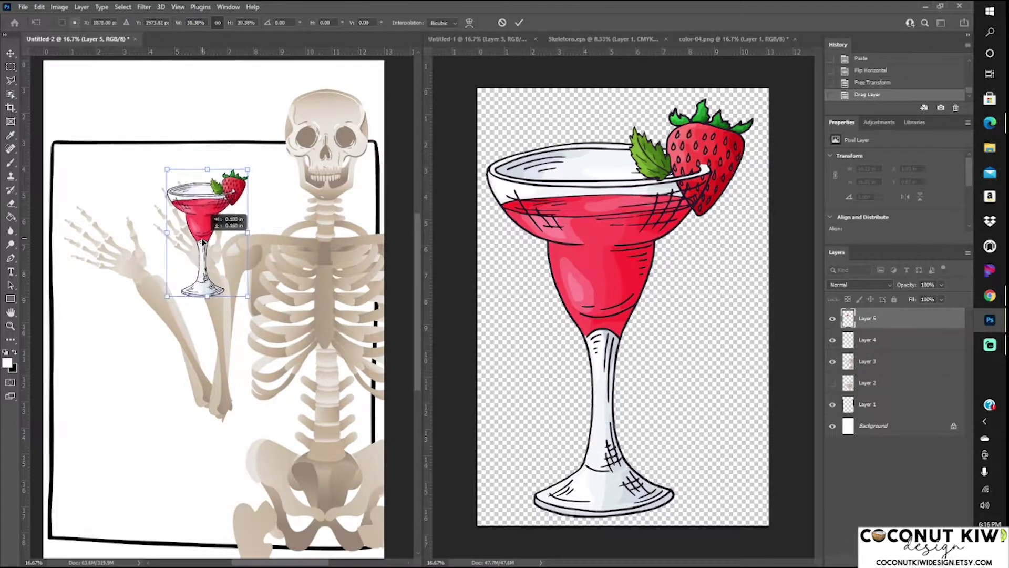
key("Return")
Duplicate the arm layer and cut the left arm away from the copy
key("m")
right_click(839, 364)
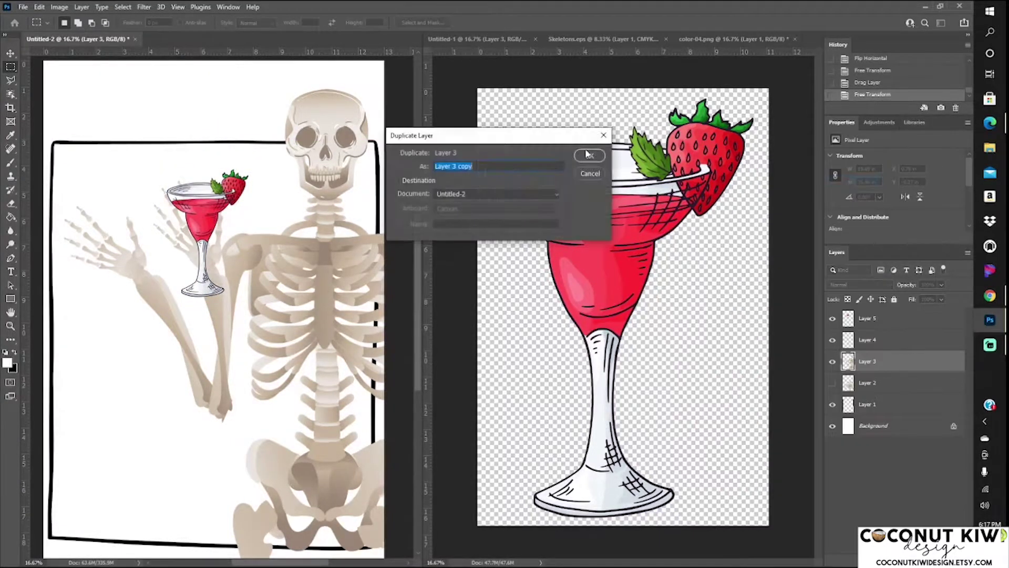
key("Return")
left_click(832, 383)
left_click_drag(199, 461, 200, 461)
left_click(40, 7)
left_click(48, 65)
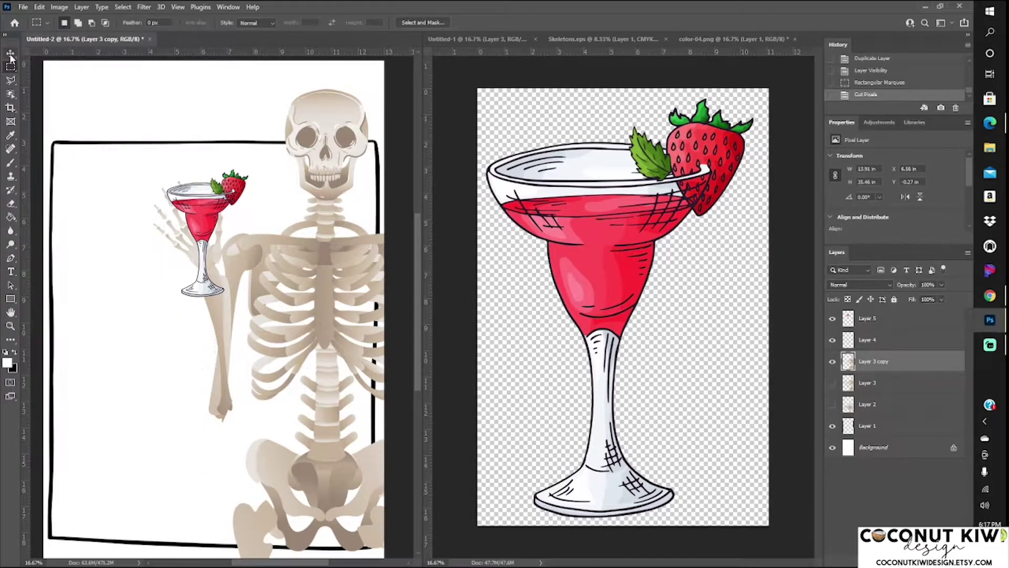
Move the whole skeleton to the left and enlarge it with Free Transform
left_click(882, 319, "shift")
mouse_move(341, 263)
left_mouse_down()
mouse_move(265, 247)
mouse_move(250, 313)
left_mouse_up()
left_click(39, 6)
left_click(58, 247)
key("ctrl+minus")
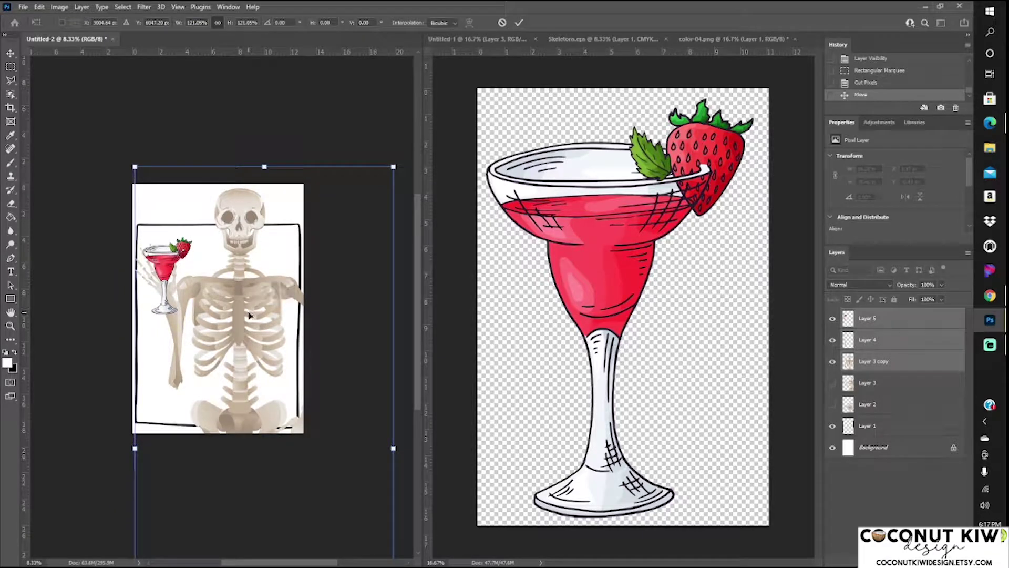
type("300")
key("Return")
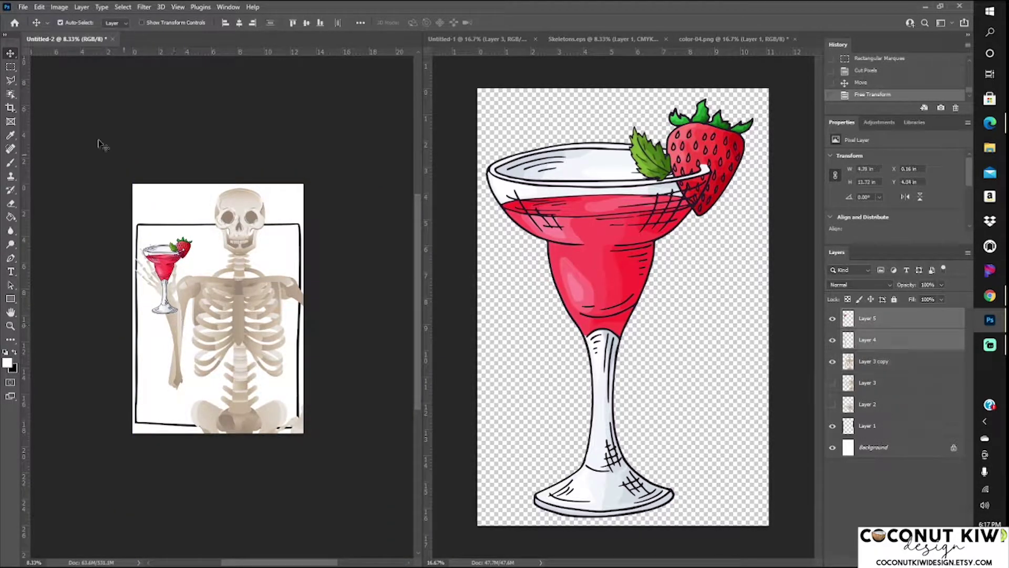
Tilt the cocktail glass about 9 degrees into the raised hand, then return to Skeletons.eps
left_click(40, 7)
left_click(58, 246)
key("ctrl+plus")
key("ctrl+plus")
left_click_drag(221, 158, 213, 179)
left_click_drag(126, 321, 148, 340)
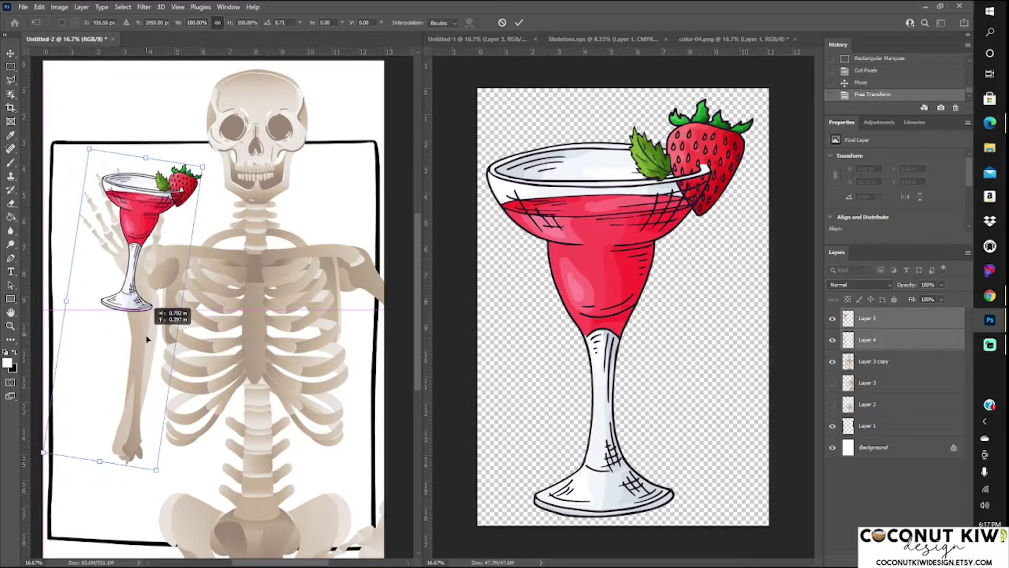
left_click(572, 39)
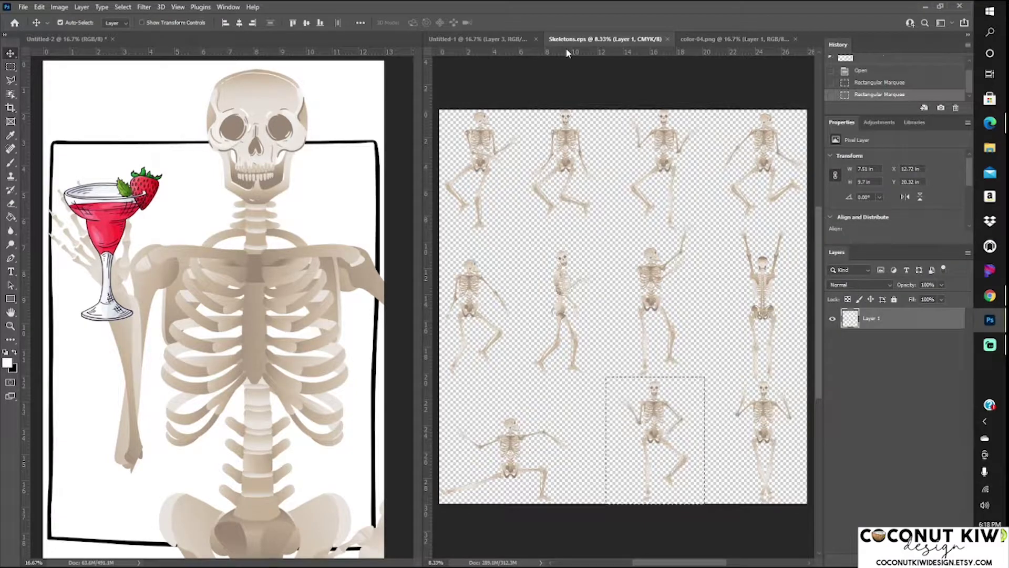
Hide the big skeleton and glass layers and paste the copied skeleton pose
key("m")
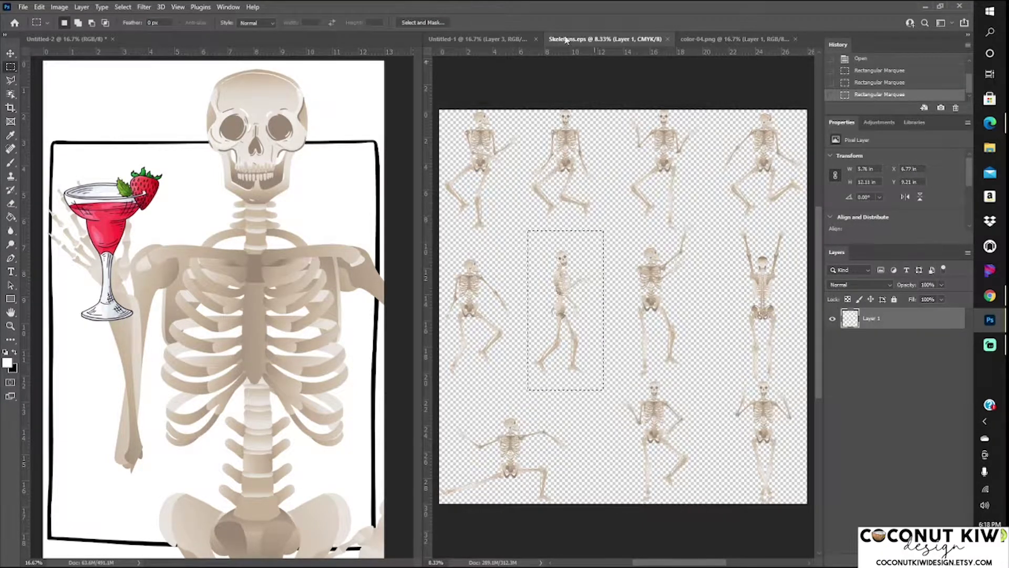
left_click(39, 7)
left_click(58, 86)
left_click(74, 39)
key("ctrl+v")
left_click_drag(832, 340, 832, 426)
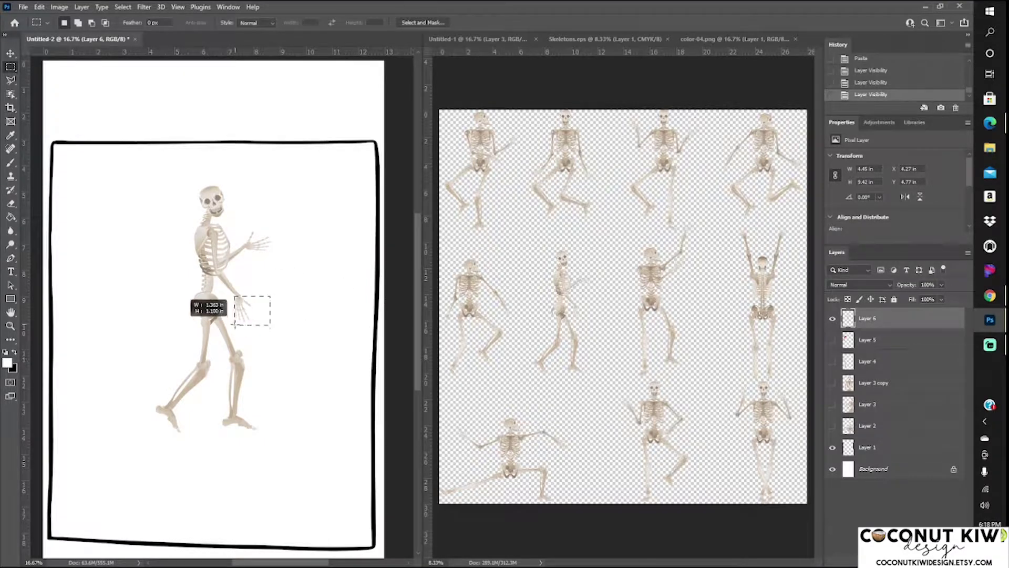
Isolate the pasted skeleton's hand on its own layer and erase stray bits around it
left_click(83, 79)
key("ctrl+v")
left_click(832, 339)
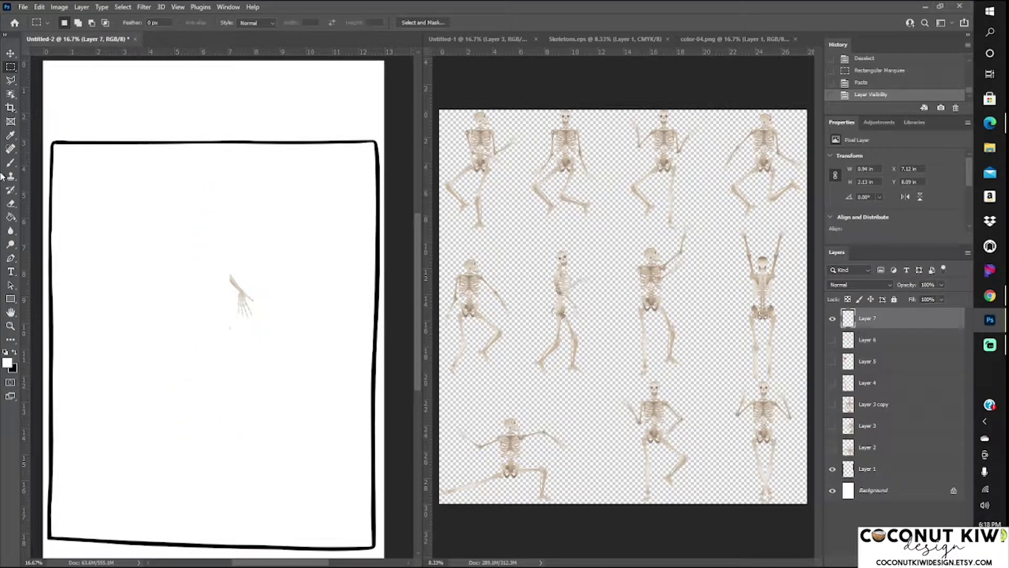
key("e")
left_click_drag(231, 331, 239, 339)
left_click(40, 6)
Rotate the hand about 95 degrees, enlarge it, and move it down and left
left_click(105, 236)
left_click_drag(247, 263, 153, 293)
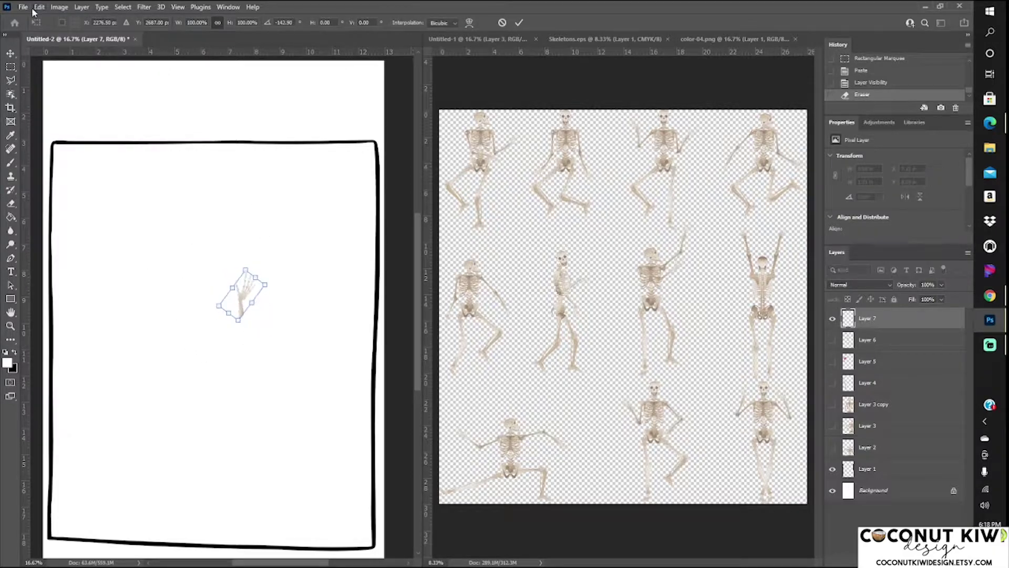
left_click(40, 6)
left_click(210, 271)
left_click_drag(216, 305, 140, 232)
key("Return")
key("v")
left_click_drag(197, 283, 157, 297)
Show the skeleton layers again and shift the skeleton and hand right toward the glass
left_click(832, 361)
left_click(832, 383)
left_click(832, 404)
mouse_move(107, 366)
left_mouse_down()
mouse_move(75, 391)
mouse_move(42, 374)
left_mouse_up()
left_click(867, 361, "ctrl")
left_click(867, 383, "ctrl")
left_click(874, 404, "ctrl")
mouse_move(142, 292)
left_mouse_down()
mouse_move(208, 299)
mouse_move(157, 294)
mouse_move(181, 278)
left_mouse_up()
Place the hand over the cocktail glass and duplicate the hand and arm layers
left_click(39, 7)
left_click(68, 237)
key("Return")
left_click_drag(132, 333, 184, 292)
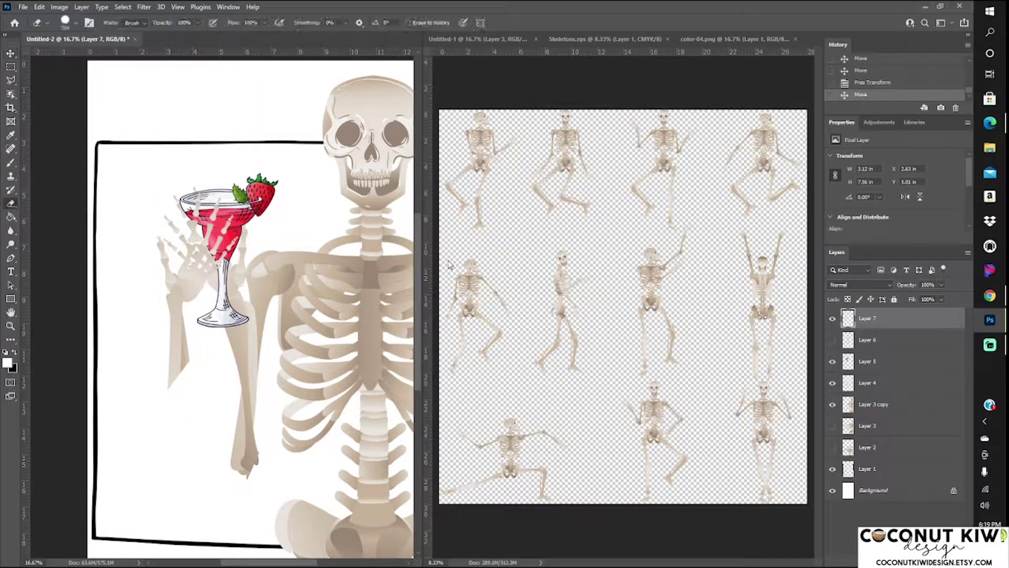
left_click(868, 382, "ctrl")
right_click(868, 383)
left_click(747, 152)
key("Return")
Hide the copies, erase part of the lower forearm, and invert a selection around the glass
left_click(833, 318)
left_click(832, 339)
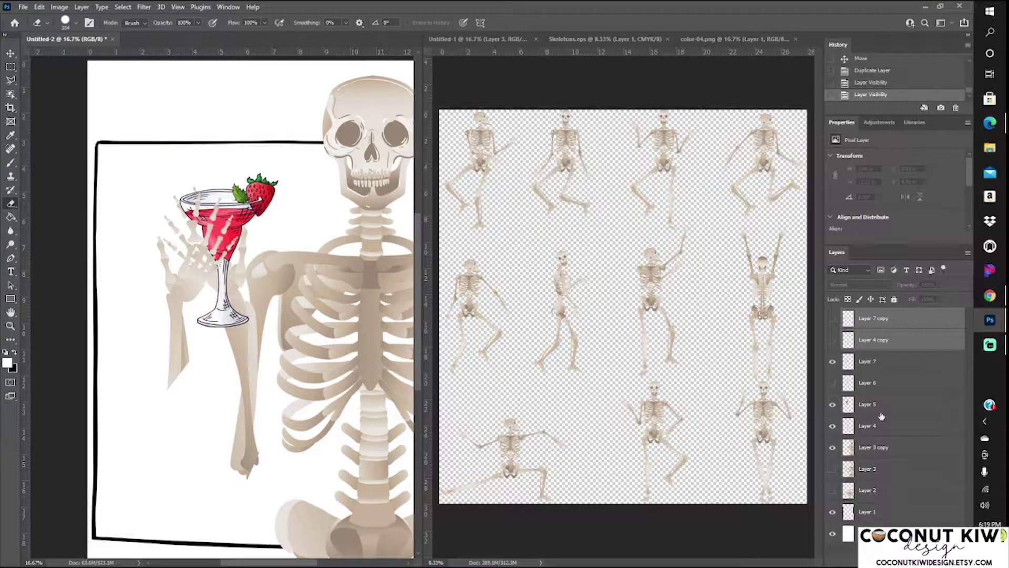
left_click(868, 361)
left_click_drag(174, 384, 174, 362)
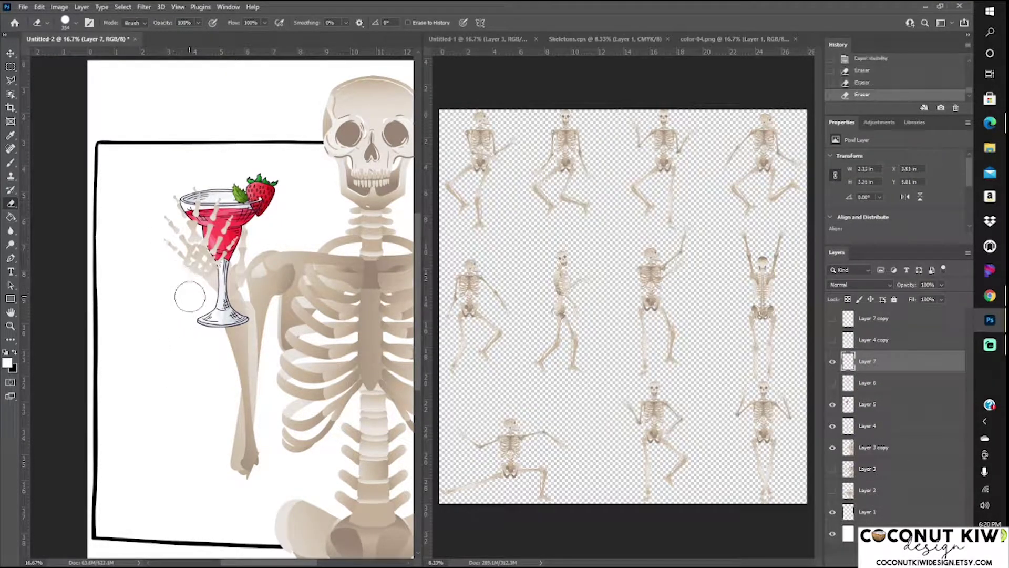
left_click(848, 405, "ctrl")
mouse_move(59, 7)
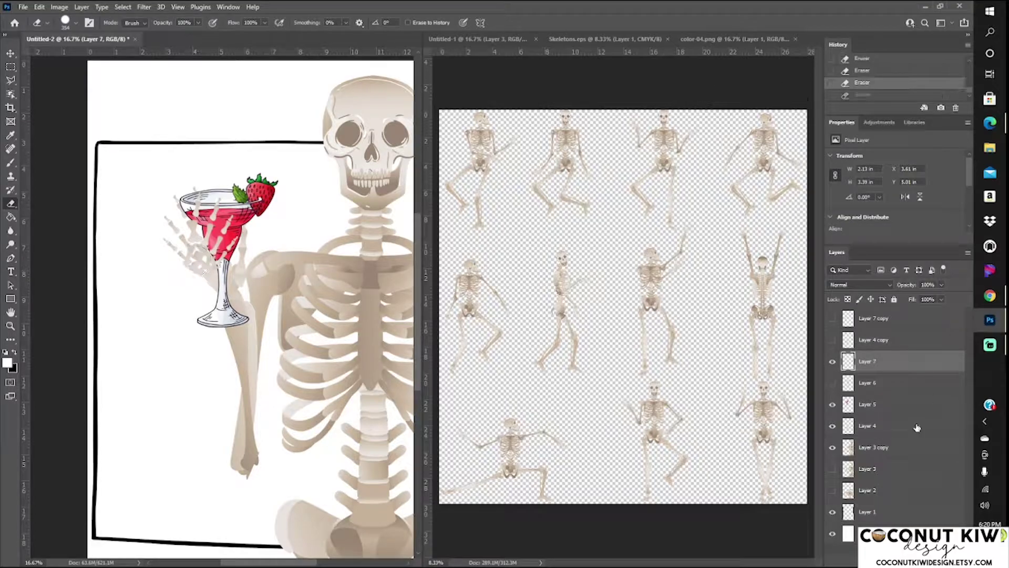
left_click(39, 7)
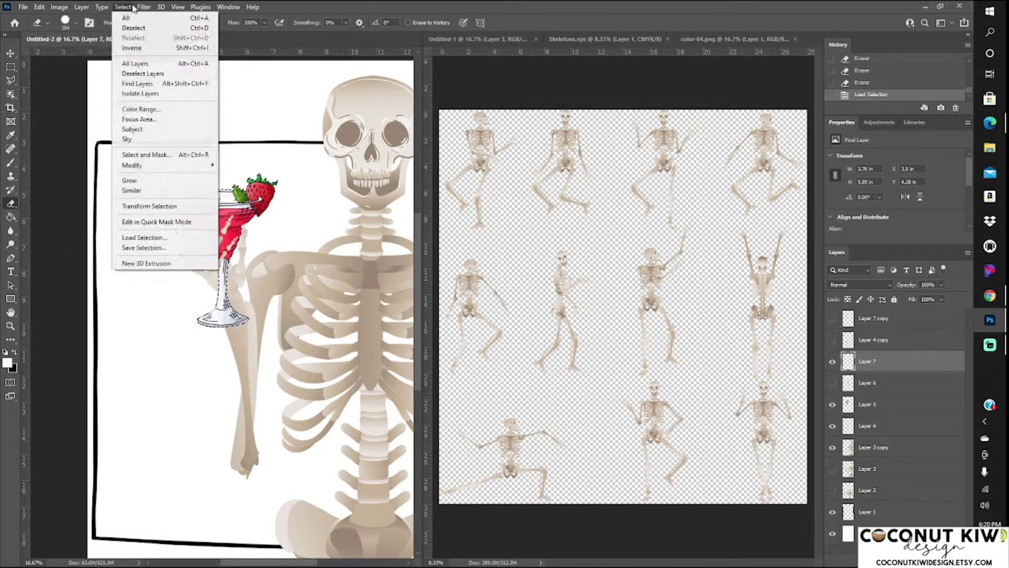
left_click(134, 48)
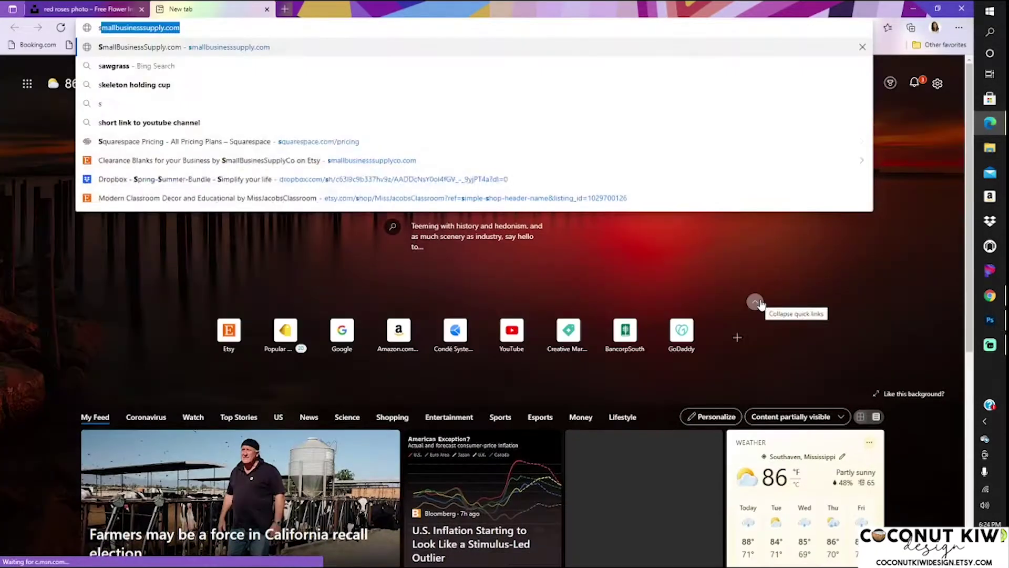
Search the web for a skeleton holding a cup and open the coffee cup image
key("Return")
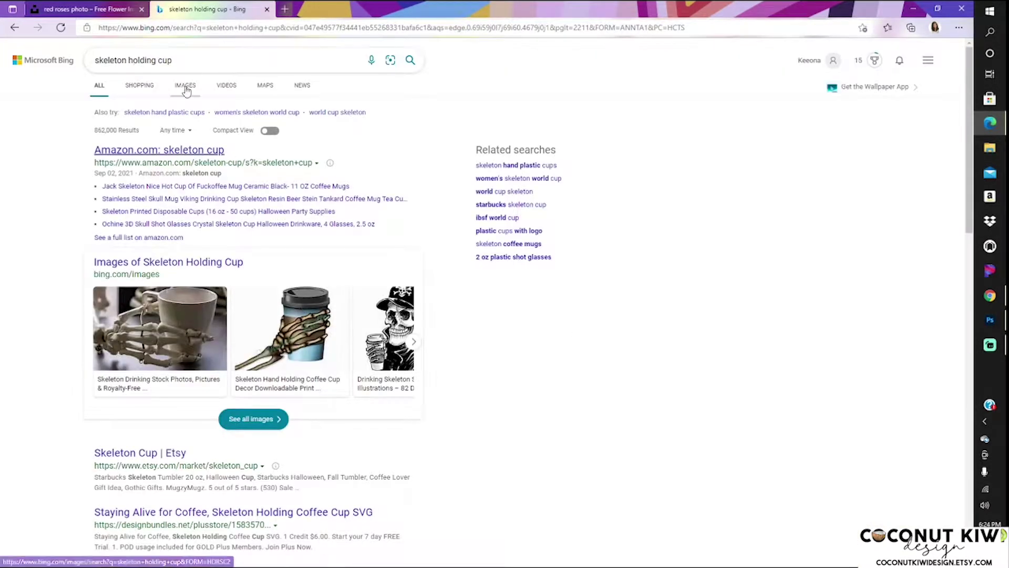
left_click(185, 89)
left_click(232, 194)
Paste the skeleton-hand coffee cup image and enlarge it at the lower left
key("ctrl+v")
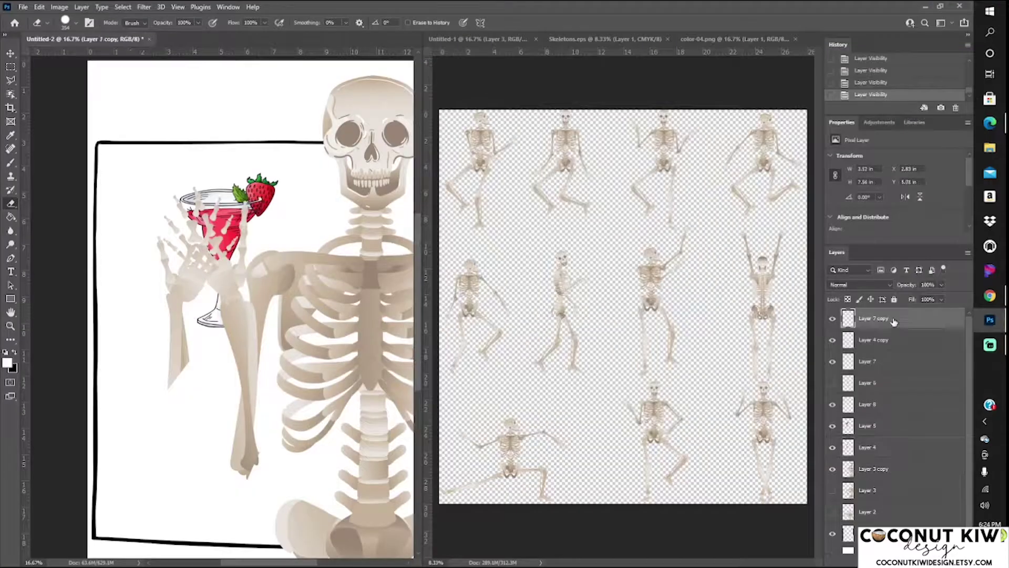
left_click(39, 7)
left_click(52, 234)
left_click_drag(238, 444, 342, 364)
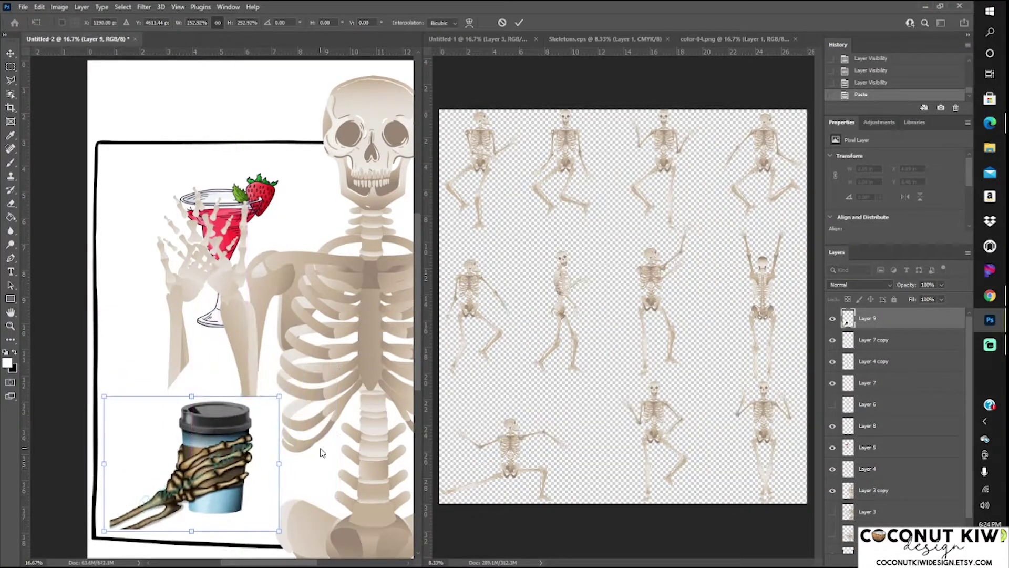
key("Return")
key("e")
Hide the original left arm layers and duplicate the hand copy layer
left_click(331, 312)
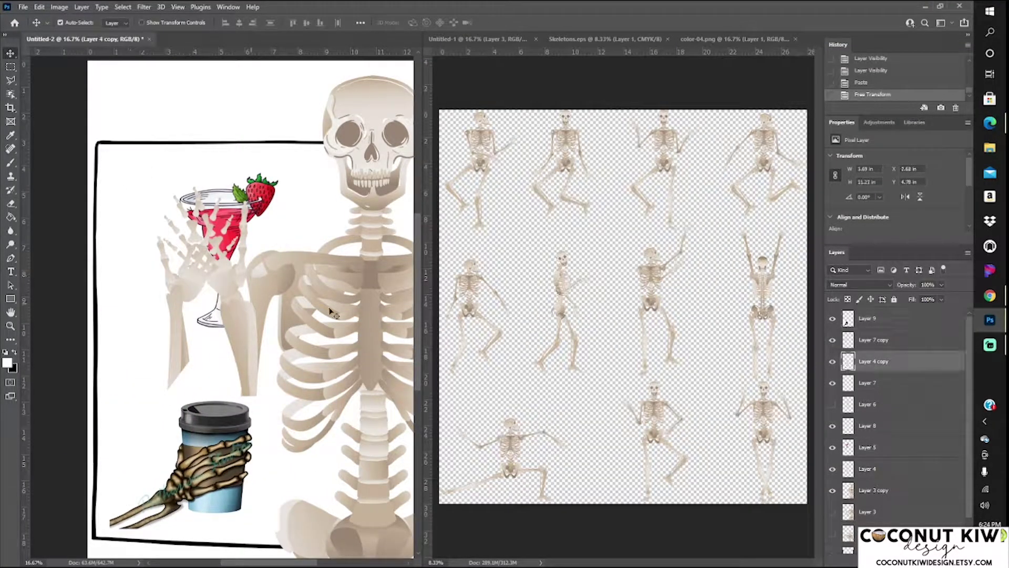
left_click(247, 242)
key("ctrl+comma")
left_click(240, 283)
key("ctrl+comma")
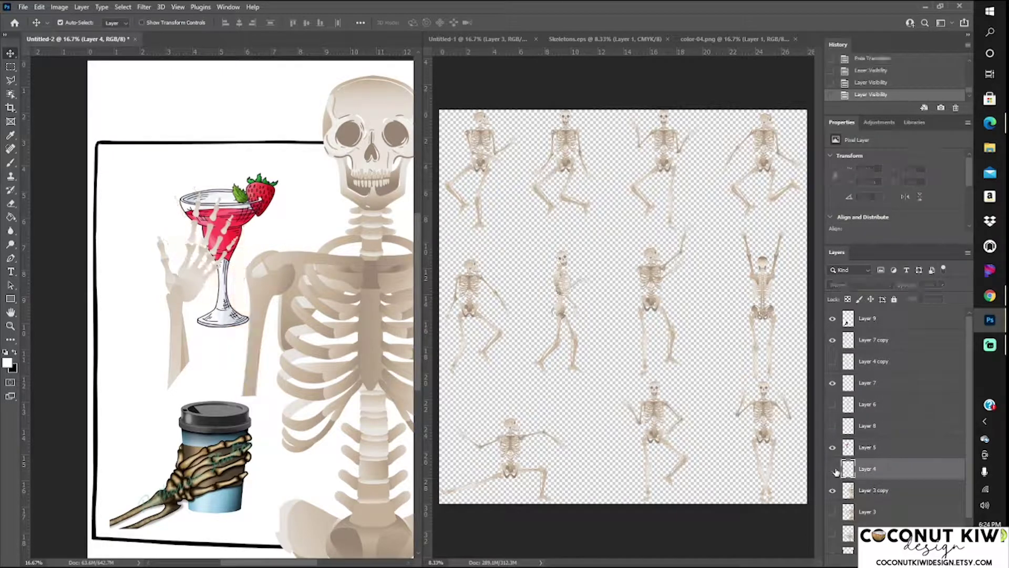
left_click(276, 297)
key("ctrl+j")
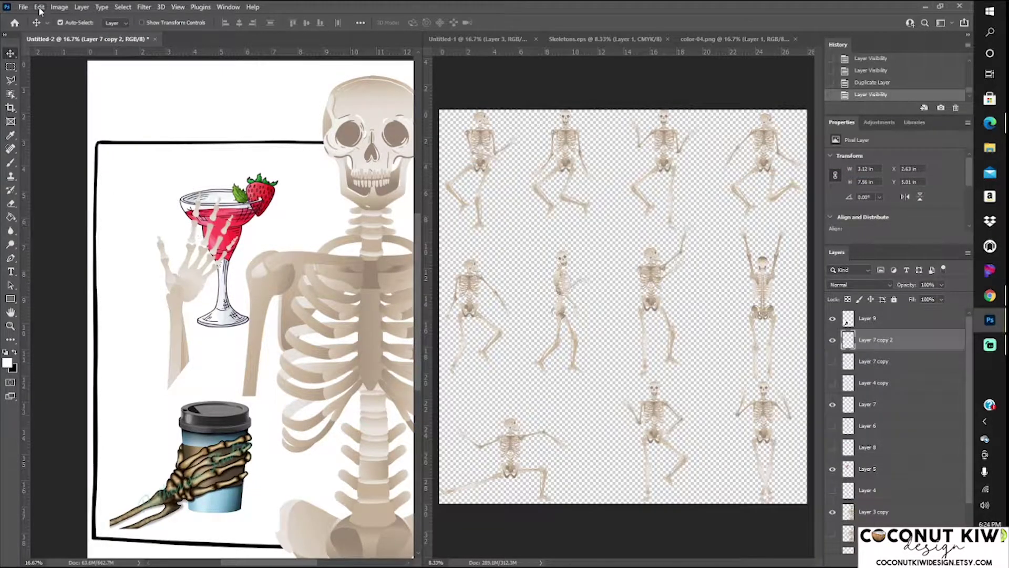
Rotate the arm and hand, and move the duplicated arm onto the glass
left_click(40, 6)
left_click(63, 227)
left_click_drag(284, 263, 211, 220)
key("Return")
left_click(201, 212)
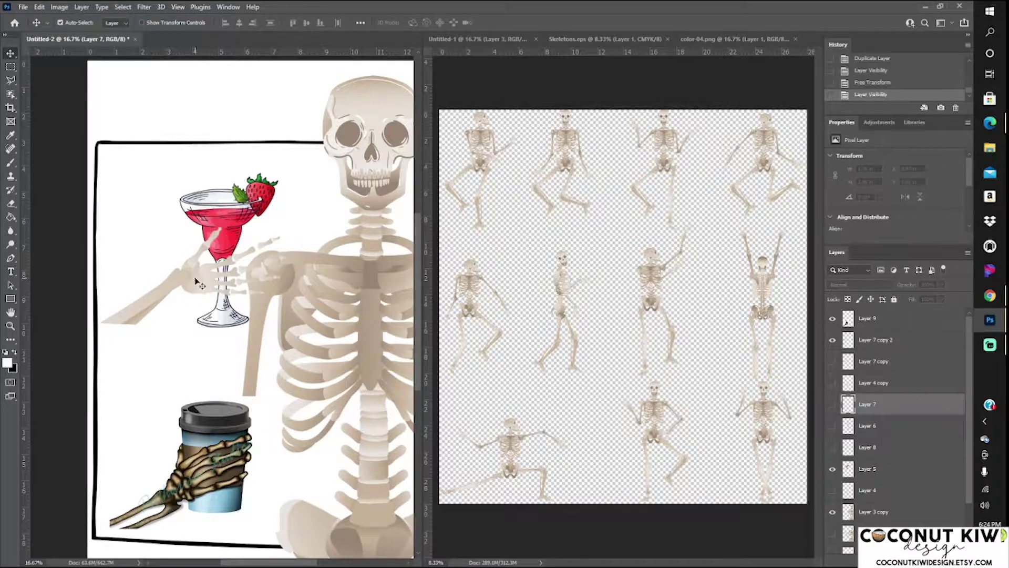
left_click_drag(199, 284, 210, 247)
Rotate the arm to a new angle and compare the arm layers' visibility over the glass
left_click(39, 7)
left_click(184, 266)
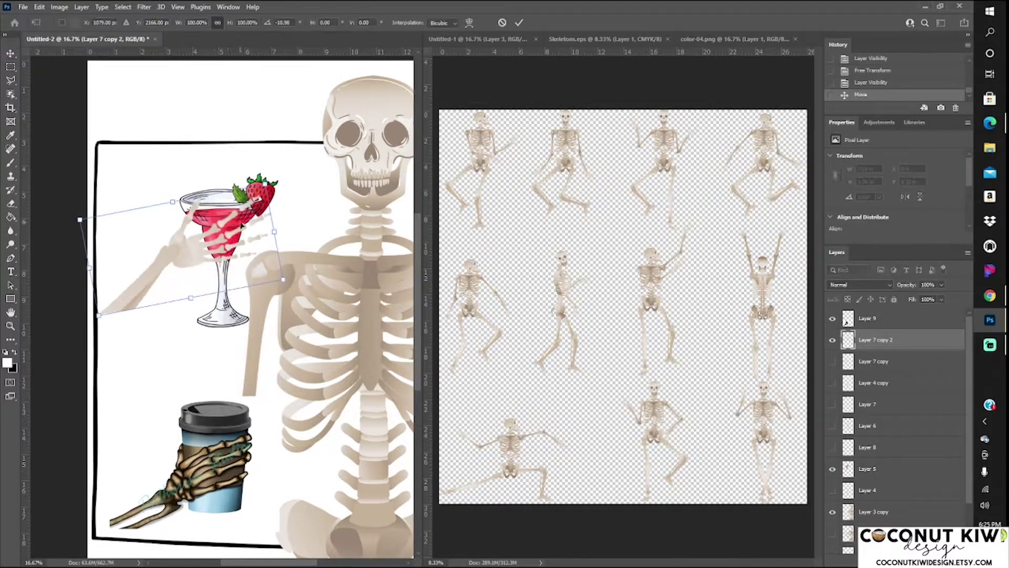
left_click_drag(286, 281, 289, 284)
key("Return")
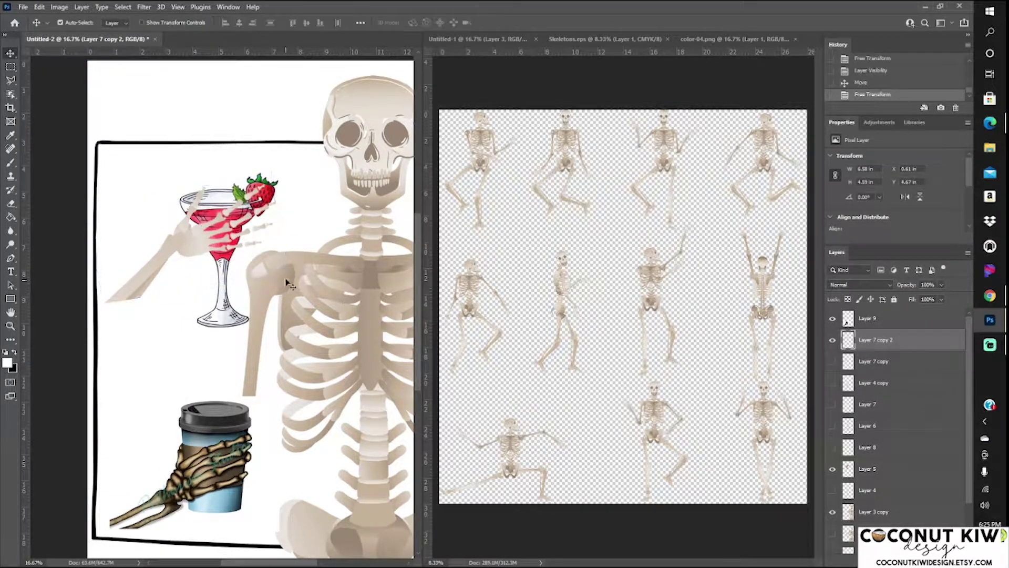
left_click(832, 361)
left_click(832, 383)
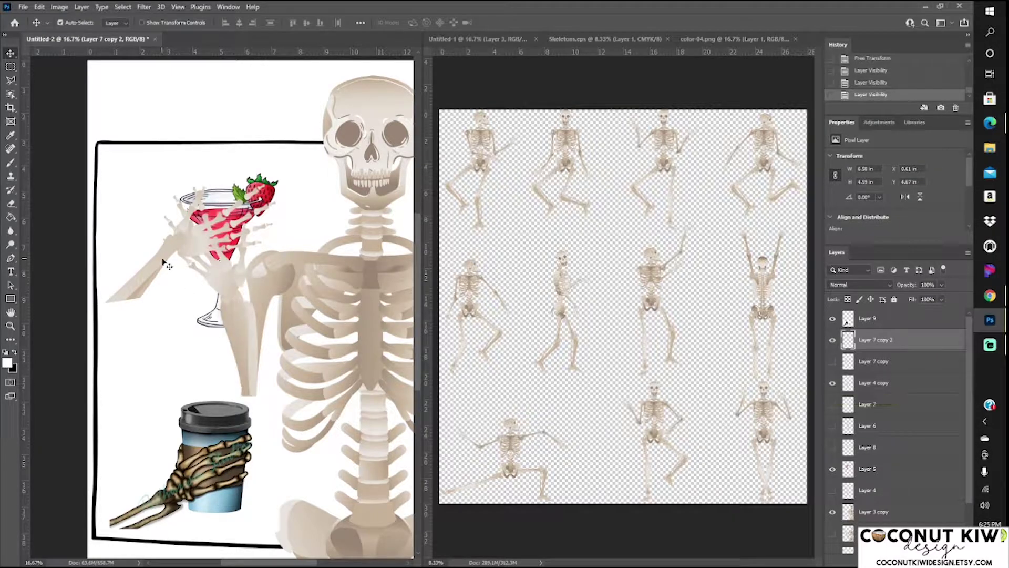
left_click(832, 361)
Move the glass and arm down, restack the duplicated arm lower, and hide it
mouse_move(221, 198)
left_mouse_down()
mouse_move(221, 229)
mouse_move(179, 330)
left_mouse_up()
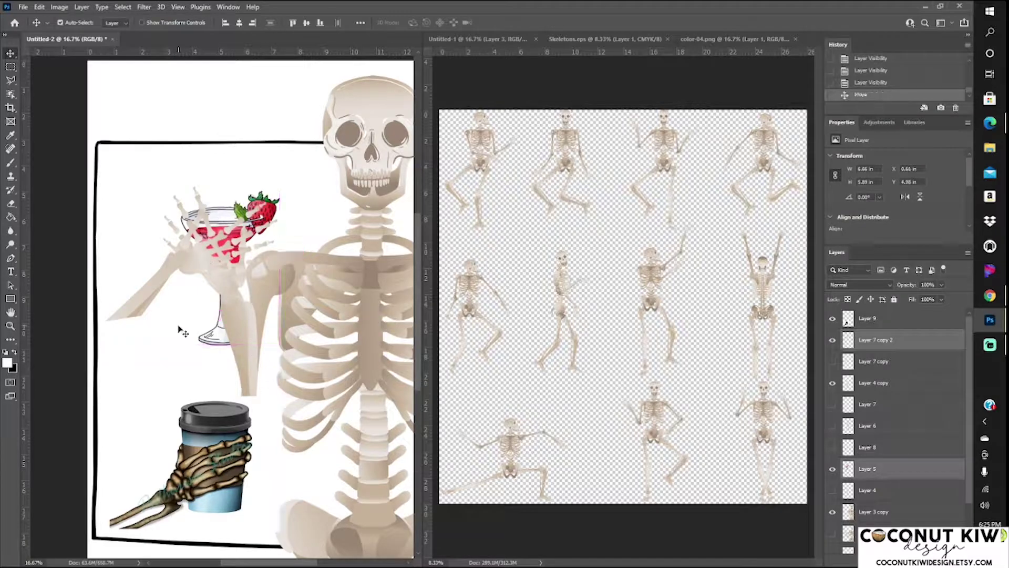
left_click(190, 259)
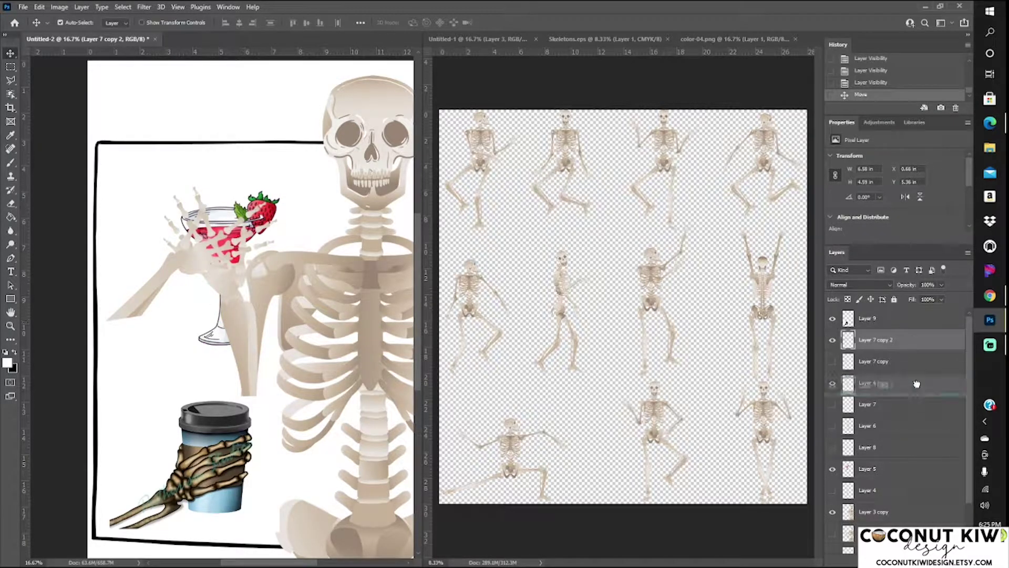
left_click_drag(889, 339, 918, 388)
left_click(833, 383)
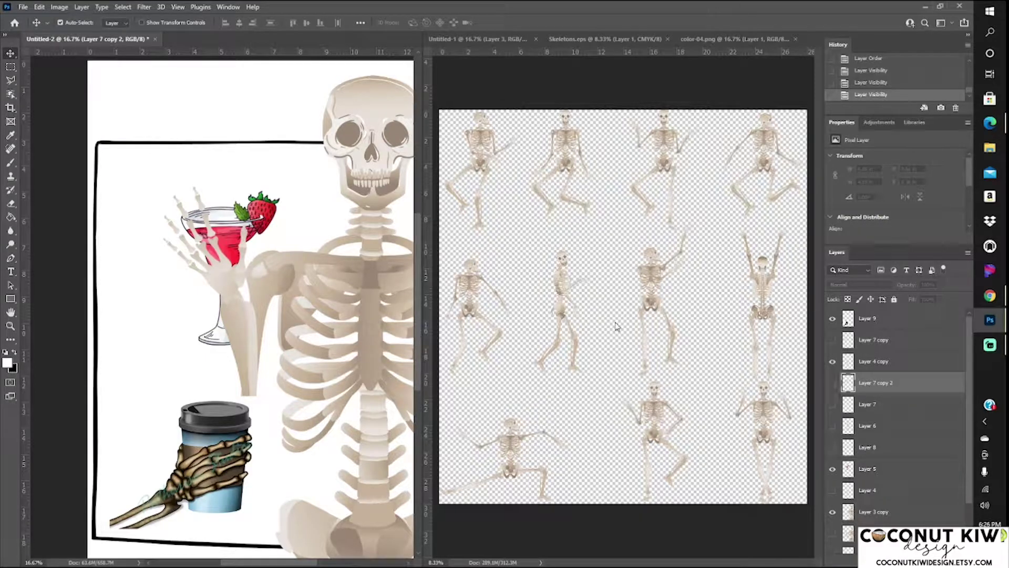
Duplicate Layer 4 copy, hide the original, and flip the copy horizontally
right_click(883, 361)
left_click(767, 176)
key("Return")
left_click(832, 383)
left_click(39, 7)
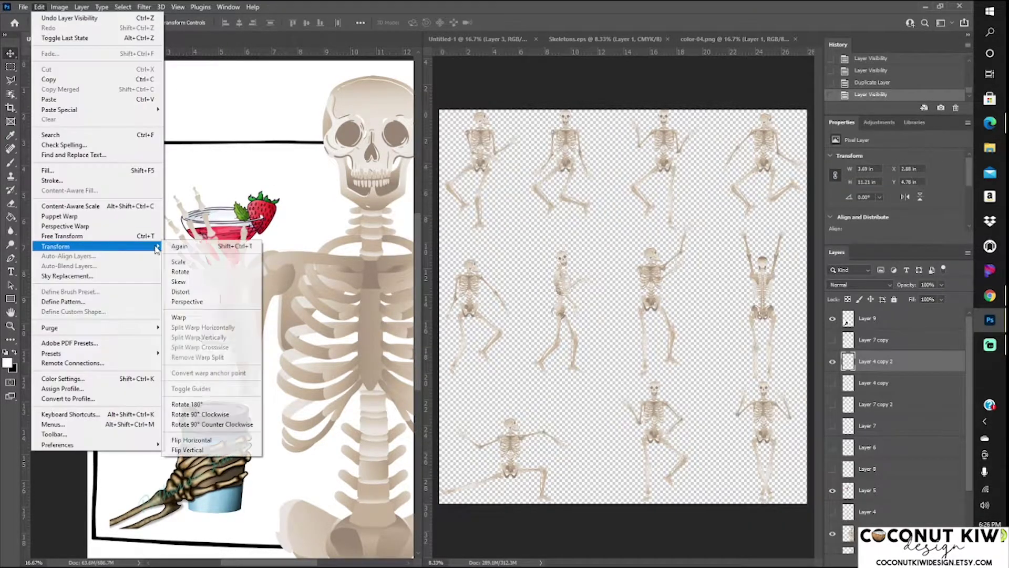
left_click(211, 439)
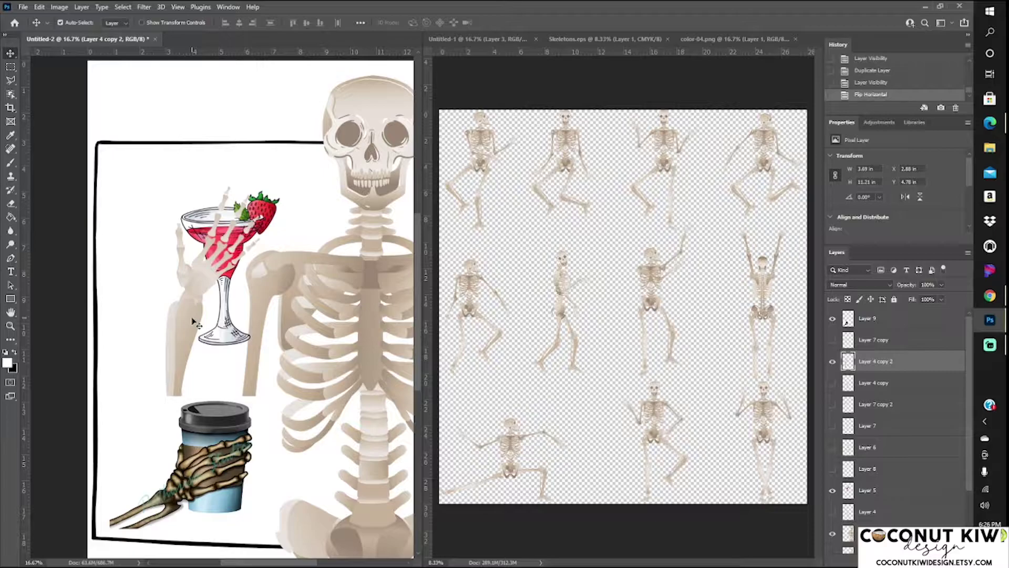
left_click_drag(193, 322, 206, 320)
Rotate the flipped arm toward the glass and move the coffee cup to the left edge
left_click(40, 7)
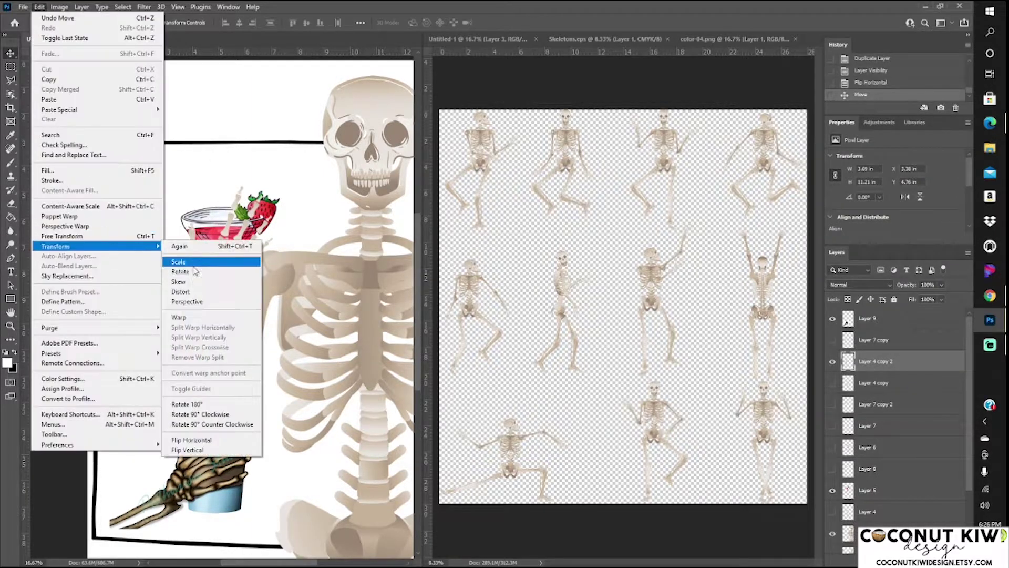
left_click(210, 261)
left_click_drag(236, 263, 253, 276)
key("Return")
left_click_drag(216, 447, 121, 473)
left_click_drag(258, 316, 236, 331)
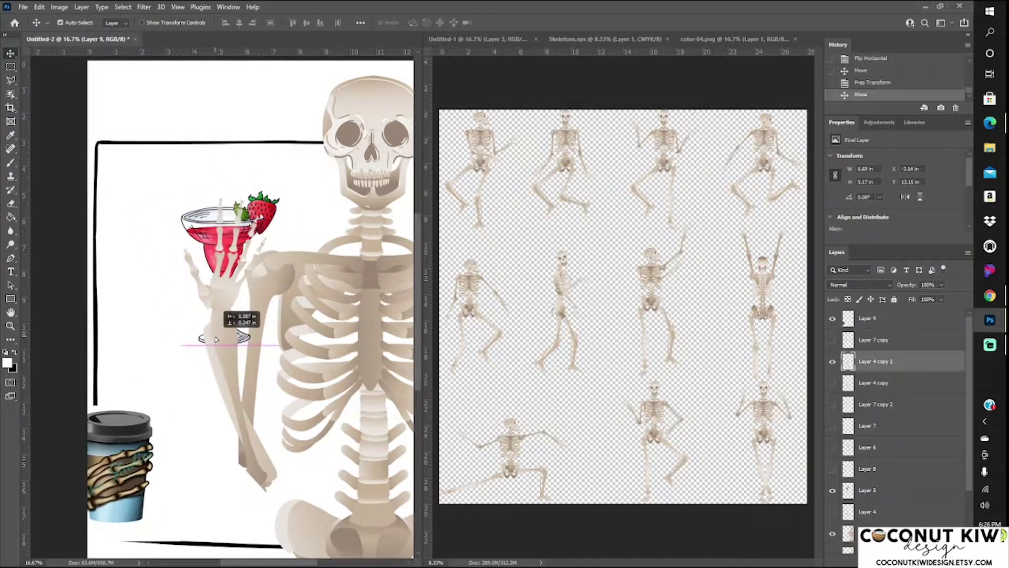
Move the cocktail glass toward the hand and enlarge it to 114%
mouse_move(188, 230)
left_mouse_down()
mouse_move(192, 242)
mouse_move(173, 241)
mouse_move(206, 247)
left_mouse_up()
left_click(39, 7)
left_click(63, 234)
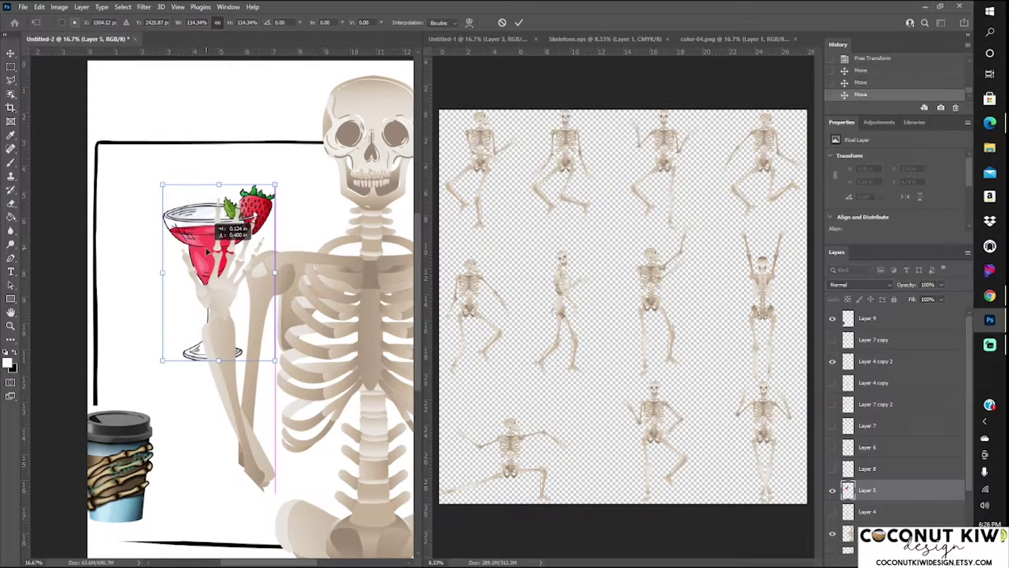
key("Return")
Try flipping the arm horizontally, then revert it in the History panel
scroll(310, 297, "right", 2)
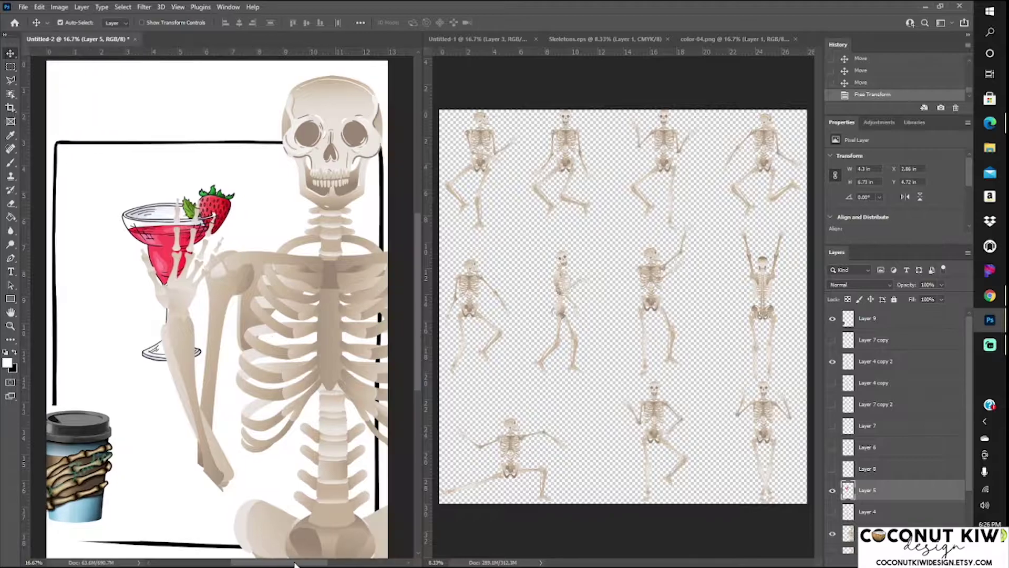
scroll(304, 237, "down", 1)
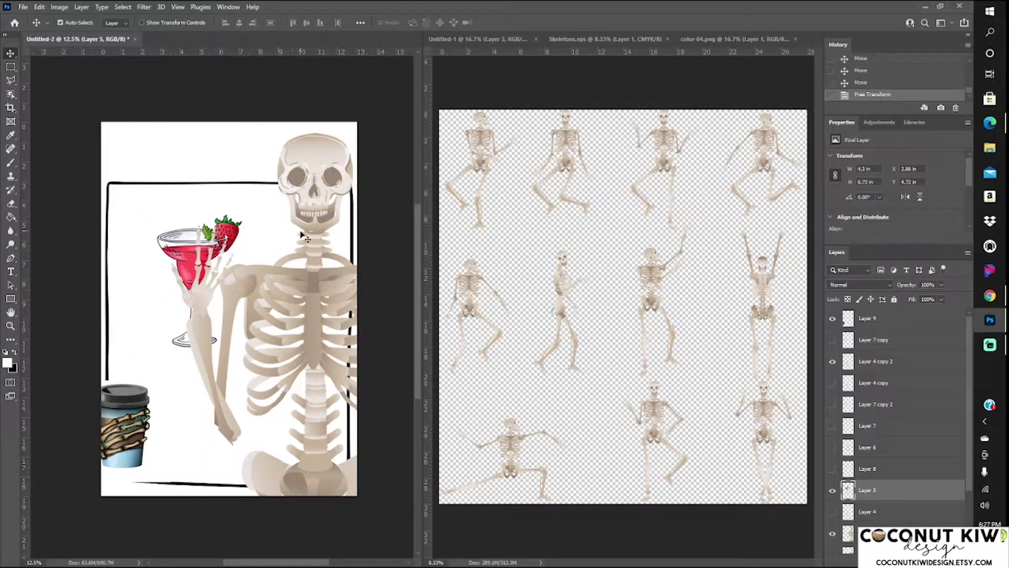
left_click(213, 304)
left_click(40, 7)
left_click(195, 439)
left_click_drag(217, 328, 196, 328)
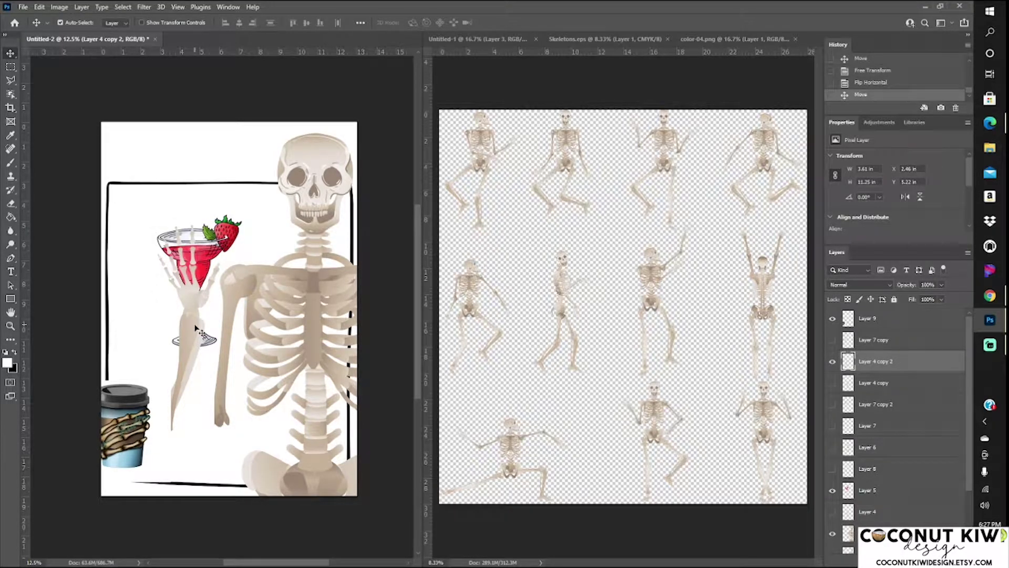
left_click(889, 83)
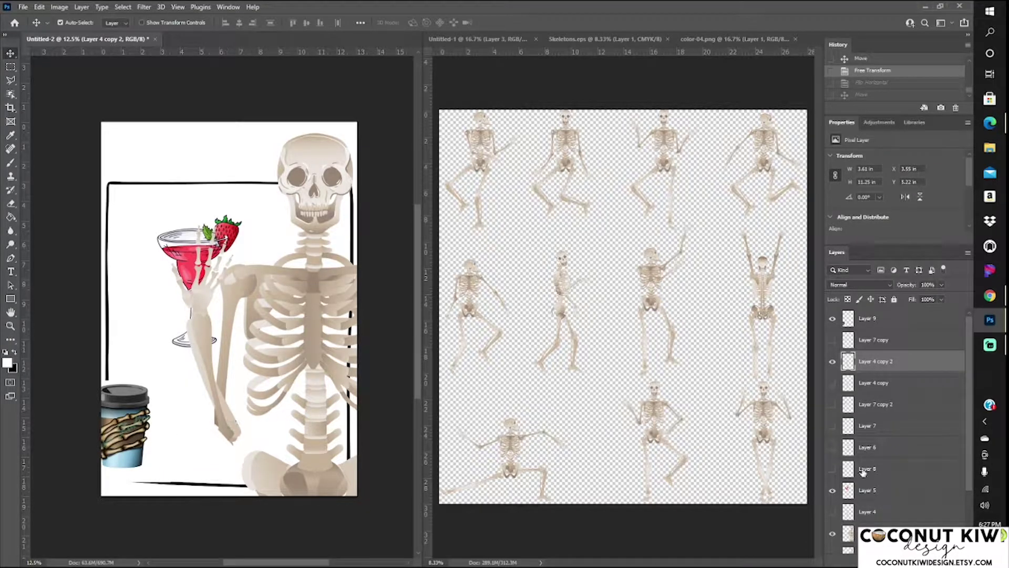
Move the glass up and left, then marquee-select an arm on the Skeletons.eps sheet
left_click_drag(205, 299, 203, 273)
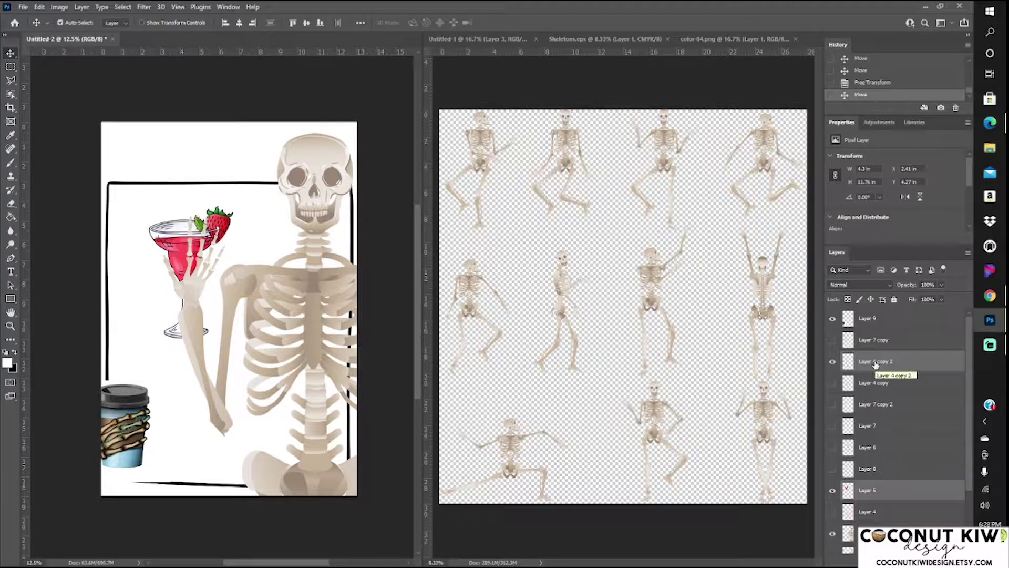
left_click(10, 66)
left_click(618, 296)
left_click(40, 7)
Copy the skeleton arm into Untitled-2 and enlarge it
left_click(52, 97)
left_click(69, 39)
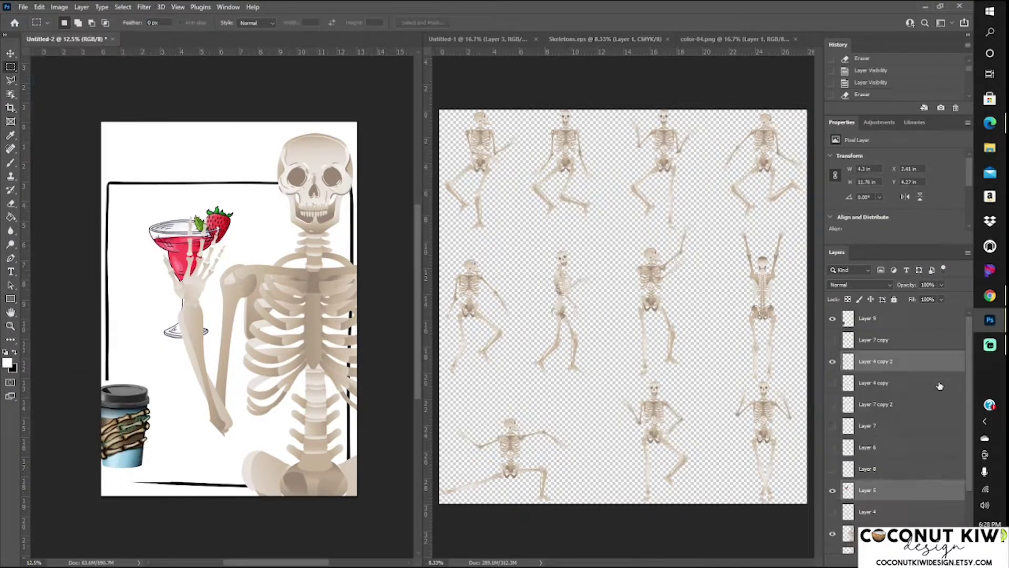
key("ctrl+v")
left_click(39, 7)
left_click(62, 236)
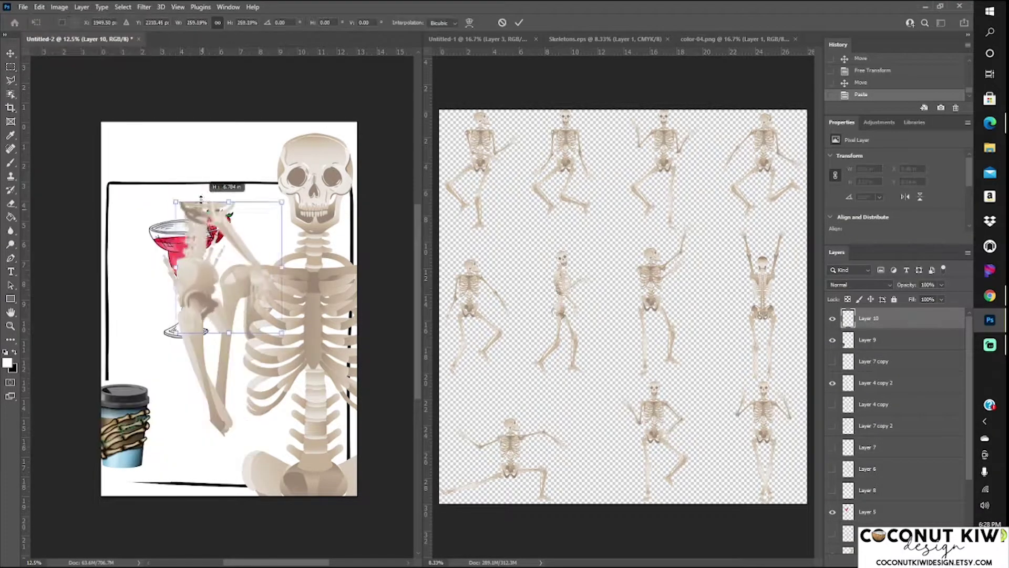
left_click_drag(211, 284, 105, 158)
key("Return")
Erase the unwanted parts of the pasted arm
left_click(39, 7)
left_click(62, 236)
key("Return")
key("e")
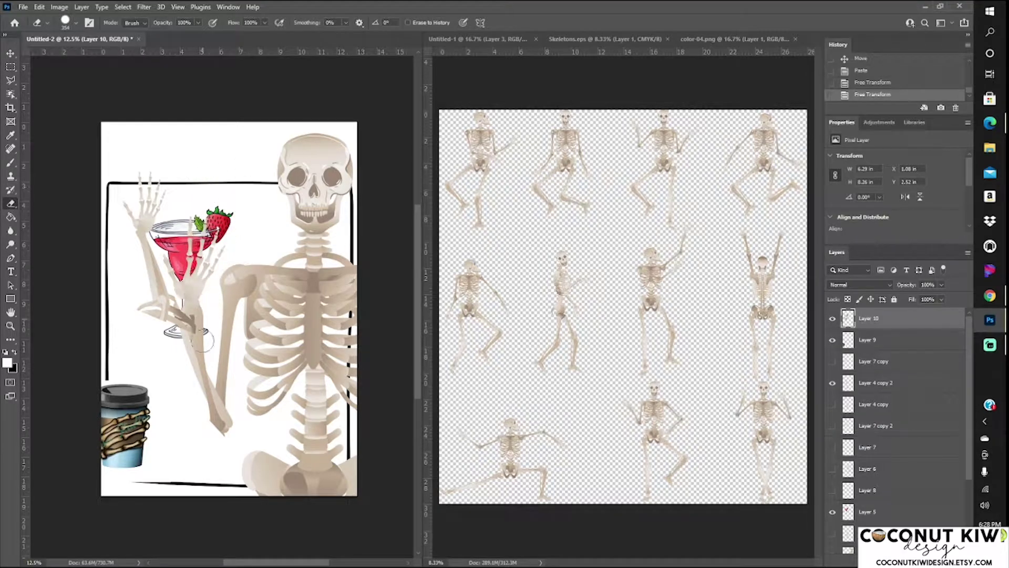
left_click(191, 358)
Scale the arm to about 152% and fit it onto the glass
left_click(39, 7)
left_click_drag(158, 224, 192, 295)
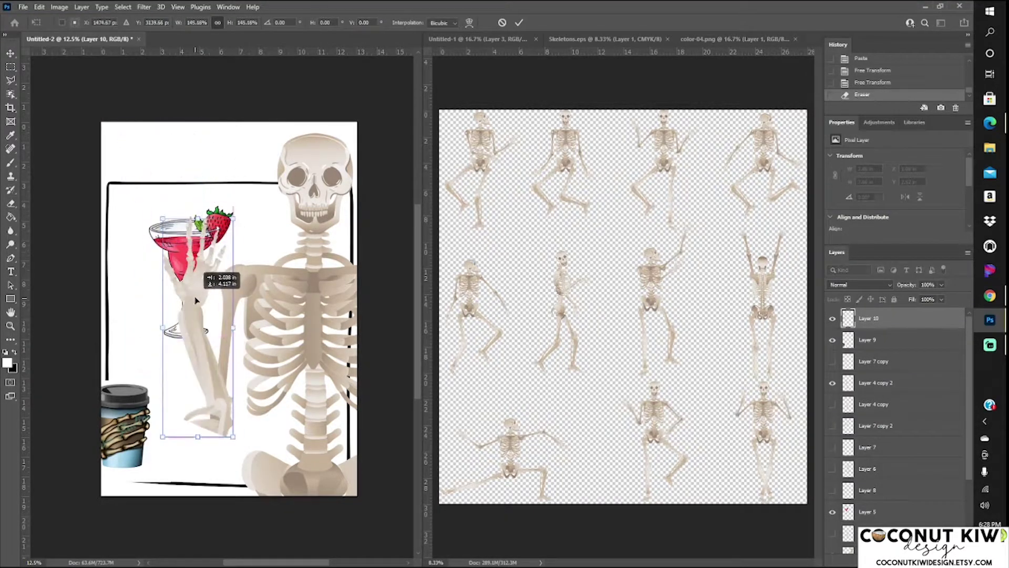
left_click_drag(229, 435, 236, 436)
left_click_drag(223, 289, 226, 284)
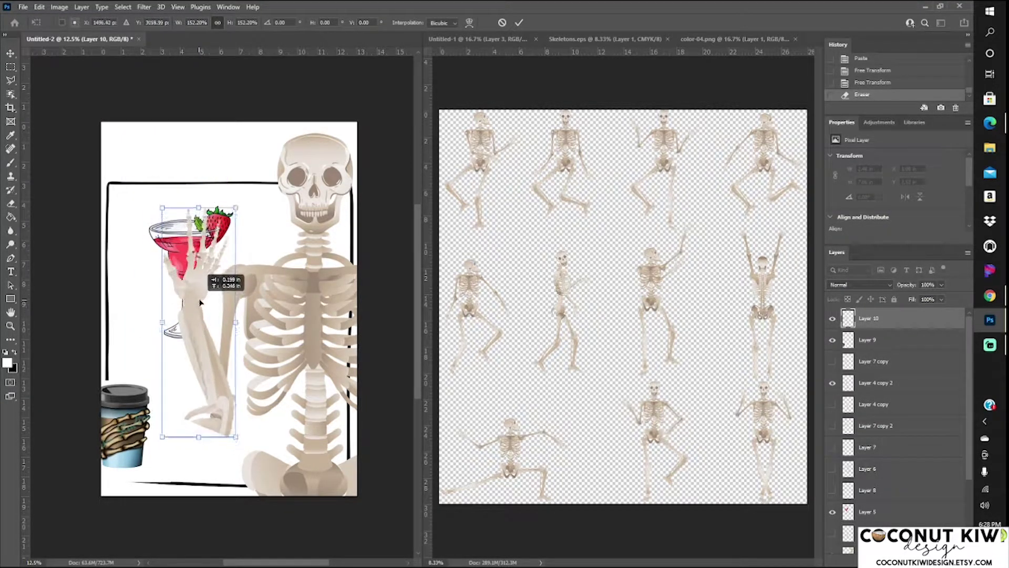
left_click(39, 7)
left_click(126, 236)
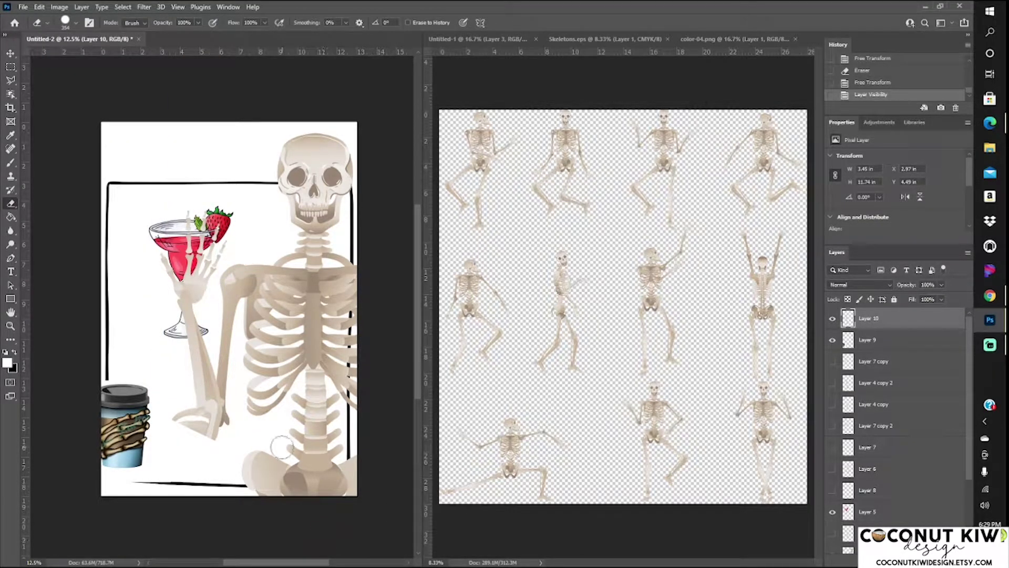
Flip the new hand horizontally, shift and tilt it, and reposition the glass
left_click(40, 6)
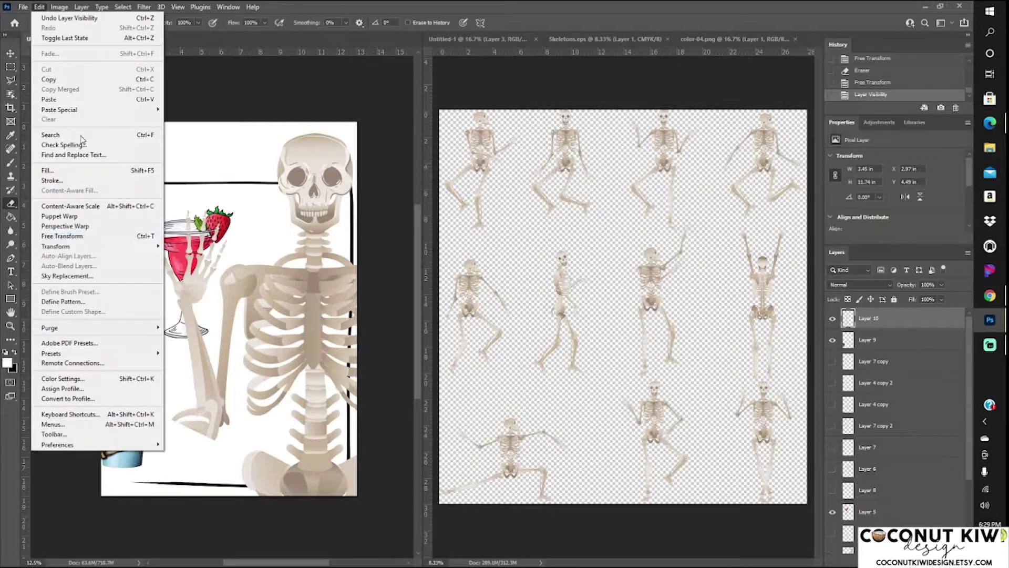
left_click(200, 441)
key("v")
left_click(39, 7)
left_click(126, 236)
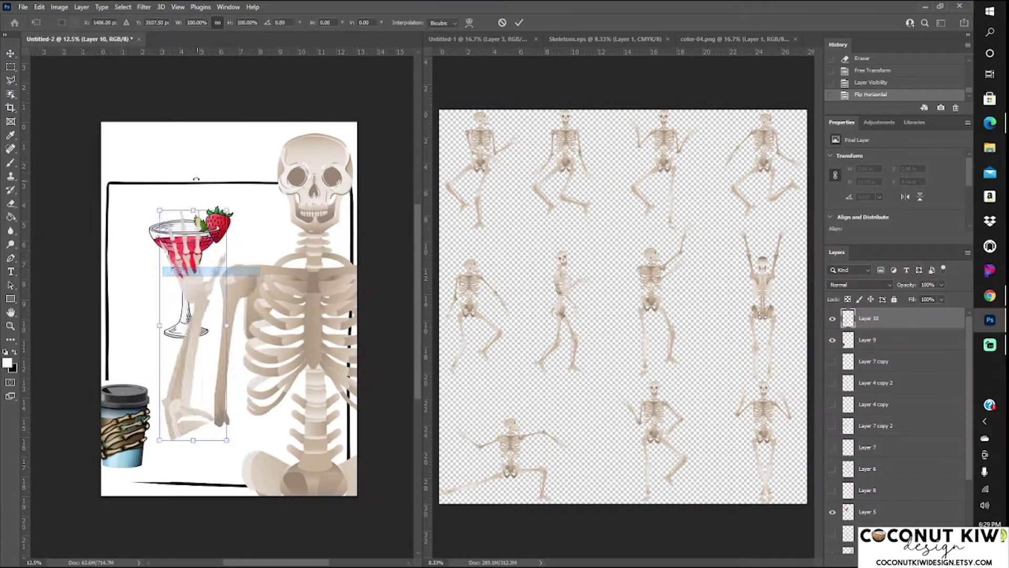
left_click_drag(194, 337, 258, 363)
left_click_drag(298, 185, 297, 179)
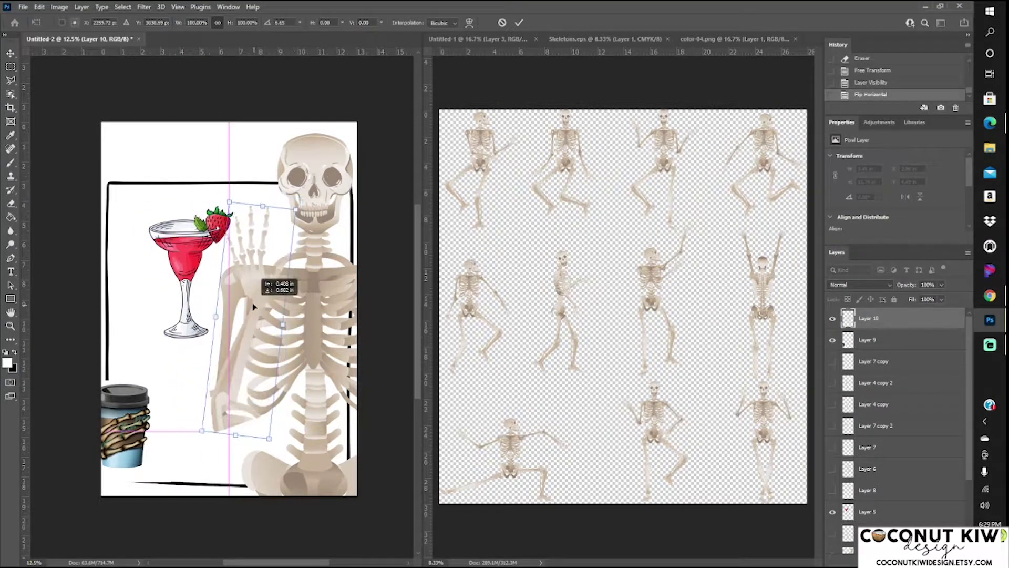
key("Return")
mouse_move(185, 250)
left_mouse_down()
mouse_move(259, 255)
mouse_move(252, 252)
left_mouse_up()
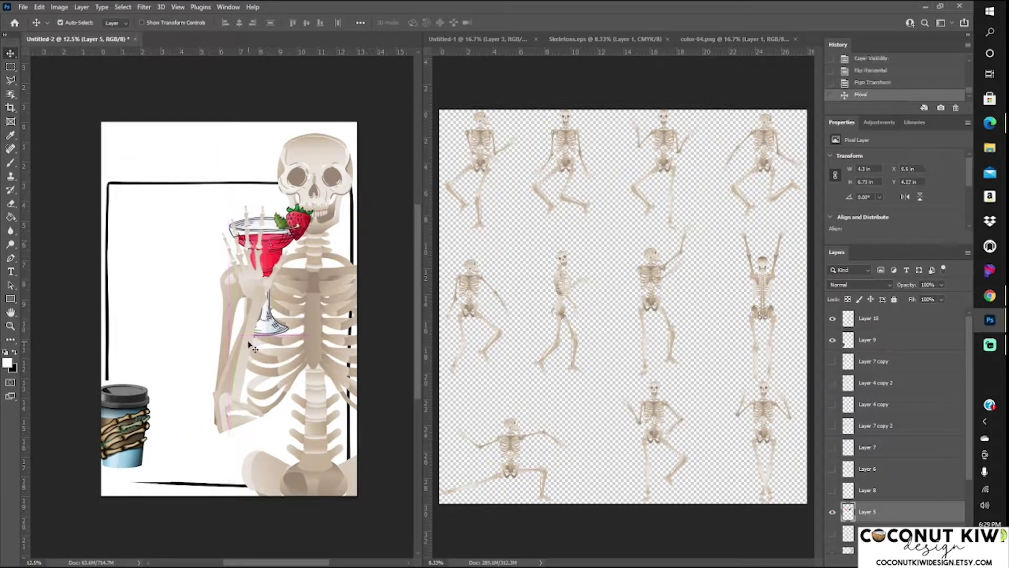
mouse_move(236, 336)
left_mouse_down()
mouse_move(229, 342)
mouse_move(258, 308)
left_mouse_up()
Rotate the hand about -11° then back upright, hide the coffee cup, and shift left
left_click(261, 310)
left_click(39, 7)
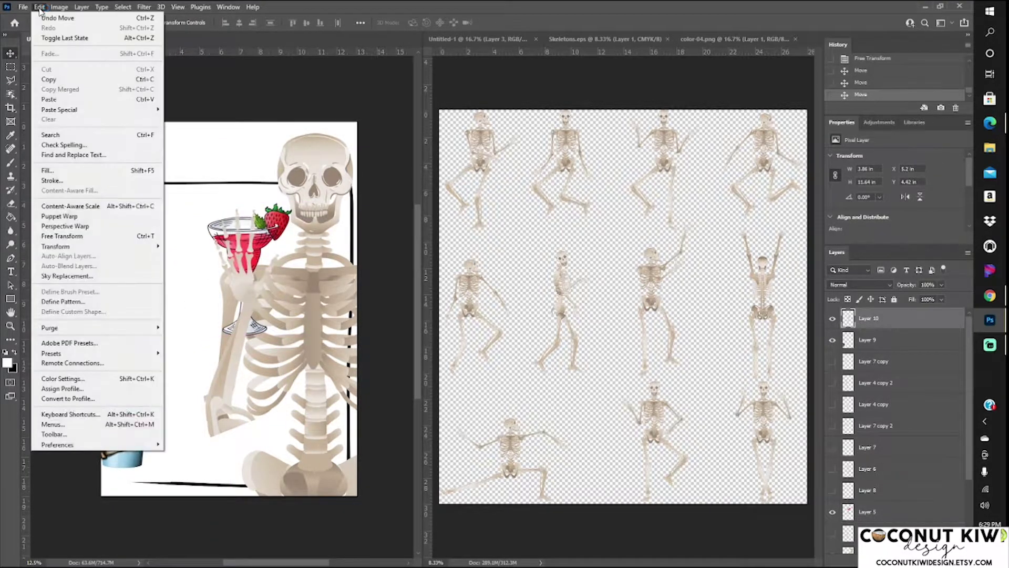
left_click(126, 239)
left_click_drag(313, 431, 321, 410)
left_click_drag(235, 274, 237, 277)
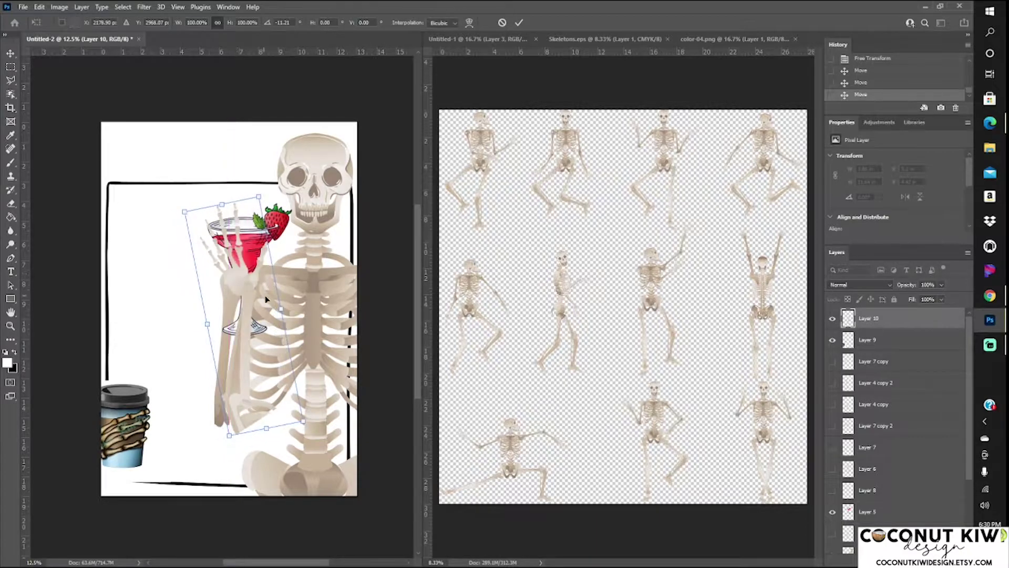
left_click_drag(226, 181, 253, 180)
key("Return")
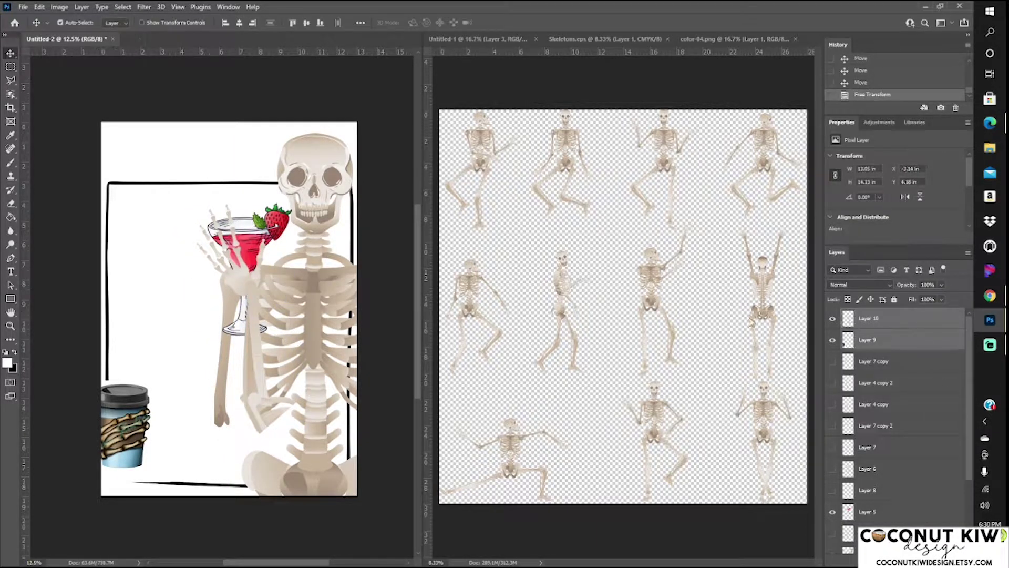
left_click(833, 339)
left_click_drag(247, 237, 207, 234)
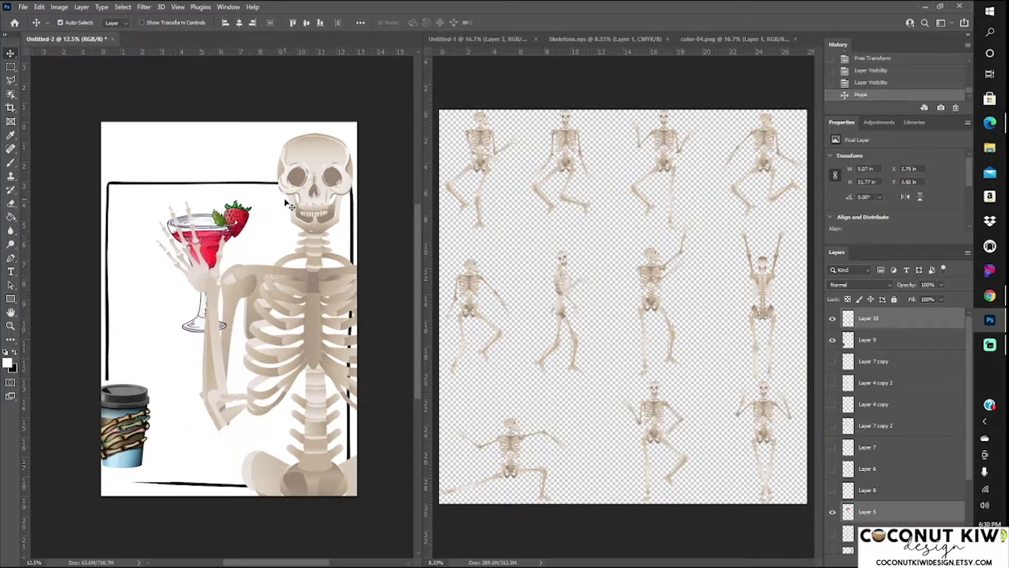
Select Layer 5 with the skeleton body and move them left
left_click(832, 339)
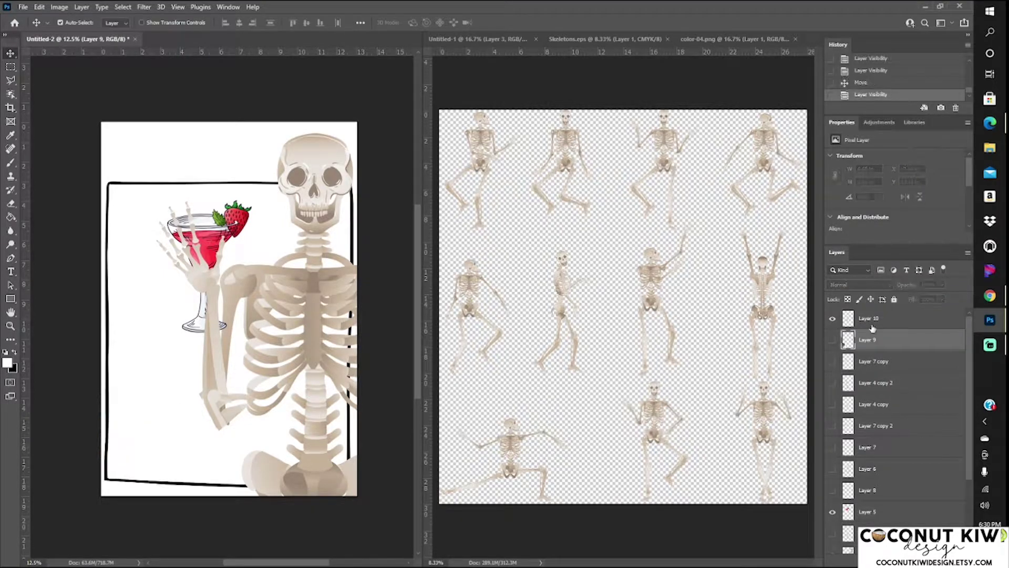
scroll(878, 456, "down", 3)
left_click(878, 456, "ctrl")
mouse_move(330, 169)
left_mouse_down()
mouse_move(268, 171)
mouse_move(298, 176)
left_mouse_up()
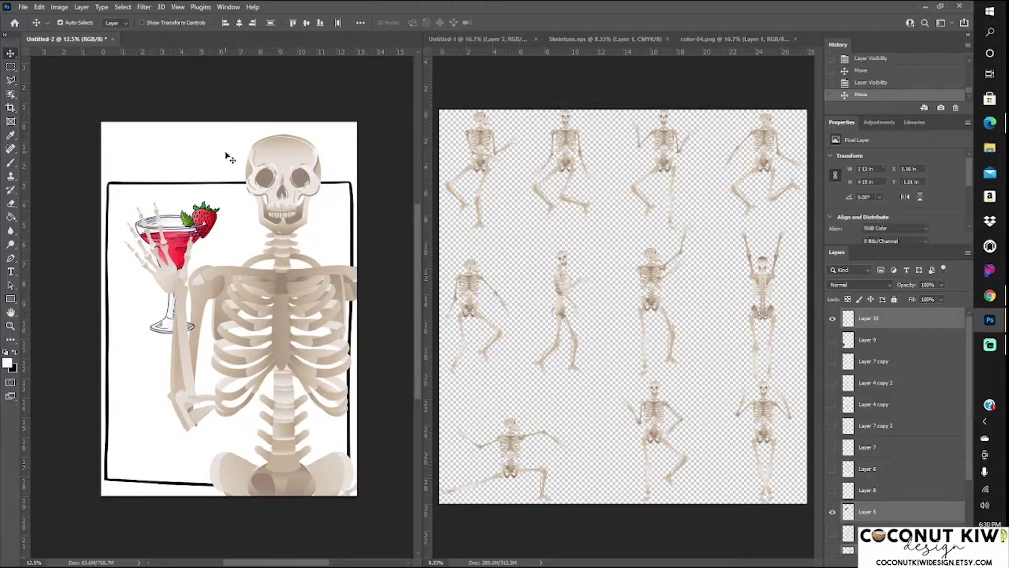
Try and undo a horizontal flip of Layer 10, then stack Layer 5 above the hand
left_click(173, 315)
left_click(39, 7)
left_click(294, 439)
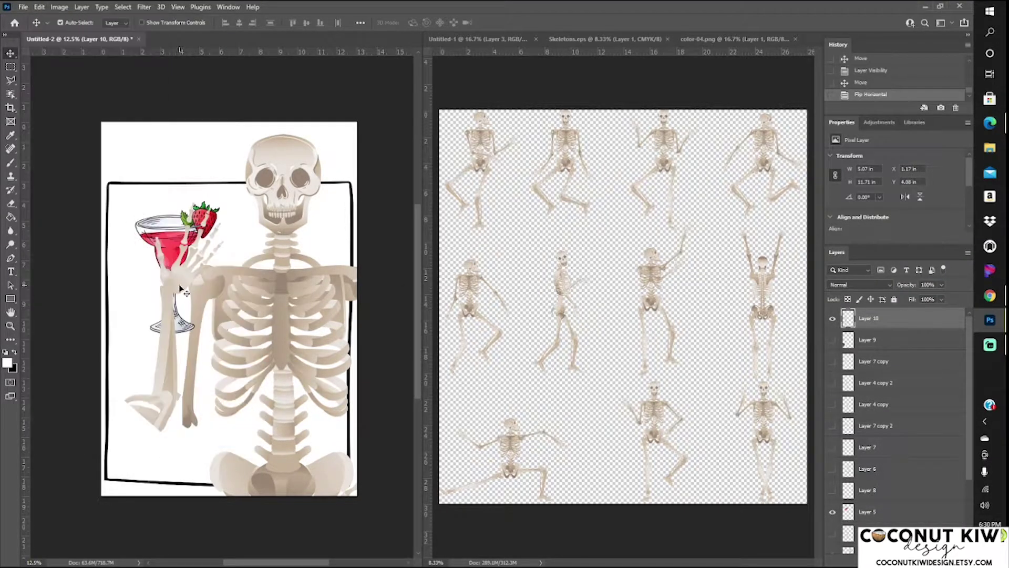
left_click(865, 85)
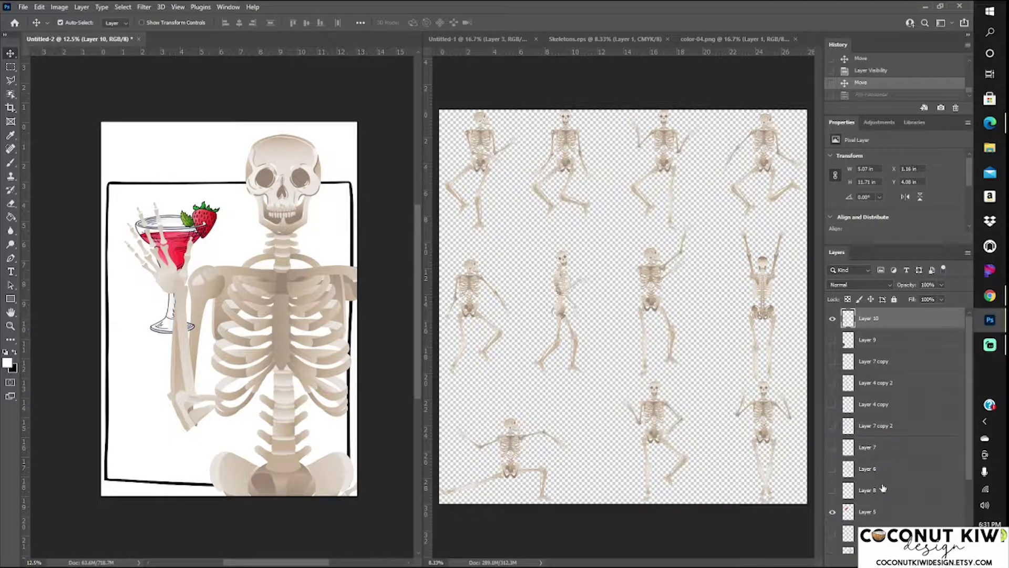
left_click_drag(883, 488, 898, 312)
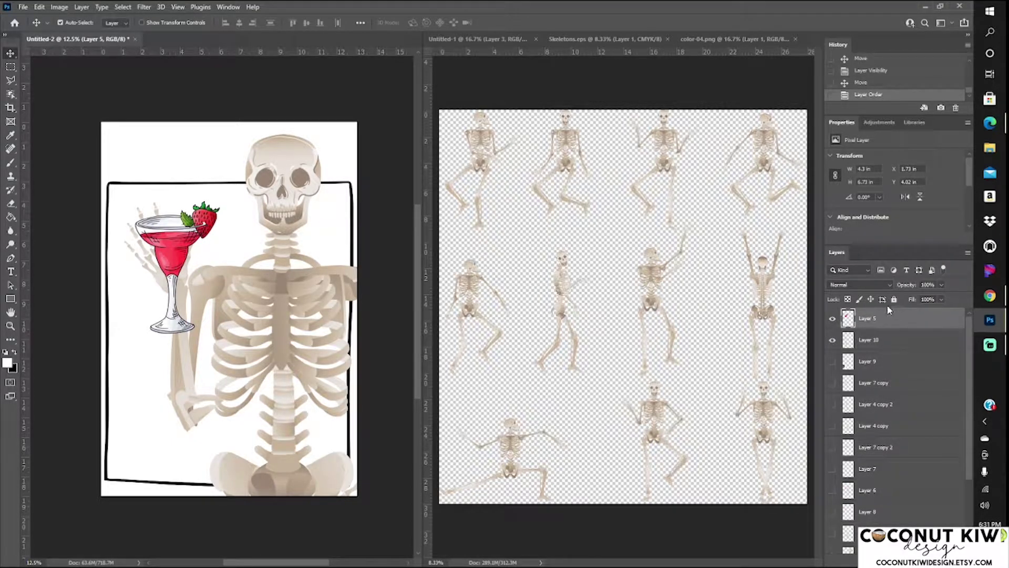
Duplicate the Layer 10 hand layer and move the copy to the top
right_click(882, 347)
left_click(772, 197)
key("Return")
left_click_drag(889, 340, 887, 317)
left_click(11, 204)
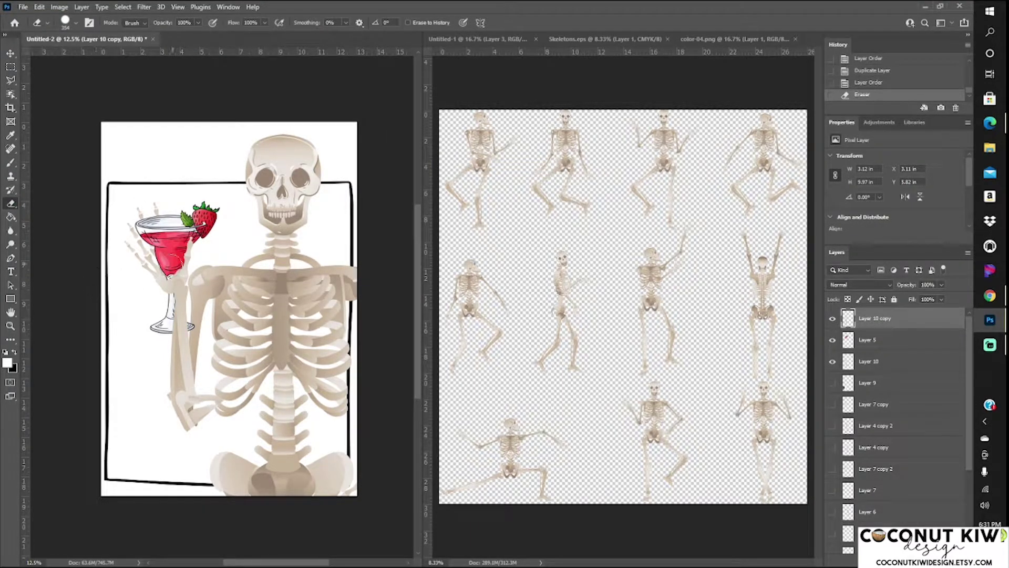
scroll(892, 461, "down", 3)
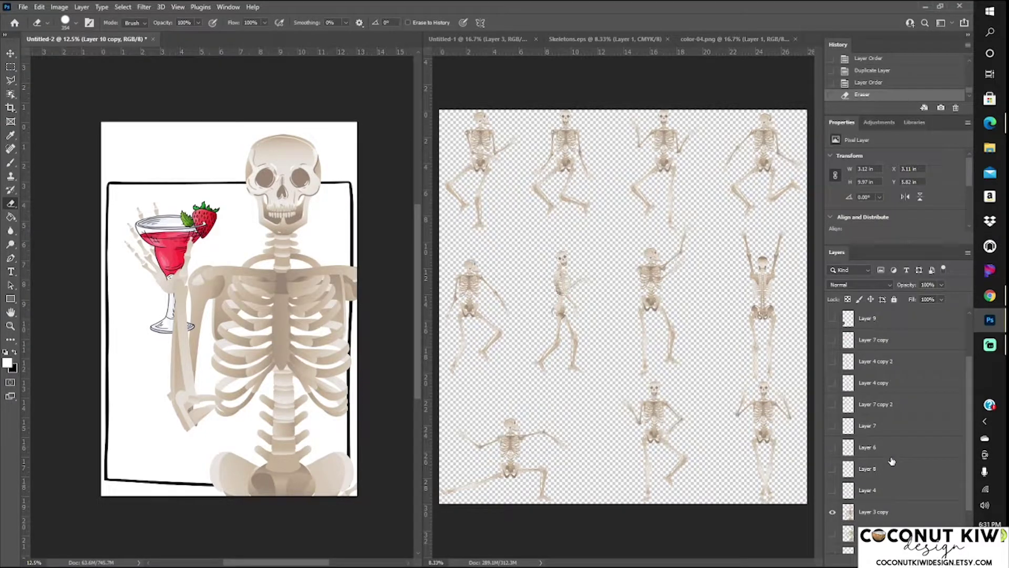
scroll(892, 461, "up", 3)
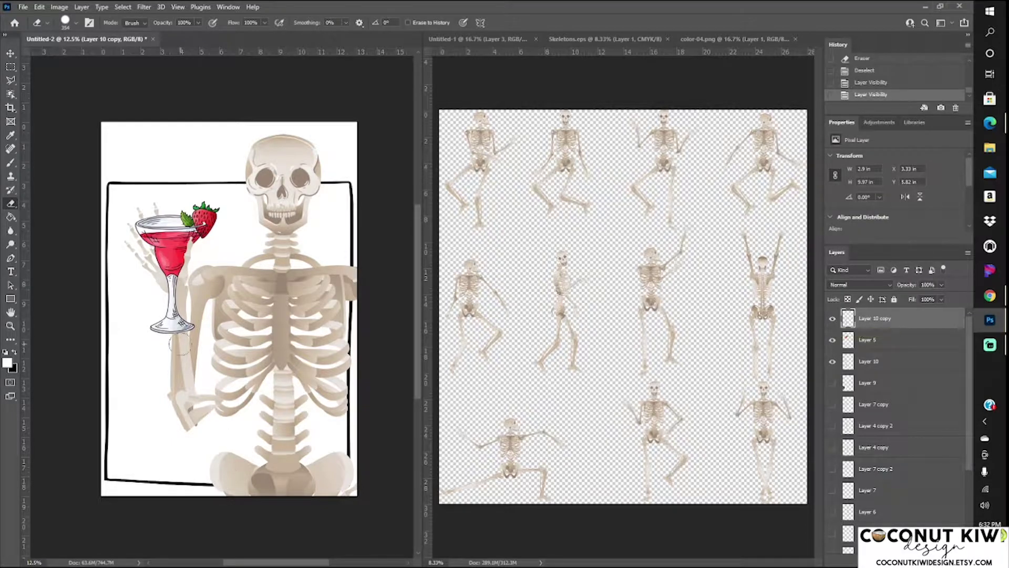
Select the area outside the Layer 3 copy body and erase Layer 10 copy's stray hand bones
key("v")
scroll(893, 420, "down", 3)
left_click(849, 481)
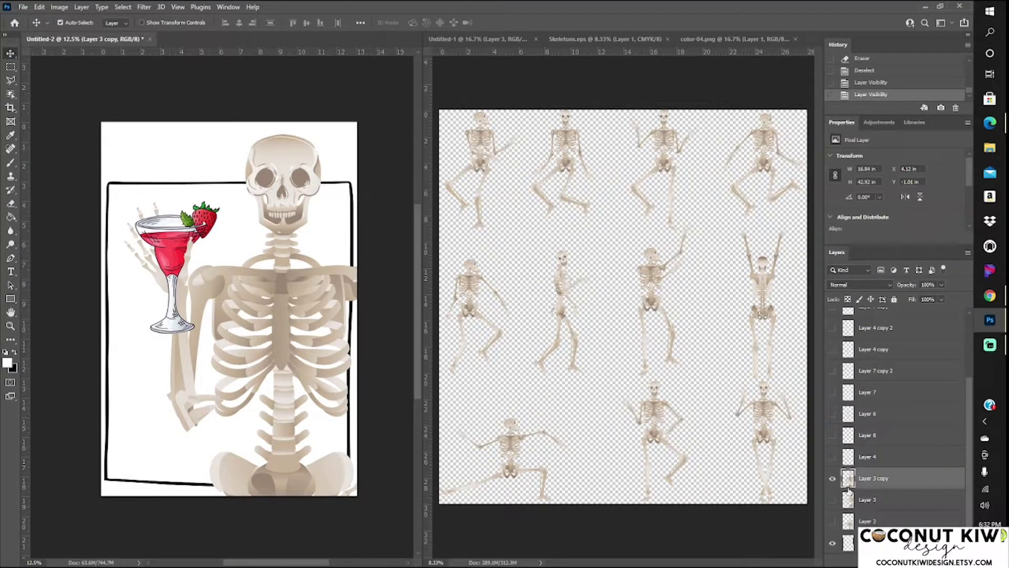
left_click(122, 7)
left_click(138, 53)
scroll(893, 421, "up", 5)
left_click(875, 318)
key("b")
left_click(11, 202)
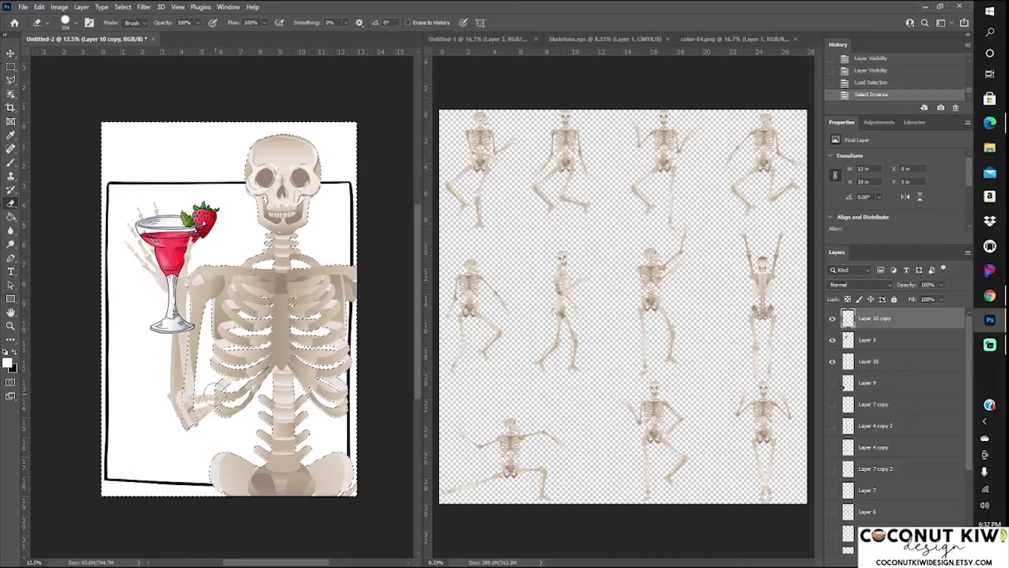
left_click_drag(220, 399, 315, 347)
Erase leftover bits on Layer 10, deselect, and clean the remaining stray pixels
left_click(832, 361)
left_click(833, 361)
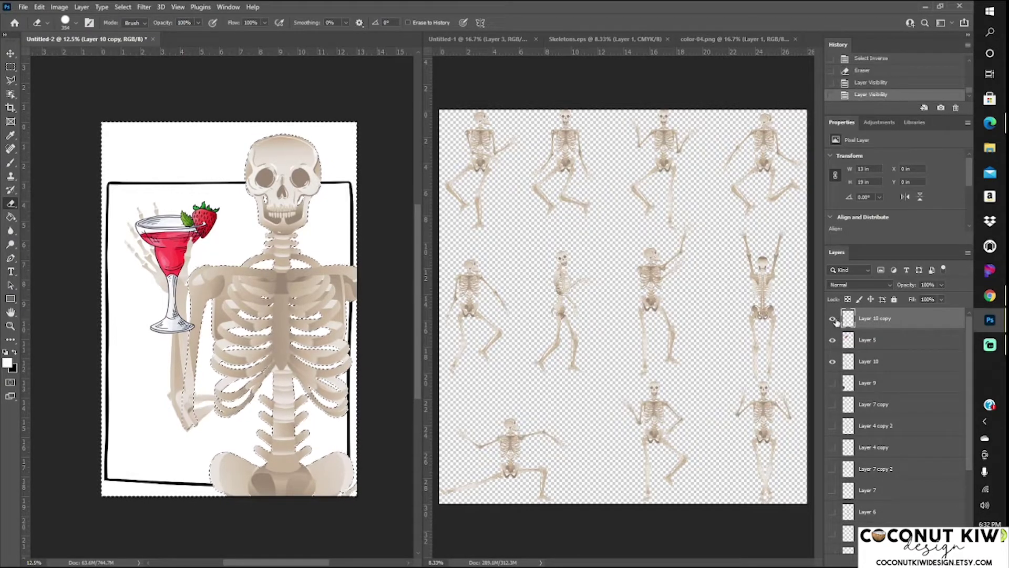
left_click(872, 361)
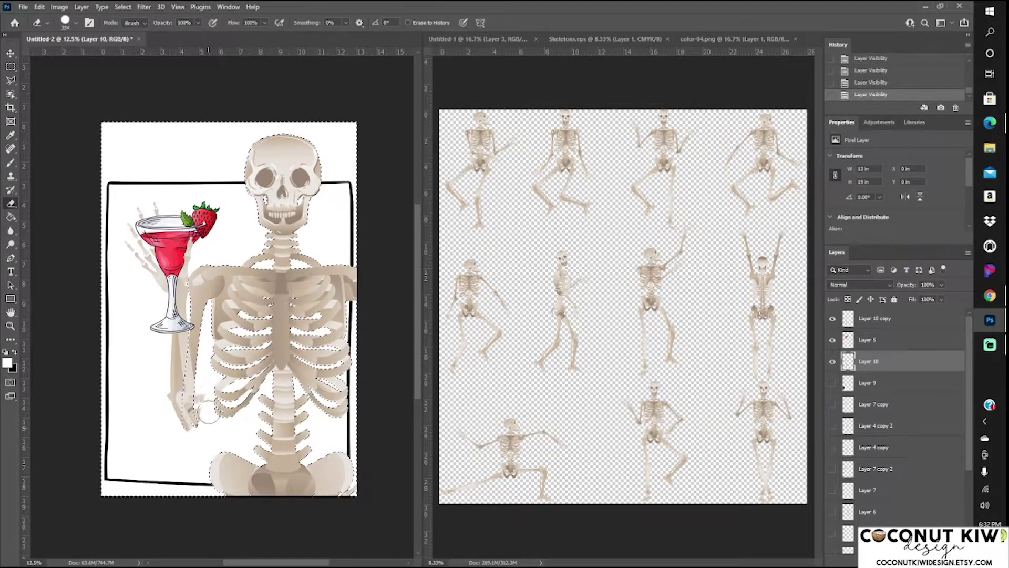
left_click(182, 433)
left_click(122, 7)
left_click(138, 27)
left_click(207, 415)
Toggle the Layer 10 copy and Layer 10 visibility to compare the erased result
key("v")
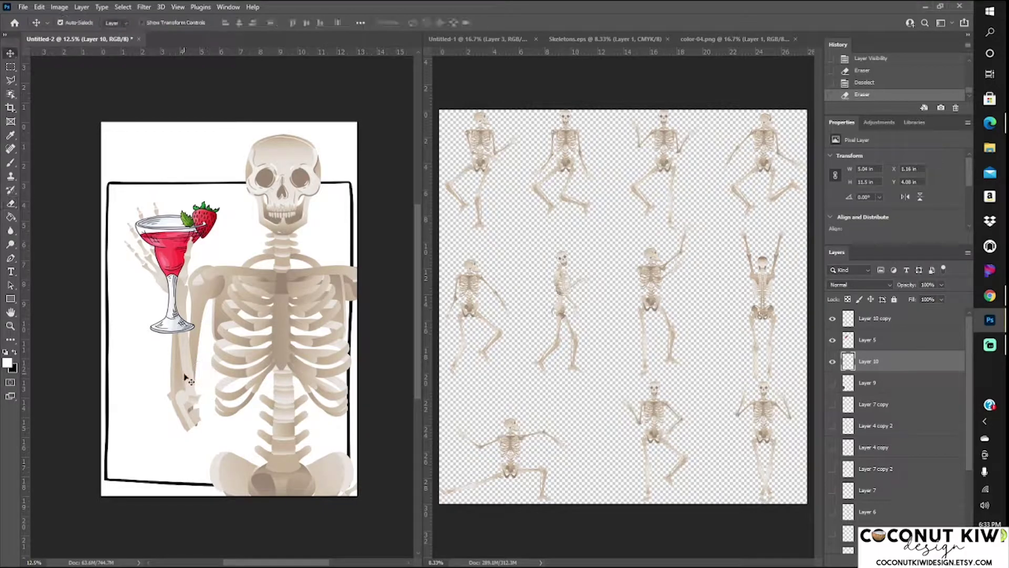
left_click(873, 318)
left_click(833, 318)
left_click(11, 204)
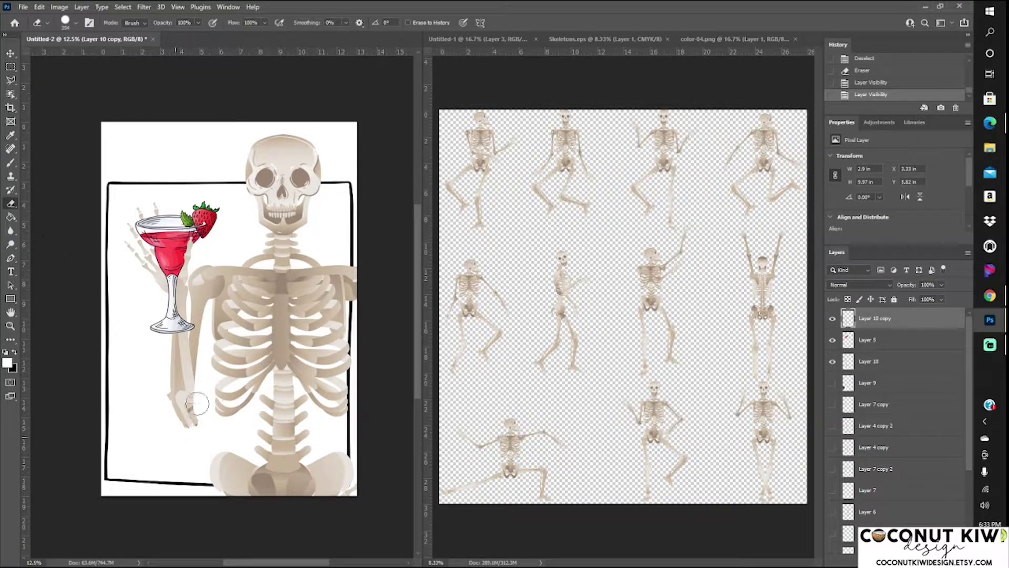
key("v")
left_click(873, 361)
left_click(832, 361)
left_click(833, 361)
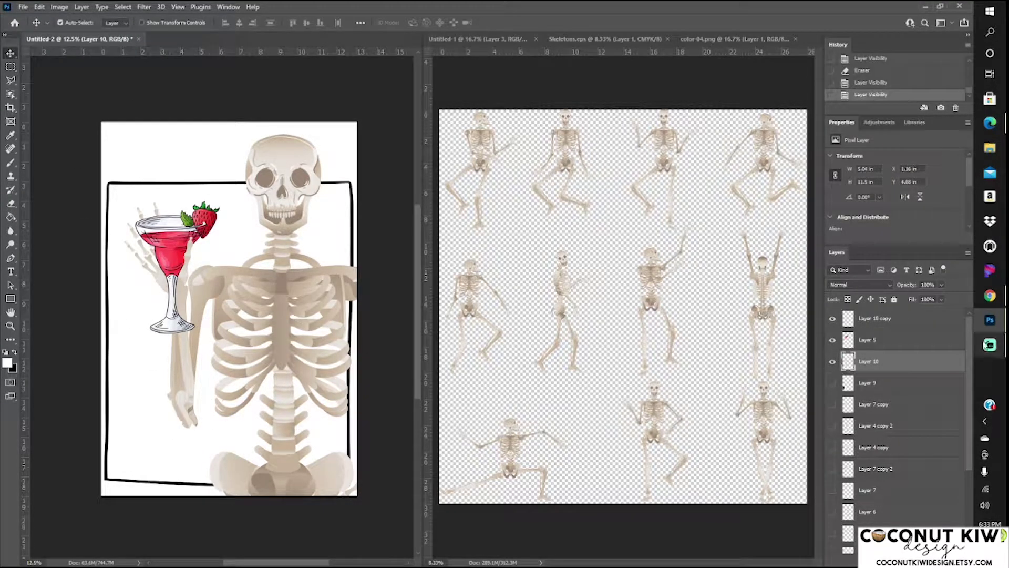
Reload the inverted body selection and erase finger bones near the hand
scroll(893, 420, "down", 3)
left_click(848, 456, "ctrl")
key("ctrl+shift+i")
key("e")
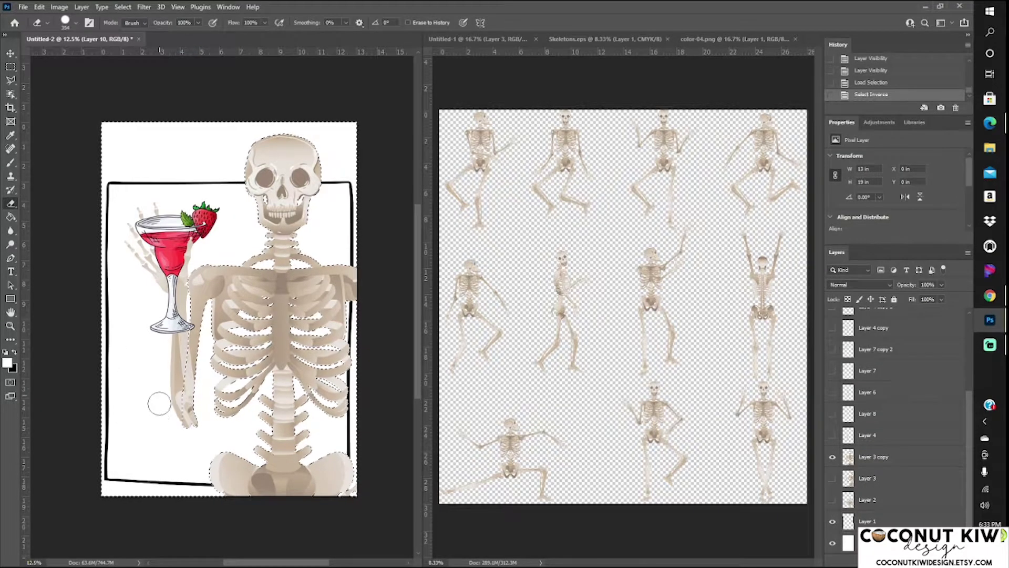
left_click_drag(159, 403, 158, 388)
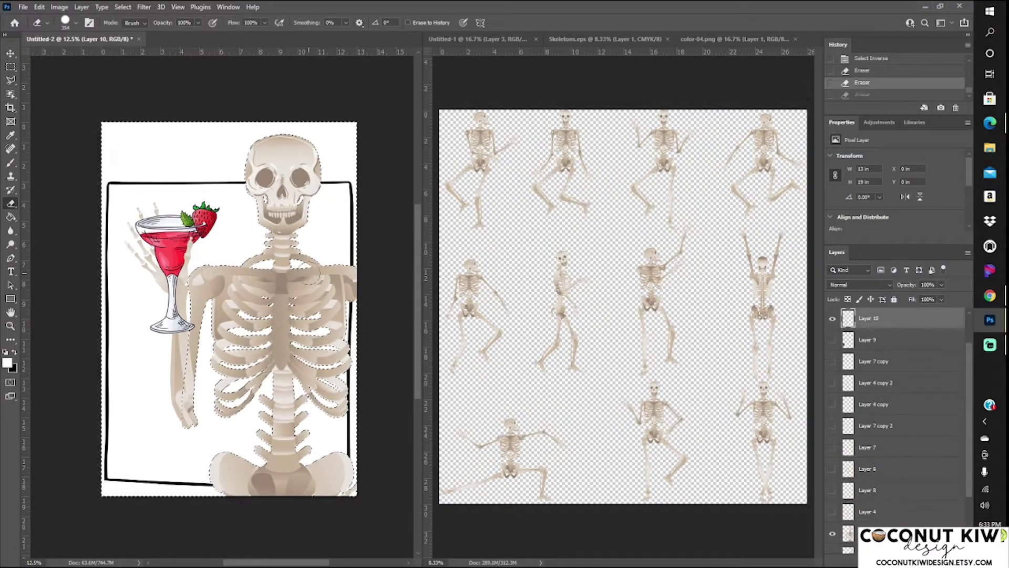
scroll(310, 272, "up", 3)
Lasso the lower forearm on Layer 10, cut it away, and toggle the layer to check
scroll(46, 293, "down", 3)
key("l")
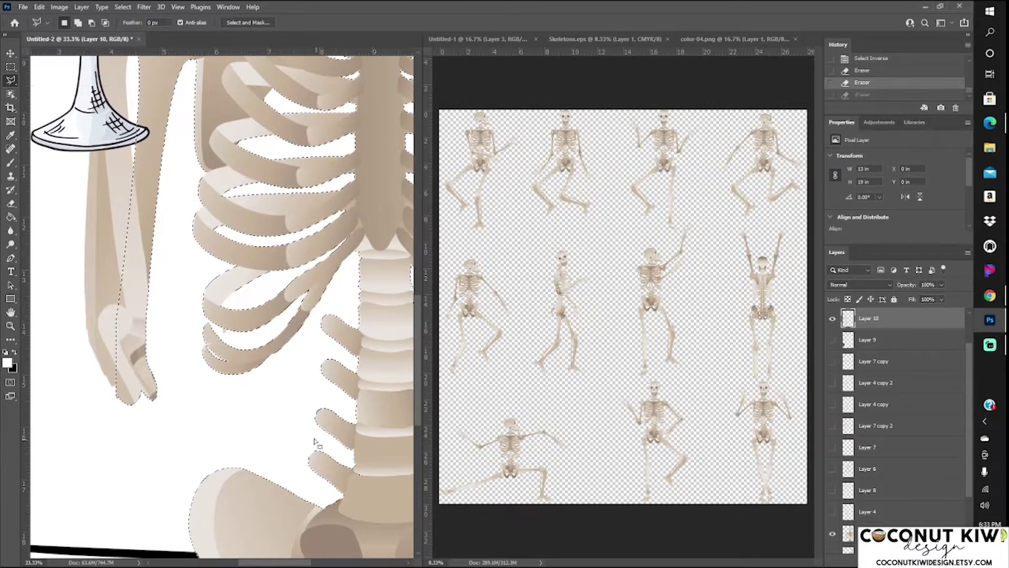
left_click(123, 7)
left_click(134, 26)
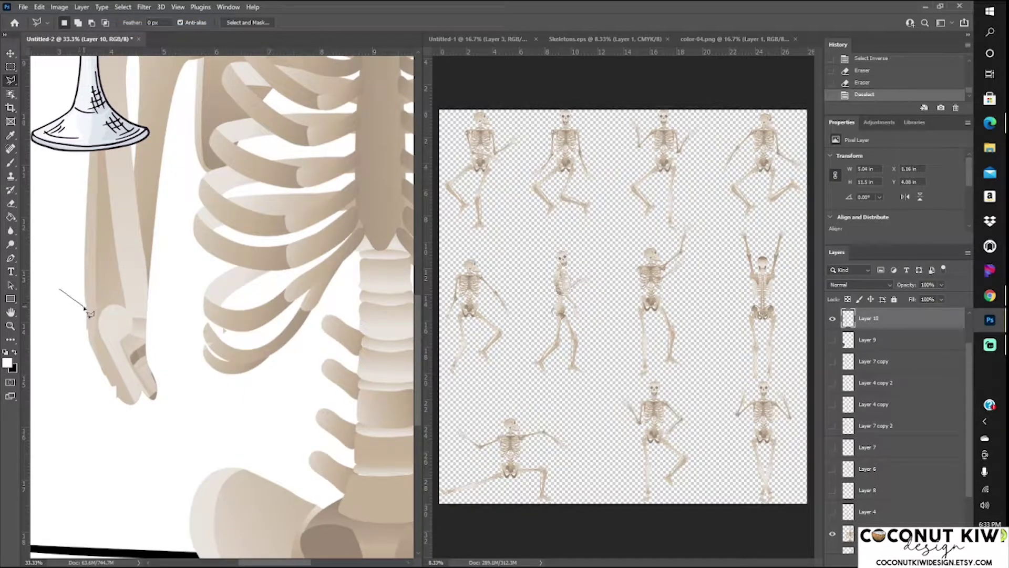
double_click(92, 376)
key("alt+e")
key("t")
left_click(833, 319)
left_click(833, 320)
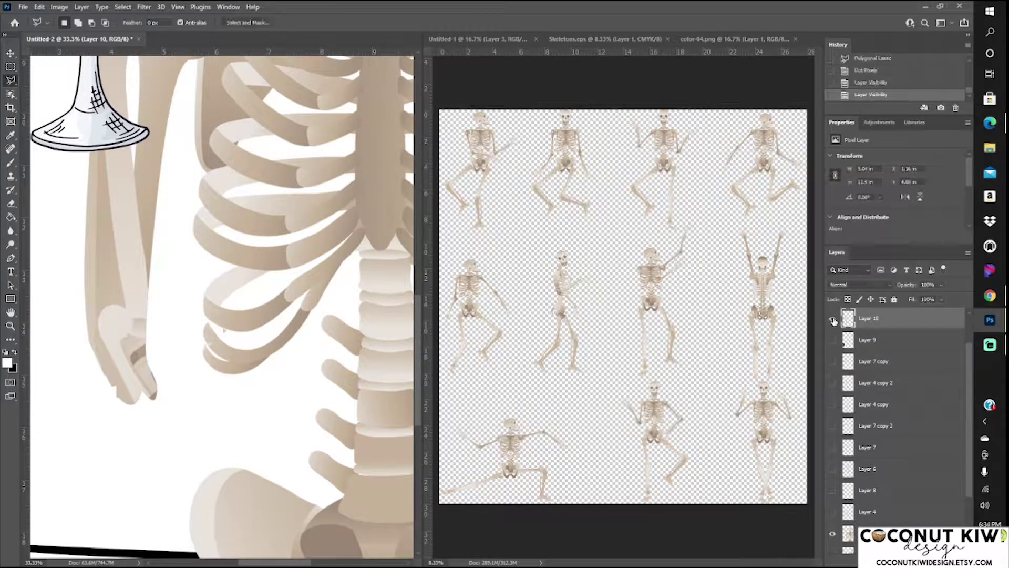
left_click(832, 319)
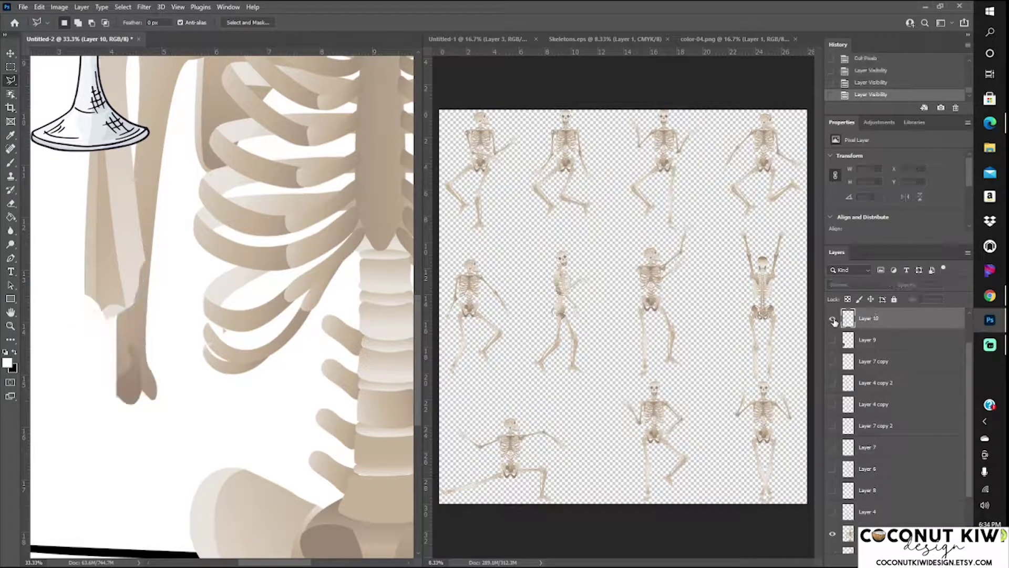
Undo the stray lasso selection and zoom back in on the skeleton's lower arm
key("ctrl+z")
key("ctrl+minus")
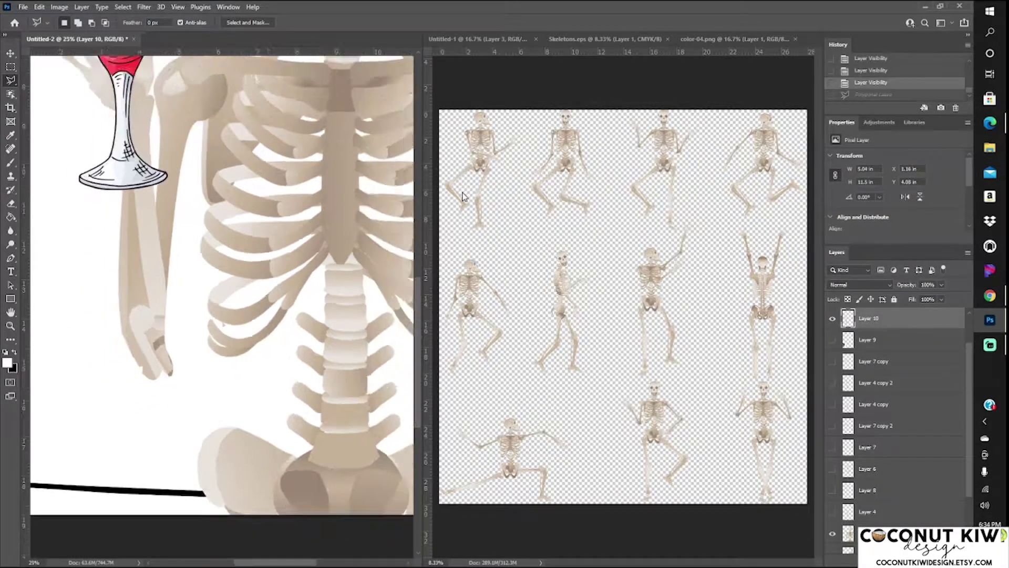
key("ctrl+minus")
key("ctrl+minus")
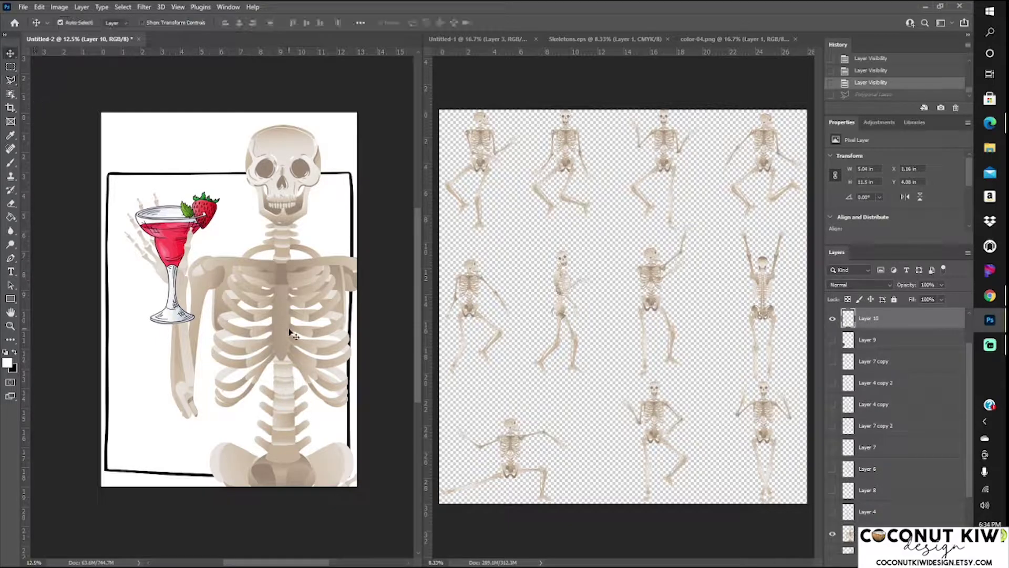
key("ctrl+plus")
key("ctrl+plus")
key("ctrl+plus")
scroll(196, 440, "down", 3)
scroll(228, 384, "down", 3)
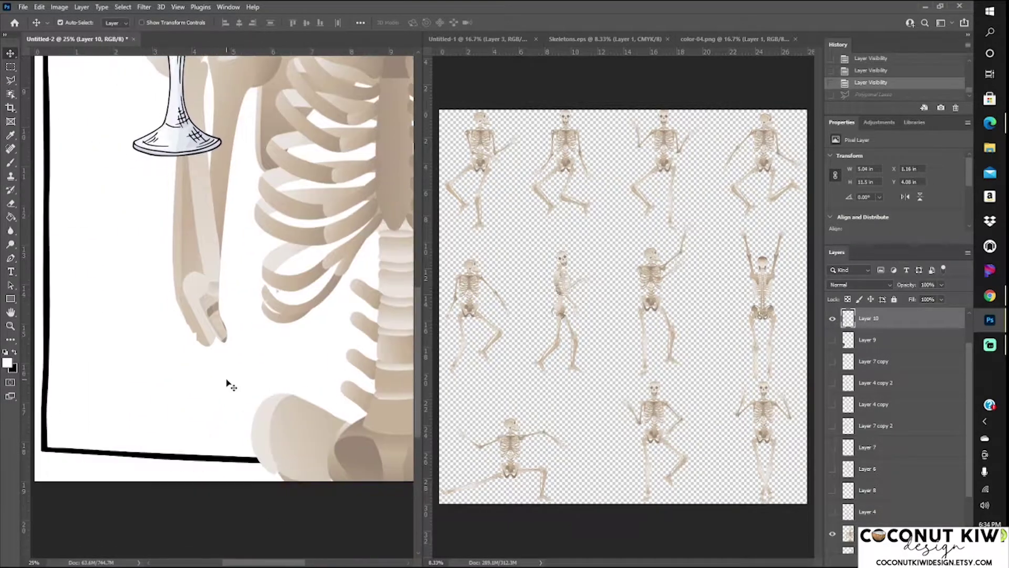
Draw an ellipse shape over the forearm's end and adjust its width and bottom
right_click(11, 300)
left_click(42, 312)
left_click_drag(157, 166, 220, 364)
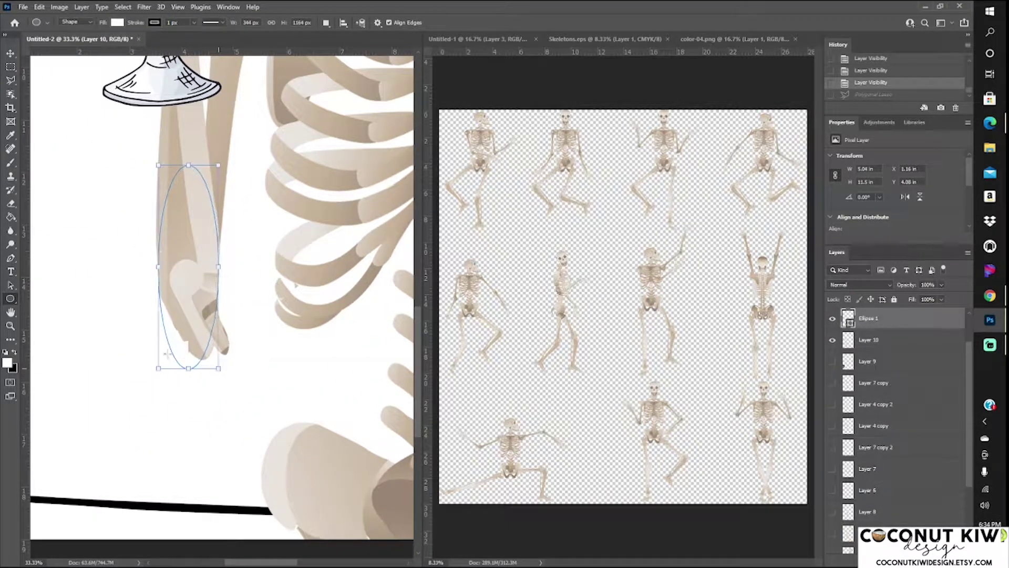
left_click_drag(157, 266, 154, 266)
mouse_move(188, 368)
left_mouse_down()
mouse_move(188, 338)
mouse_move(236, 341)
left_mouse_up()
left_click_drag(220, 250, 216, 248)
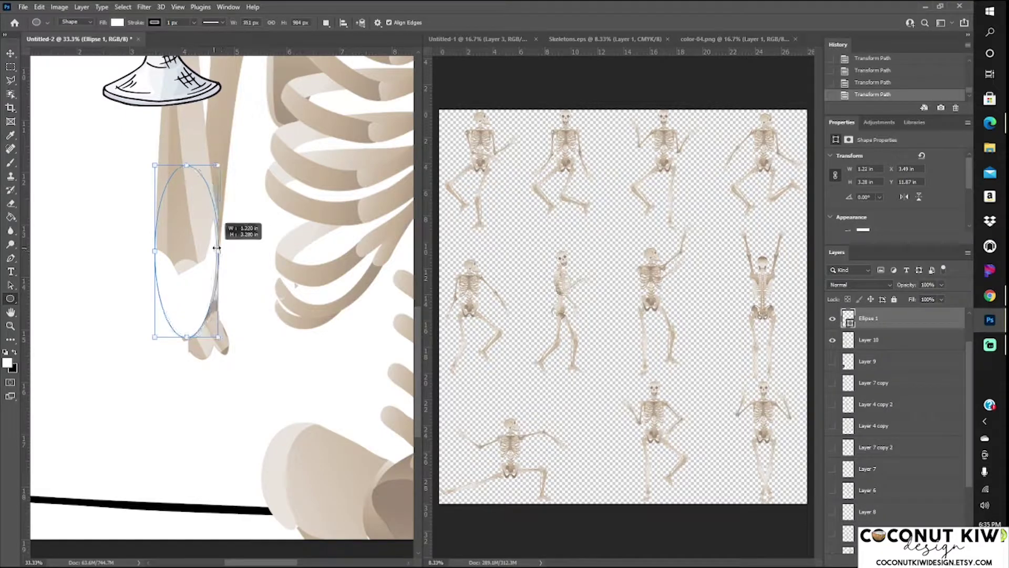
Load the hidden ellipse as an inverted selection and erase the fingers on Layer 10
left_click(848, 314, "ctrl")
left_click(832, 318)
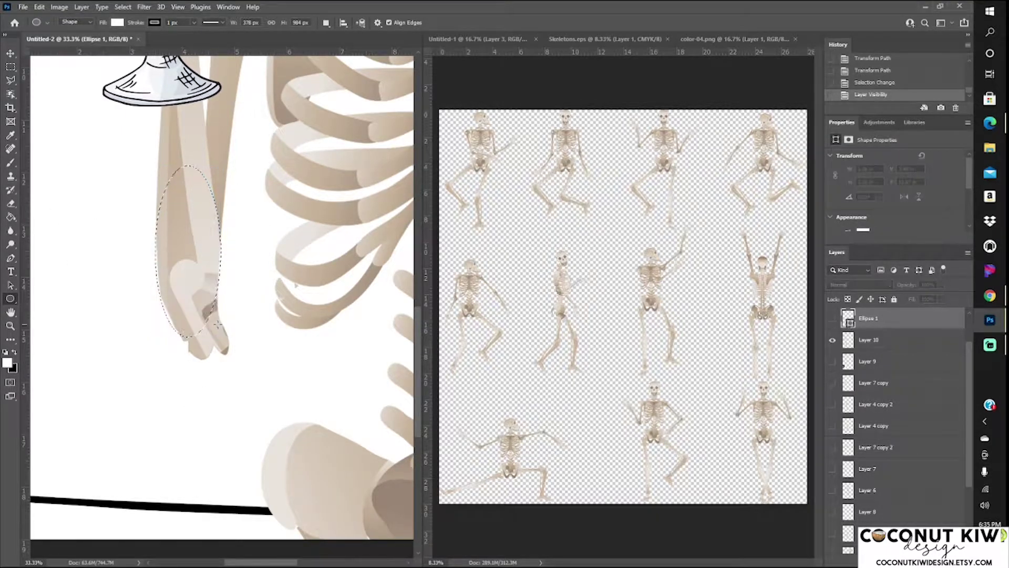
left_click(123, 7)
left_click(136, 45)
key("e")
left_click(869, 339)
left_click_drag(219, 360, 139, 349)
Erase the leftover bone below the arm tip on Layer 3 copy and Layer 10 copy
left_click(199, 349, "ctrl")
left_click(123, 7)
left_click(131, 30)
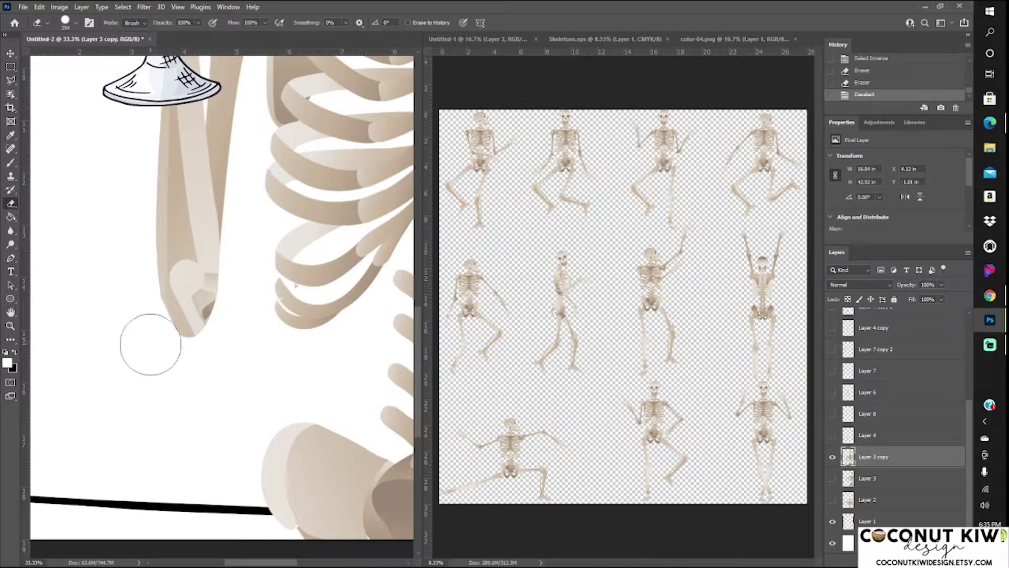
left_click(151, 344)
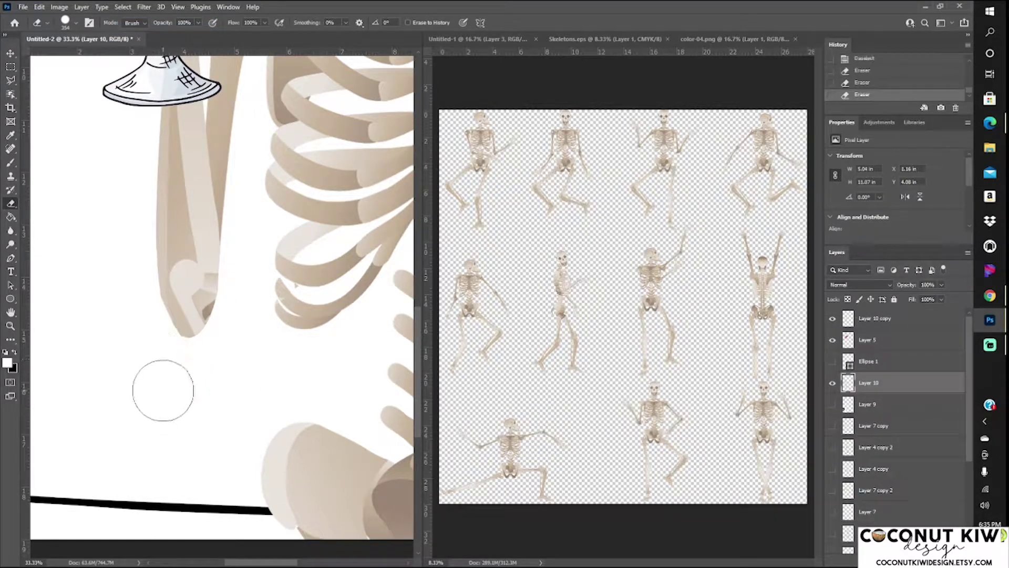
scroll(245, 375, "down", 2)
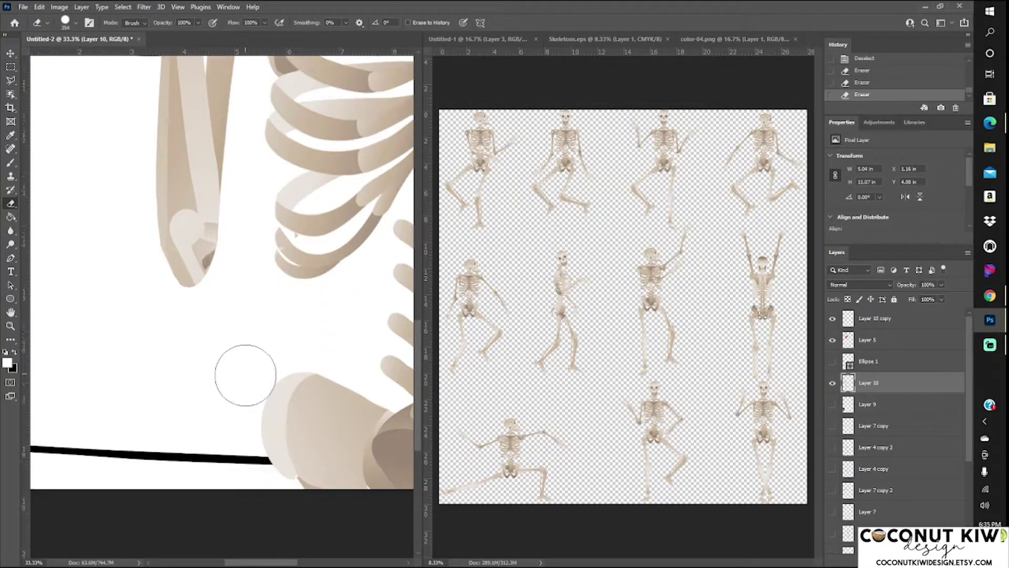
left_click(11, 53)
left_click(838, 319)
left_click(11, 203)
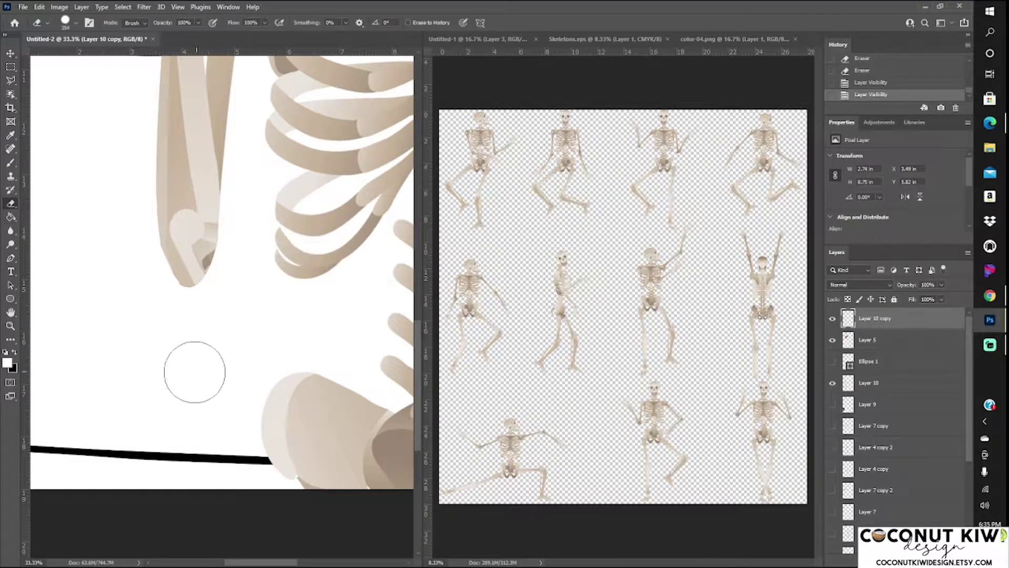
left_click(194, 372)
scroll(194, 372, "down", 4)
scroll(272, 515, "up", 2)
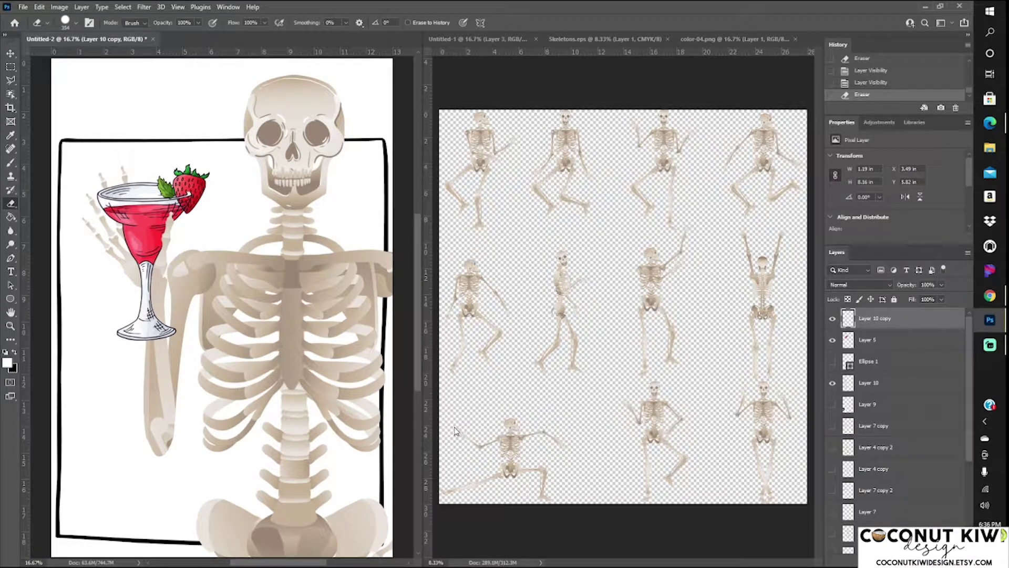
Move the skeleton and cocktail layers about 2.26 in lower within the frame
scroll(208, 422, "down", 1)
scroll(893, 394, "down", 3)
left_click(872, 456)
key("v")
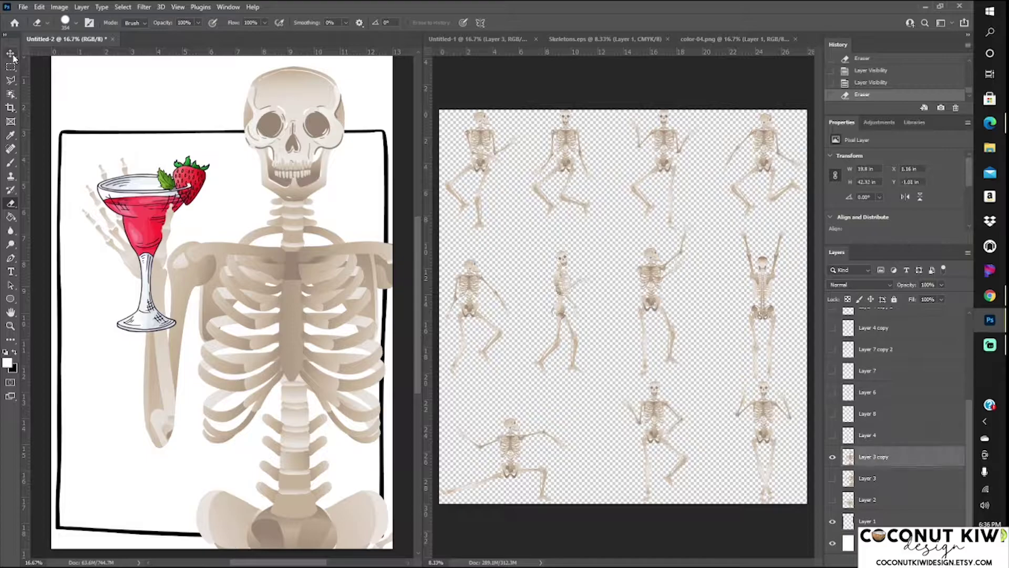
mouse_move(292, 102)
left_mouse_down()
mouse_move(292, 162)
mouse_move(263, 168)
left_mouse_up()
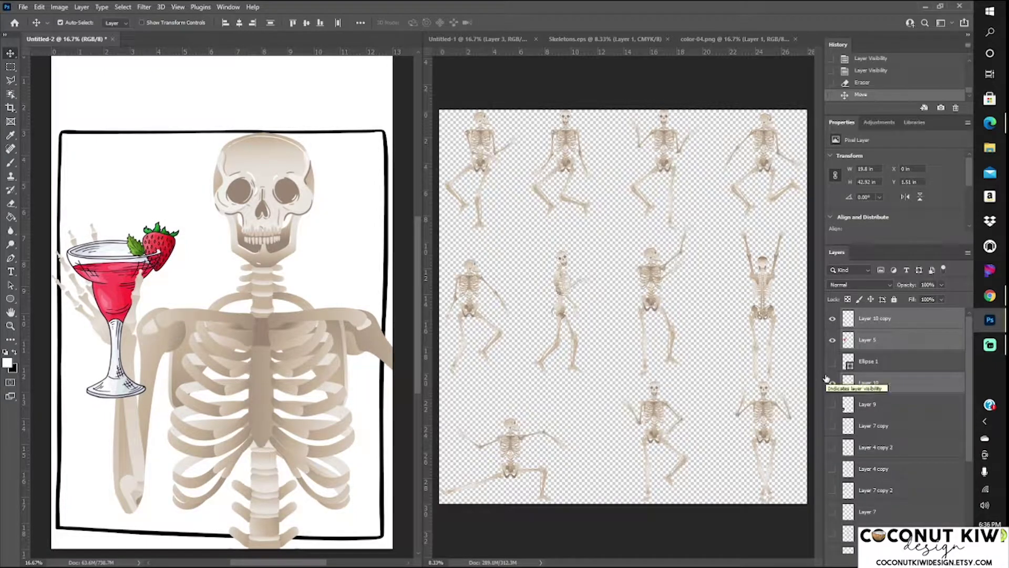
left_click(23, 7)
Open the two bunch-of-trees PNGs from the trees folder
left_click(117, 344)
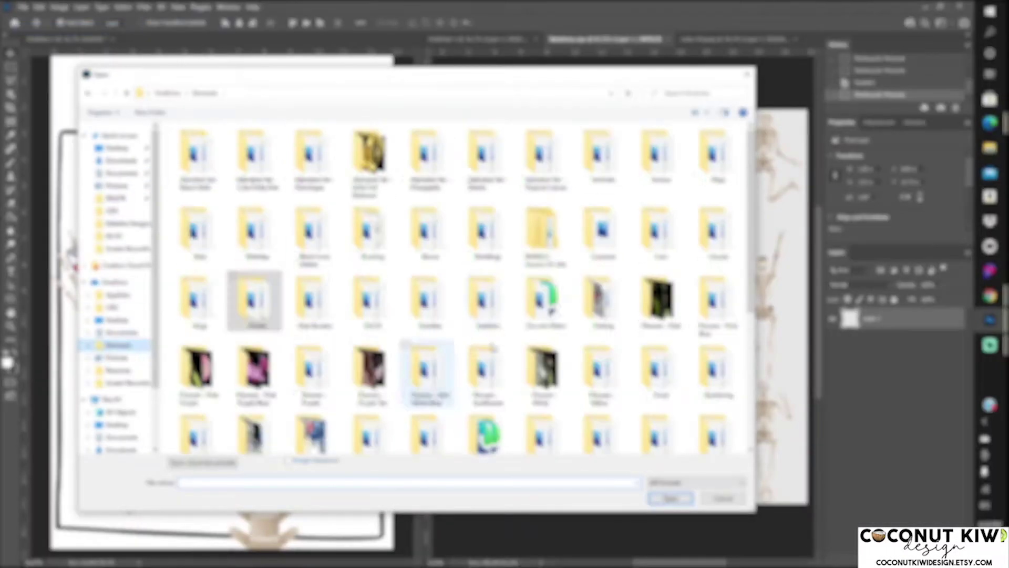
double_click(657, 221)
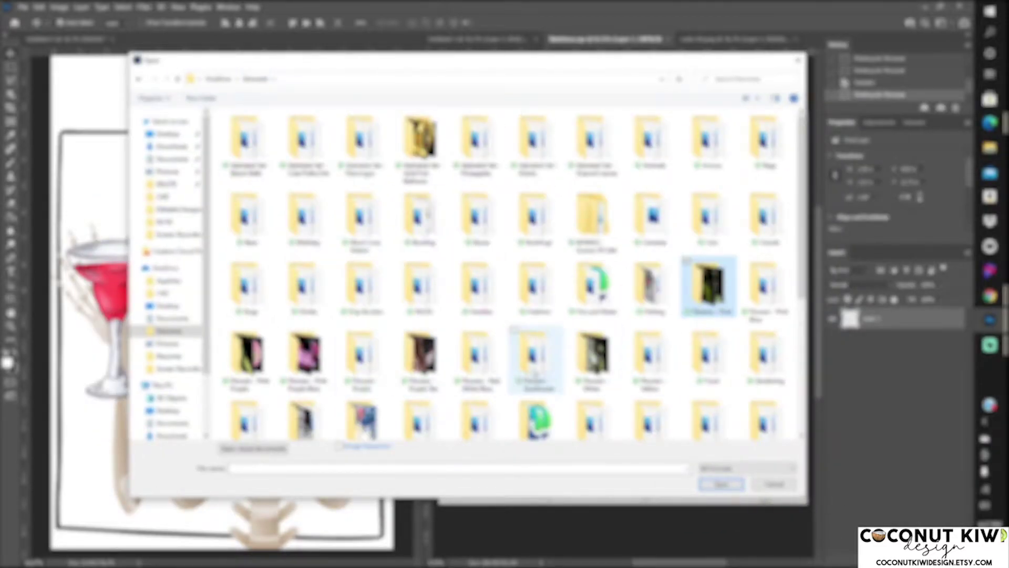
double_click(710, 288)
scroll(447, 262, "down", 5)
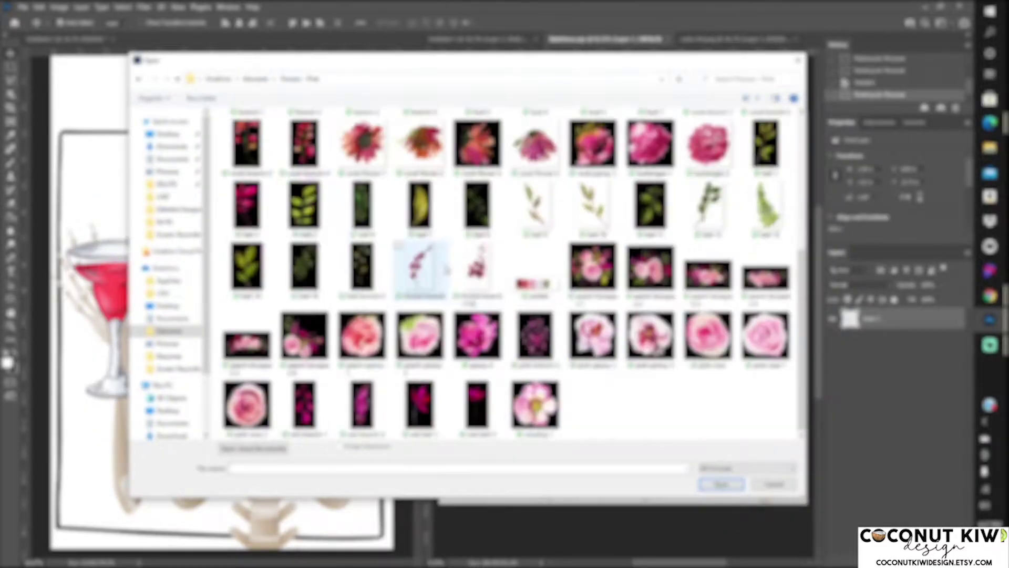
key("alt+Up")
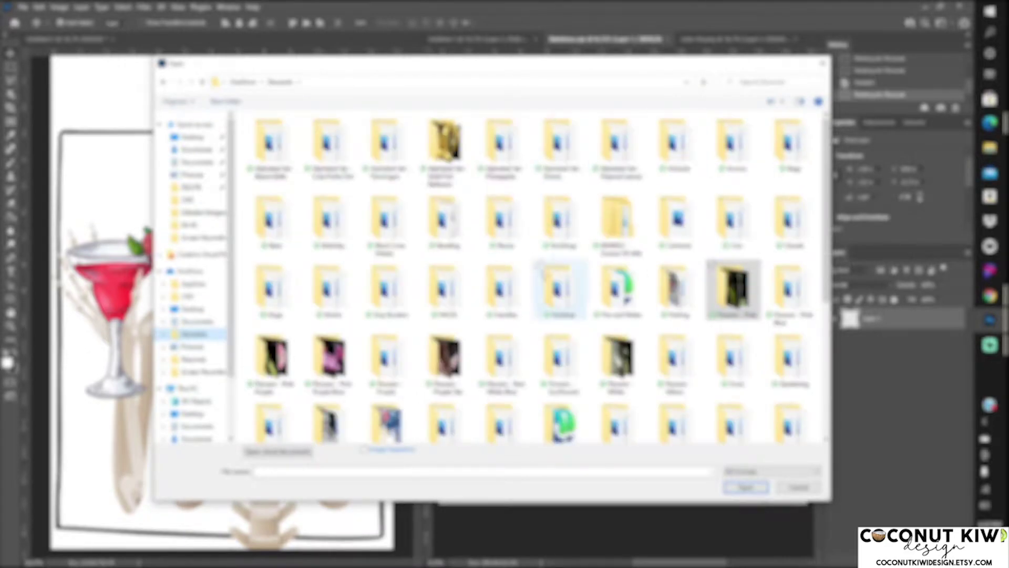
double_click(559, 289)
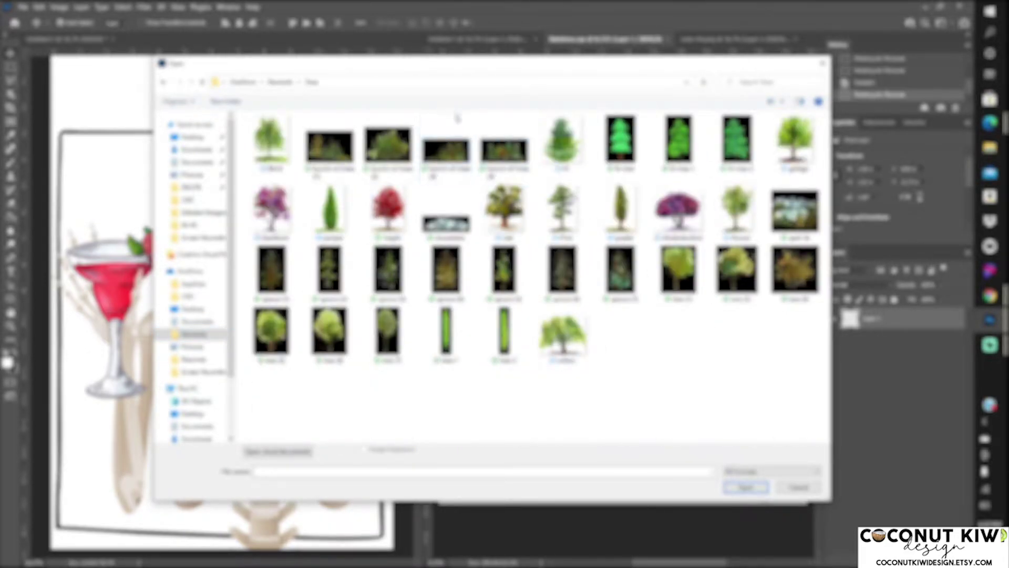
left_click_drag(457, 119, 523, 158)
key("Return")
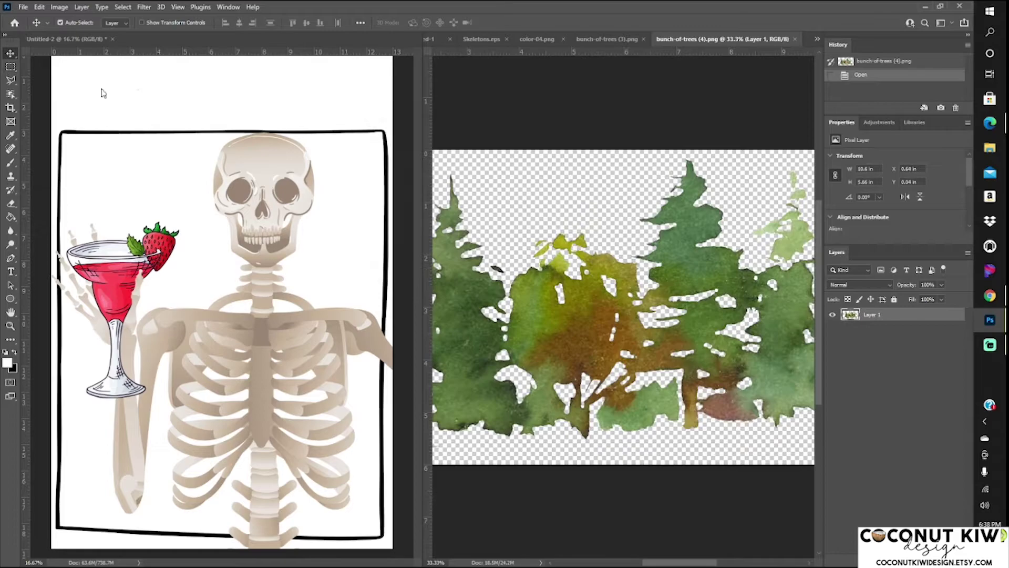
Drag both bunch-of-trees images into Untitled-2 and line them along the bottom edge
left_click_drag(604, 315, 264, 494)
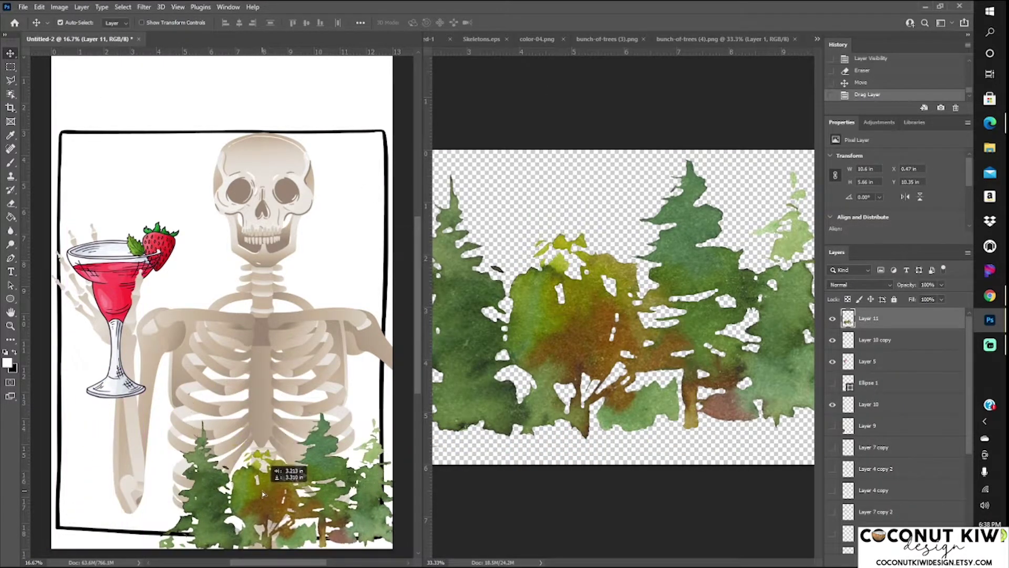
left_click(608, 39)
mouse_move(630, 315)
left_mouse_down()
mouse_move(141, 478)
mouse_move(157, 481)
left_mouse_up()
left_click_drag(63, 483, 283, 506)
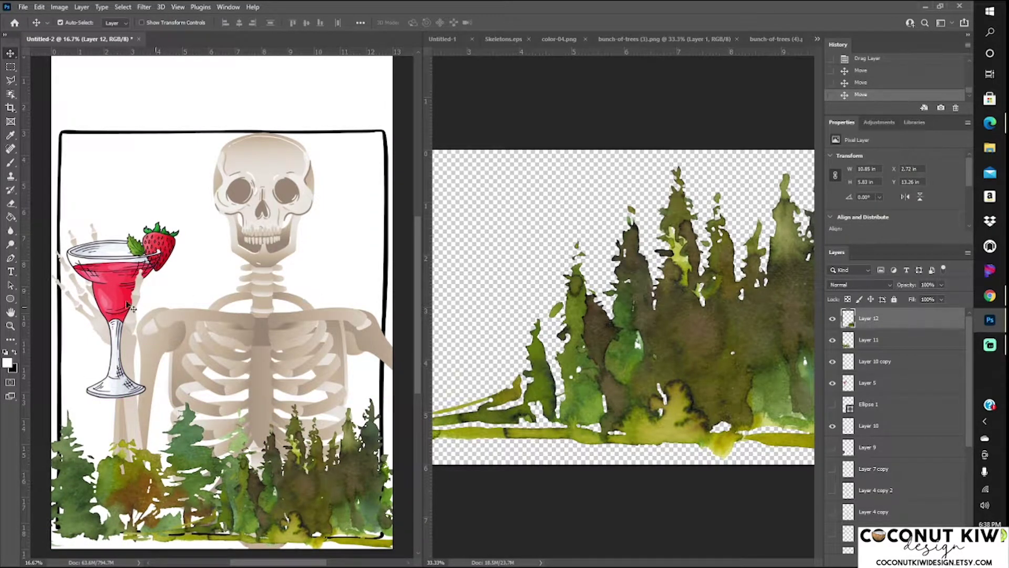
left_click(11, 177)
left_click(65, 23)
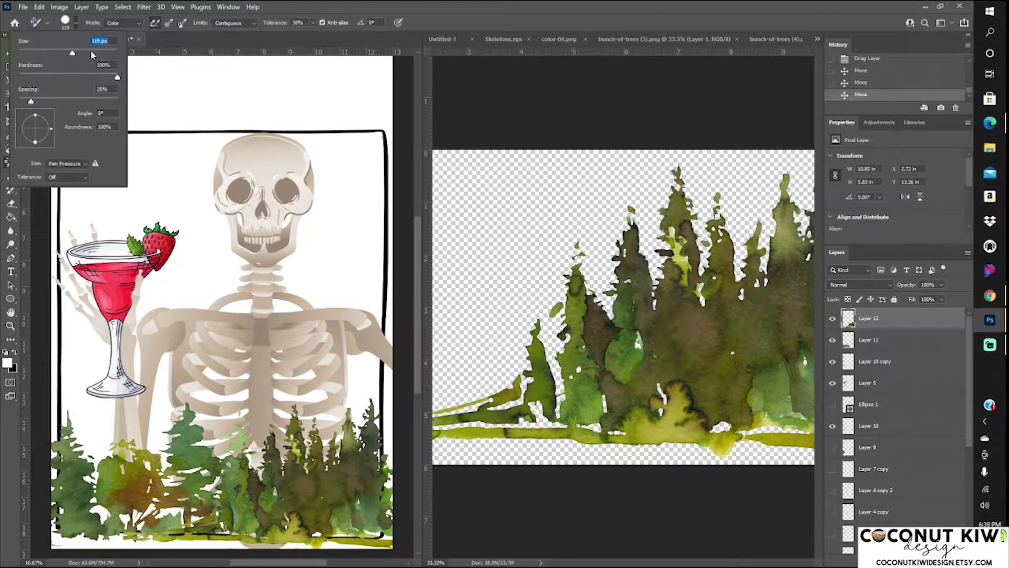
Set the Brush tool to the Hard Round tip
key("Return")
left_click(10, 176)
left_click(65, 23)
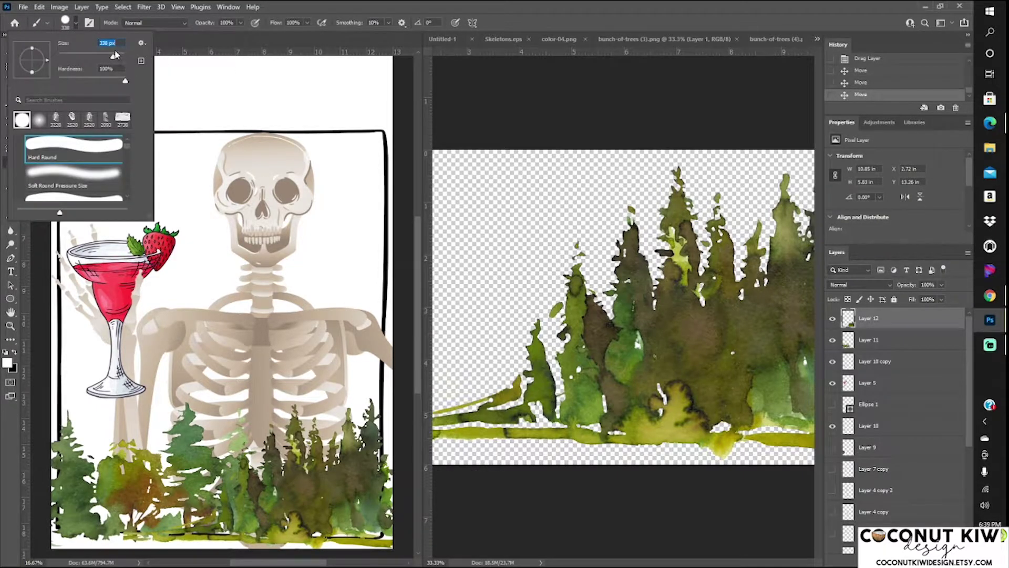
key("Return")
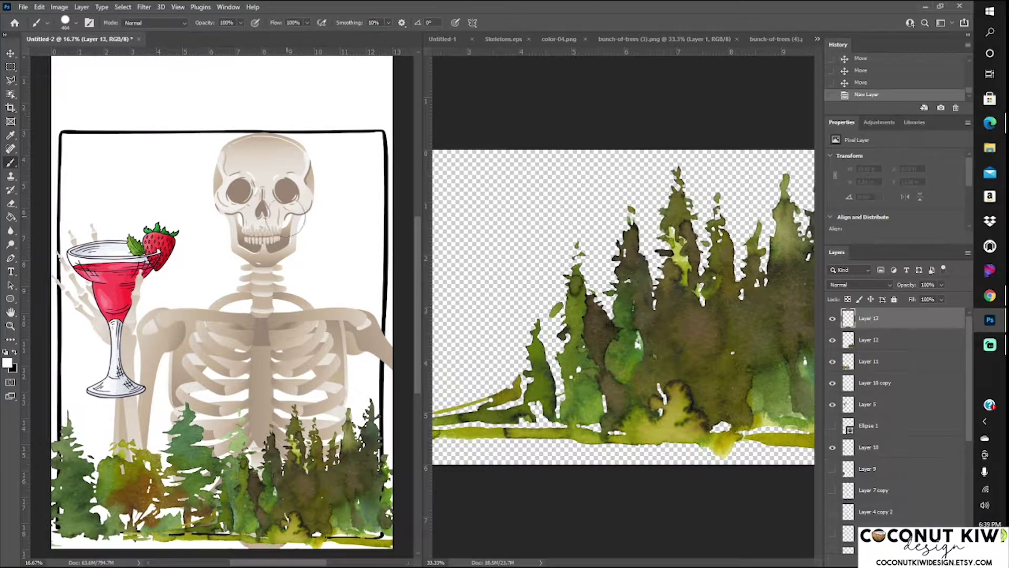
Paint a yellow ffcc00 dot as a moon to the upper right of the skull
left_click(7, 363)
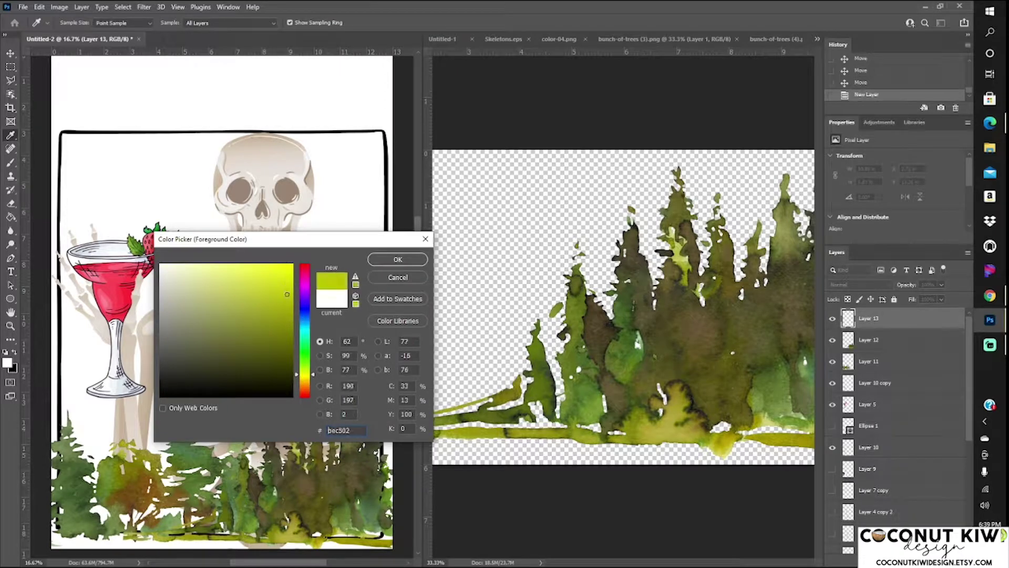
left_click_drag(287, 294, 261, 306)
key("Return")
left_click(341, 170)
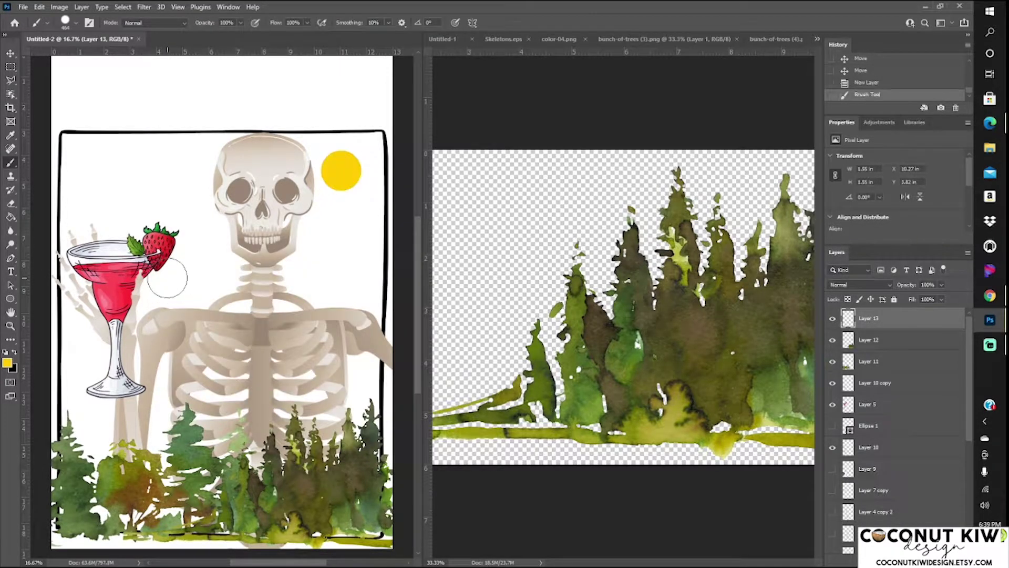
left_click(8, 363)
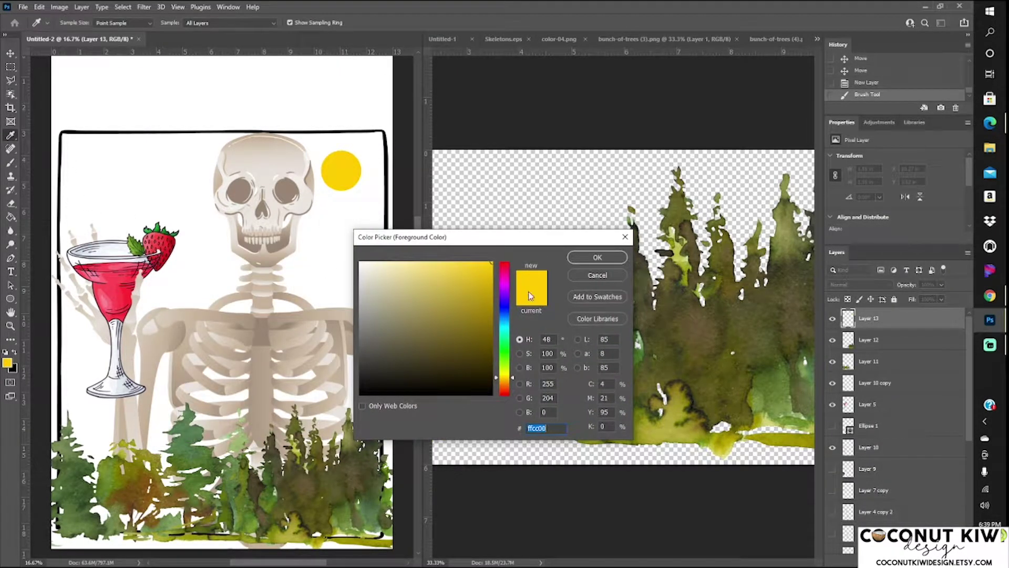
left_click(597, 275)
Fill the framed area on a new layer with grey 929292 and send it to the bottom
left_click(11, 67)
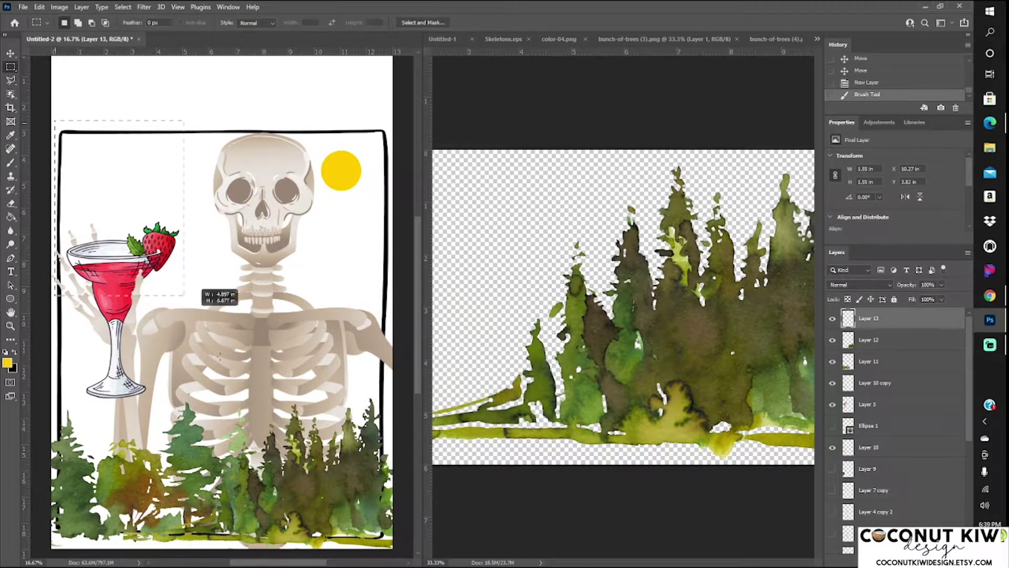
left_click_drag(54, 119, 393, 548)
key("ctrl+shift+alt+n")
left_click(7, 363)
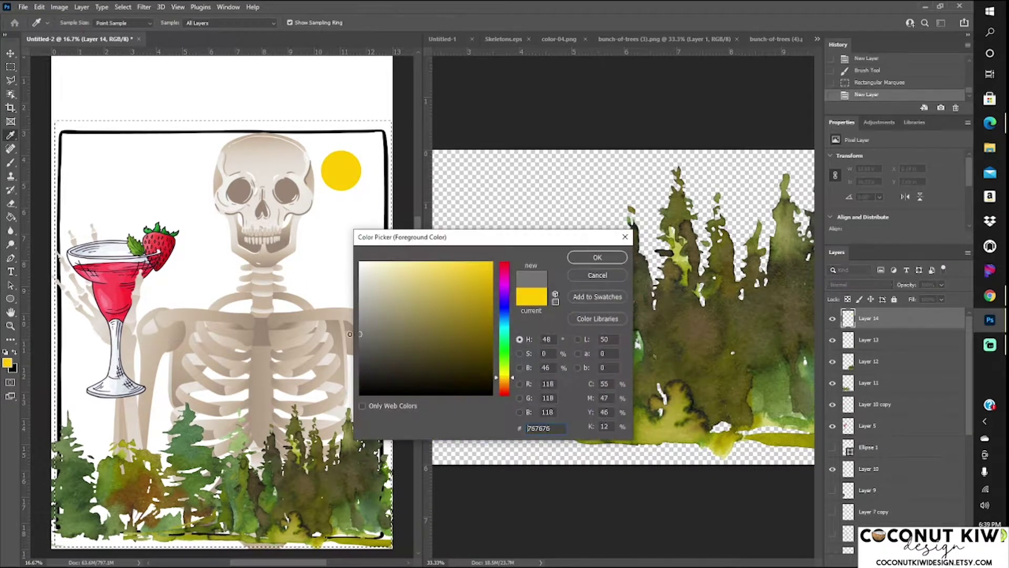
key("Return")
key("g")
left_click(333, 312)
key("ctrl+d")
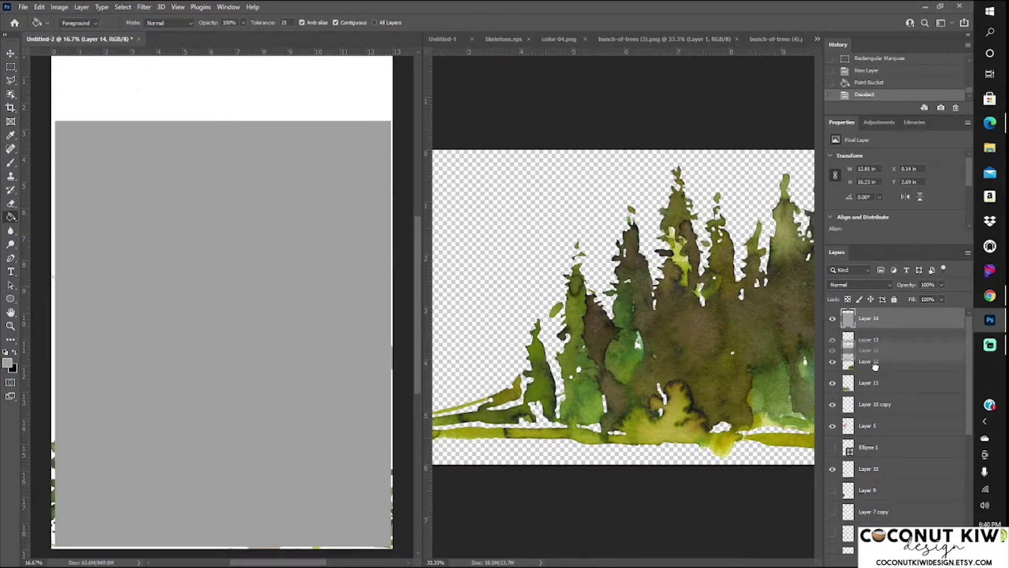
scroll(898, 416, "down", 5)
key("ctrl+shift+bracketleft")
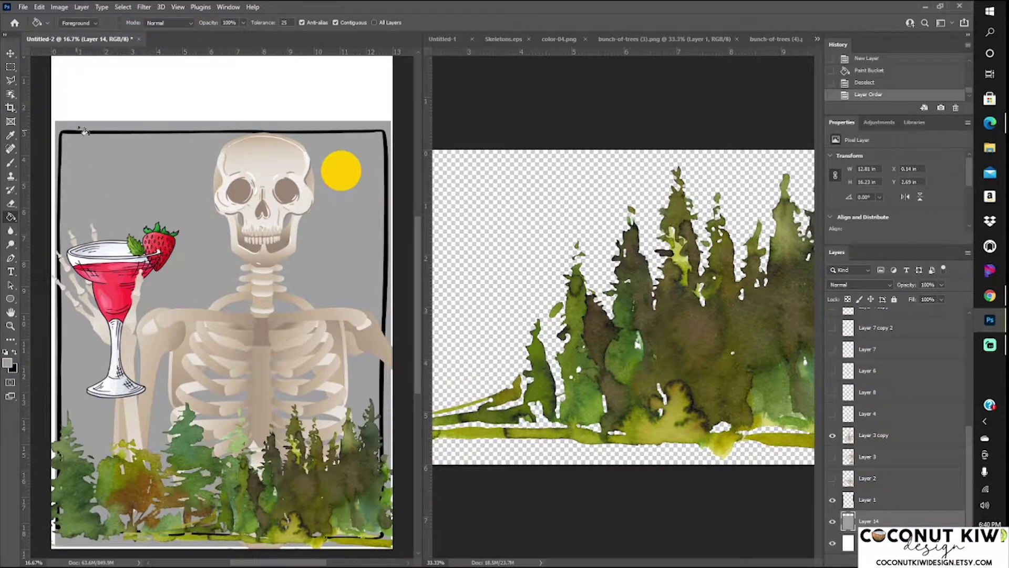
left_click(22, 7)
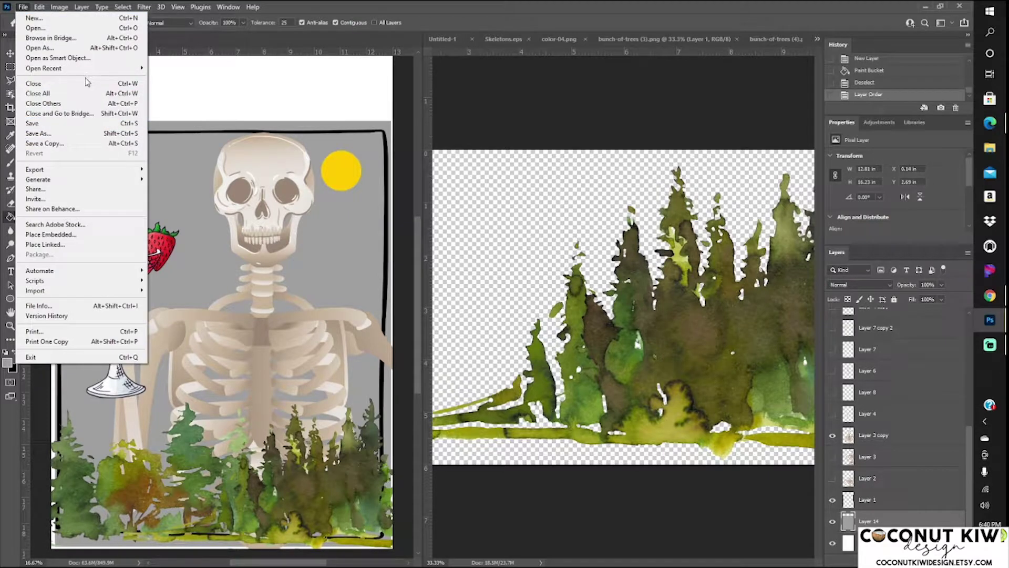
Open the purple galaxy image 6.jpg from the Other - Papers folder
left_click(452, 27)
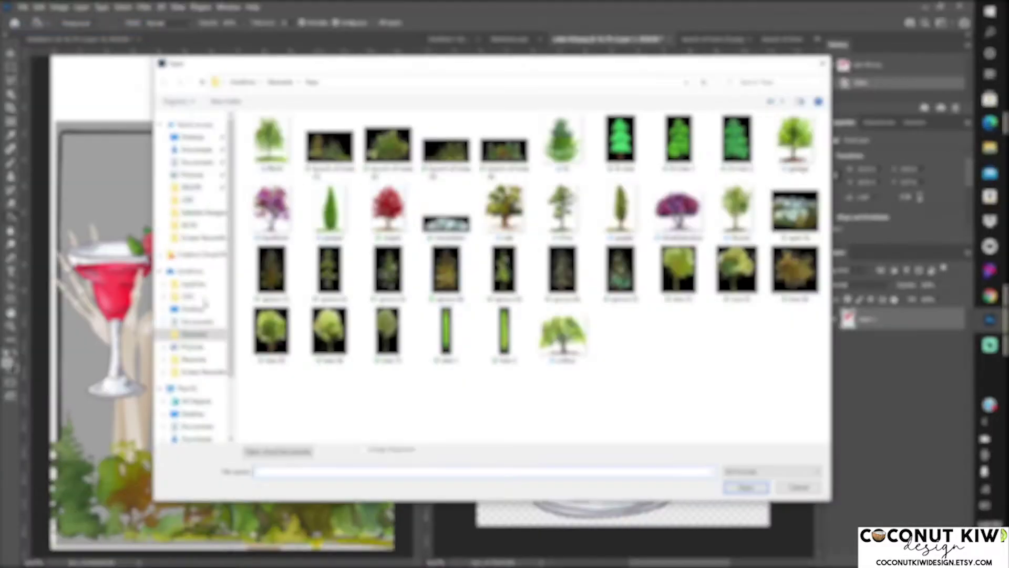
left_click(193, 334)
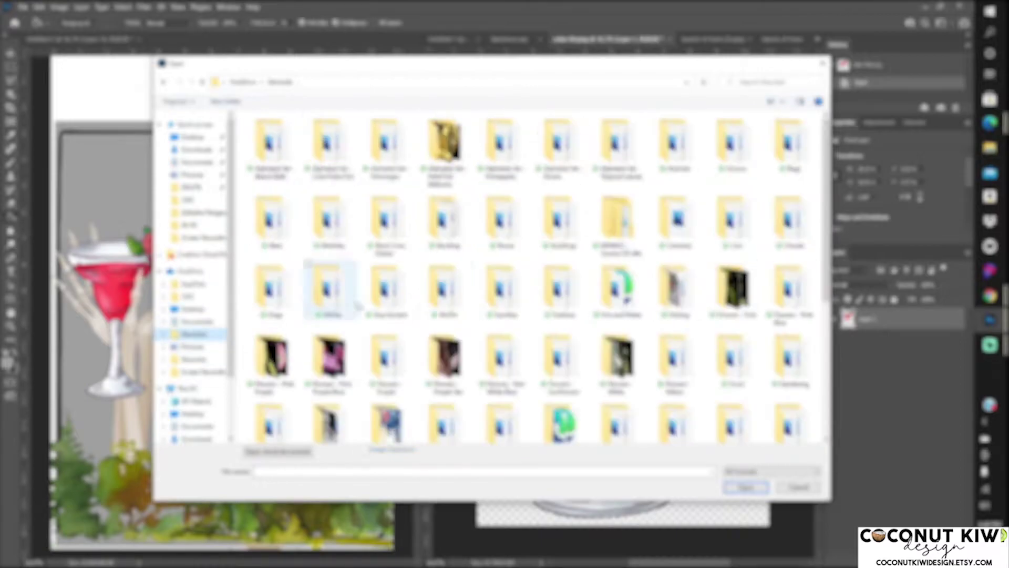
scroll(389, 315, "down", 5)
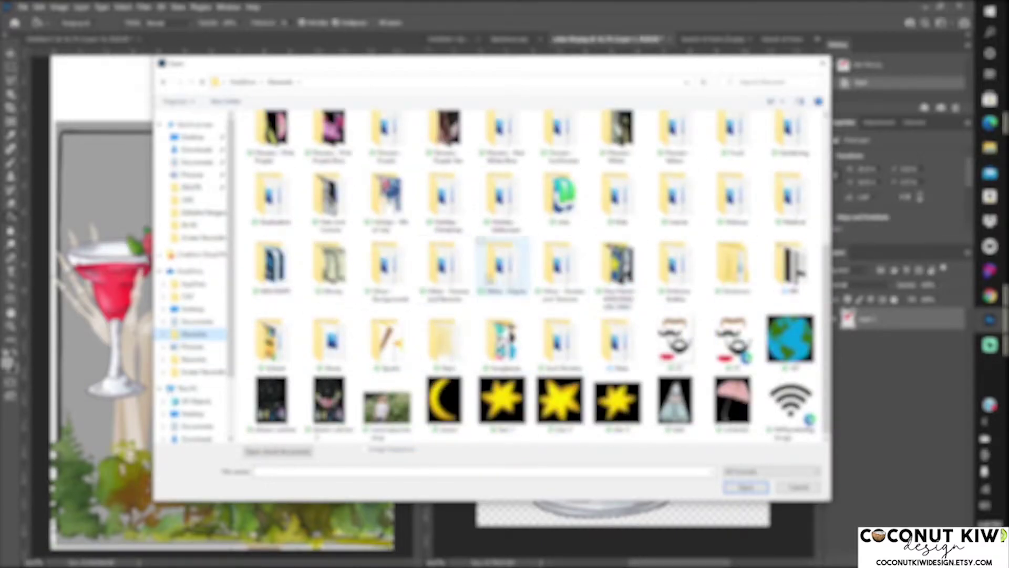
double_click(502, 262)
scroll(826, 126, "down", 2)
scroll(826, 126, "up", 1)
scroll(826, 127, "down", 3)
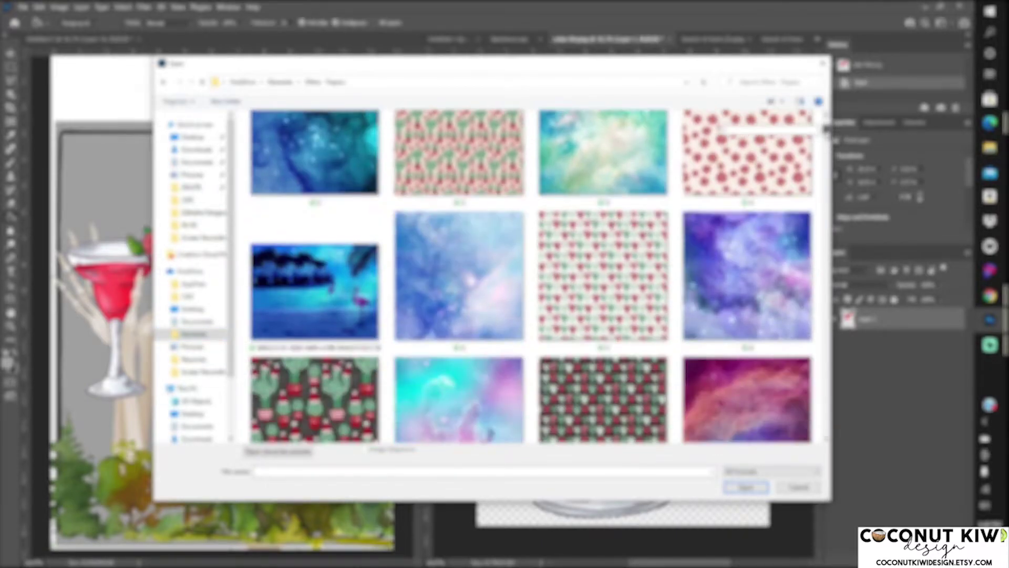
scroll(526, 263, "down", 3)
double_click(746, 216)
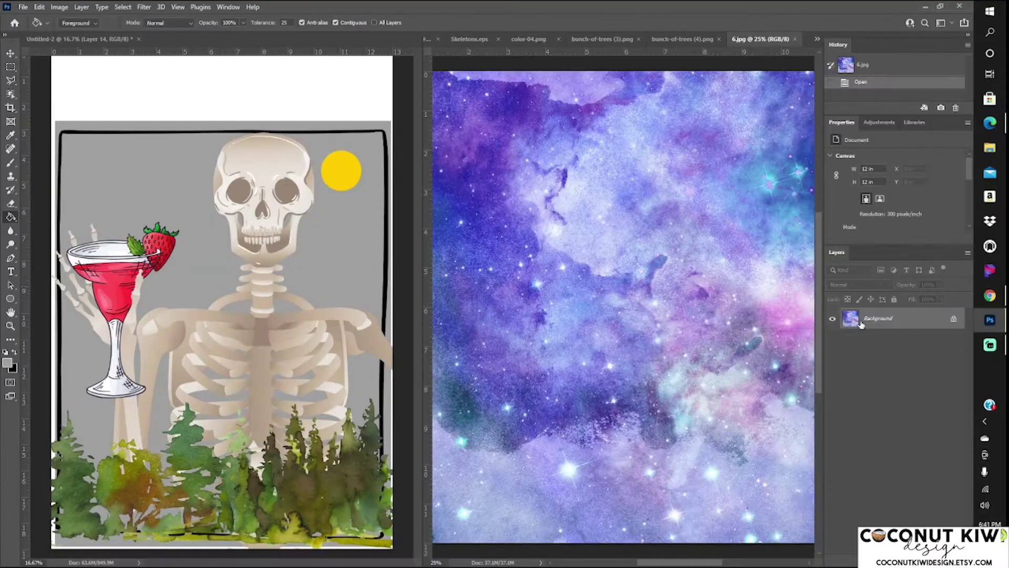
Drag the galaxy into Untitled-2 and stretch it with Free Transform to fill the page
left_click_drag(578, 263, 222, 252)
key("ctrl+shift+Tab")
left_click(222, 252)
key("ctrl+z")
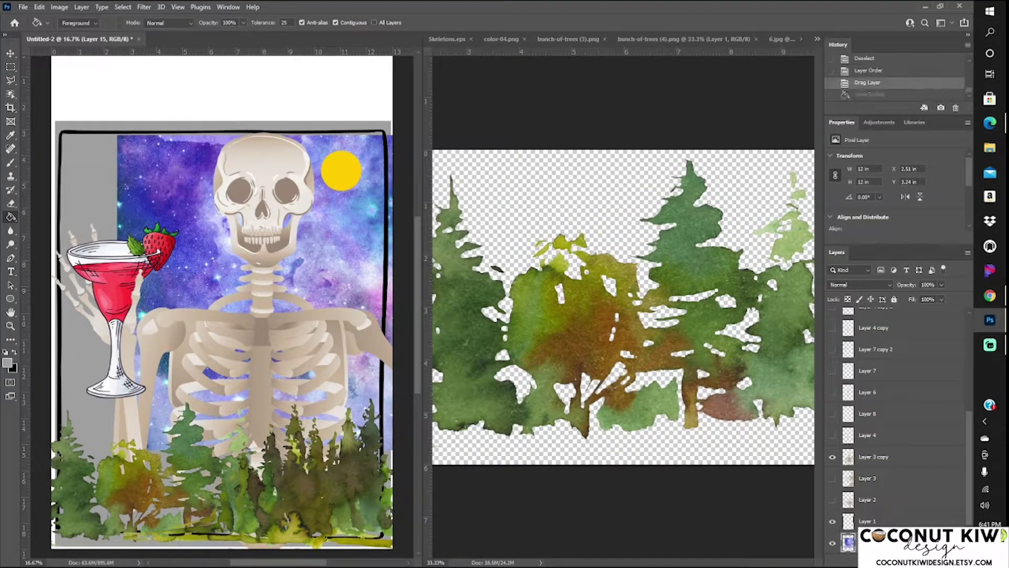
left_click(39, 7)
left_click(63, 232)
left_click_drag(298, 225, 251, 211)
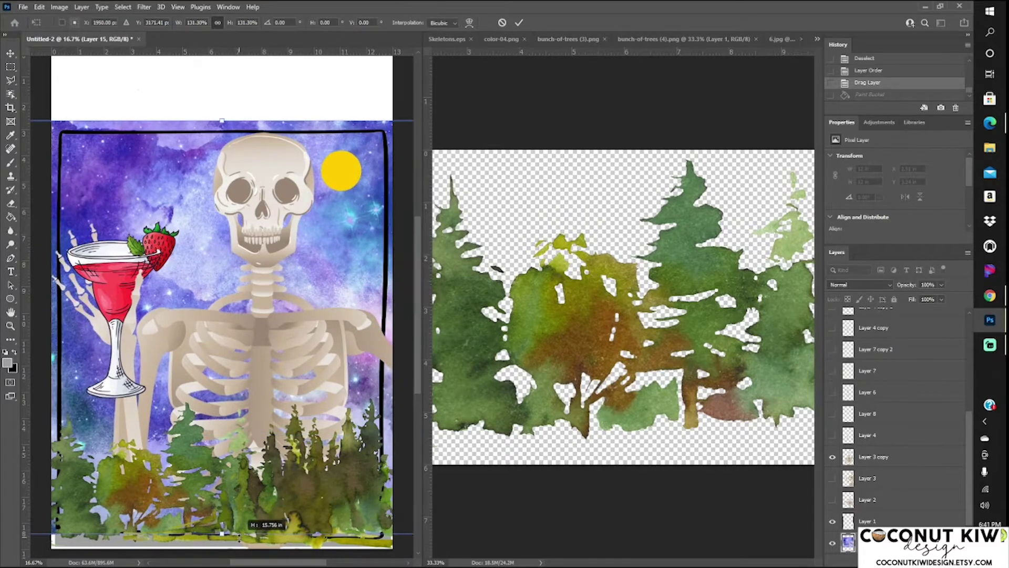
key("Return")
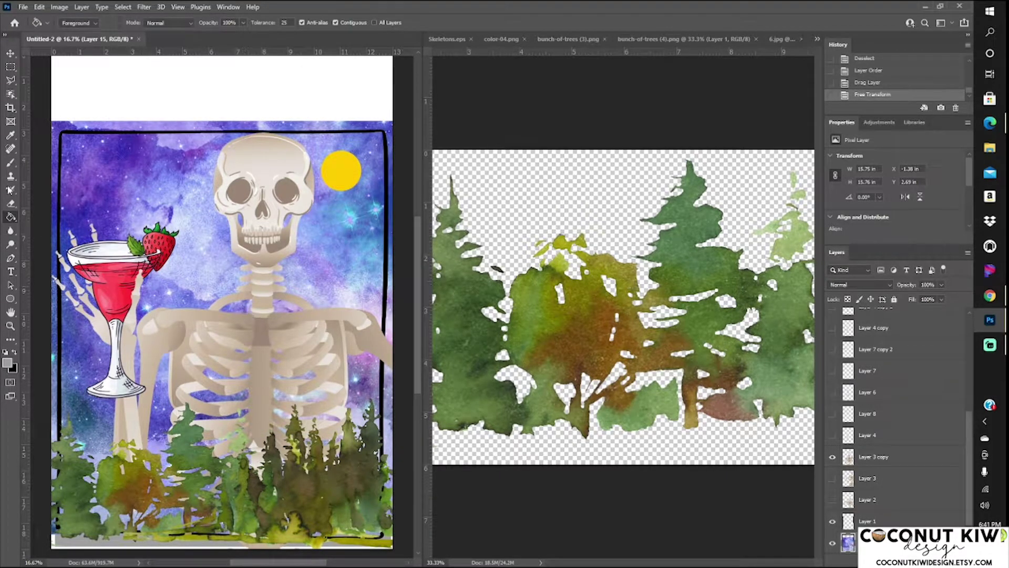
Paint a dark textured watercolour stroke behind the skull on a new layer
key("b")
key("d")
left_click(77, 23)
scroll(73, 168, "up", 5)
left_click(53, 140)
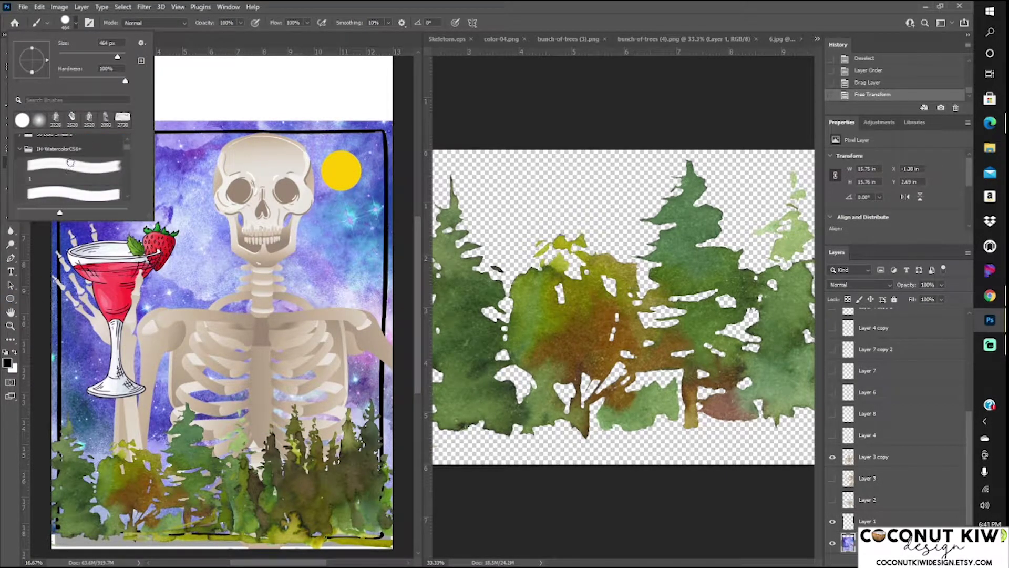
left_click(73, 160)
key("Return")
key("ctrl+shift+alt+n")
left_click_drag(221, 337, 189, 179)
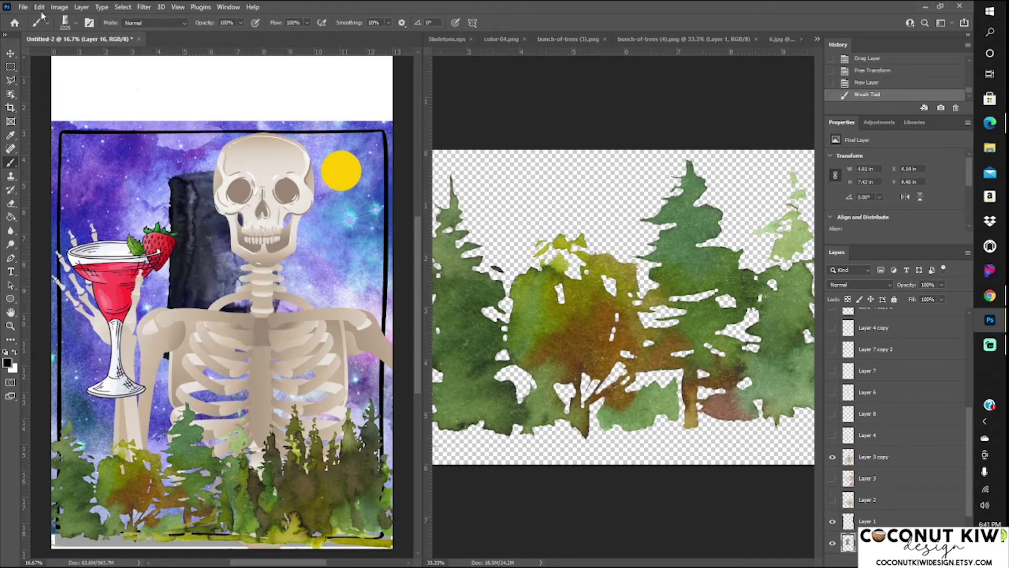
Flip the grey watercolour layer vertically
left_click(39, 7)
left_click(212, 409)
left_click(39, 7)
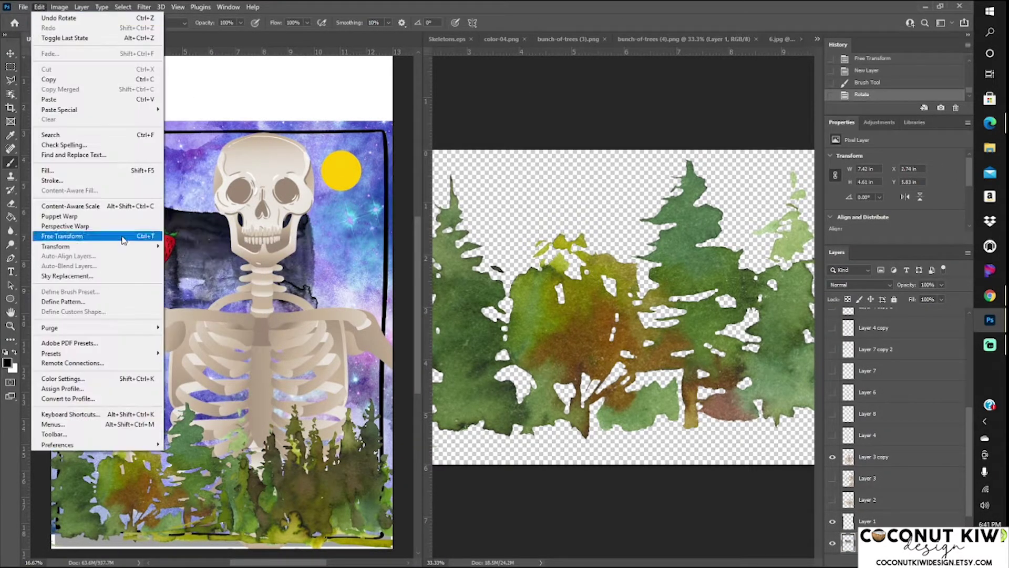
left_click(187, 449)
Skew and stretch the watercolour layer past the page edges with Free Transform
left_click(39, 7)
left_click(181, 288)
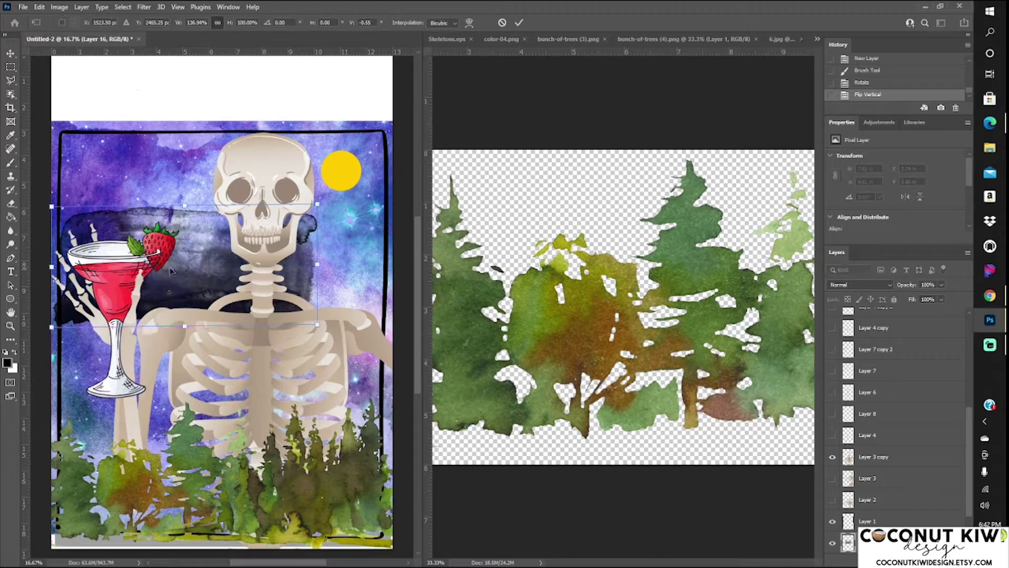
left_click_drag(390, 488, 393, 483)
left_click_drag(218, 425, 219, 65)
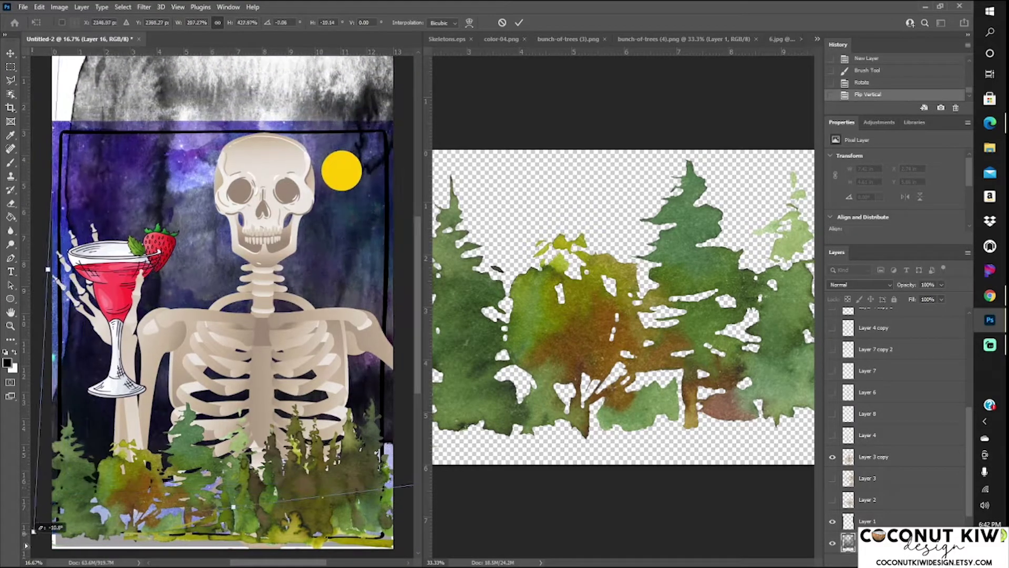
left_click_drag(39, 310, 21, 326)
left_click_drag(273, 562, 280, 561)
key("ctrl+minus")
key("ctrl+minus")
left_click_drag(305, 133, 375, 79)
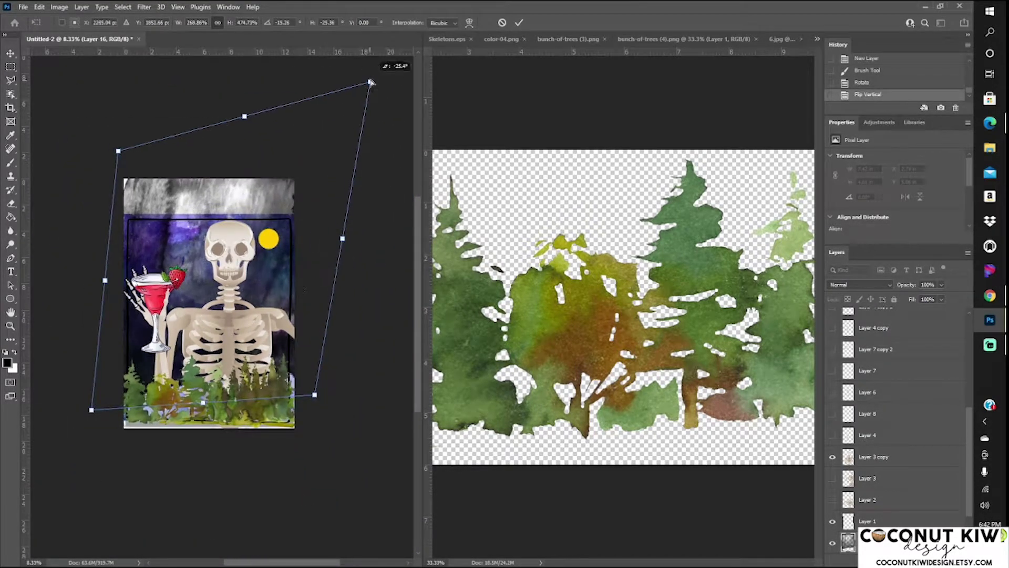
left_click_drag(300, 412, 327, 464)
key("Return")
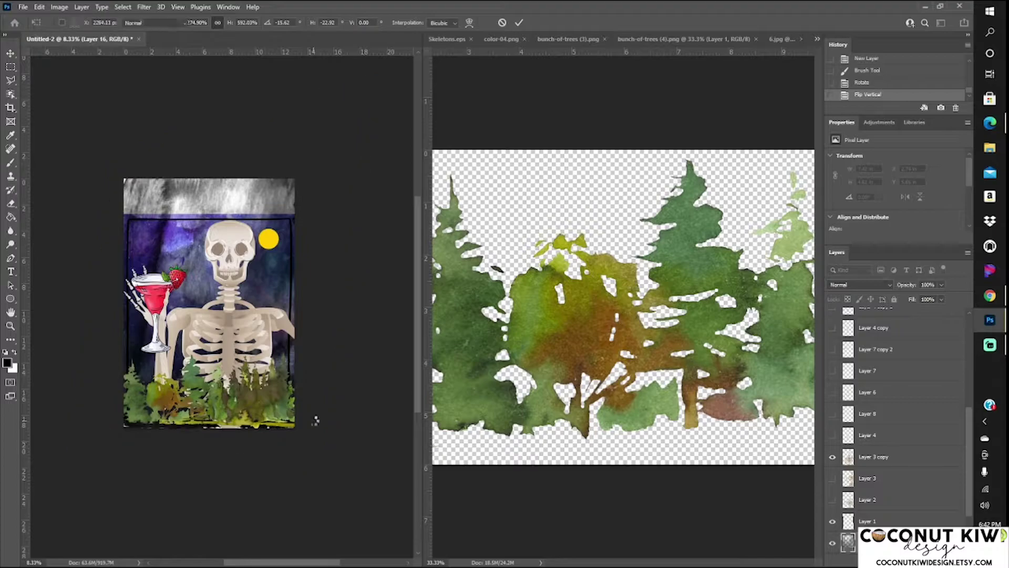
scroll(313, 421, "up", 2, "alt")
scroll(368, 315, "up", 2)
Merge the green tree layers, load their outline as a selection, hide them, and add a new layer
scroll(893, 420, "up", 10)
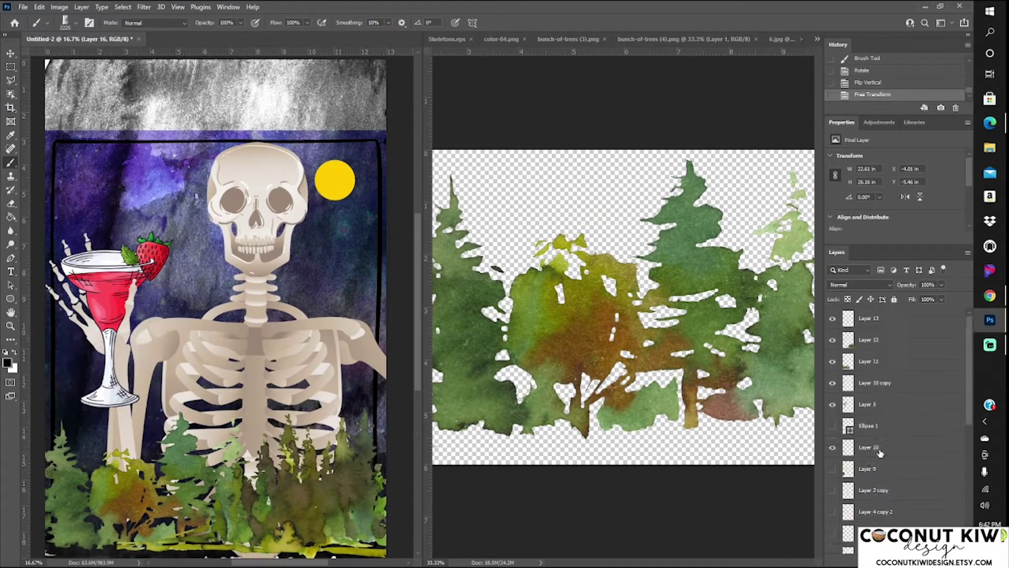
left_click(894, 340, "ctrl")
right_click(893, 339)
left_click(778, 428)
left_click(849, 339, "ctrl")
left_click(833, 339)
left_click(944, 558)
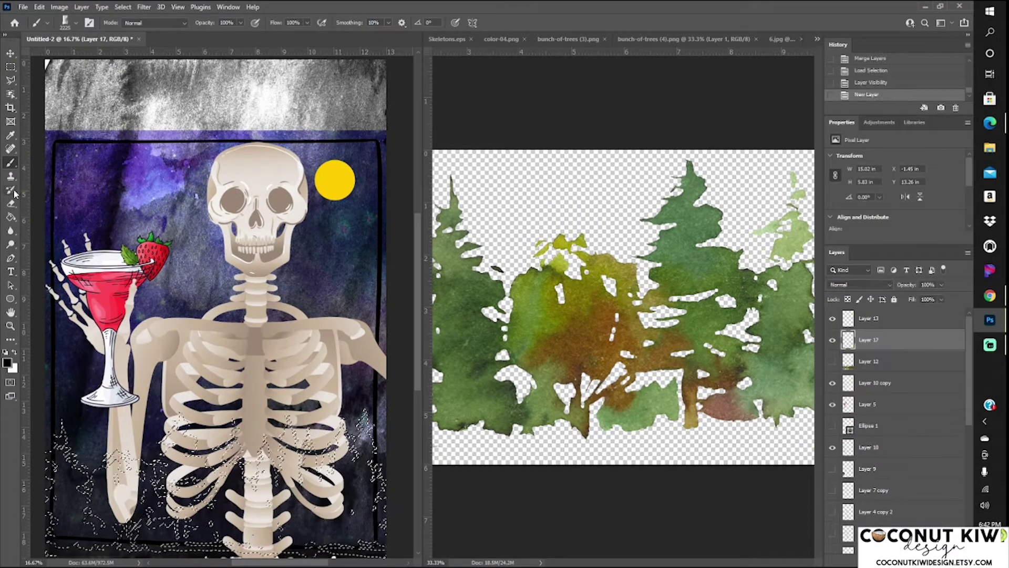
Paint the tree selection solid black with a round brush, deselect, and move that layer below the skeleton
left_click(65, 23)
left_click(52, 42)
left_click_drag(336, 505, 79, 499)
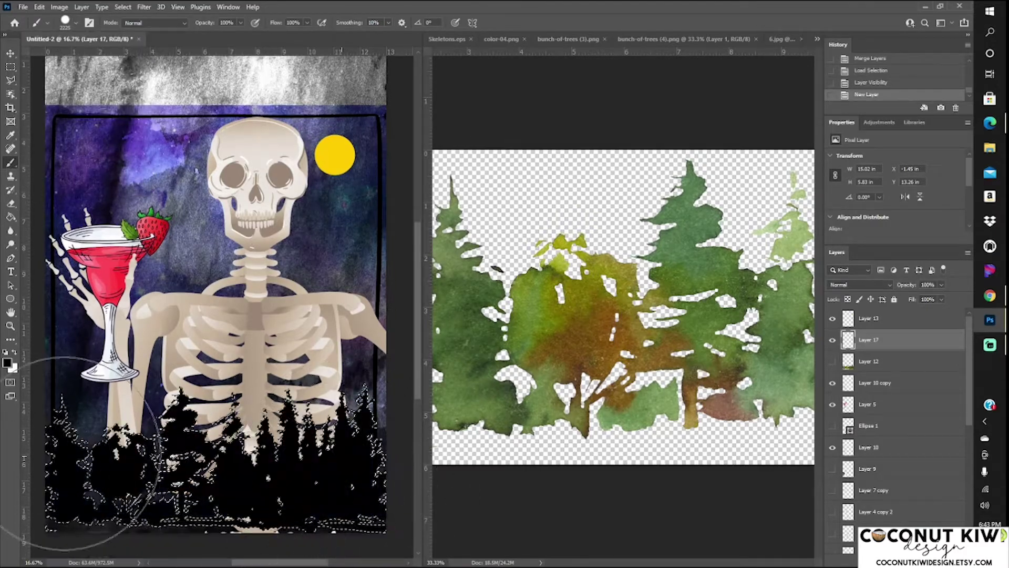
left_click(123, 6)
left_click(129, 30)
scroll(893, 395, "down", 1)
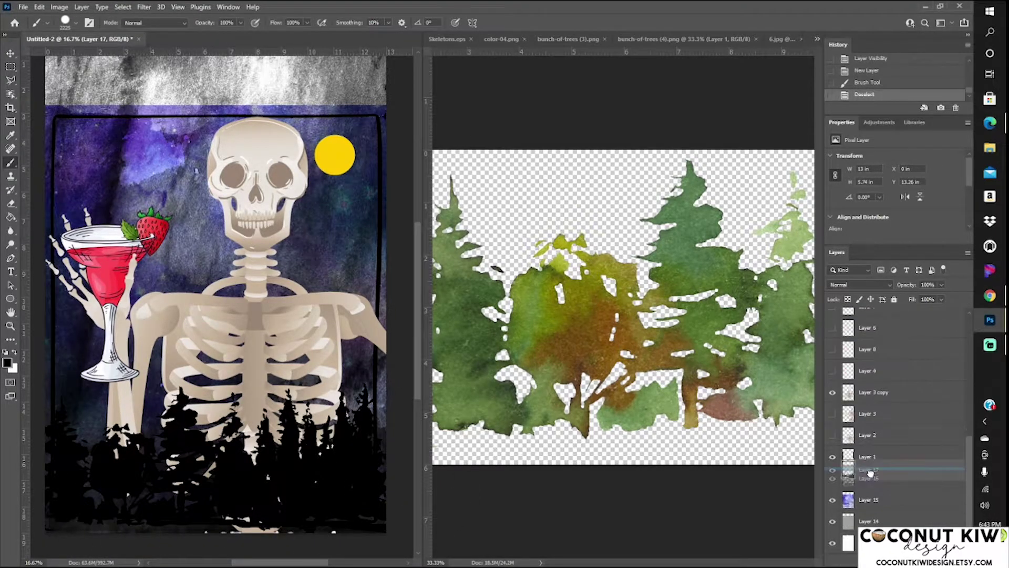
left_click_drag(868, 311, 868, 489)
Erase the grey wash above the trees with a soft round eraser, then move Layer 3 copy below Layer 10
left_click(65, 22)
double_click(55, 123)
key("e")
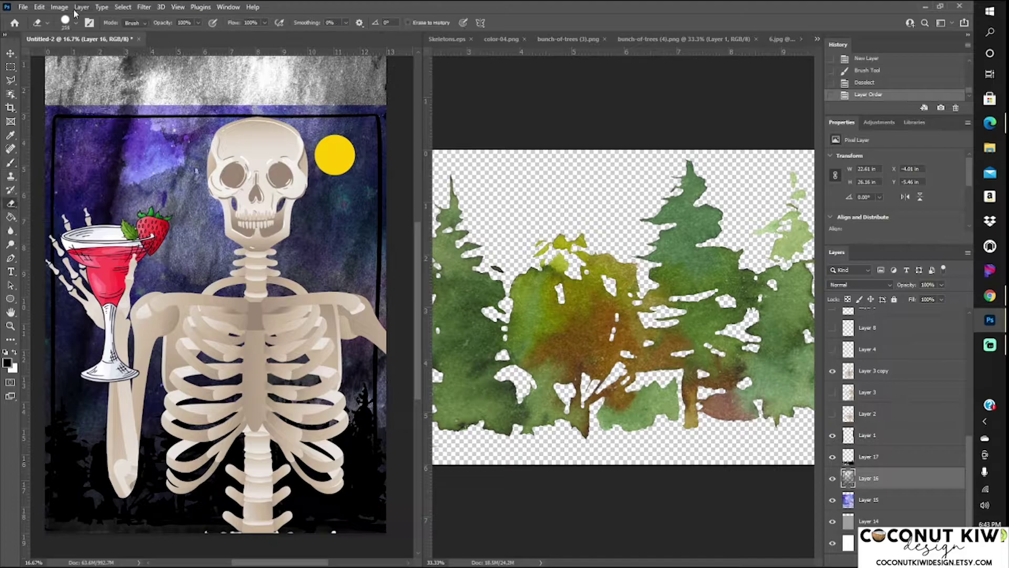
left_click(65, 23)
left_click_drag(119, 58, 126, 53)
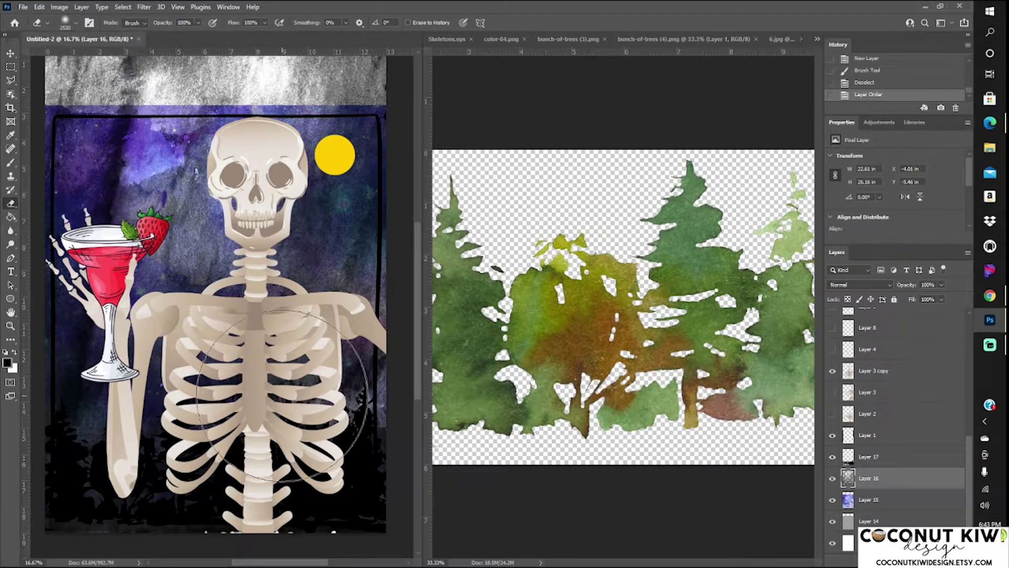
scroll(237, 368, "down", 1)
mouse_move(305, 521)
left_mouse_down()
mouse_move(14, 552)
mouse_move(167, 436)
left_mouse_up()
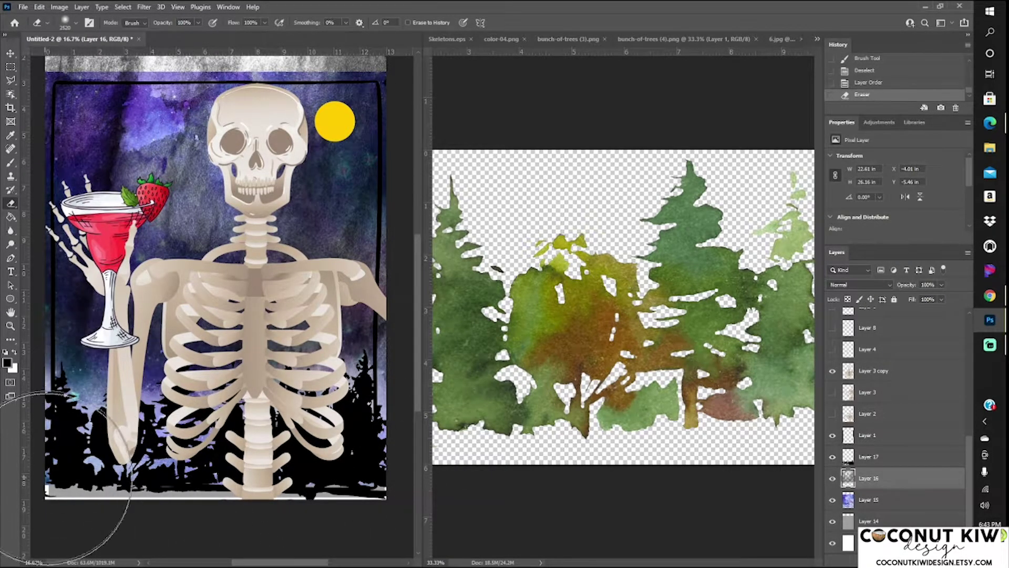
scroll(167, 435, "up", 1)
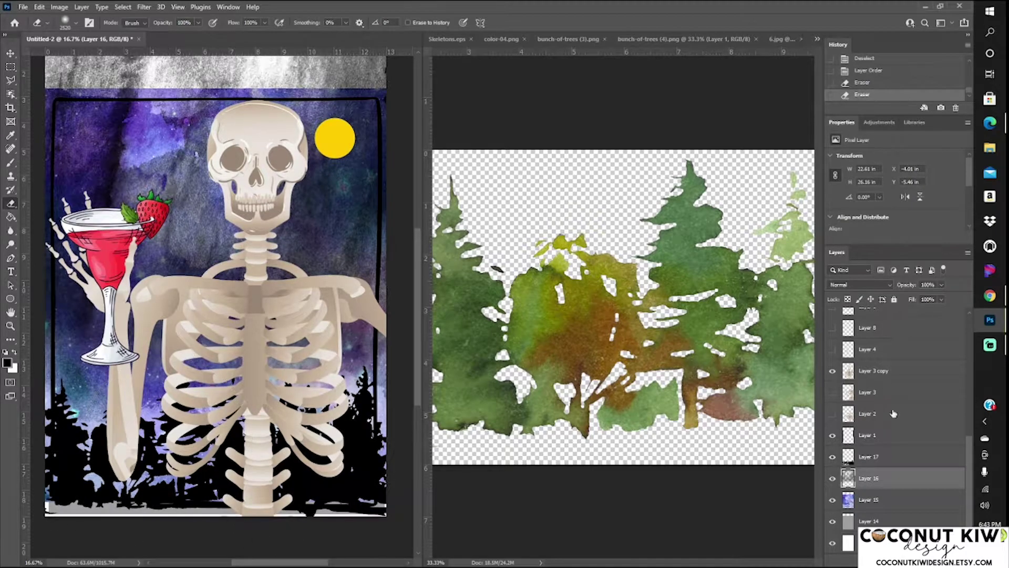
left_click_drag(873, 370, 899, 433)
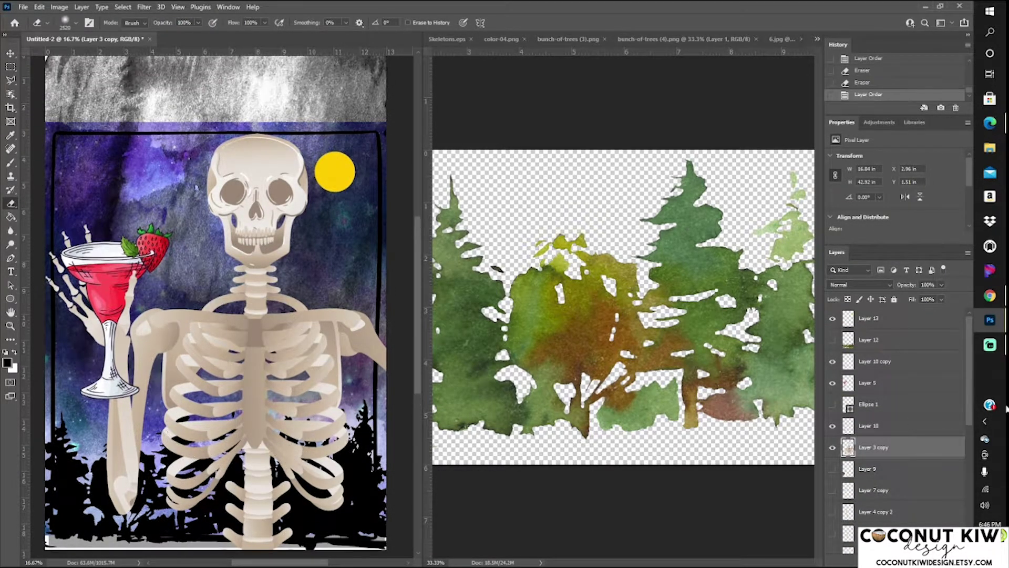
Merge Layer 3 copy into the skeleton's Layer 10 after a trial Black & White conversion
left_click(81, 7)
left_click(59, 7)
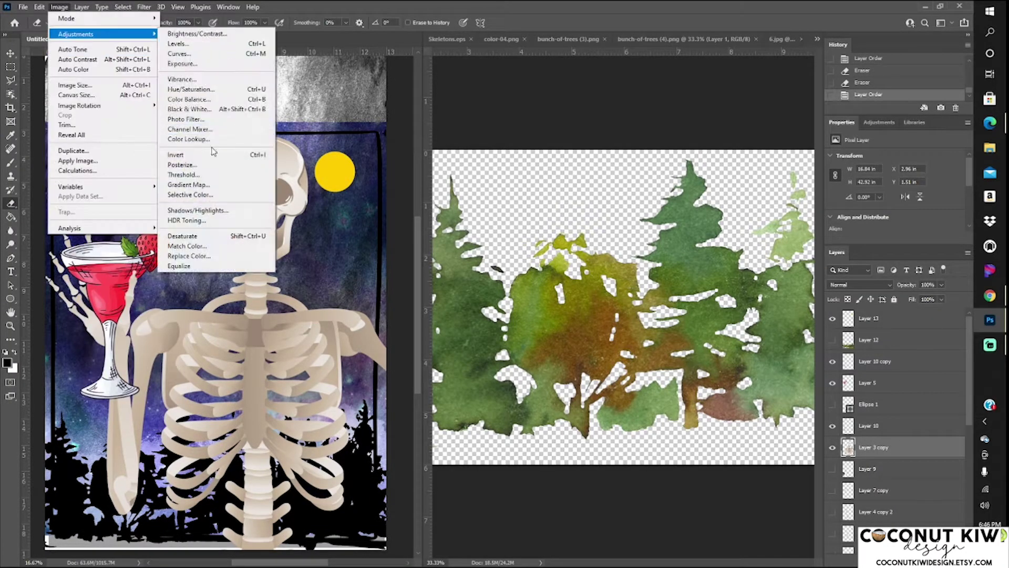
left_click(236, 113)
key("ctrl+z")
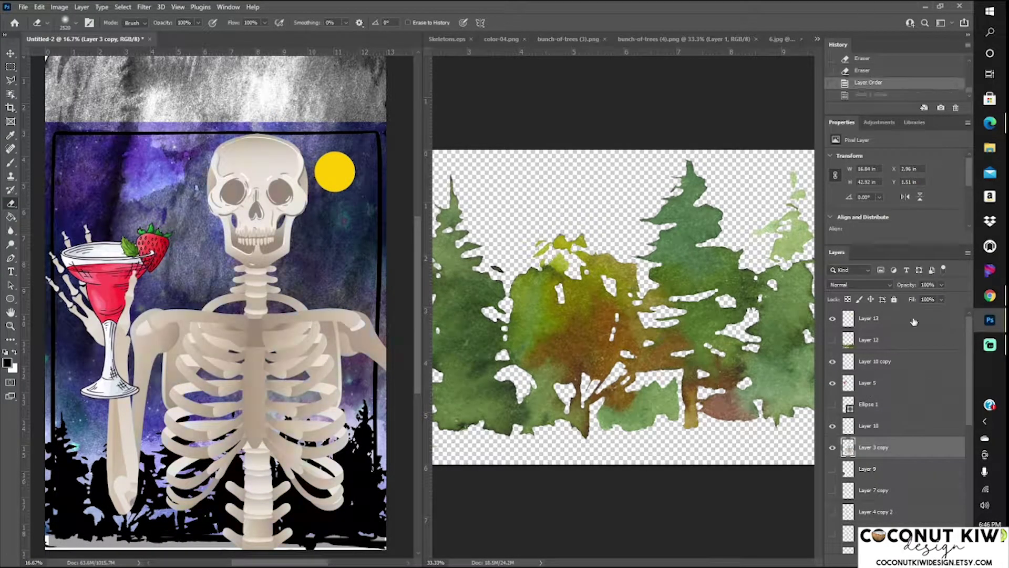
left_click(832, 362)
left_click(867, 427, "ctrl")
right_click(867, 427)
left_click(872, 336)
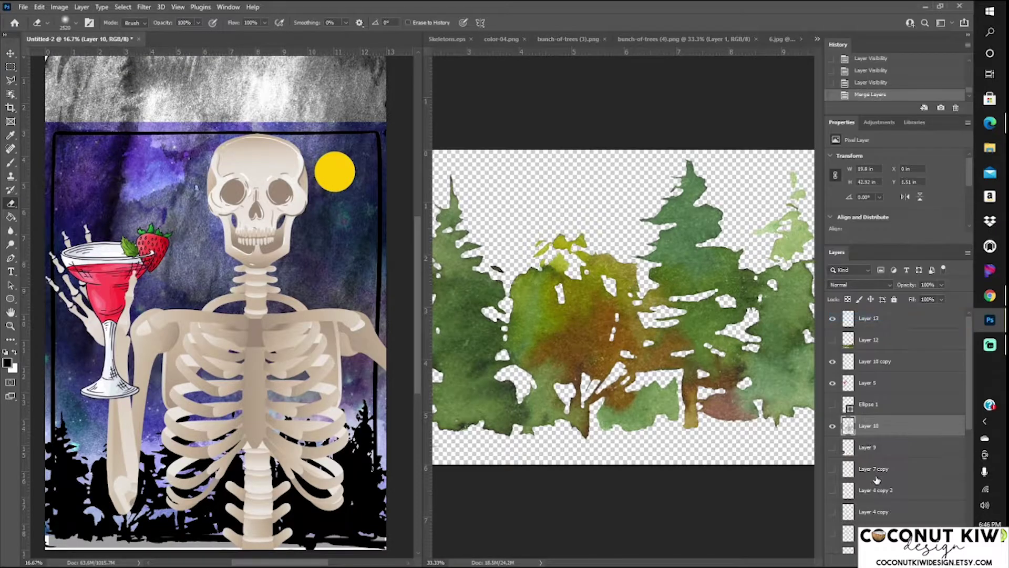
left_click(59, 6)
left_click(189, 108)
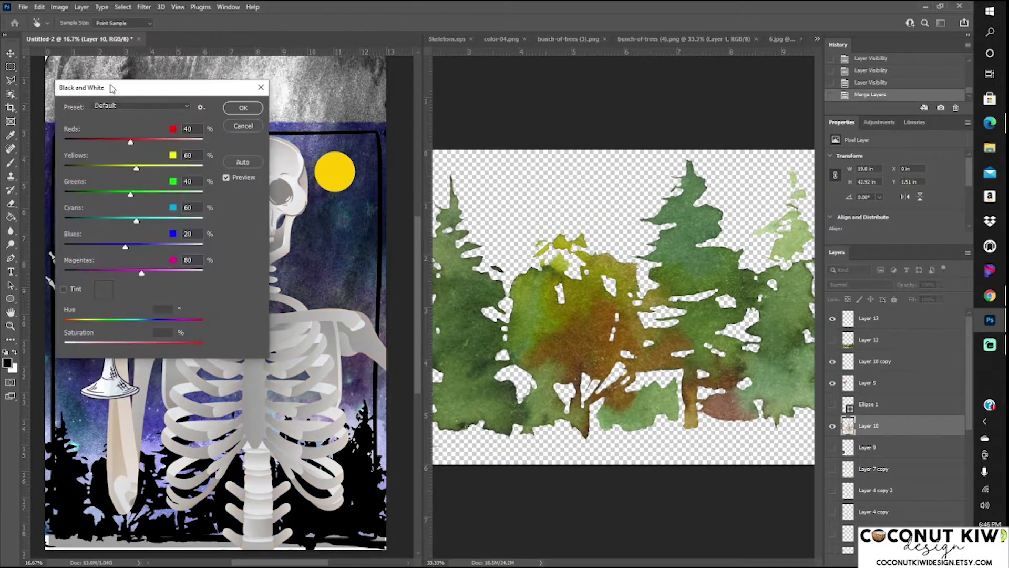
left_click_drag(113, 89, 520, 82)
key("Escape")
Convert the skeleton's Layer 10 to black and white
left_click(832, 318)
left_click(873, 362)
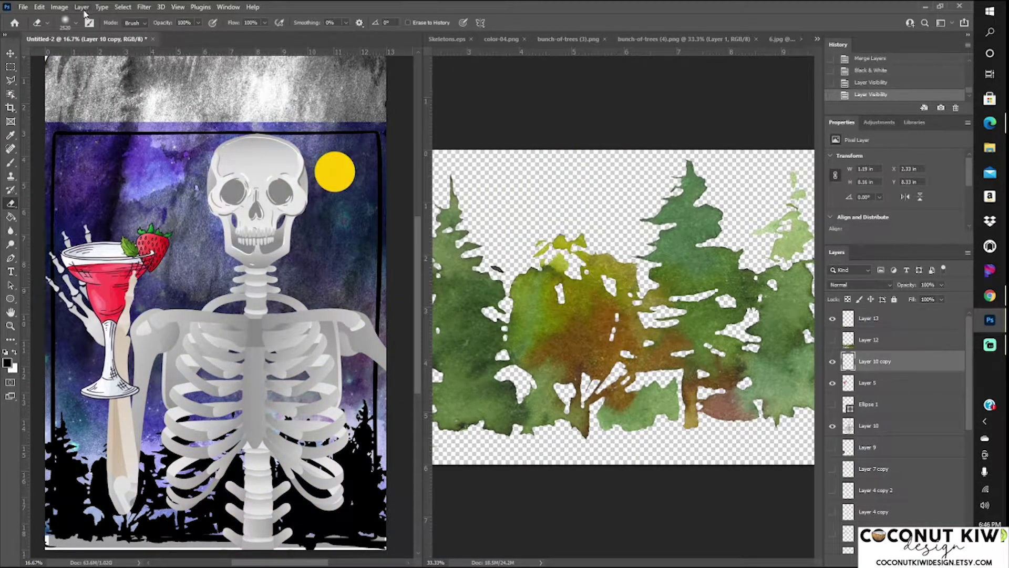
left_click(59, 7)
left_click(189, 109)
key("Return")
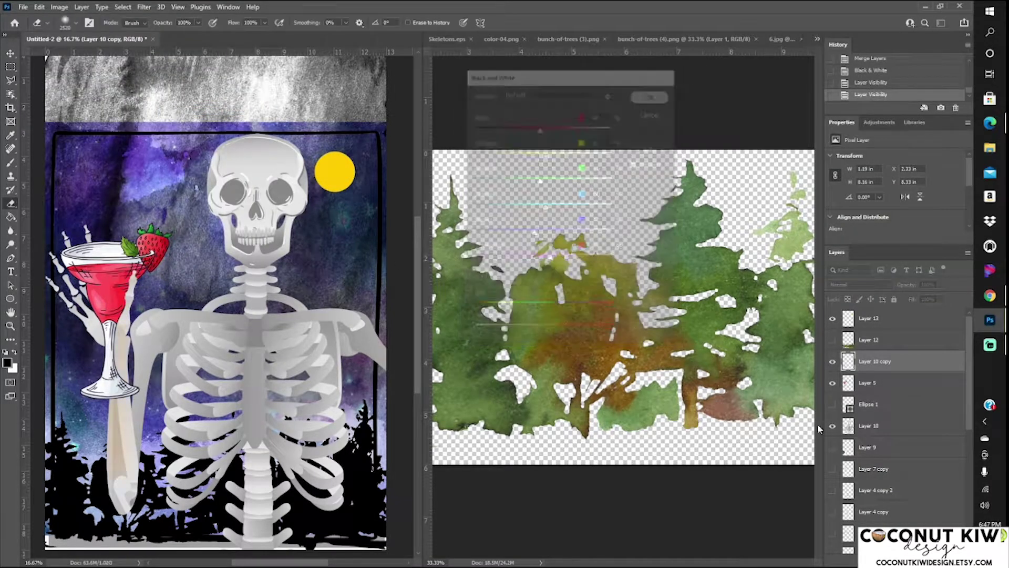
Try a slight Hue/Saturation darkening on the skeleton, then reset lightness to 0
left_click(869, 426)
left_click(60, 7)
left_click(241, 90)
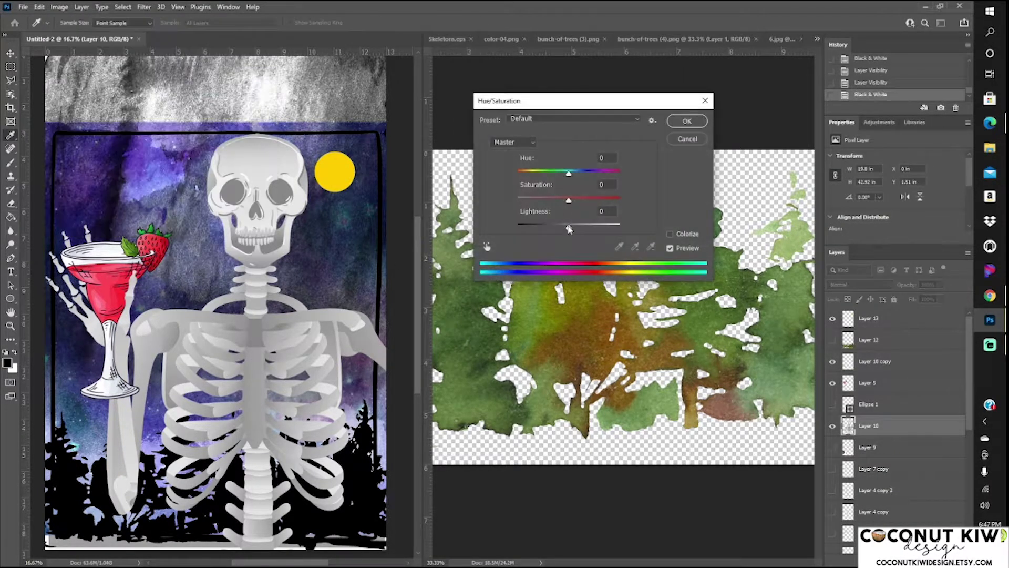
left_click_drag(568, 226, 567, 228)
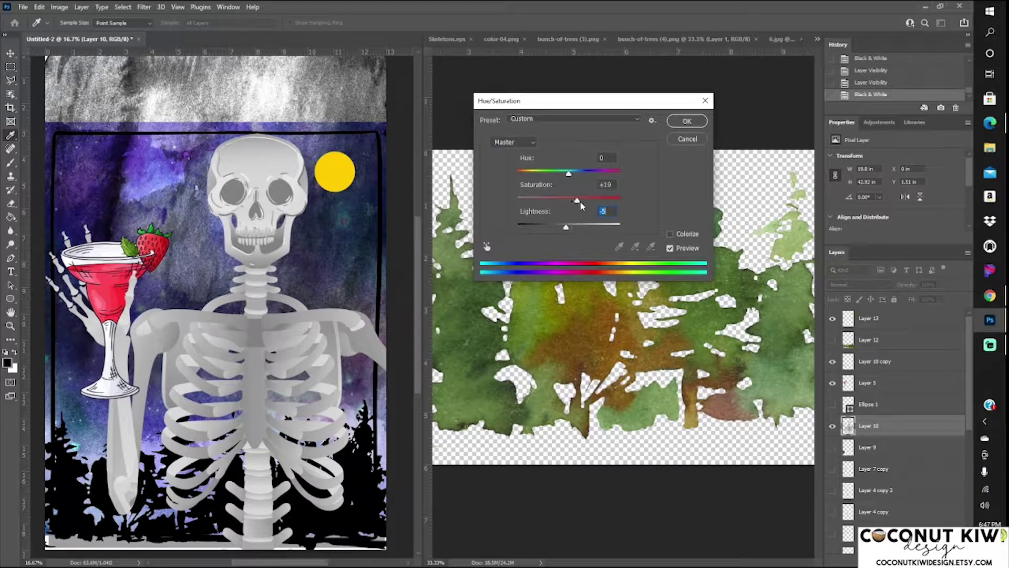
left_click_drag(566, 227, 570, 230)
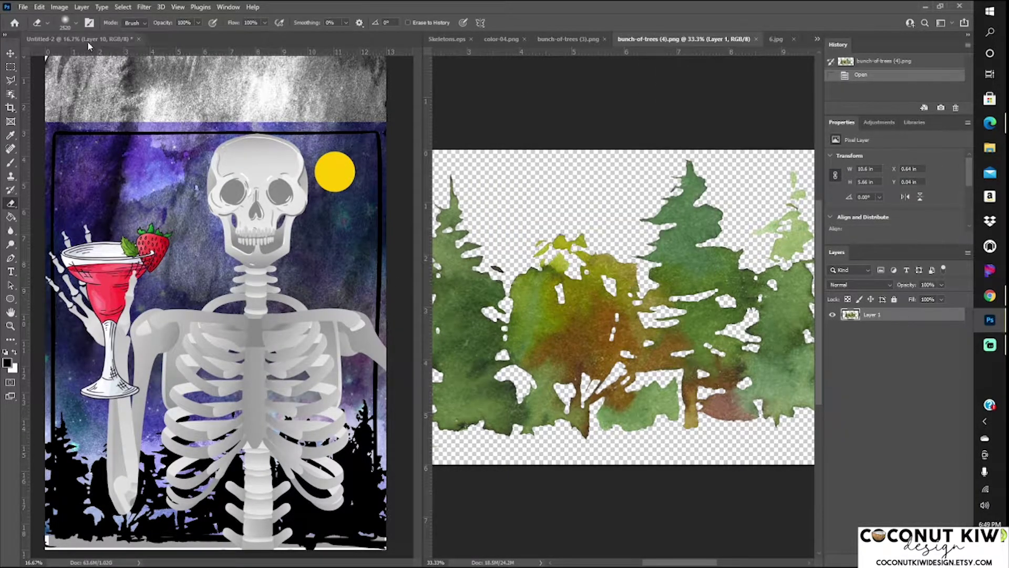
left_click(87, 41)
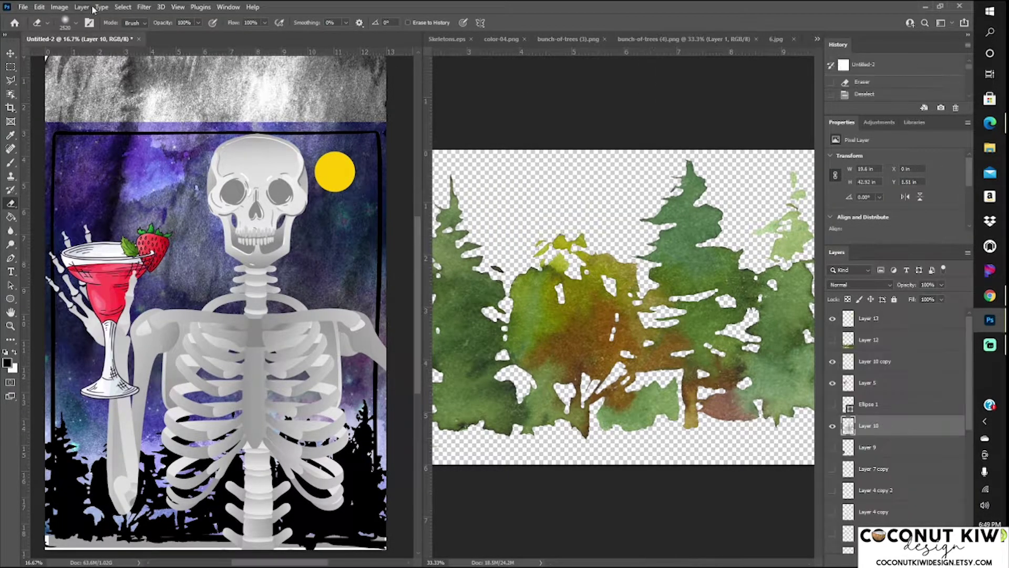
Apply Levels to Layer 10, darkening the midtones and brightening the highlights
left_click(60, 7)
left_click(232, 45)
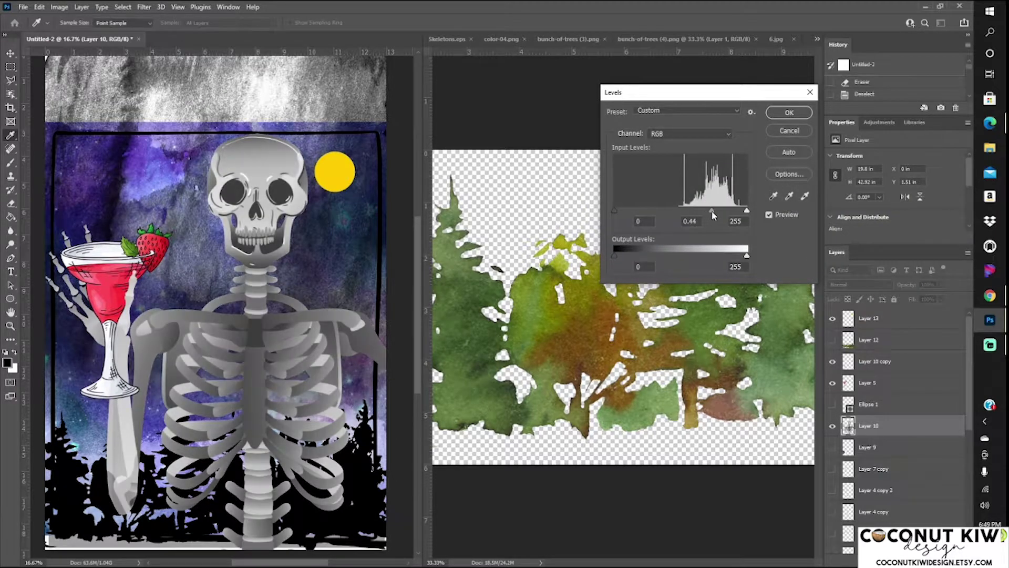
mouse_move(680, 210)
left_mouse_down()
mouse_move(740, 211)
mouse_move(708, 212)
left_mouse_up()
left_click(708, 210)
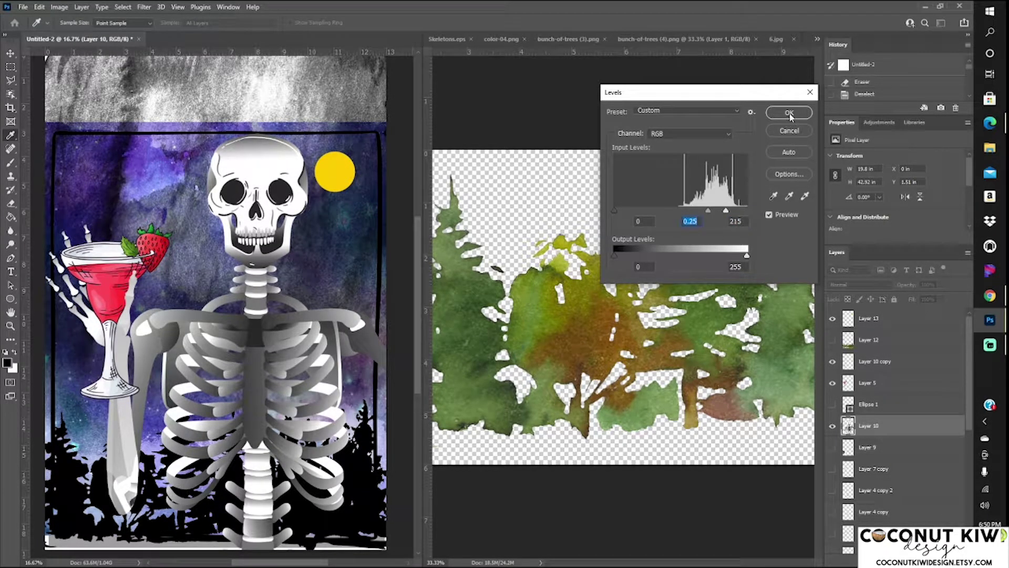
left_click(789, 113)
Apply Levels with midtone 0.25 and white input 215 to Layer 10 copy
left_click(876, 363)
left_click(60, 7)
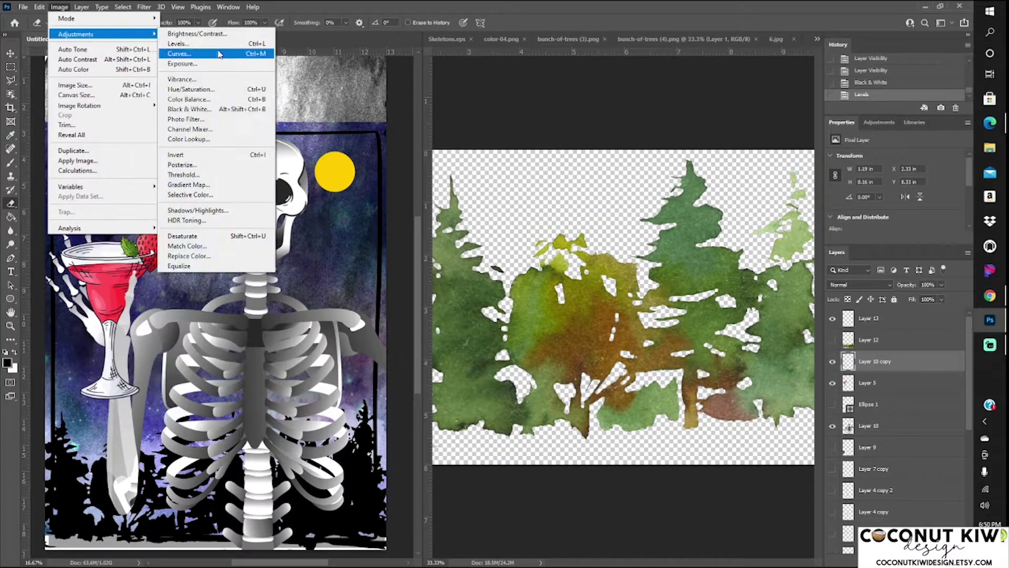
left_click(179, 42)
type("0.25")
key("Tab")
type("215")
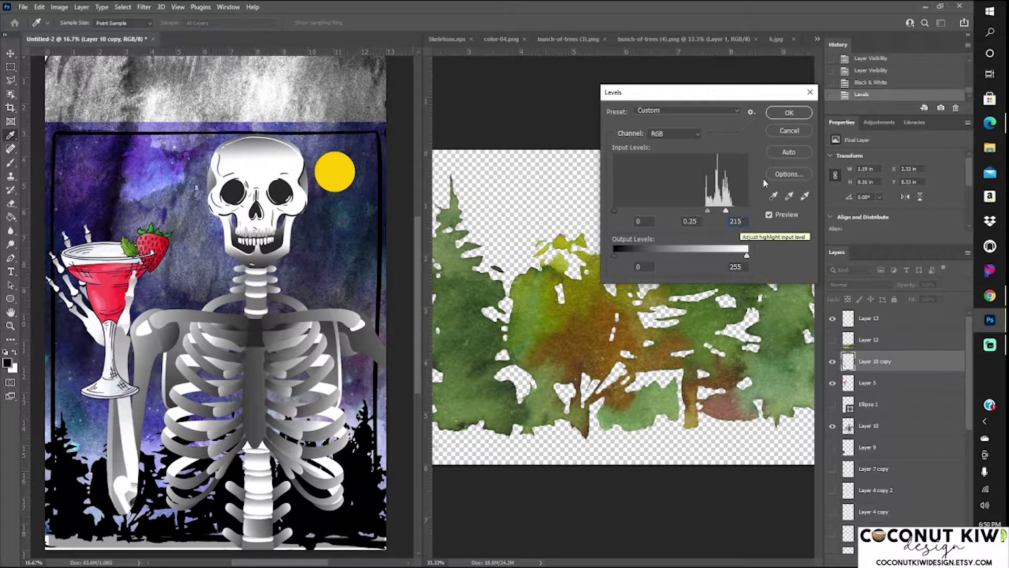
left_click(789, 112)
Paste the saved layer style onto Layer 10 and Layer 10 copy, then revert it through History
right_click(871, 427)
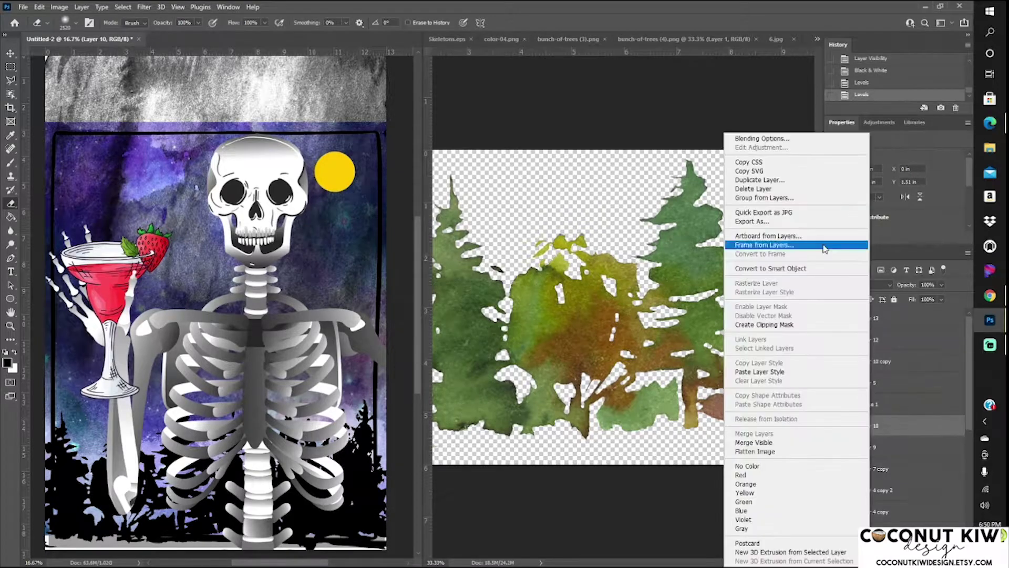
left_click(788, 247)
right_click(875, 362)
left_click(789, 248)
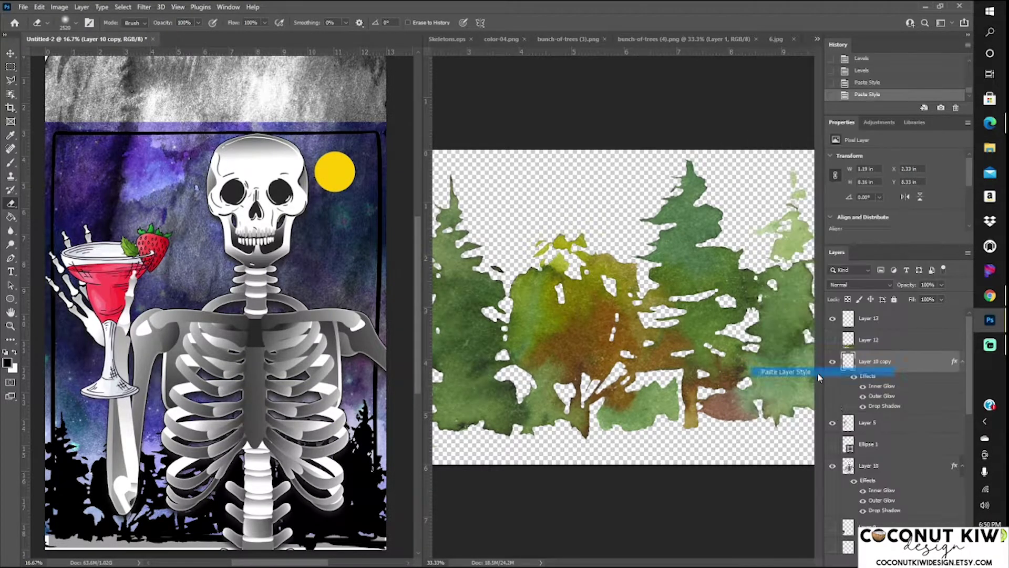
left_click(873, 83)
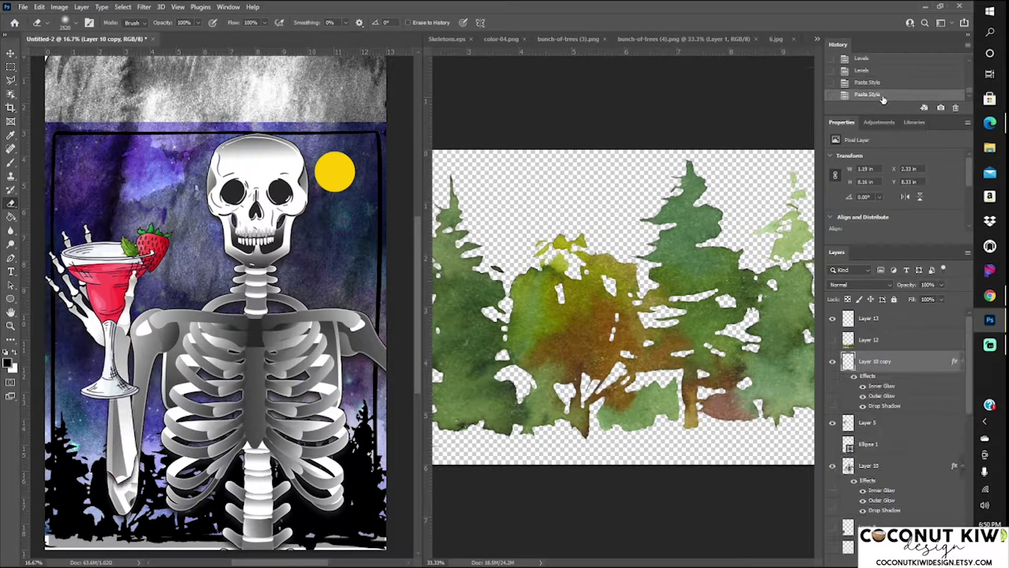
left_click(877, 72)
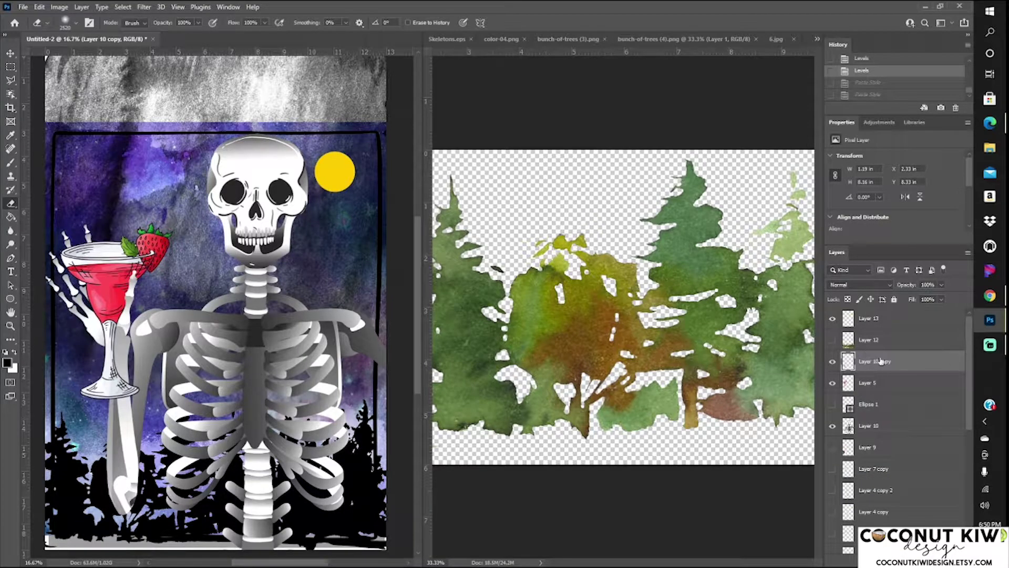
Hide Layer 10 copy and pick a hard round brush for the eraser
left_click(833, 363)
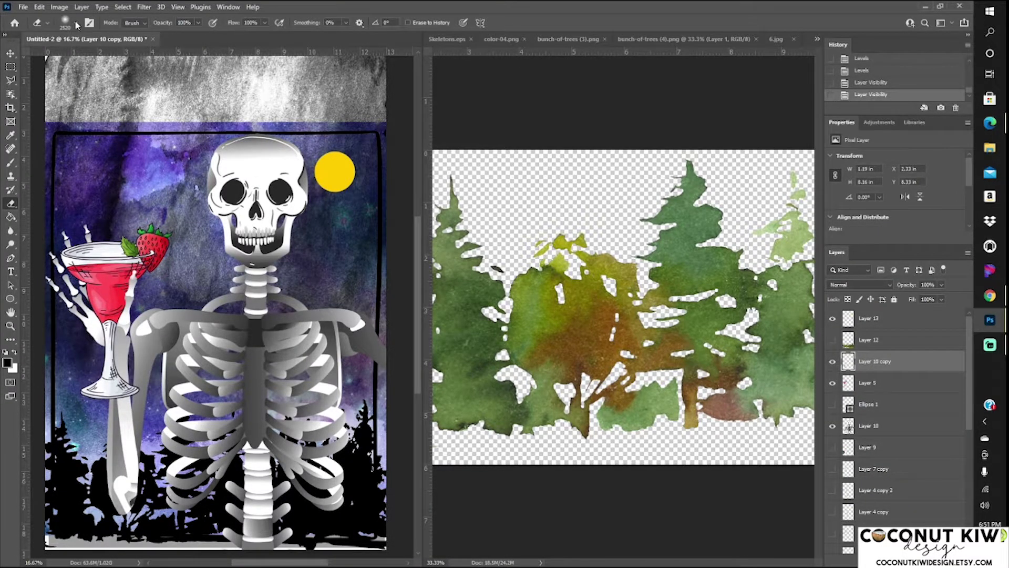
left_click(76, 23)
double_click(68, 46)
left_click(105, 478)
Paste the Inner Glow, Outer Glow and Drop Shadow style onto Layer 10 copy and Layer 10
right_click(870, 363)
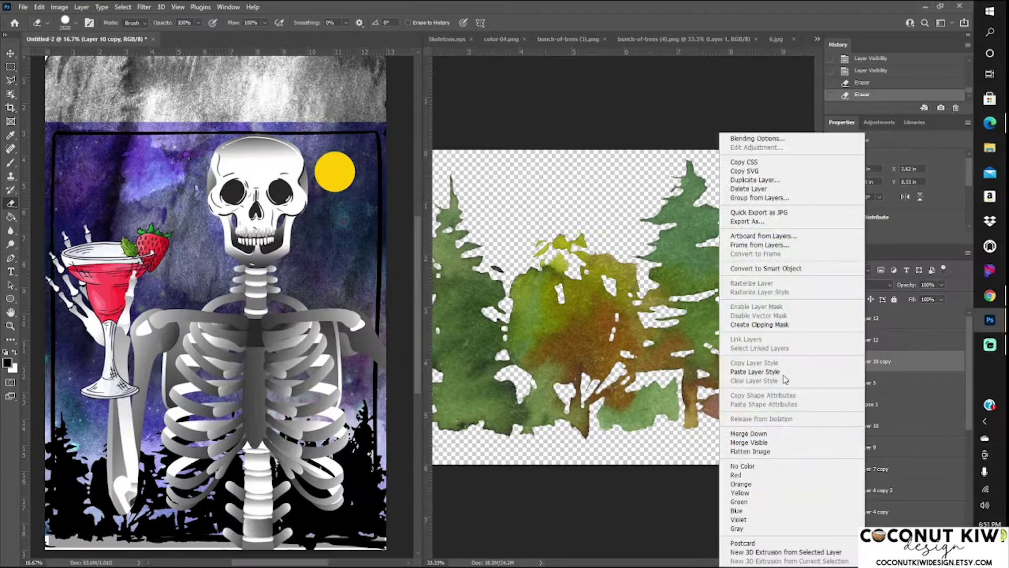
left_click(785, 378)
right_click(874, 465)
left_click(852, 272)
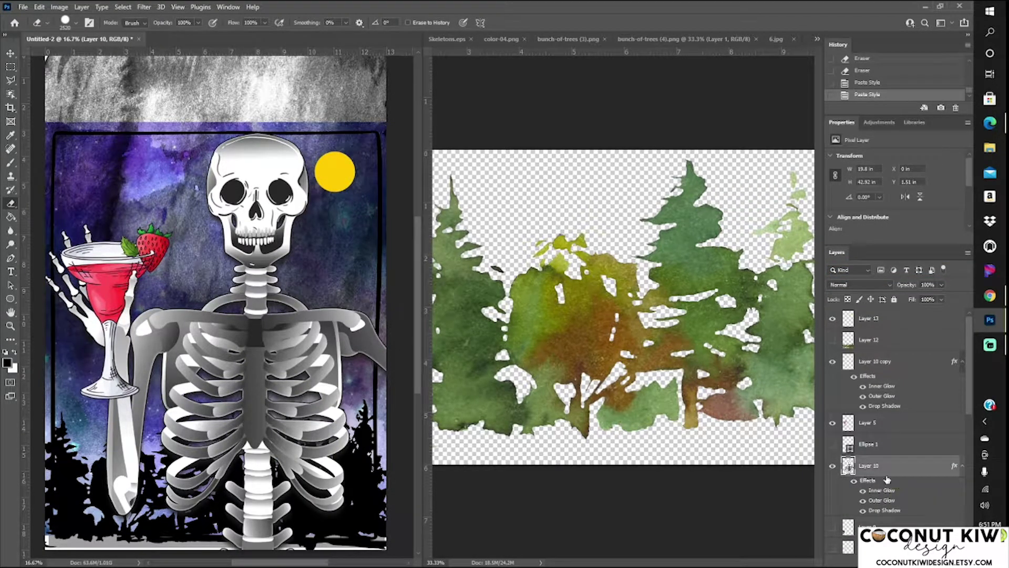
scroll(913, 475, "down", 5)
left_click(832, 478)
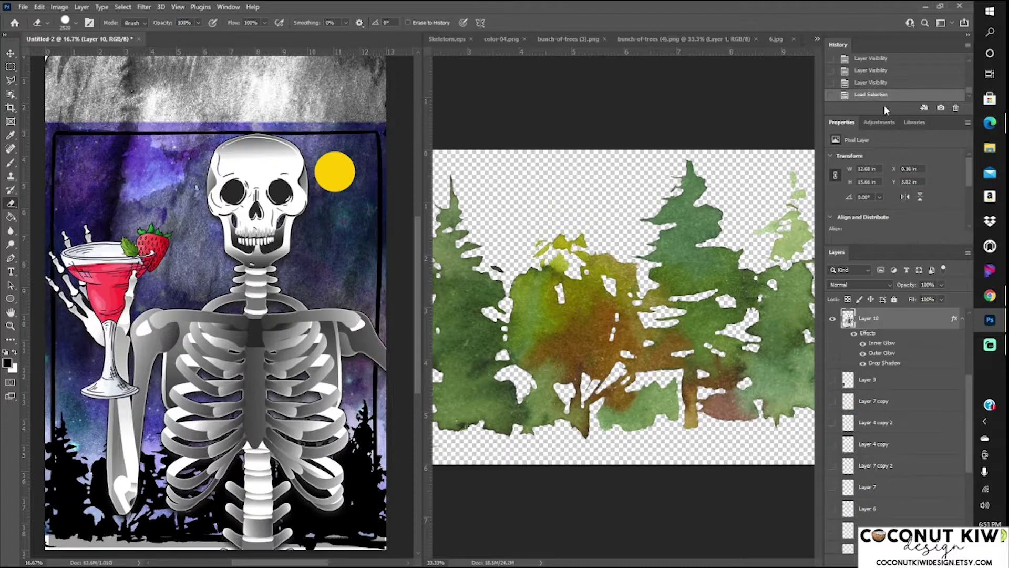
Duplicate Layer 1 and fill Layer 1 copy solid black with the Paint Bucket
right_click(850, 439)
left_click(872, 63)
key("Return")
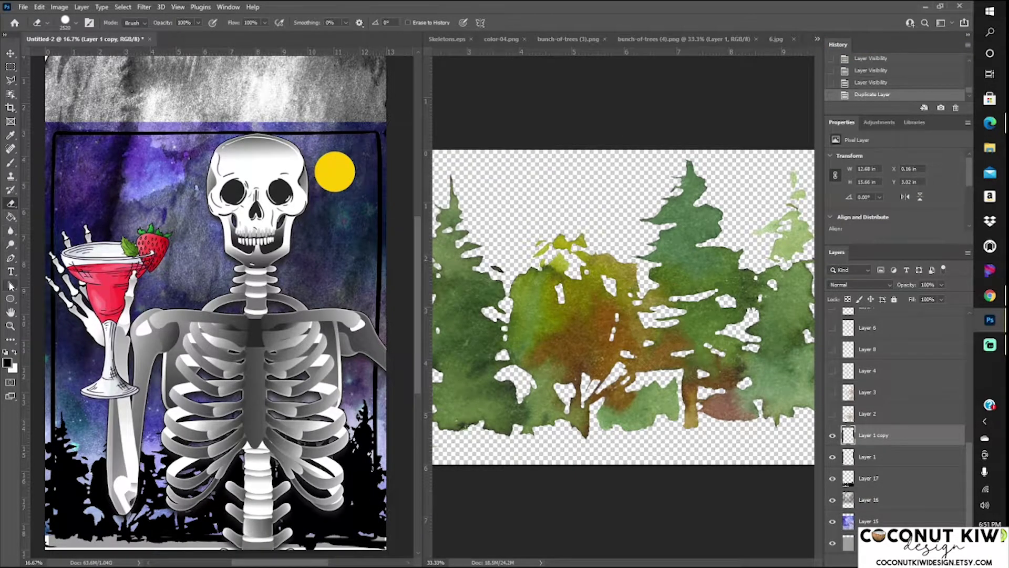
left_click(10, 217)
left_click(131, 184)
left_click(347, 336)
Load the black frame as a selection, hide the copy, and invert the selection
left_click(848, 435, "ctrl")
left_click(832, 435)
left_click(123, 7)
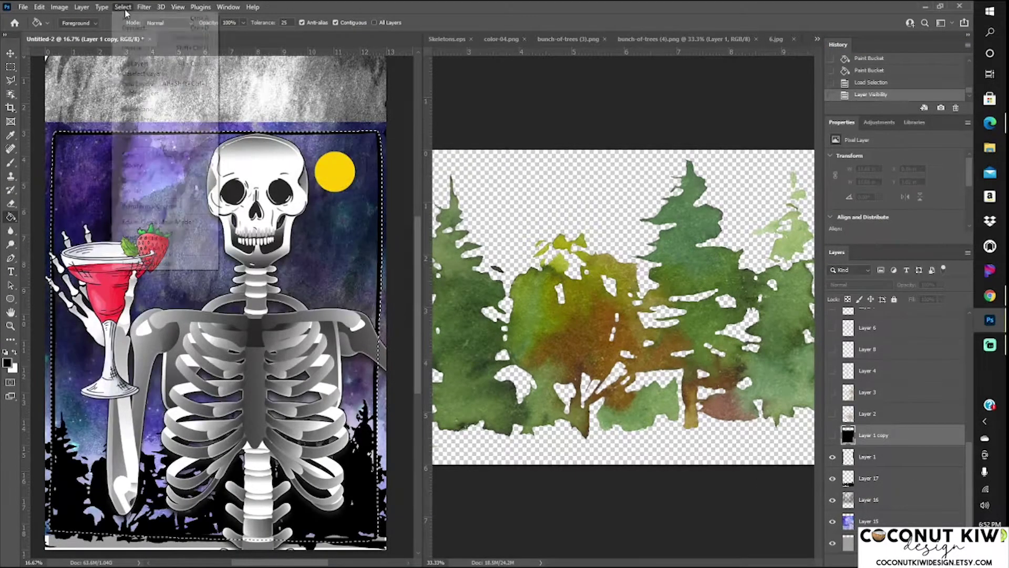
left_click(137, 51)
key("e")
key("ctrl+minus")
left_click(868, 499)
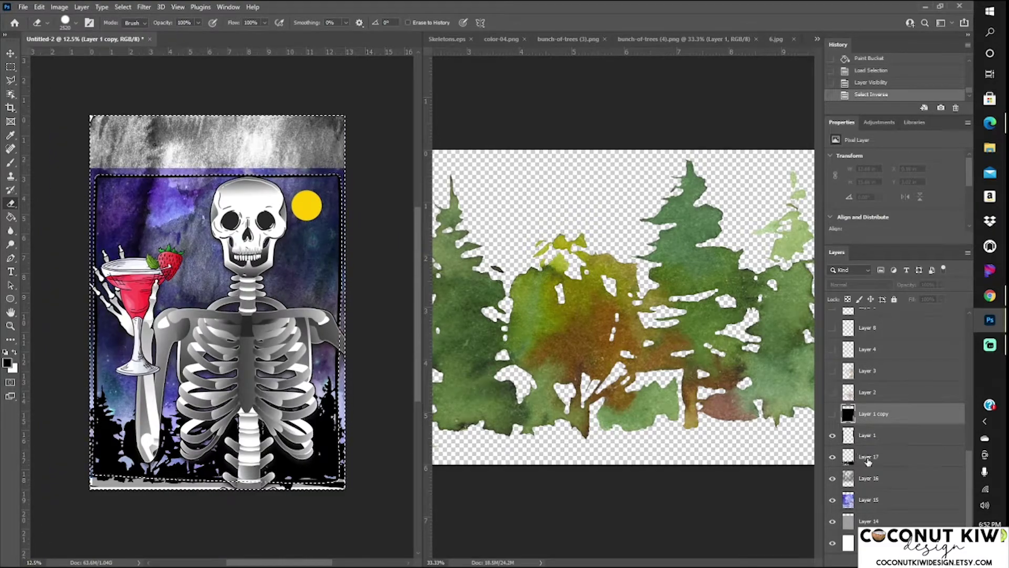
Erase the texture strips outside the frame on Layers 16, 15 and 14, then deselect
left_click_drag(326, 142, 68, 284)
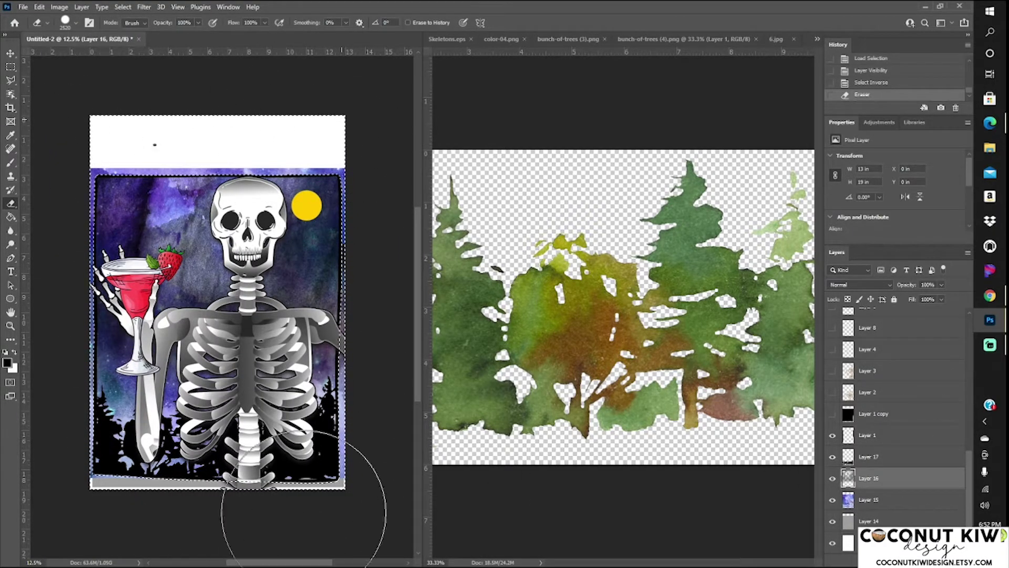
key("alt+bracketleft")
left_click_drag(316, 129, 316, 458)
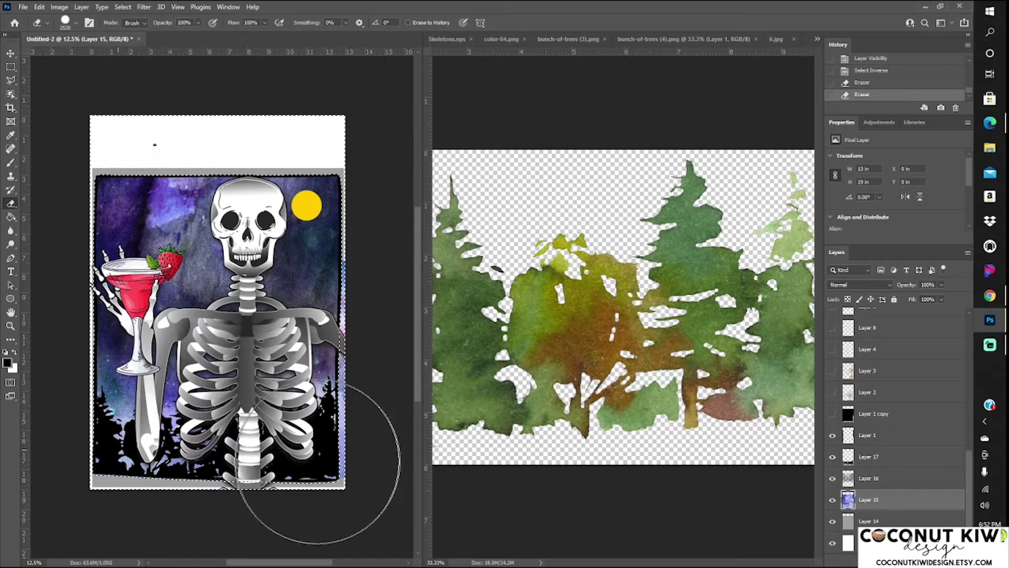
key("alt+bracketleft")
mouse_move(214, 101)
left_mouse_down()
mouse_move(309, 482)
mouse_move(289, 79)
left_mouse_up()
left_click(122, 7)
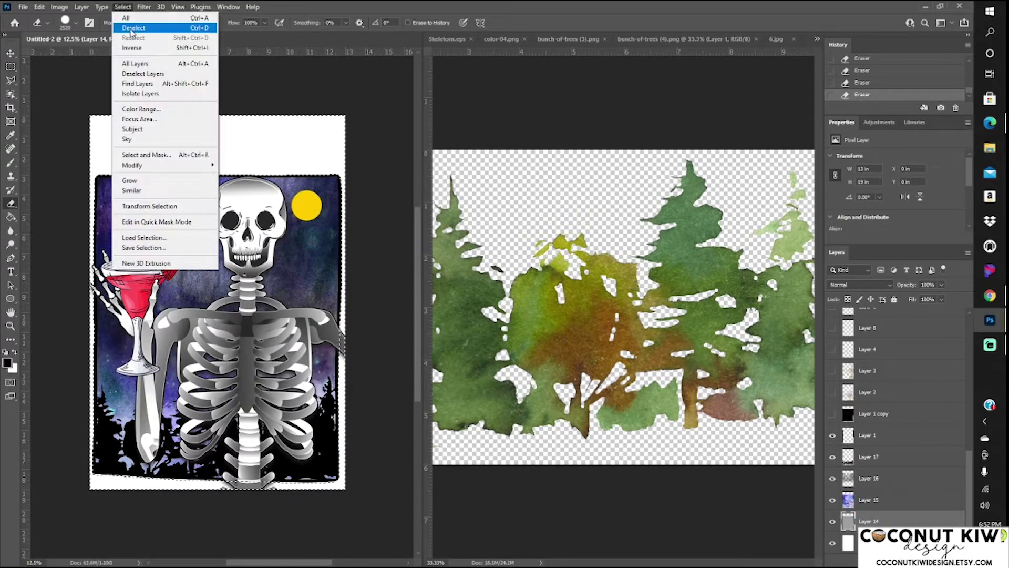
left_click(133, 28)
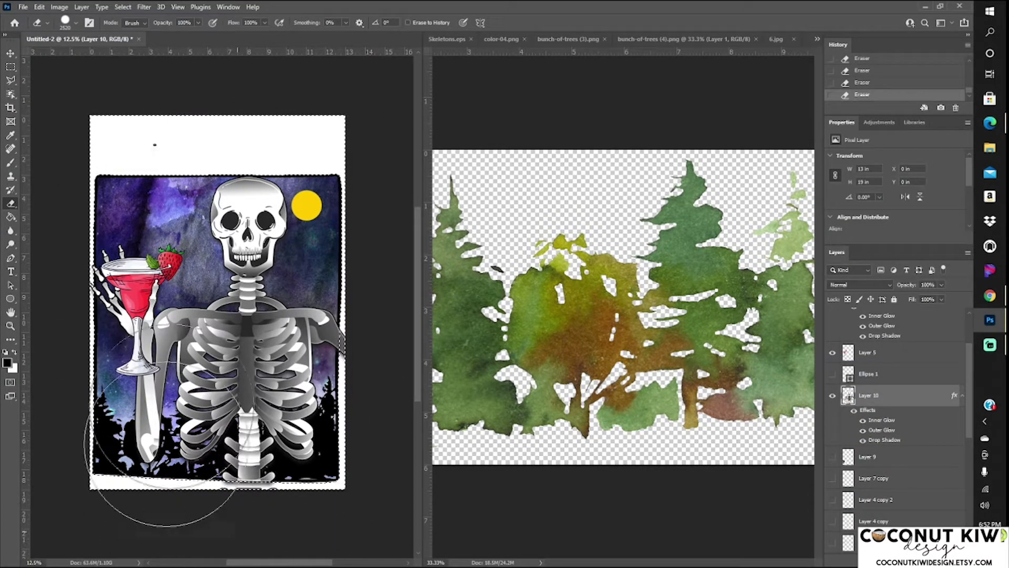
key("alt+period")
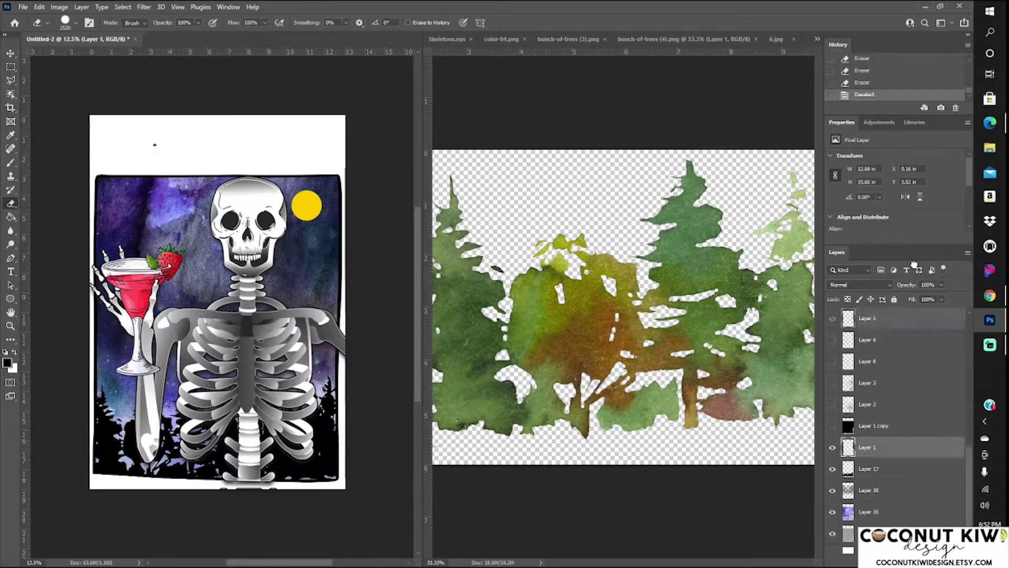
Move Layer 1 to sit just below Layer 10 in the layer stack
key("ctrl+shift+bracketright")
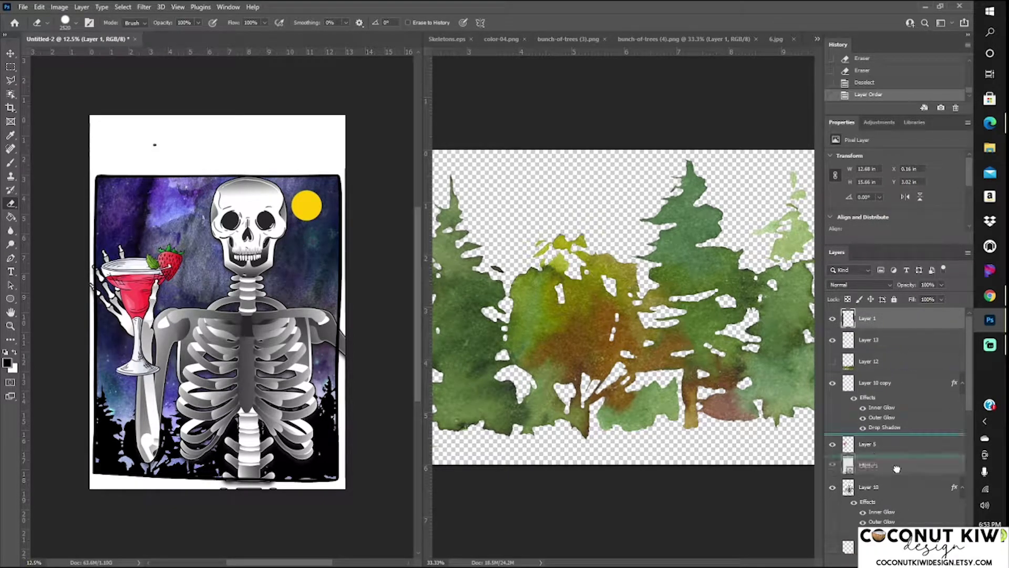
left_click_drag(897, 323, 890, 477)
left_click(913, 503)
scroll(253, 473, "down", 3)
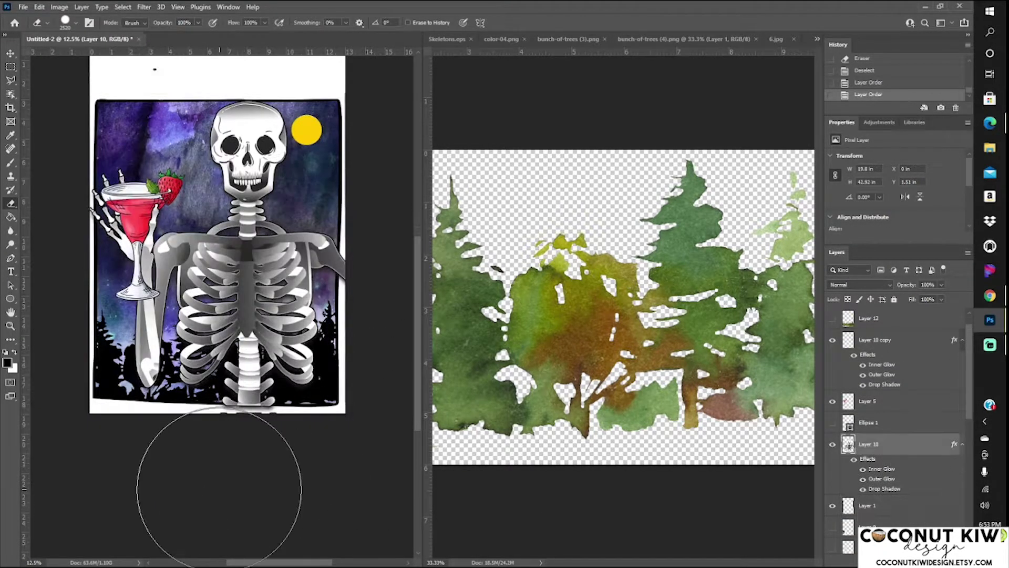
left_click_drag(216, 496, 270, 491)
Marquee-select and erase the thin strip along the canvas bottom, then deselect
key("m")
left_click_drag(157, 414, 299, 405)
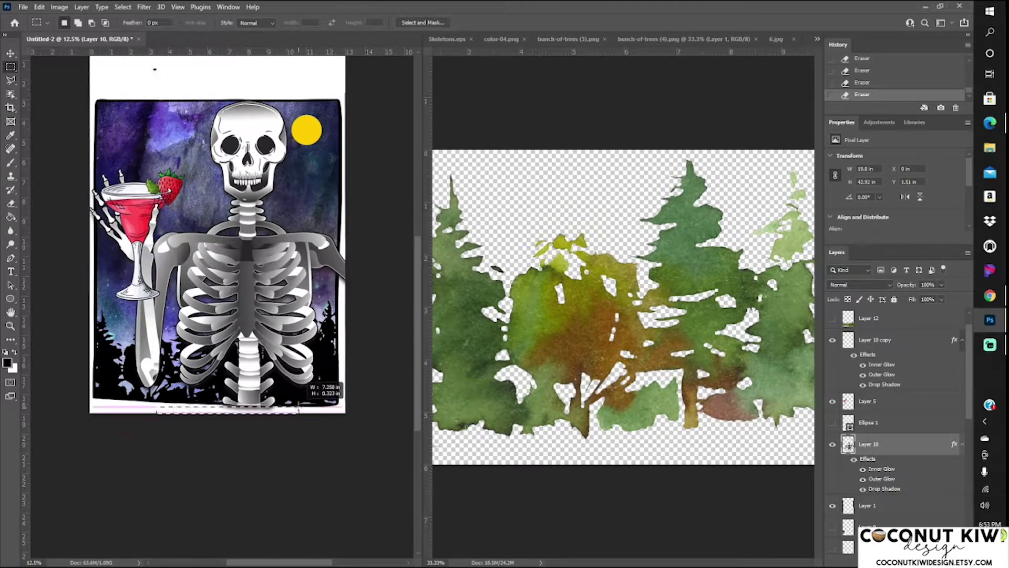
key("e")
left_click_drag(252, 428, 157, 431)
key("ctrl+d")
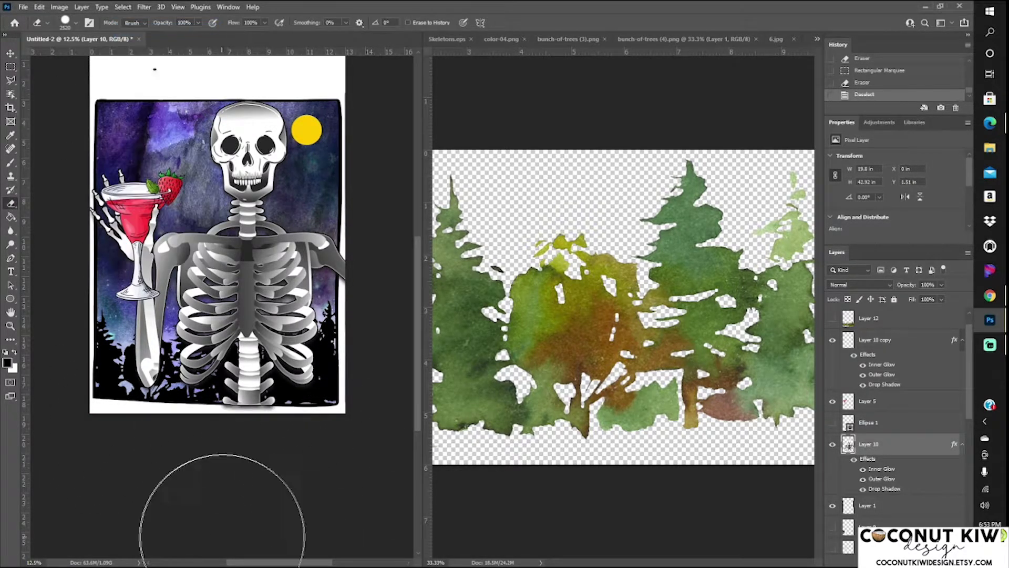
Duplicate Layer 10 as Layer 10 copy 2 and collapse both effects lists
right_click(908, 452)
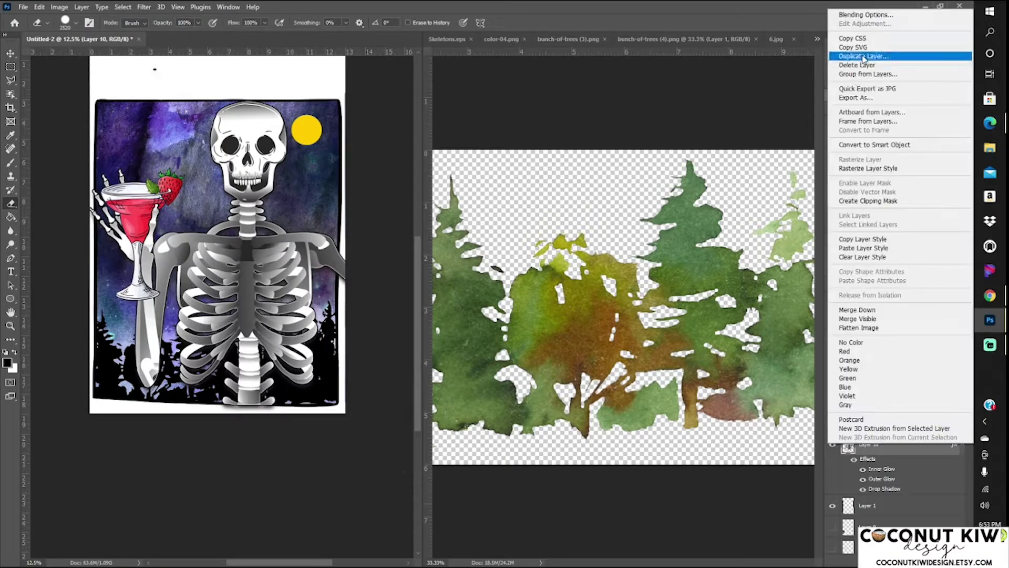
left_click(872, 61)
key("Return")
left_click(963, 444)
scroll(966, 378, "down", 2)
left_click(963, 402)
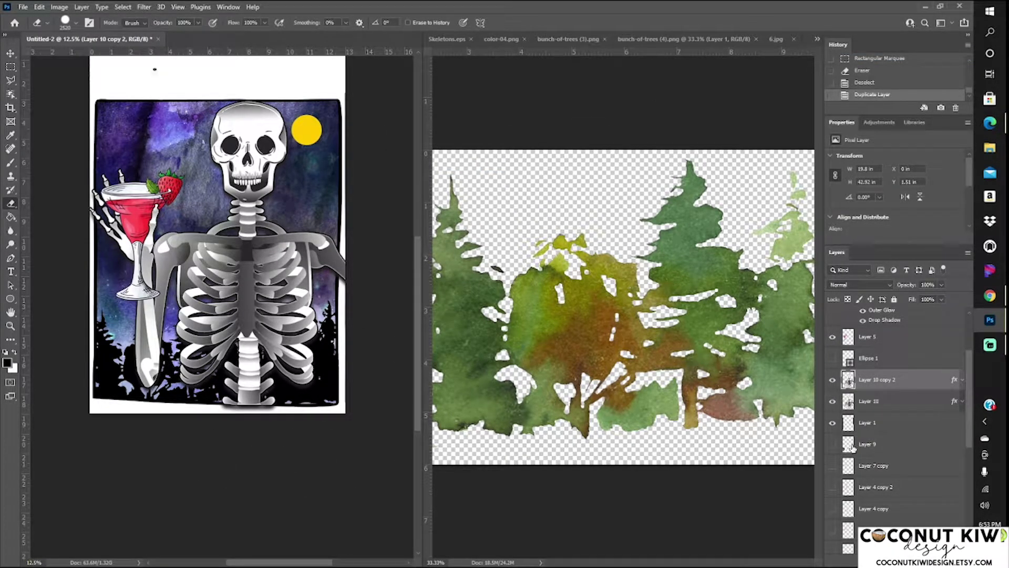
Turn off the effects on both Layer 10 copy 2 and Layer 10
left_click(961, 379)
left_click(853, 395)
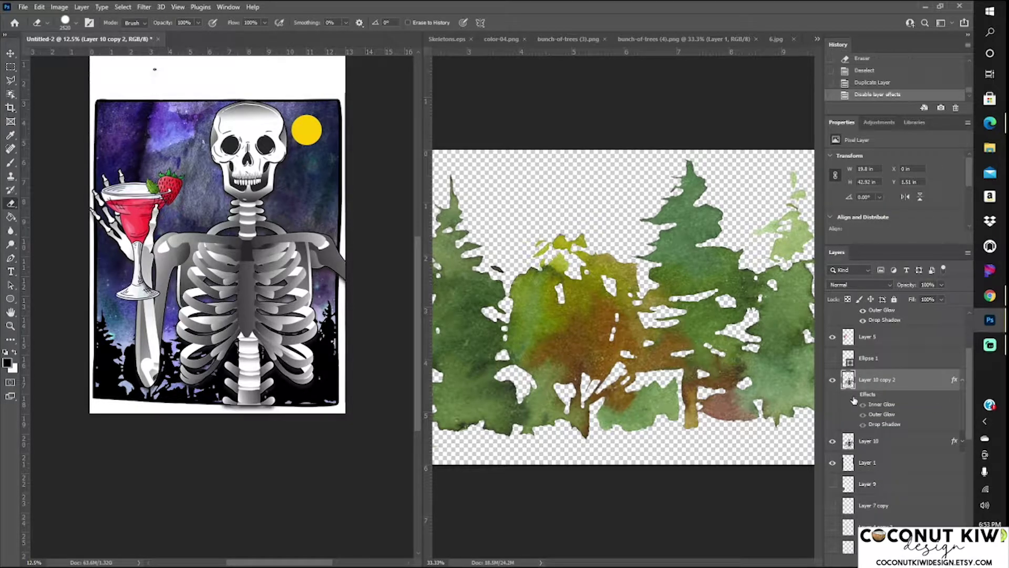
left_click(962, 442)
left_click(855, 456)
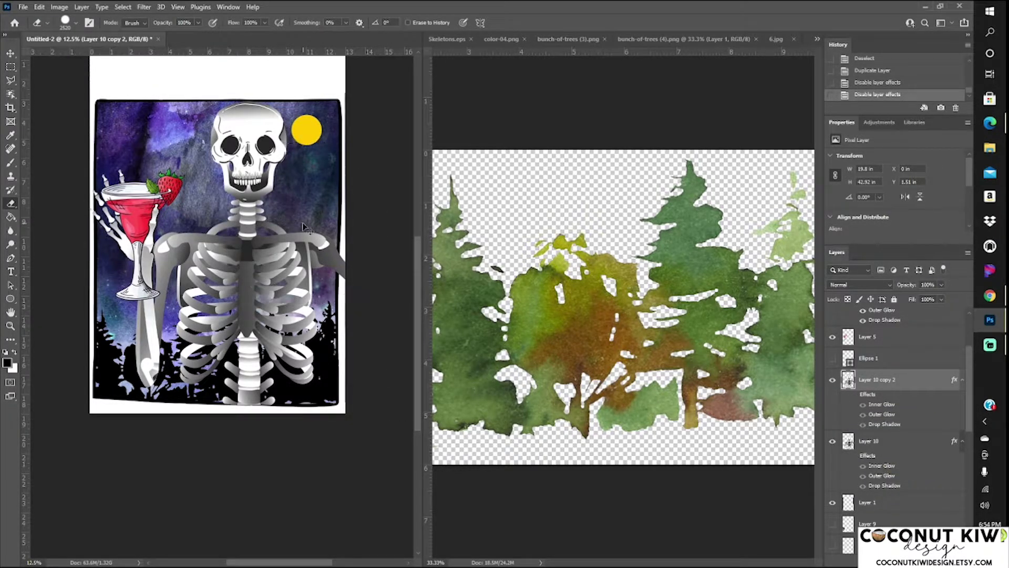
scroll(217, 452, "up", 3)
scroll(217, 452, "down", 2)
key("l")
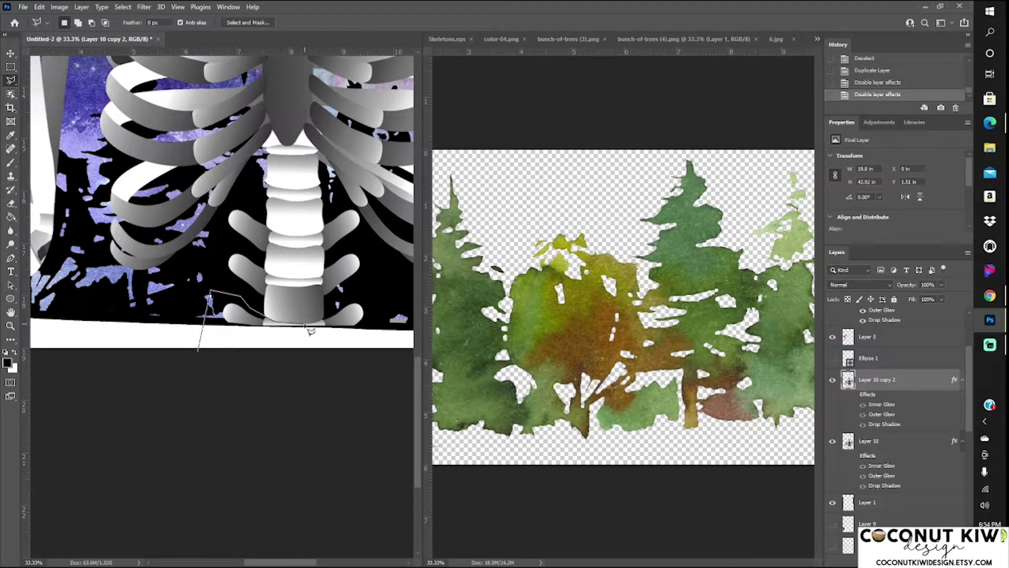
Close the Polygonal Lasso around the spine base and cut that section out of Layer 10
left_click(183, 359)
key("alt+bracketleft")
key("ctrl+x")
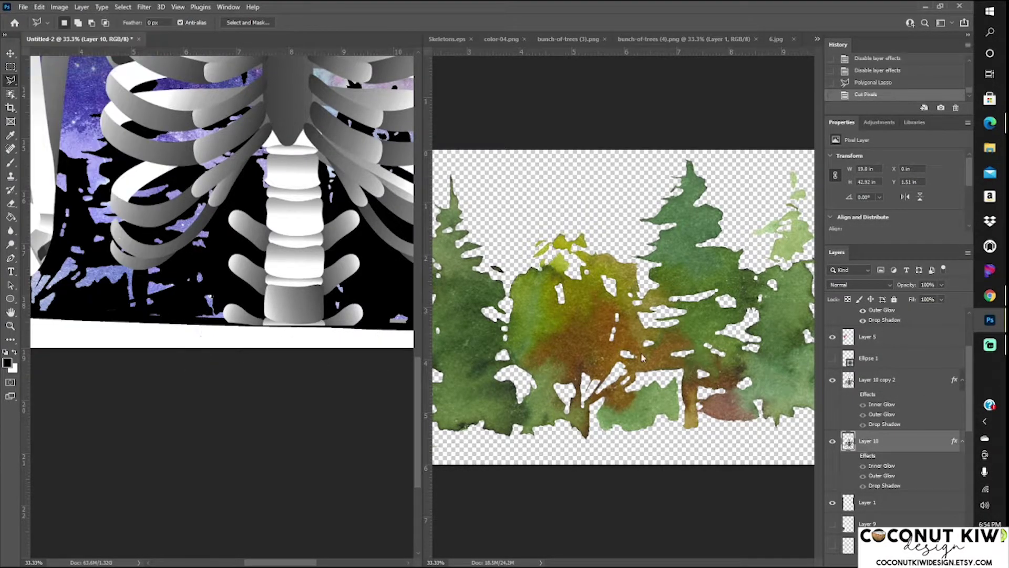
left_click(854, 456)
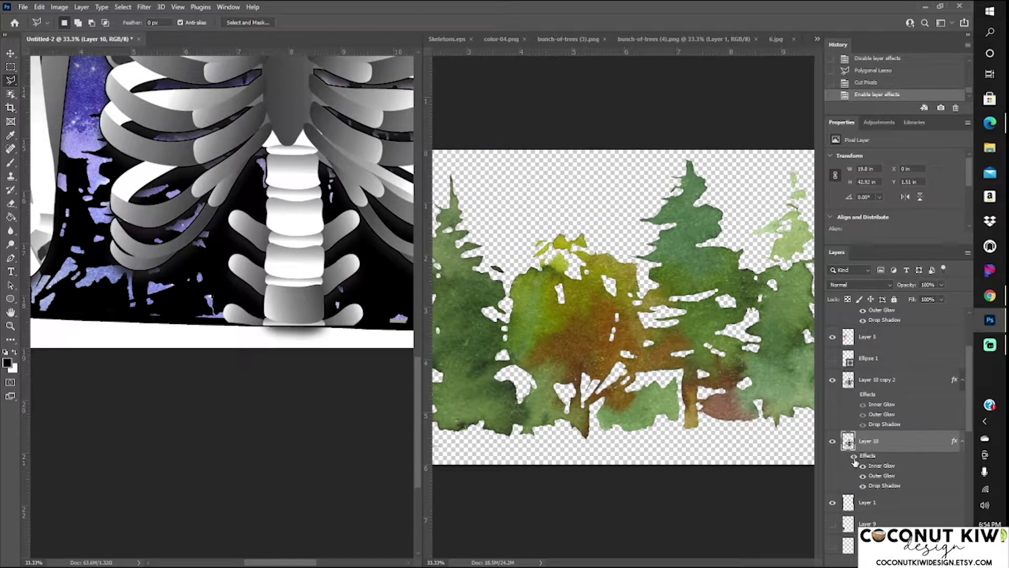
left_click(854, 395)
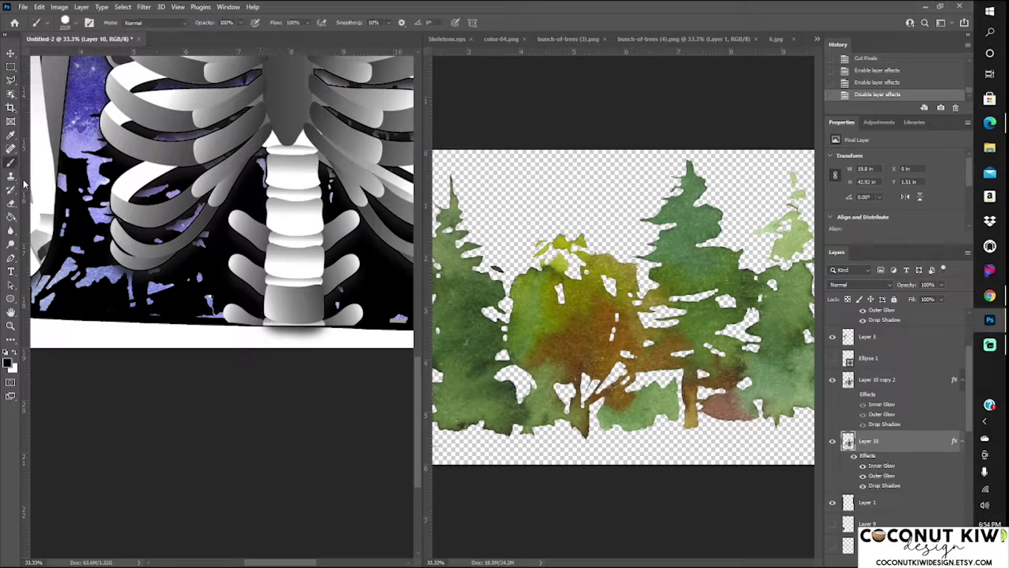
Erase a leftover bit near the spine base and zoom out to the whole poster
key("e")
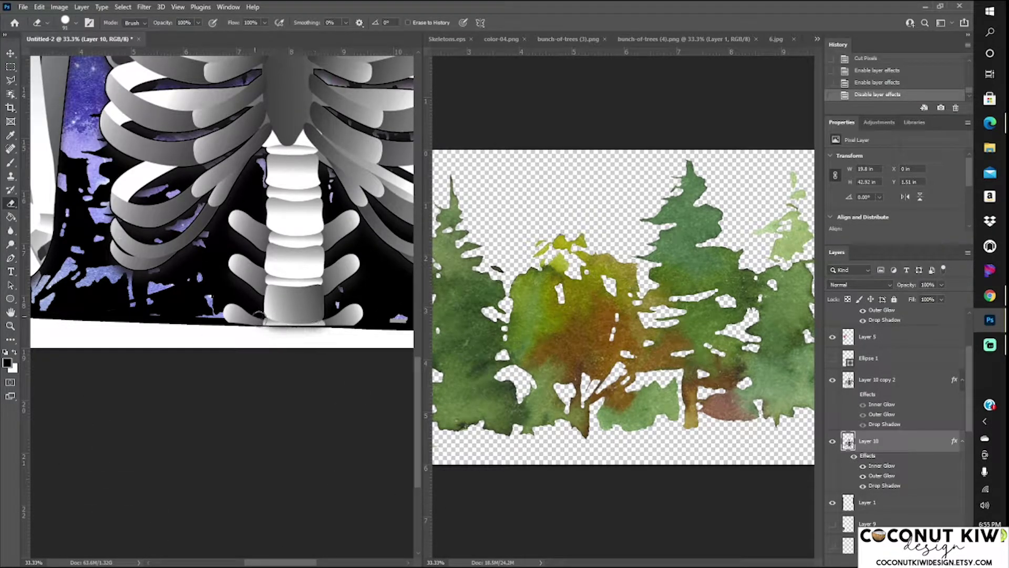
left_click(357, 321)
key("ctrl+minus")
key("ctrl+minus")
key("ctrl+minus")
key("v")
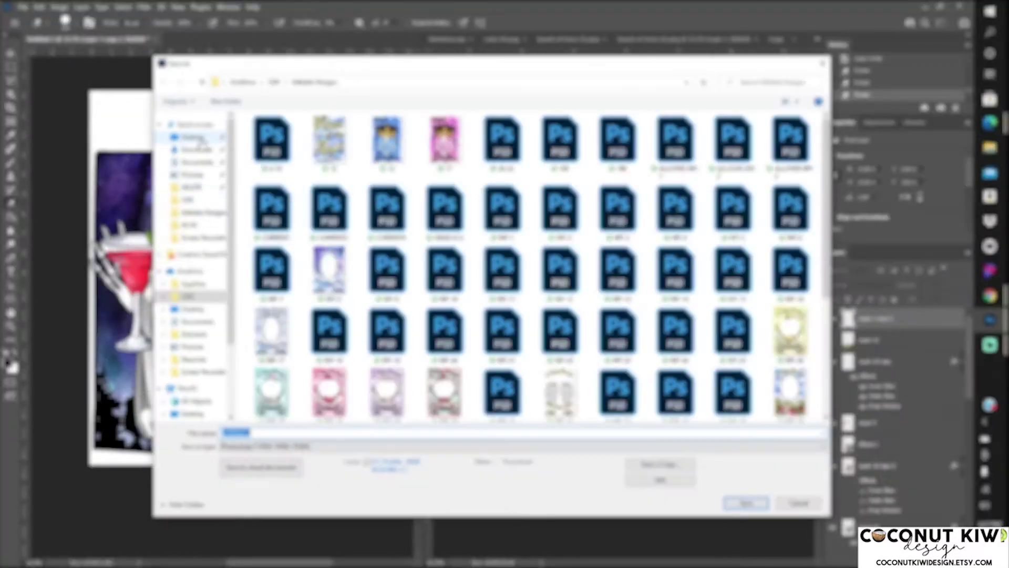
Confirm saving the artwork as ds.psd with the default save options
key("Return")
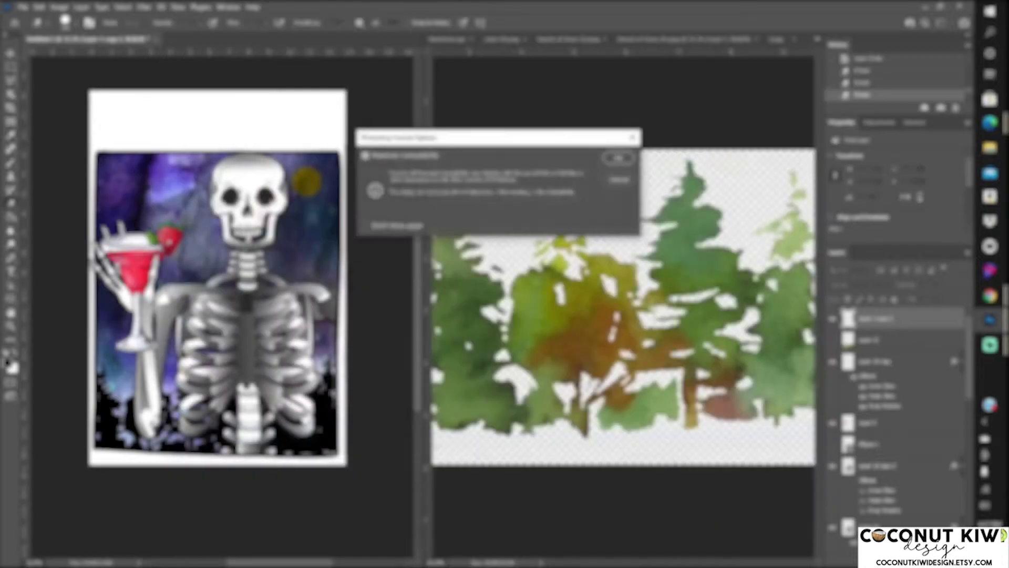
key("Return")
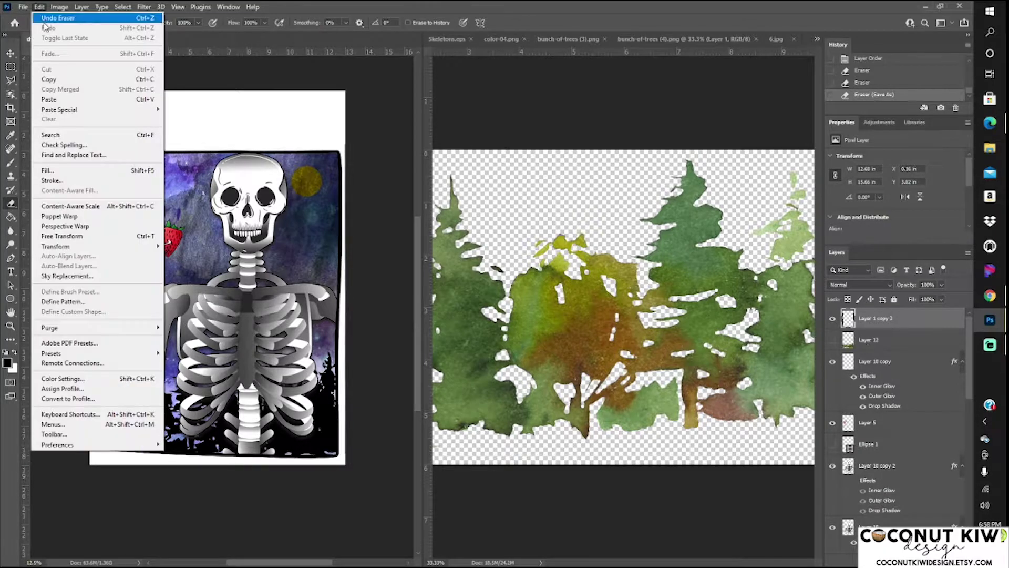
scroll(893, 399, "down", 5)
Free-transform Layer 1 by dragging its top edge upward
left_click(39, 7)
left_click(189, 271)
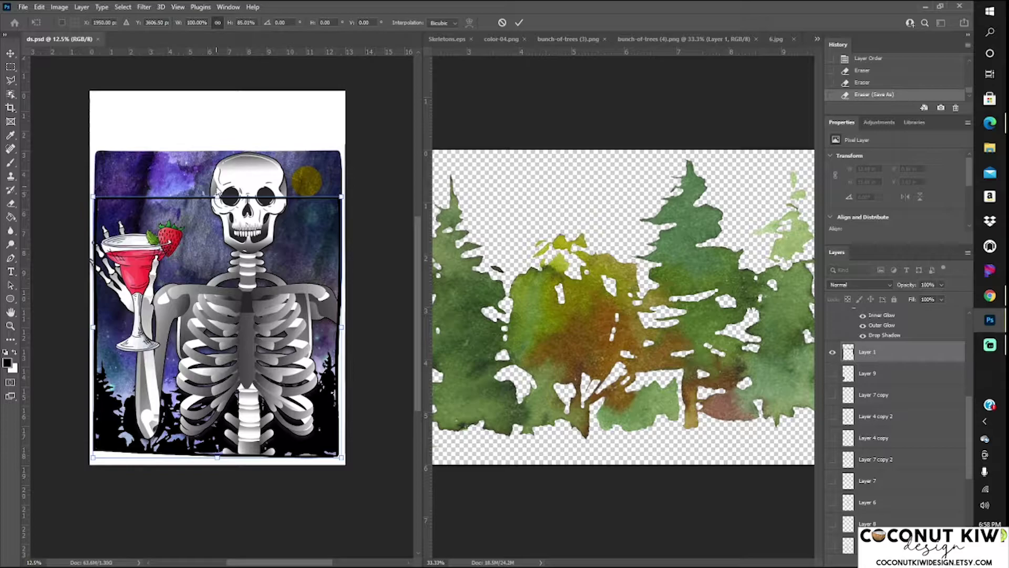
left_click_drag(217, 197, 217, 182)
key("Return")
Show the black Layer 1 copy and repeat the same transformation on it
scroll(898, 425, "down", 1)
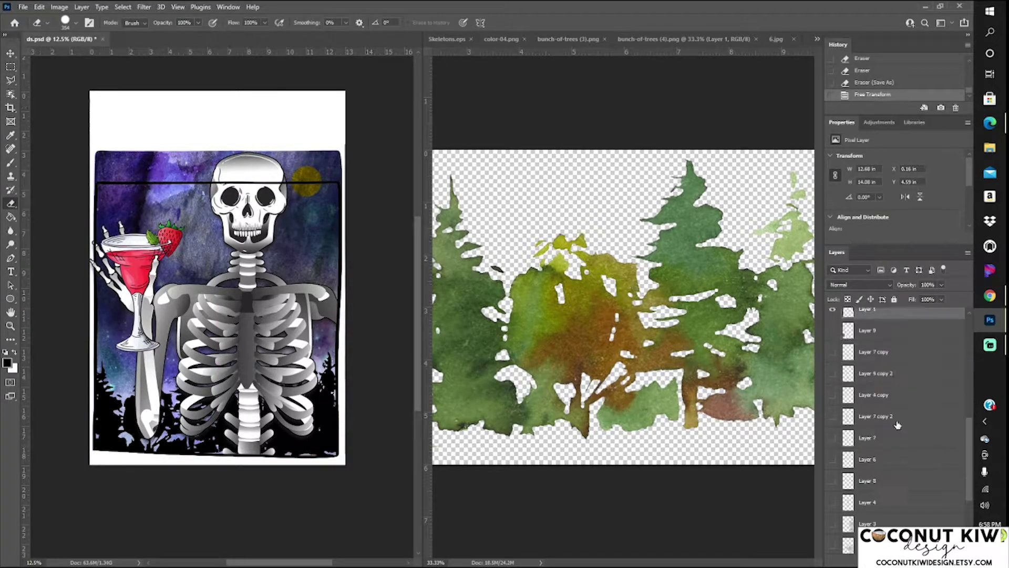
scroll(898, 425, "down", 3)
left_click(833, 414)
key("ctrl+shift+t")
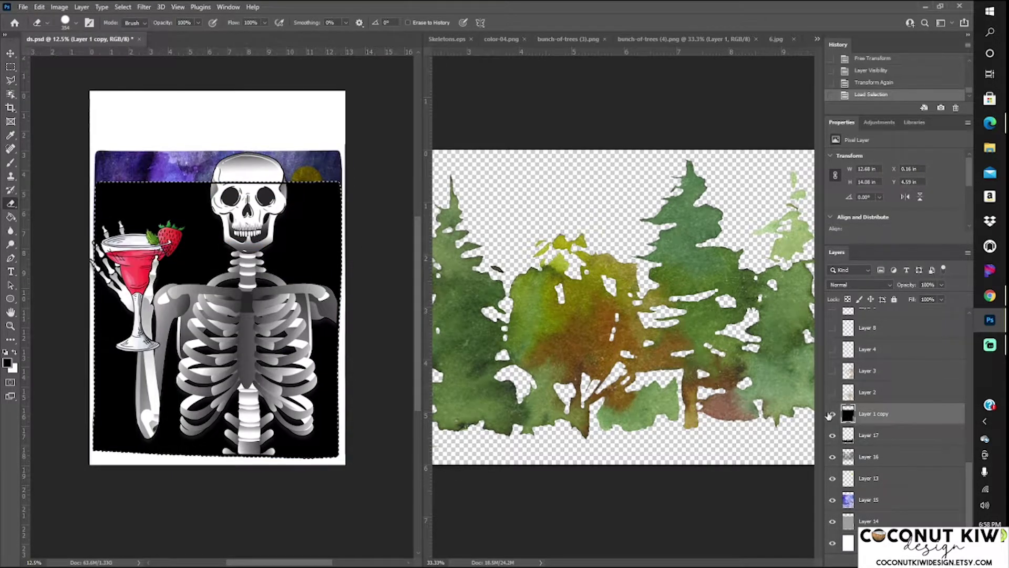
Invert the black copy's selection and erase outside it on Layers 14 and 13 with an 1811 px eraser
left_click(833, 414)
left_click(123, 7)
left_click(137, 48)
left_click(869, 521)
left_click_drag(92, 226, 92, 347)
left_click(75, 22)
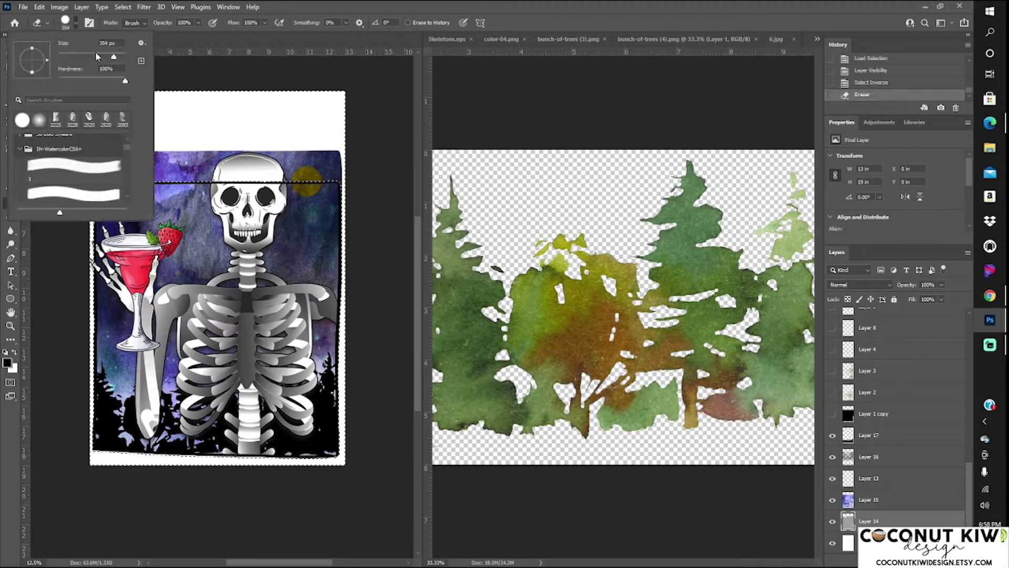
left_click_drag(113, 56, 136, 56)
left_click(869, 478)
left_click_drag(337, 164, 1, 167)
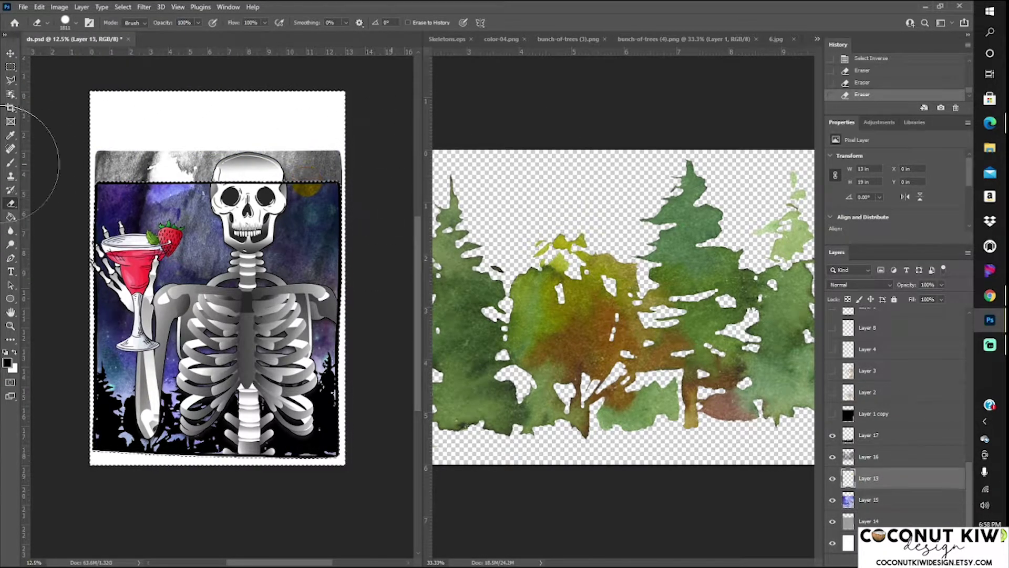
Hide the moon on Layer 13, deselect, and erase the leftover band above the painting
left_click(832, 478)
left_click(869, 456)
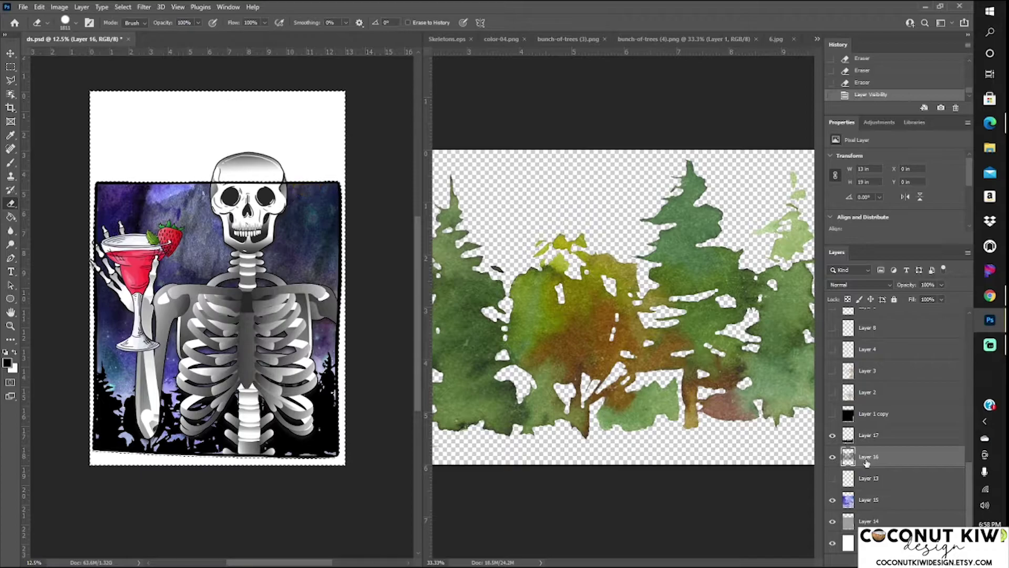
left_click(122, 6)
left_click(135, 27)
scroll(893, 394, "up", 5)
left_click(875, 318)
left_click_drag(372, 169, 371, 429)
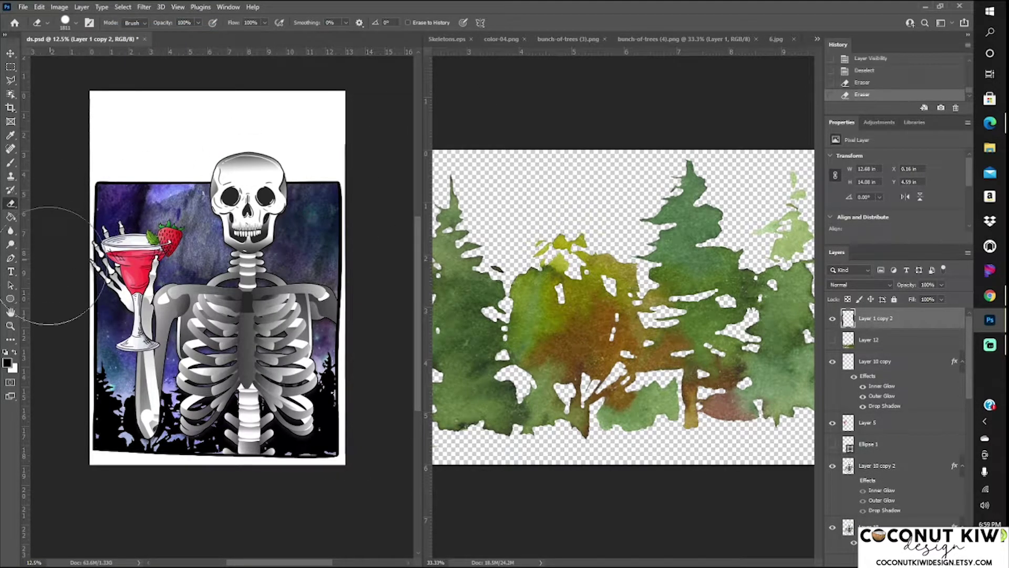
Nudge the skeleton layers, including Layer 10 copy and Layer 5, slightly right and up
left_click(10, 53)
left_click(876, 465)
left_click(877, 525, "ctrl")
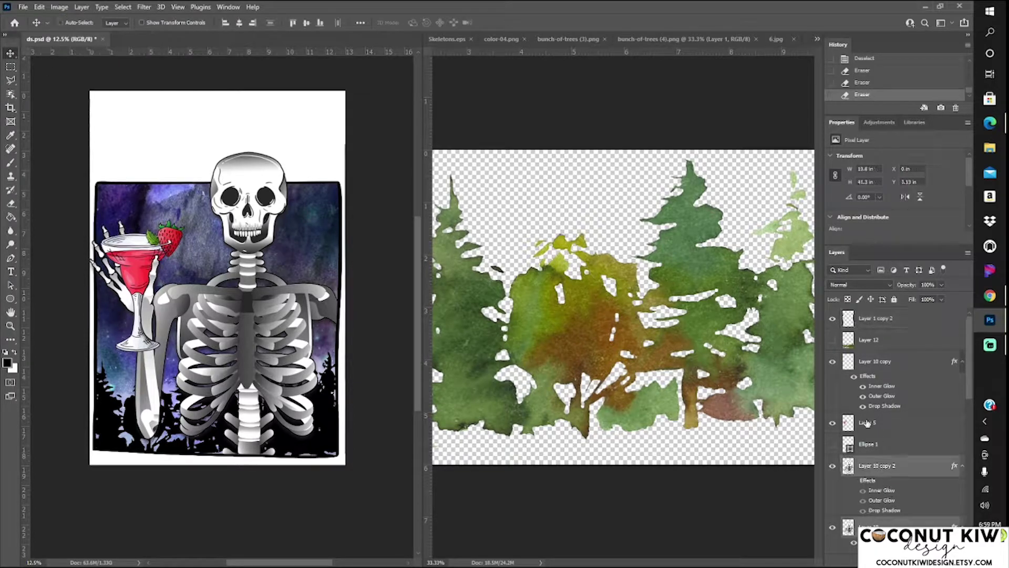
left_click(877, 422, "ctrl")
left_click(877, 361, "ctrl")
left_click_drag(136, 268, 141, 270)
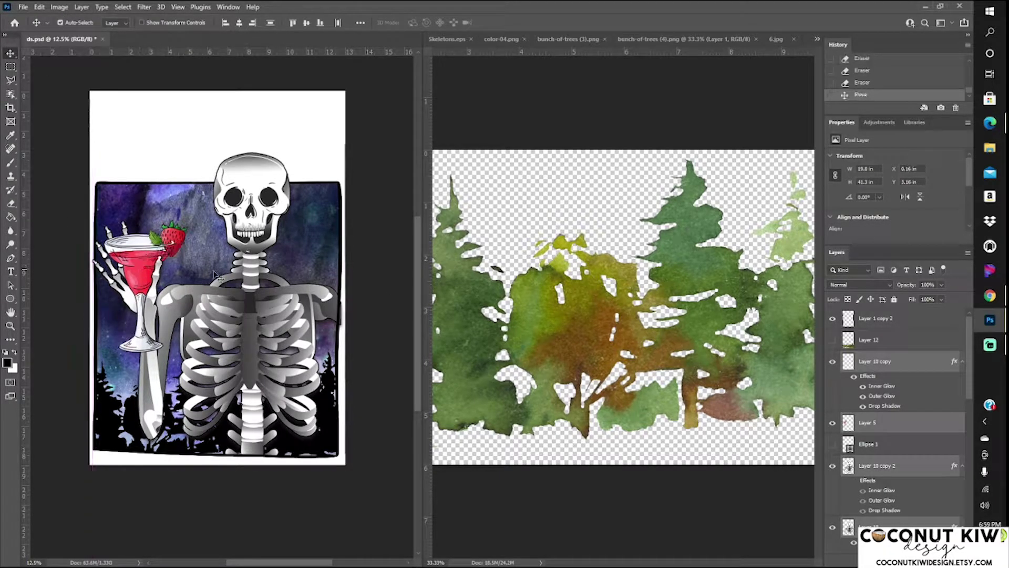
left_click_drag(249, 336, 249, 334)
Return to the Eraser with Layer 10 selected and bring up the Open dialog
key("e")
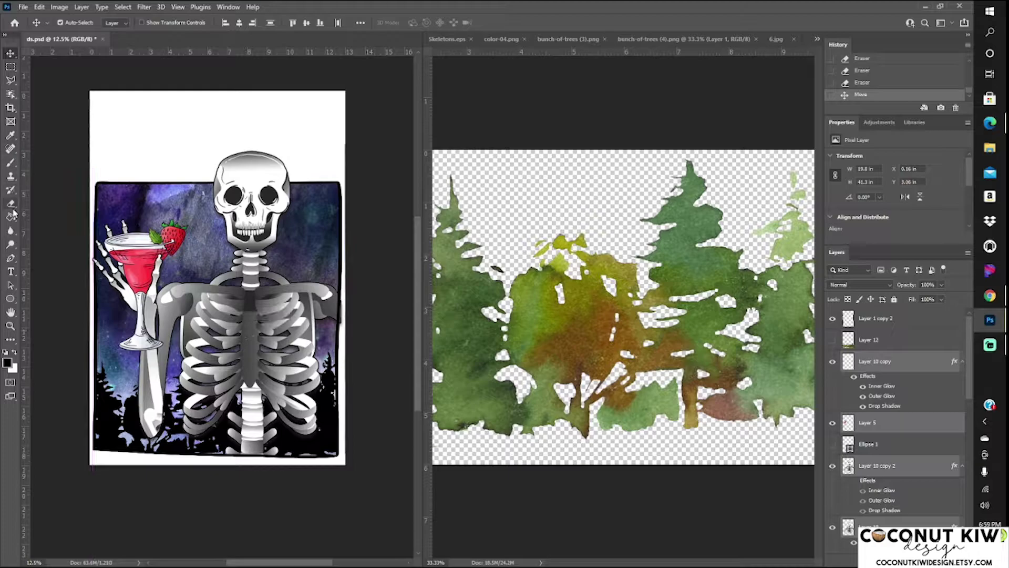
left_click(880, 473)
left_click(871, 526)
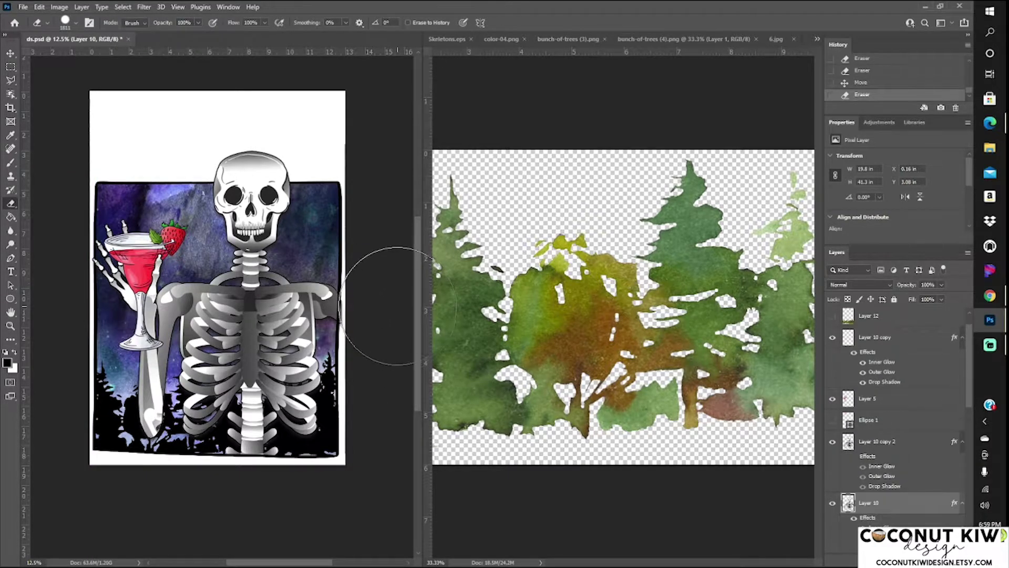
key("ctrl+o")
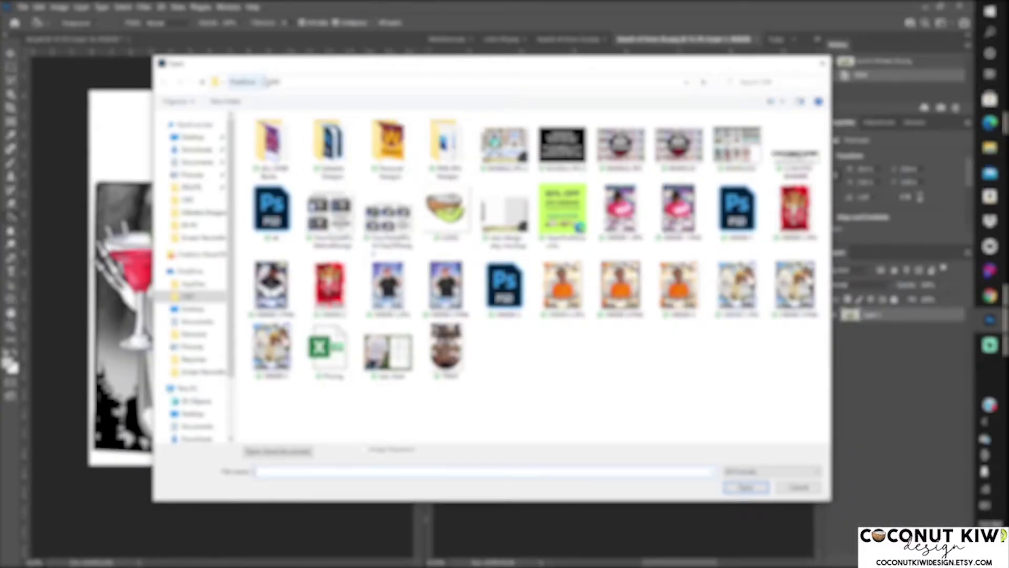
Bring bat_1.png from the Halloween folder into ds.psd, scaled to about 31% near the skull
left_click(192, 335)
scroll(709, 314, "down", 5)
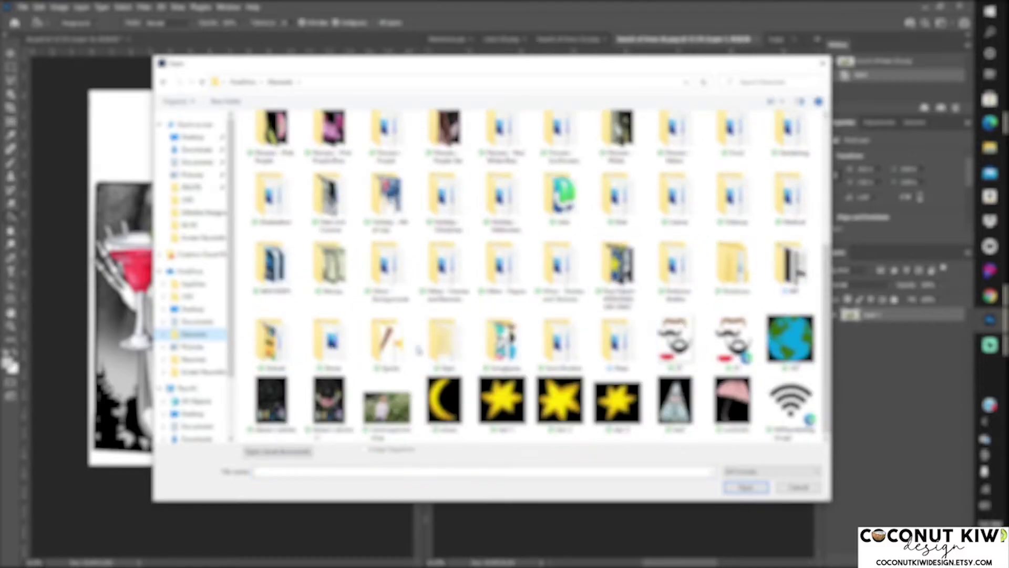
double_click(502, 197)
double_click(331, 134)
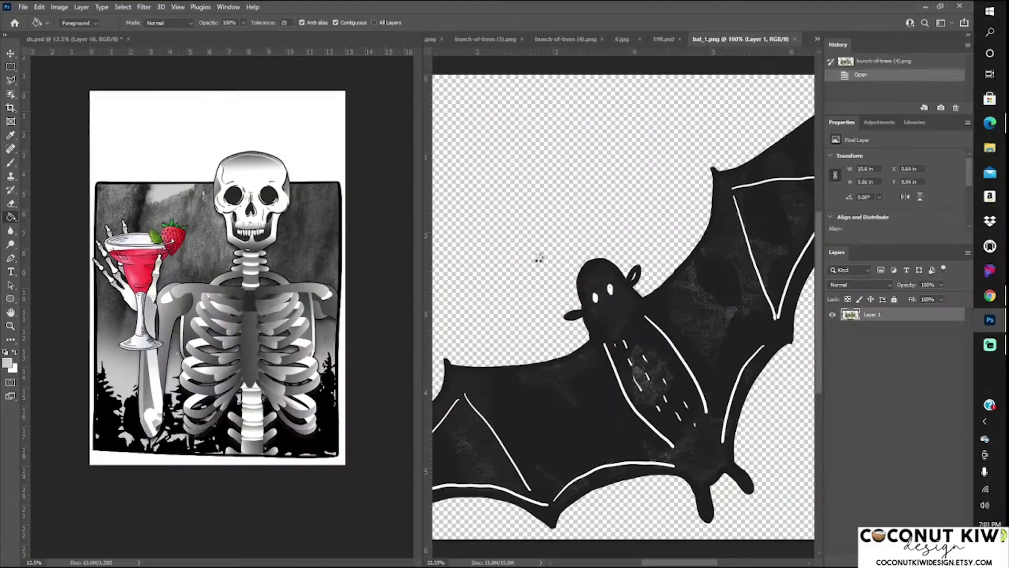
left_click_drag(135, 212, 136, 212)
left_click(39, 7)
left_click(63, 218)
mouse_move(247, 226)
left_mouse_down()
mouse_move(157, 168)
mouse_move(178, 201)
mouse_move(152, 203)
mouse_move(171, 200)
left_mouse_up()
key("Return")
key("g")
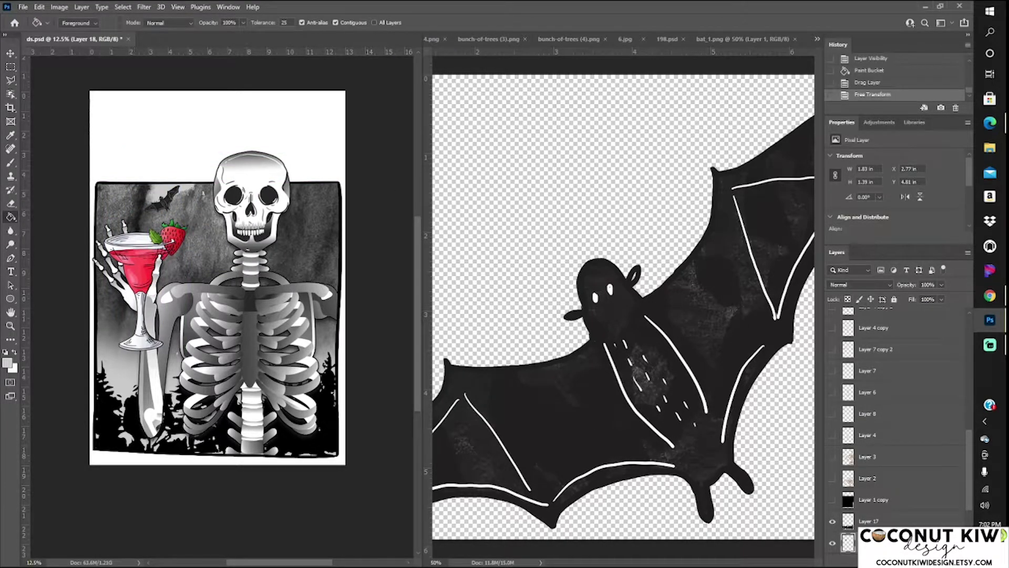
Duplicate the bat layer, flip the copy horizontally, and move it to the right
right_click(868, 315)
left_click(868, 173)
left_click(586, 153)
left_click(39, 6)
left_click(205, 370)
key("v")
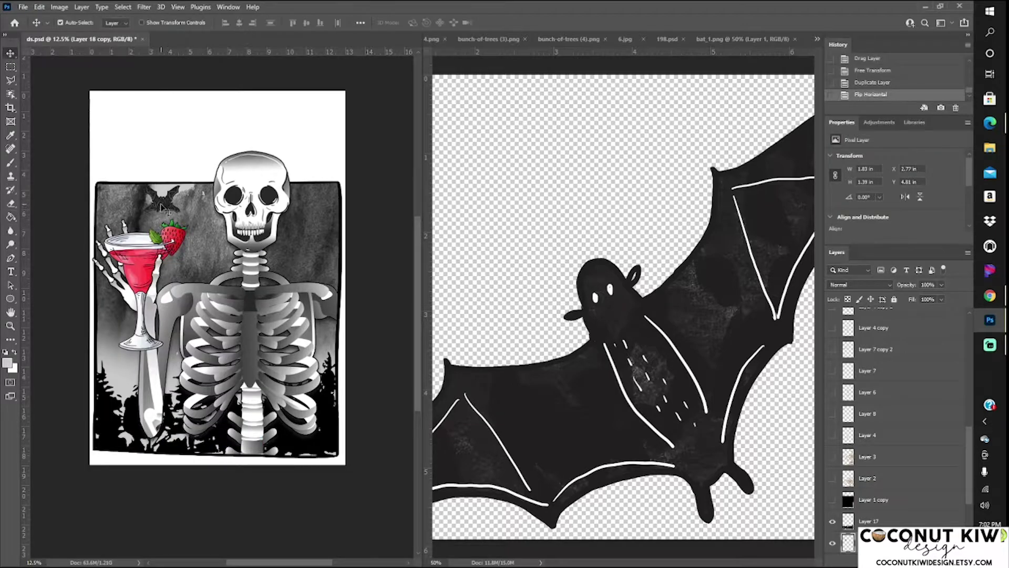
left_click_drag(163, 207, 315, 258)
left_click(39, 6)
left_click(58, 238)
key("Return")
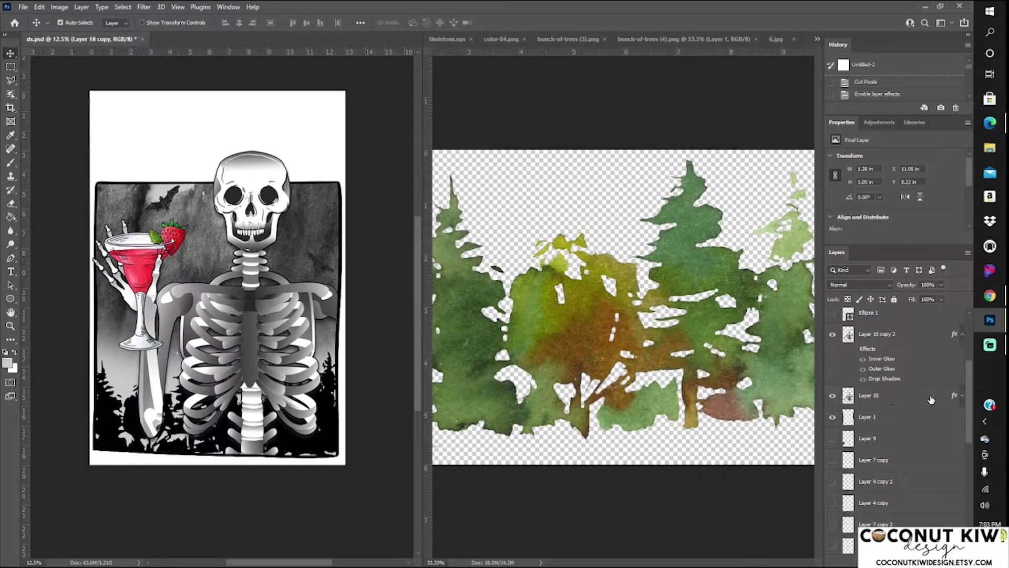
Duplicate skeleton Layer 10 as Layer 10 copy 3 with the pasted glow style, hide the original, and bring up the Open dialog
right_click(872, 395)
left_click(773, 180)
key("Return")
right_click(876, 417)
left_click(789, 368)
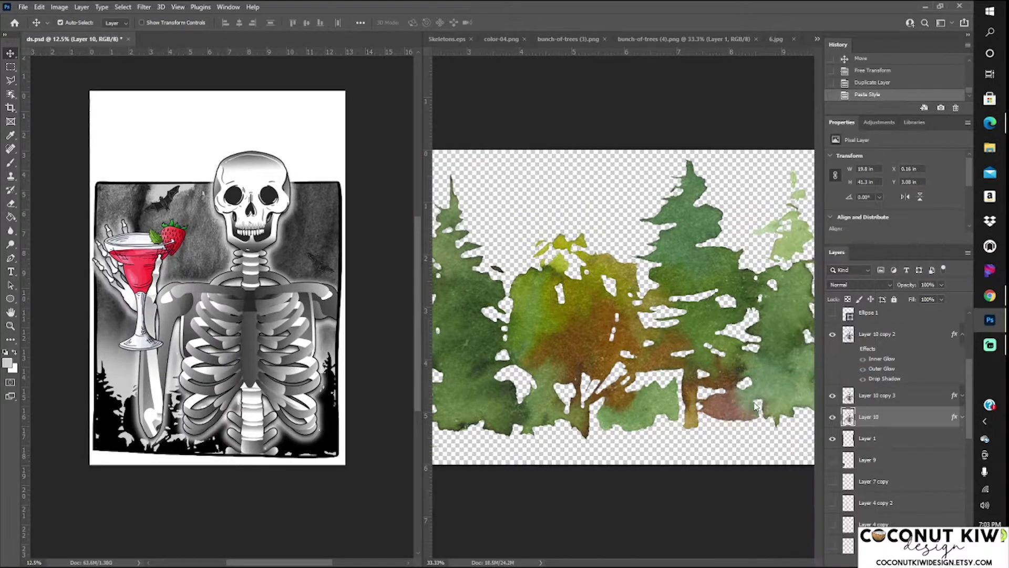
left_click(833, 416)
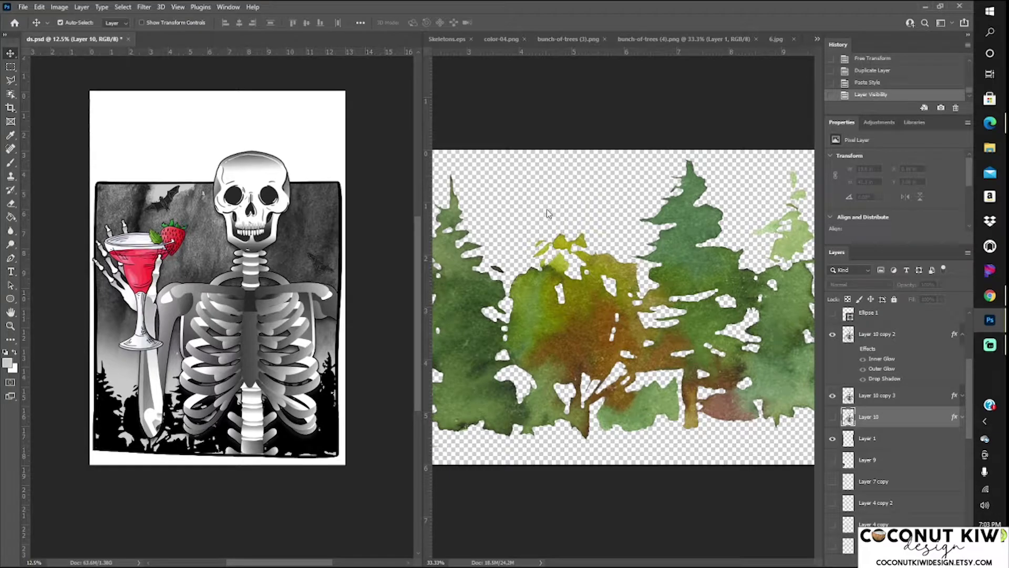
left_click(23, 6)
left_click(32, 31)
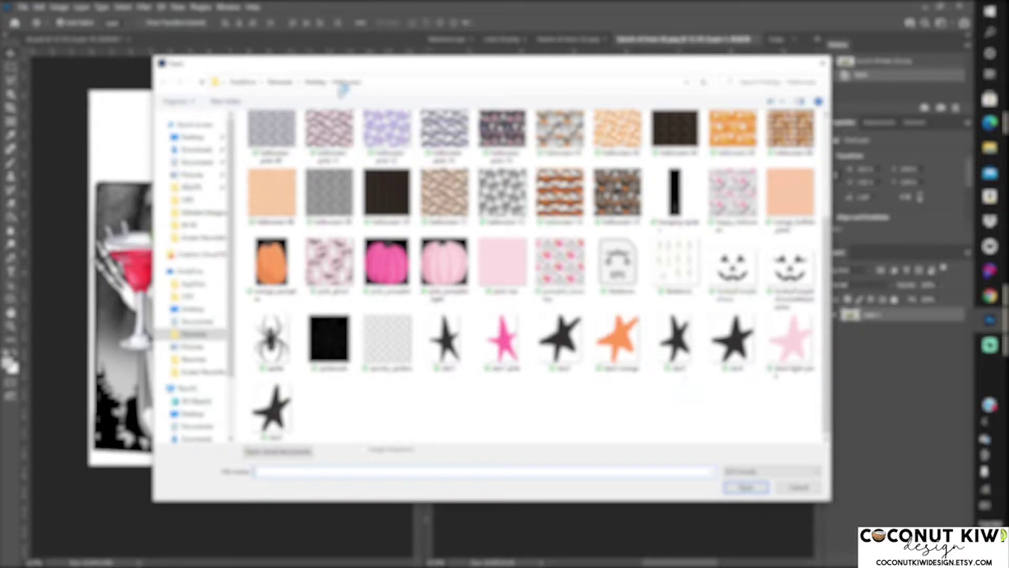
Open three star overlays, including tiny_twinkles.png, from the space images folder, keeping the working colour profile
left_click(280, 81)
scroll(499, 368, "down", 5)
double_click(441, 339)
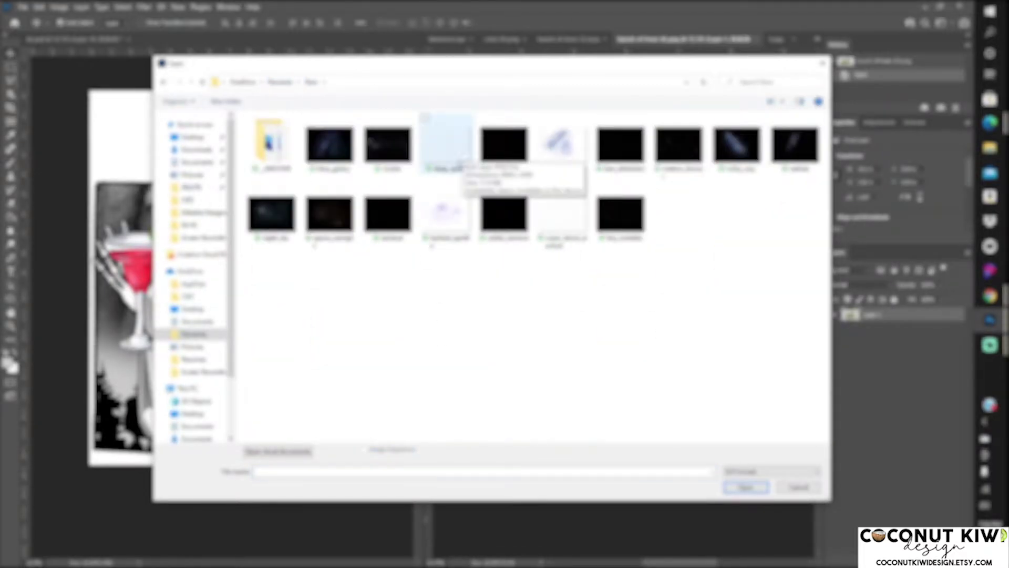
left_click(448, 153)
left_click(619, 213, "ctrl")
left_click(549, 197, "ctrl")
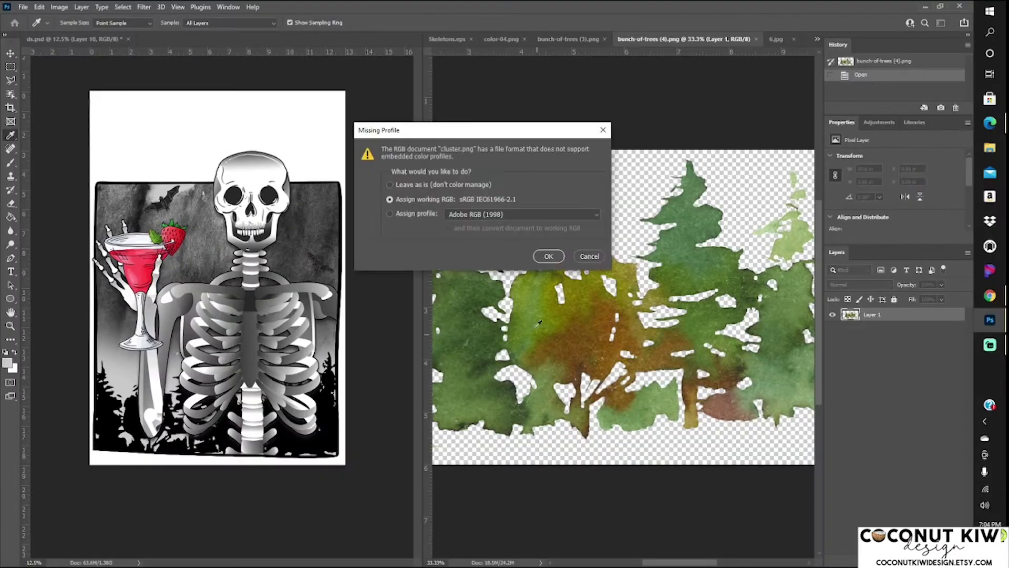
left_click(546, 256)
left_click(547, 256)
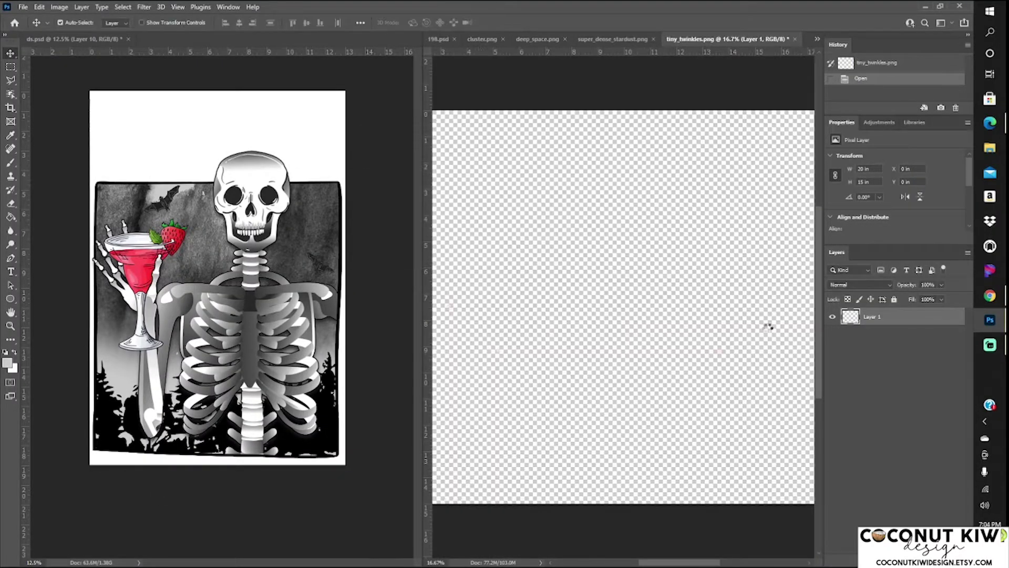
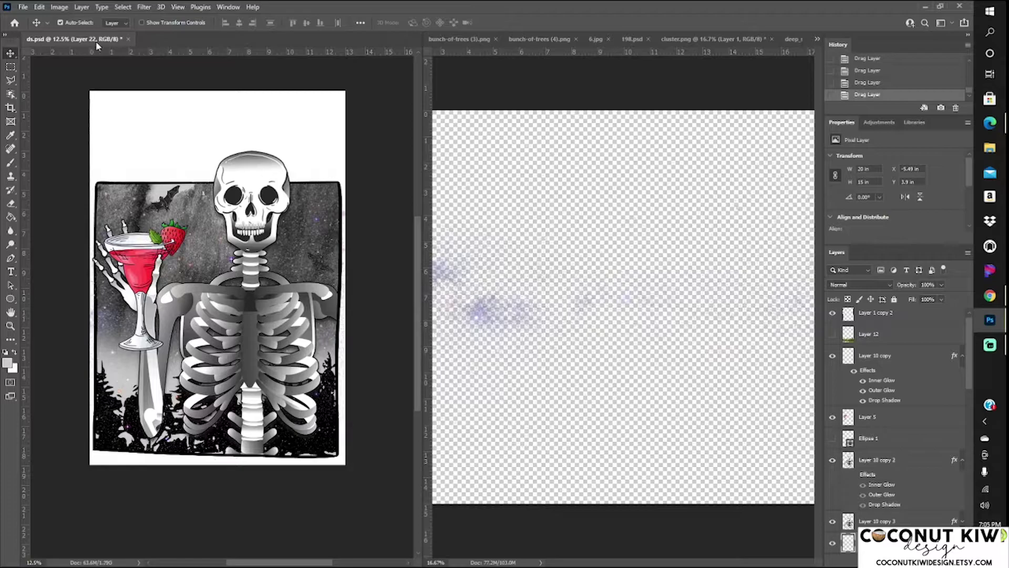
Resize and reposition the galaxy layers over the artwork, then hide Layer 22's galaxy
scroll(832, 440, "down", 3)
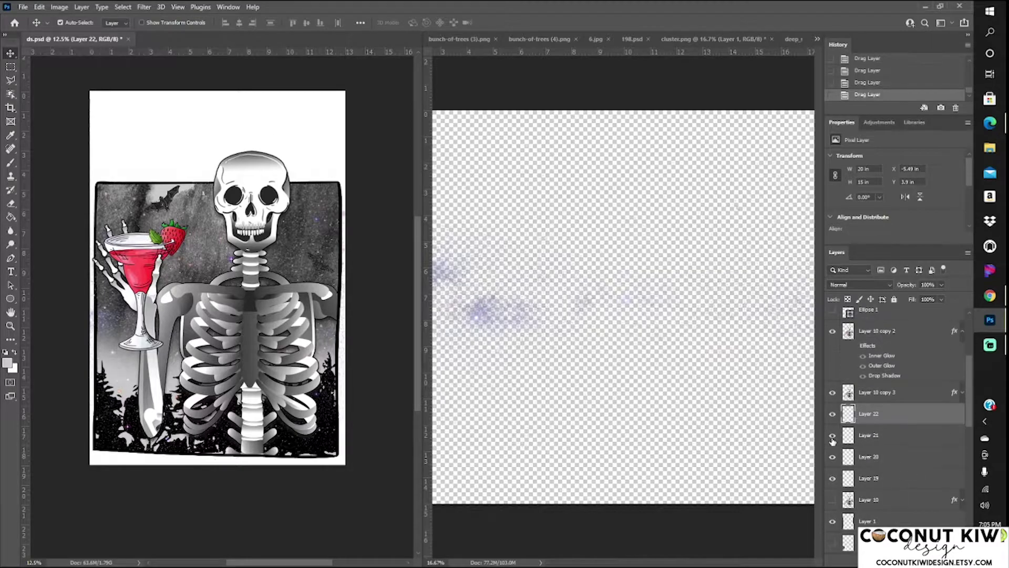
left_click(868, 478, "shift")
left_click(38, 6)
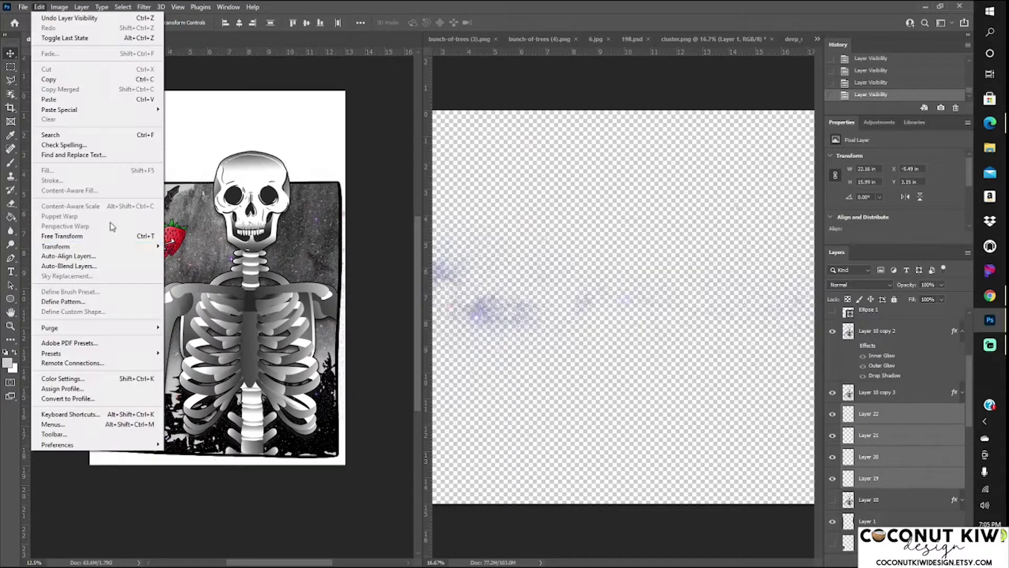
left_click(68, 234)
left_click_drag(191, 285, 141, 284)
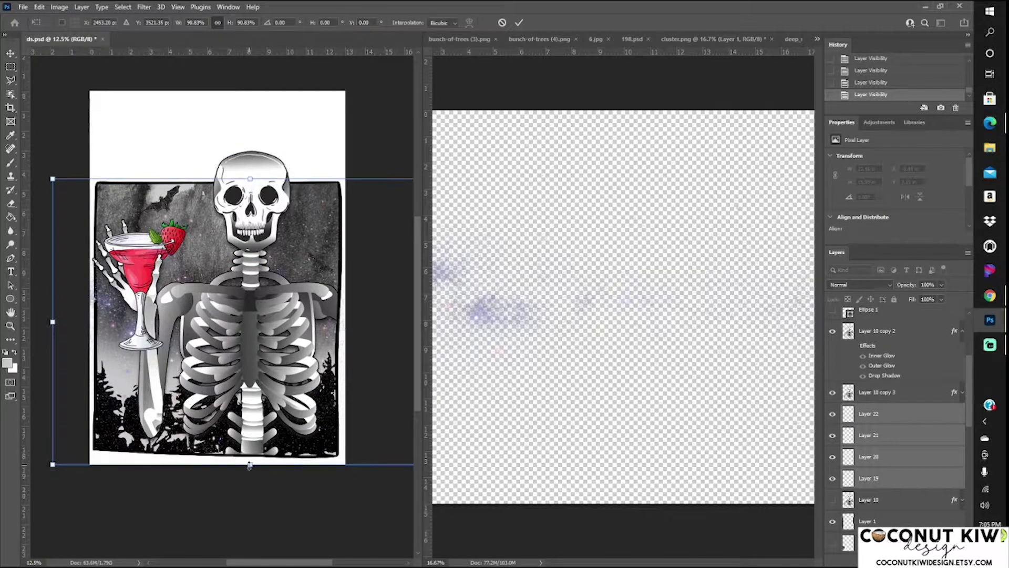
key("Return")
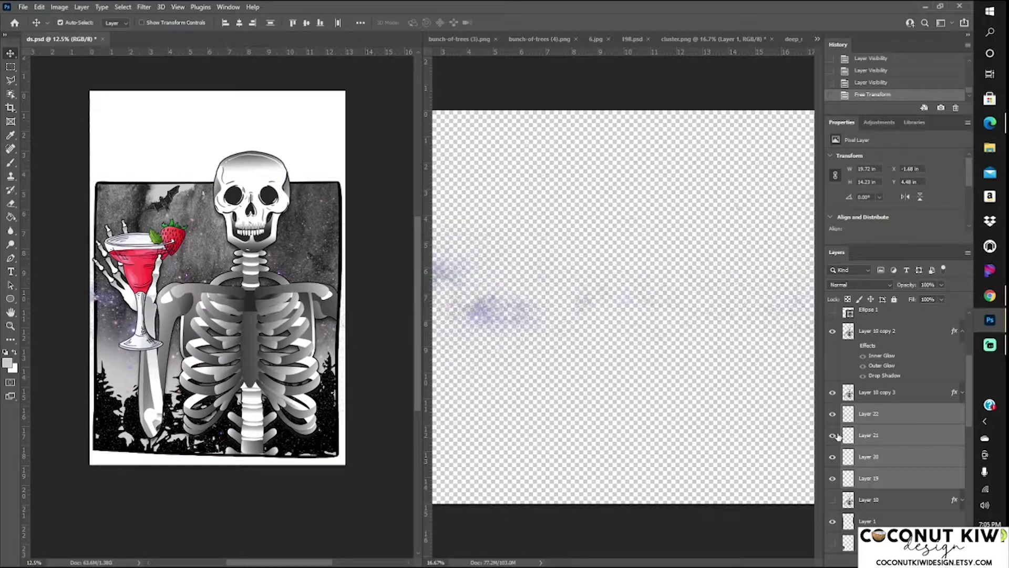
left_click(858, 420)
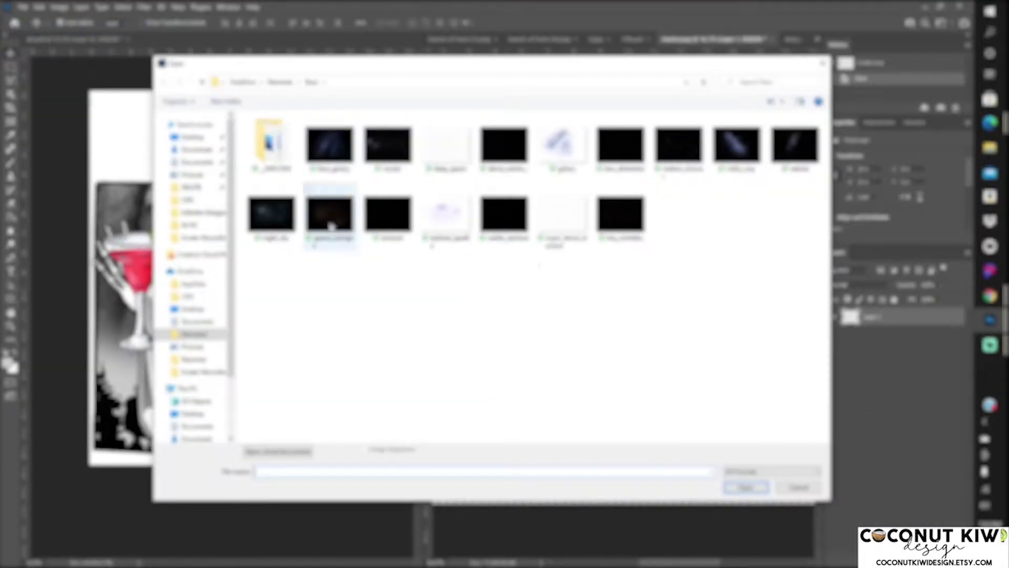
Bring subtle_stardust.png into the skeleton design and fit it with Free Transform
double_click(503, 213)
left_click(547, 256)
key("v")
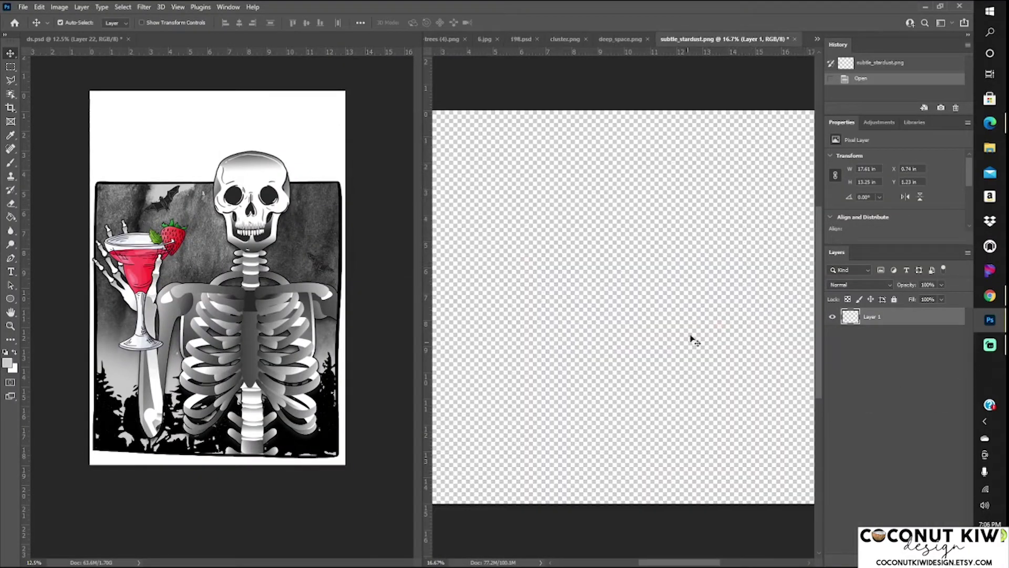
left_click_drag(623, 304, 226, 326)
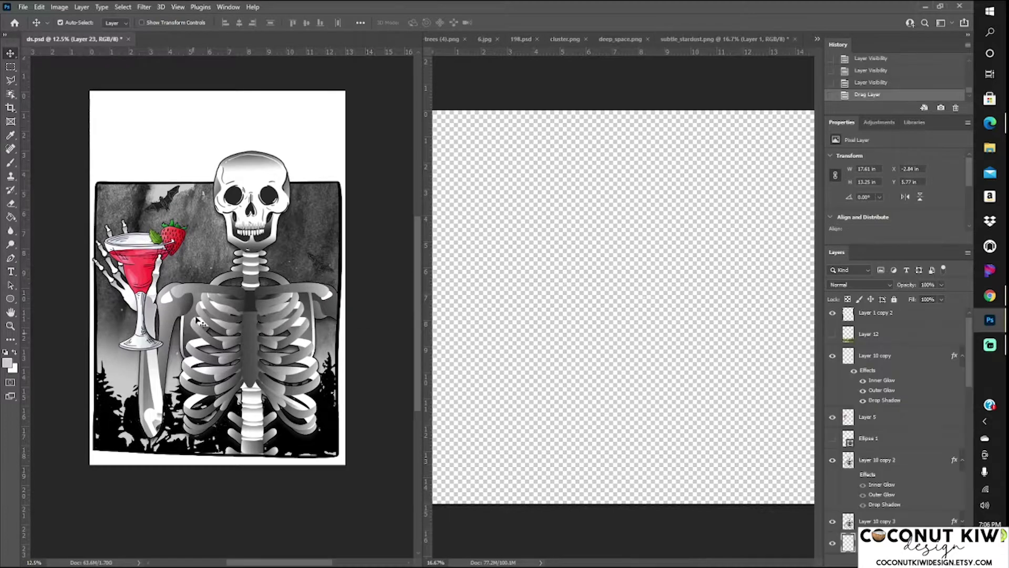
left_click(39, 7)
left_click(63, 240)
left_click_drag(218, 266, 218, 268)
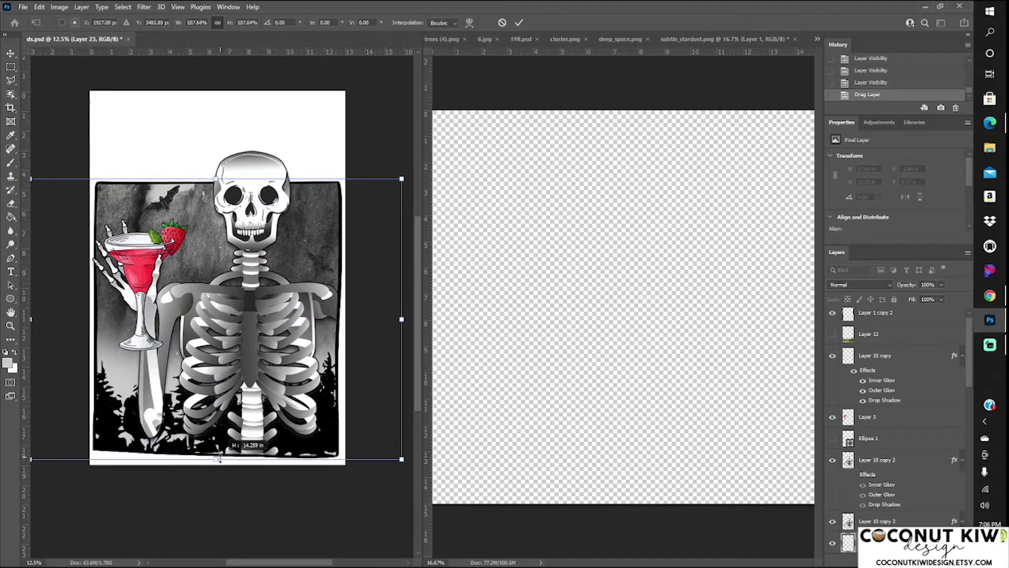
key("Return")
Delete Layers 21 and 22, reorder the stack, and show Layer 7 copy's hand artwork
scroll(876, 434, "down", 5)
left_click(877, 435)
left_click(841, 413, "shift")
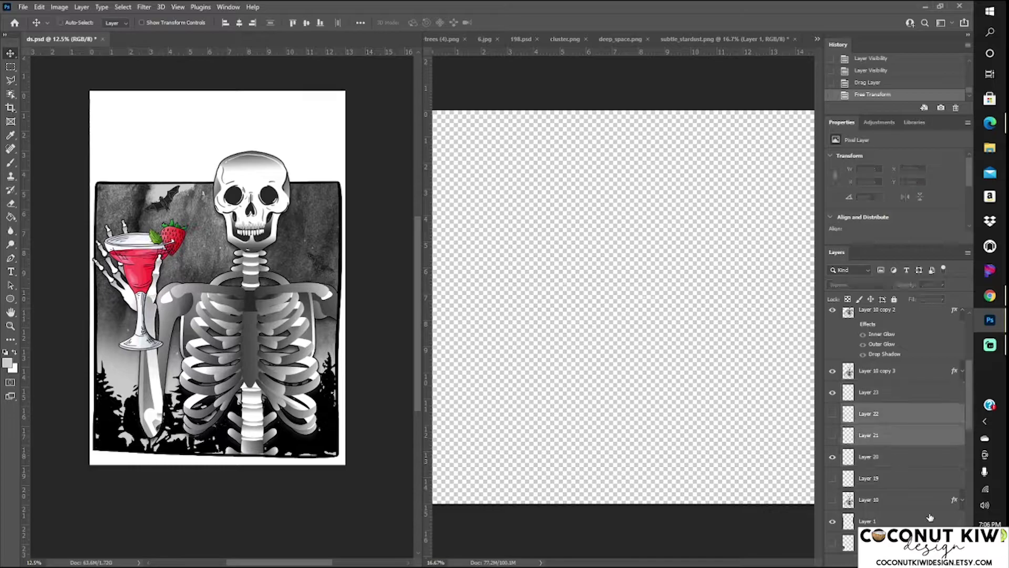
key("Delete")
mouse_move(886, 395)
left_mouse_down()
mouse_move(878, 462)
mouse_move(900, 444)
left_mouse_up()
scroll(884, 421, "down", 10)
scroll(894, 420, "up", 5)
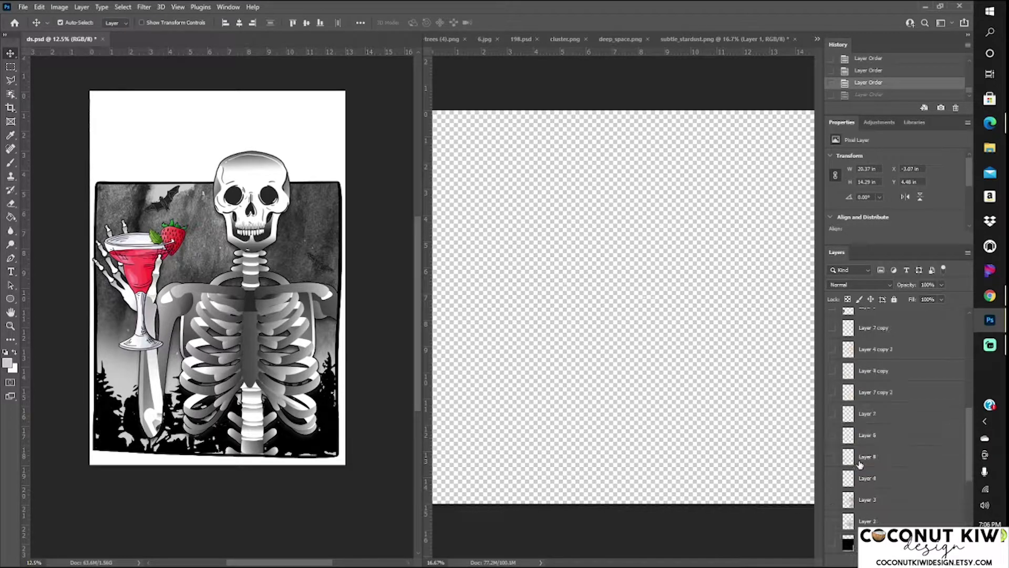
left_click(833, 435)
Move Layer 19 up beside Layers 20 and 23, make it visible, and shift it down-left
left_click(833, 349)
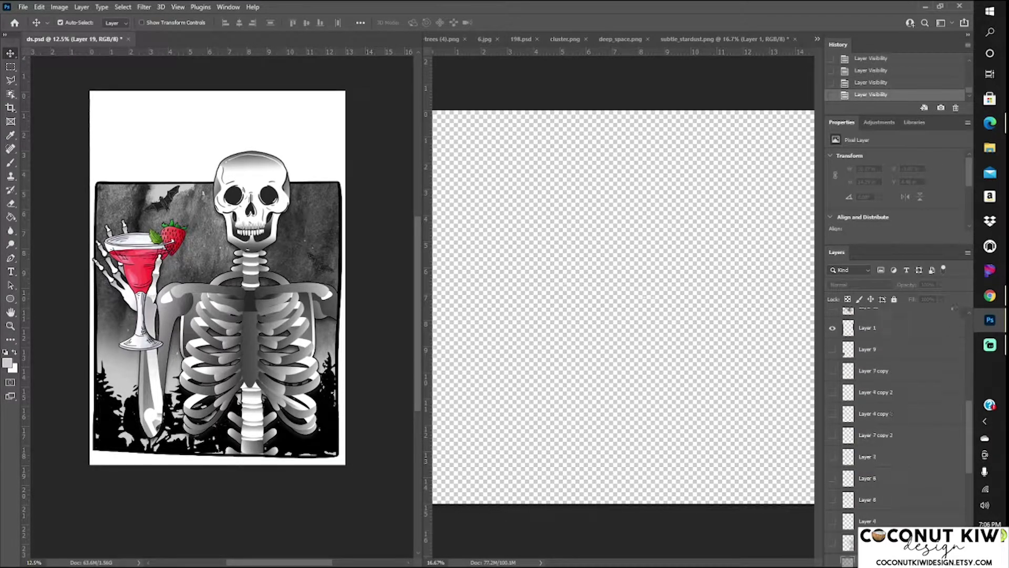
left_click_drag(869, 371, 869, 371)
left_click(39, 7)
left_click(832, 370)
left_click(40, 7)
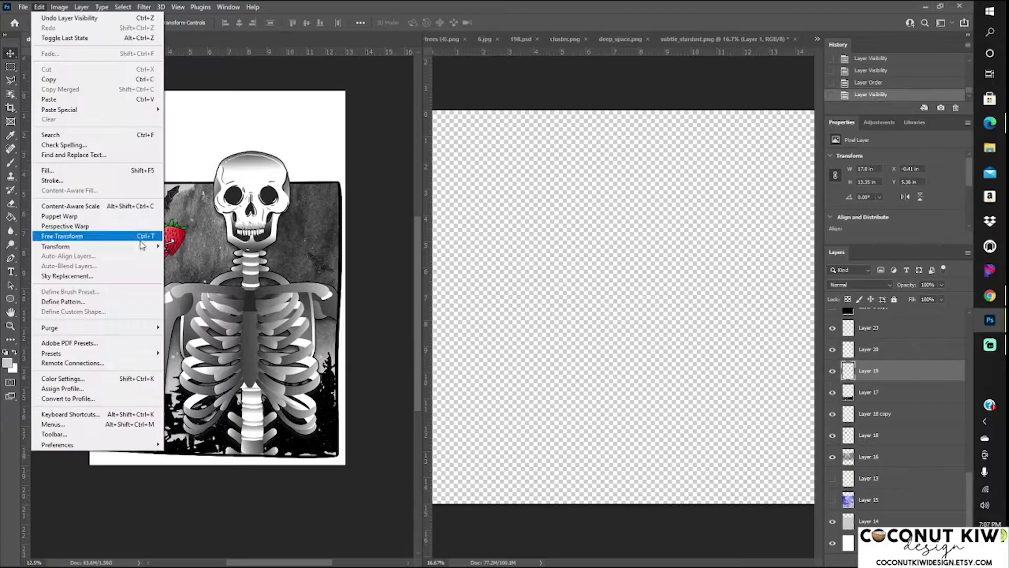
left_click(62, 236)
left_click_drag(206, 279, 207, 432)
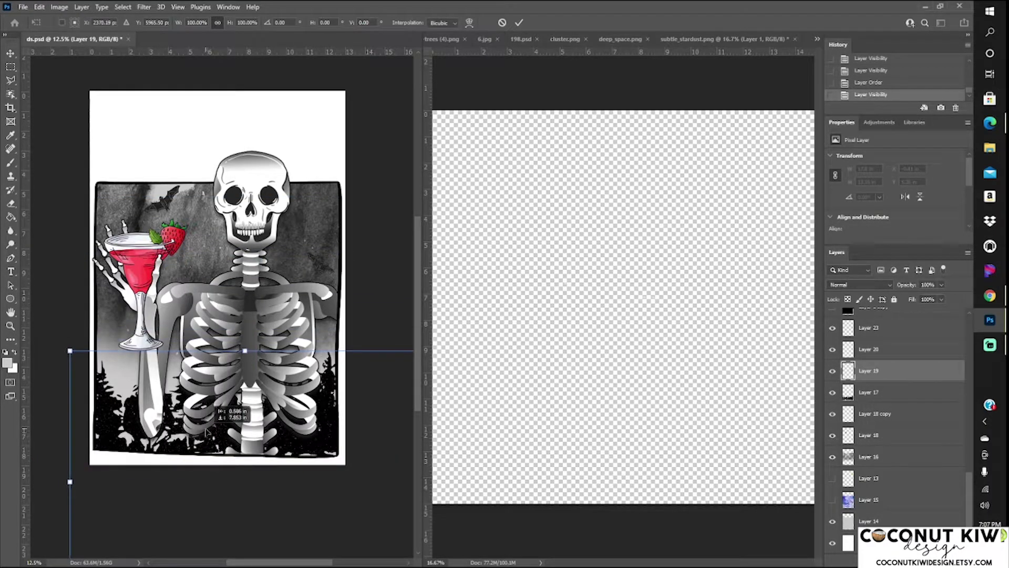
key("Return")
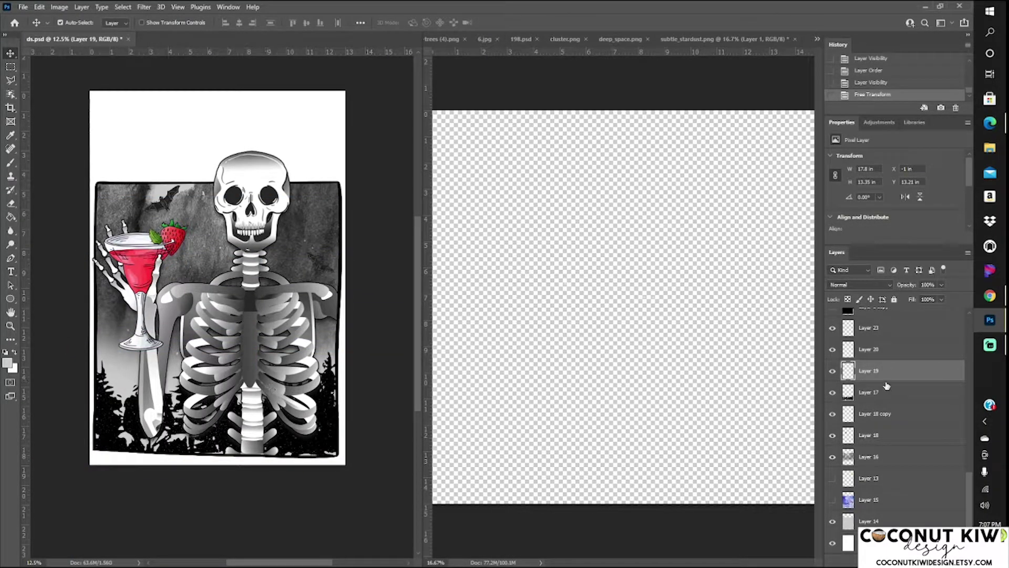
scroll(875, 484, "down", 5)
Reduce the size of Layer 10's white drop-shadow glow, compare with effects toggled, and save
left_click(833, 413)
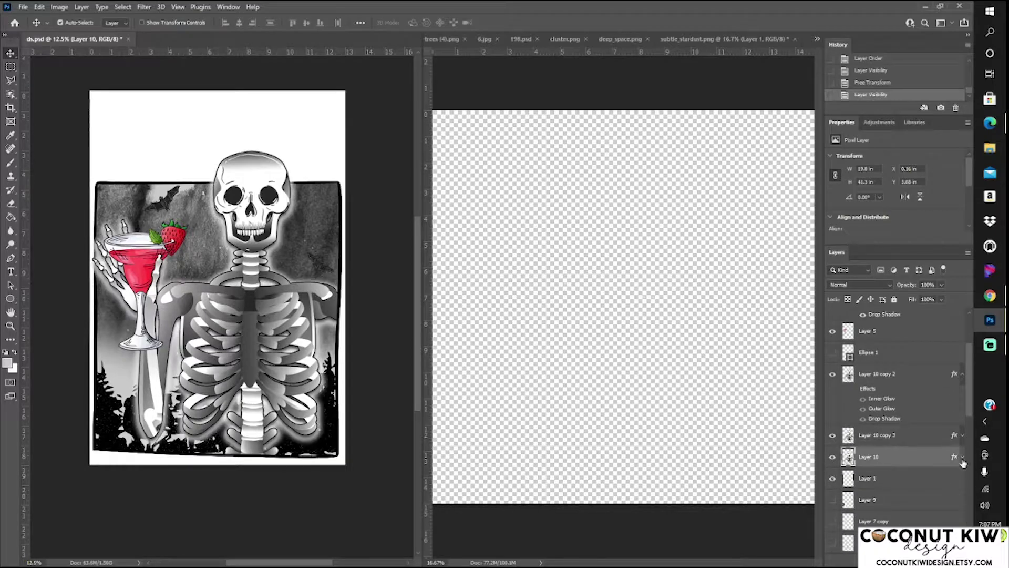
left_click(872, 413)
mouse_move(655, 173)
left_mouse_down()
mouse_move(640, 173)
mouse_move(634, 154)
mouse_move(632, 163)
left_mouse_up()
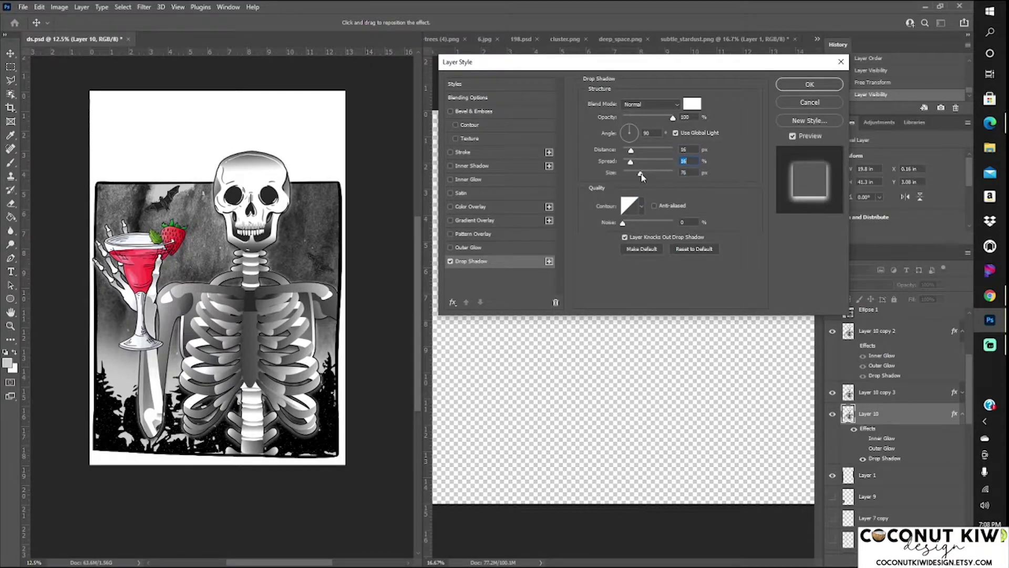
left_click(810, 85)
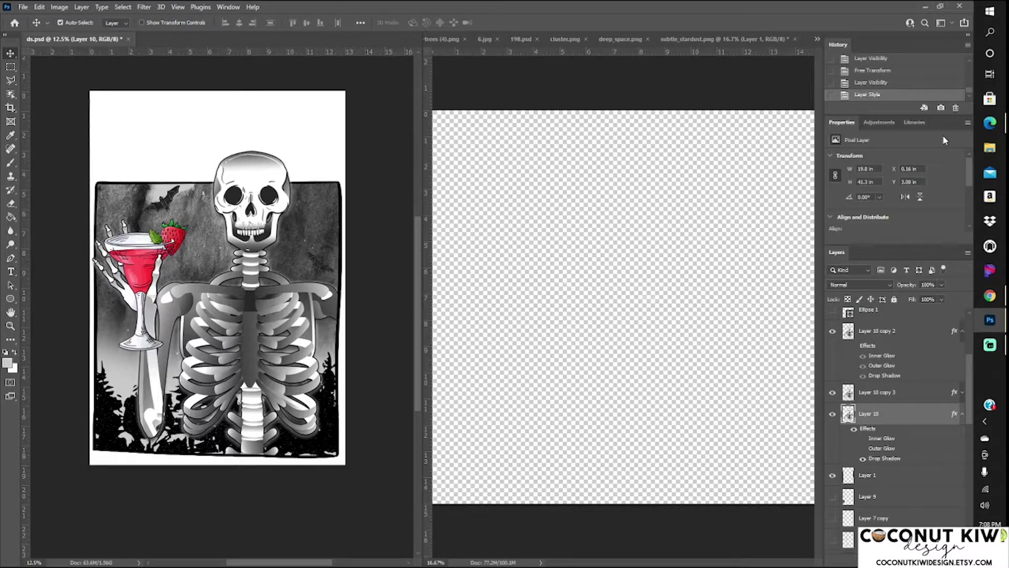
left_click(854, 429)
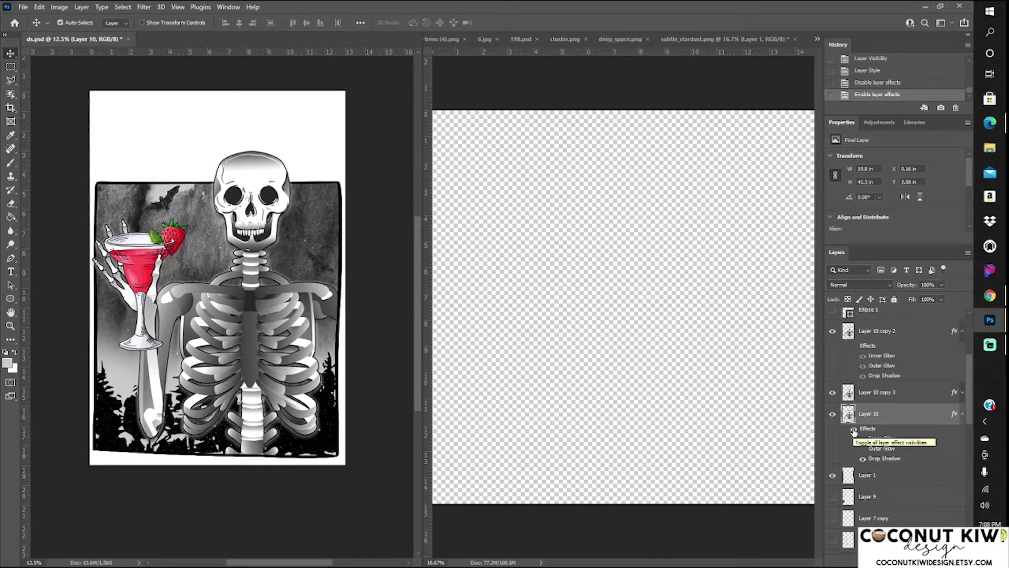
key("ctrl+s")
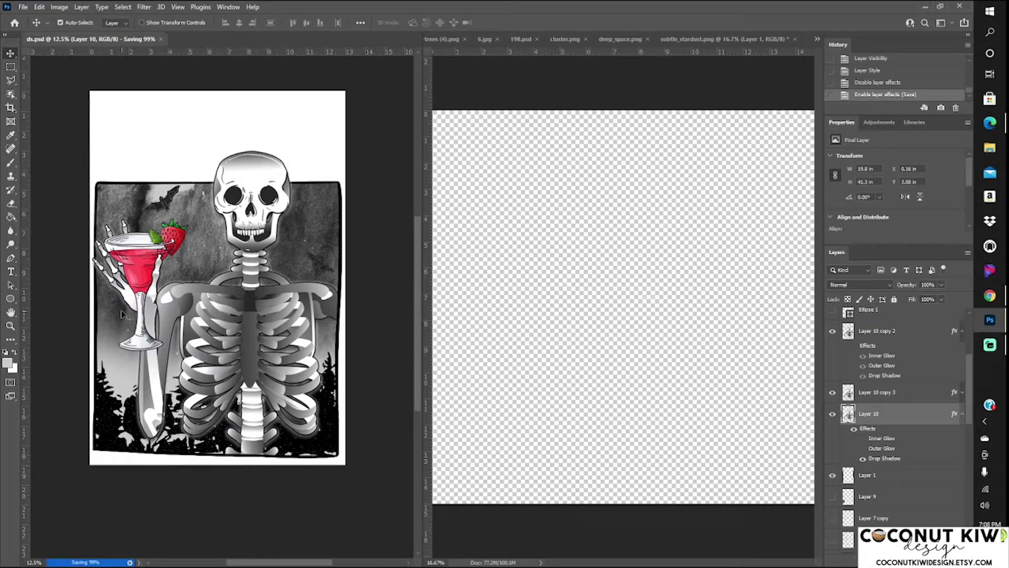
Set a red foreground, hide Layer 15, and paint a red stroke with a watercolour brush
left_click(7, 362)
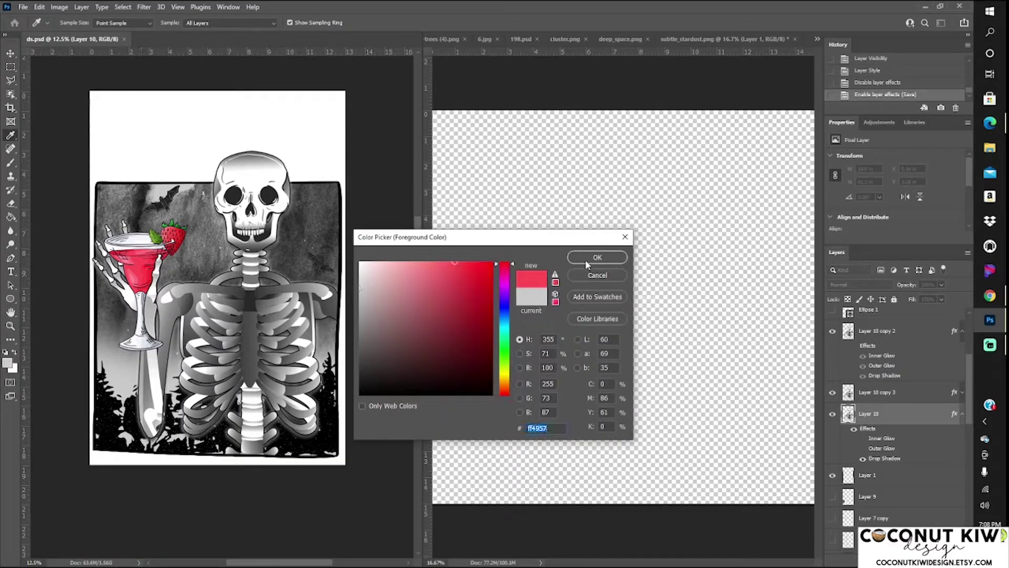
left_click(588, 260)
scroll(902, 420, "down", 5)
left_click(902, 499)
left_click(832, 499)
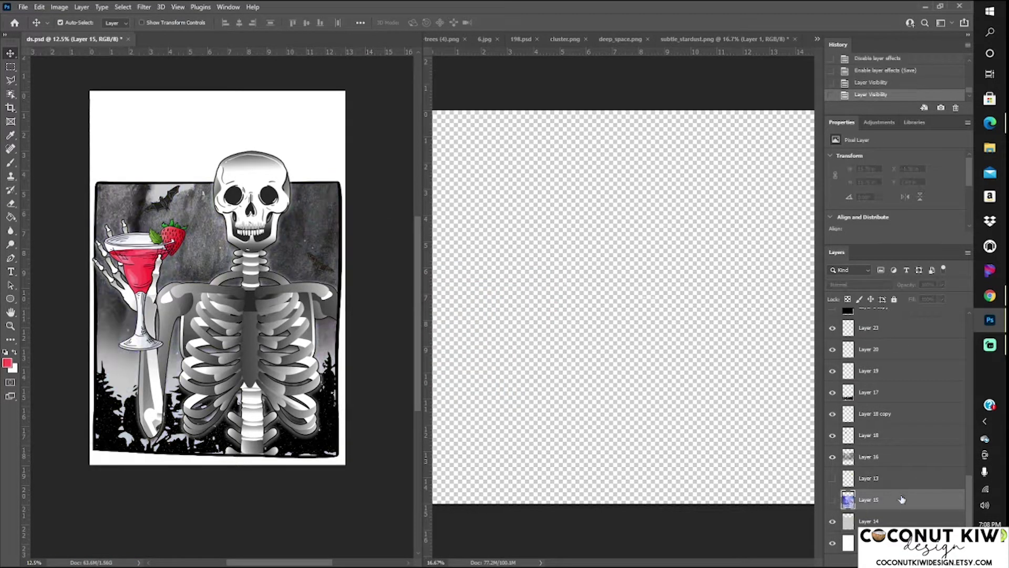
key("b")
left_click(76, 26)
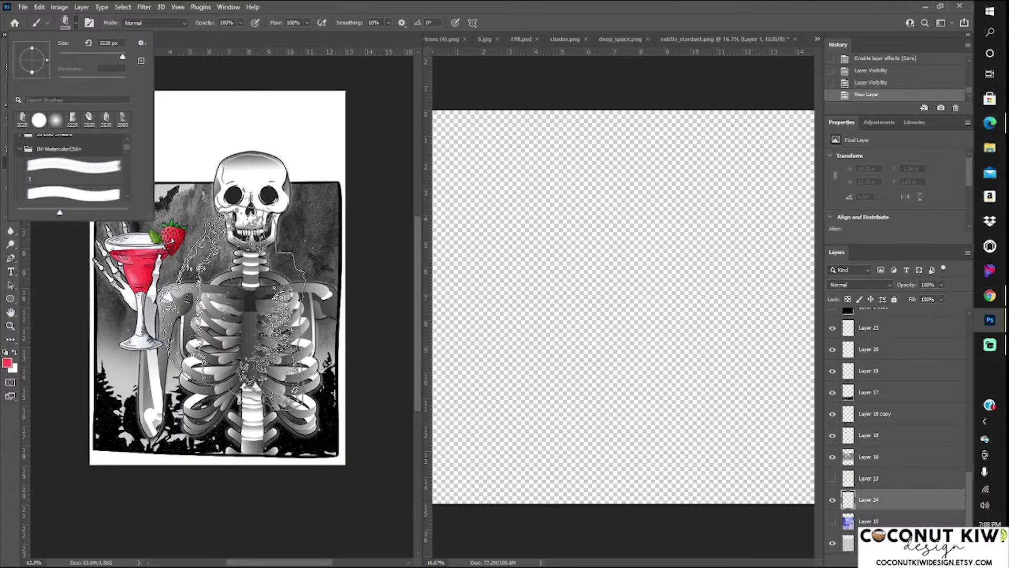
double_click(22, 120)
left_click(65, 22)
left_click(122, 122)
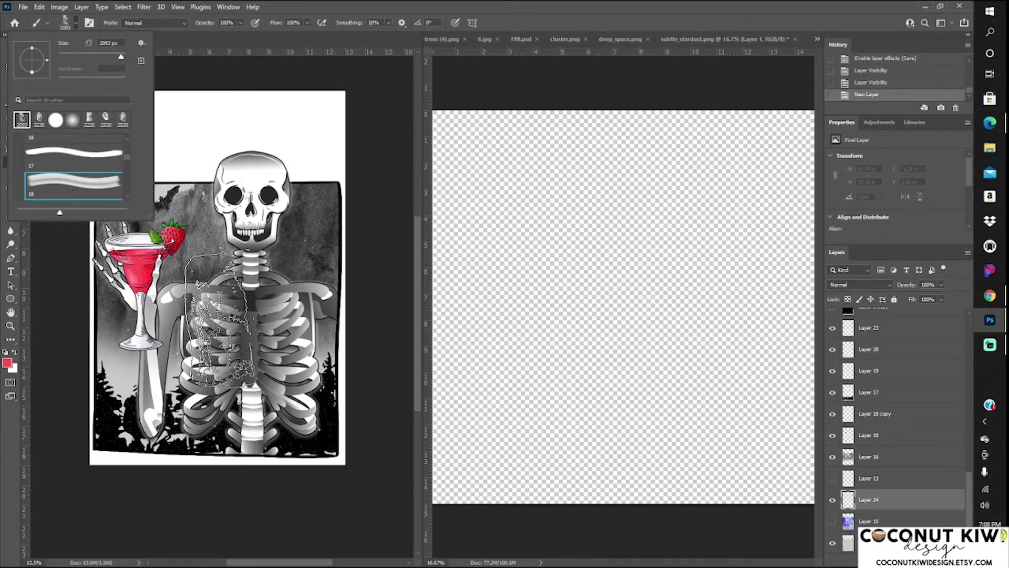
Rotate the red stroke 90° clockwise, then stretch and skew it across the background
left_click(192, 218)
left_click(39, 7)
left_click(205, 417)
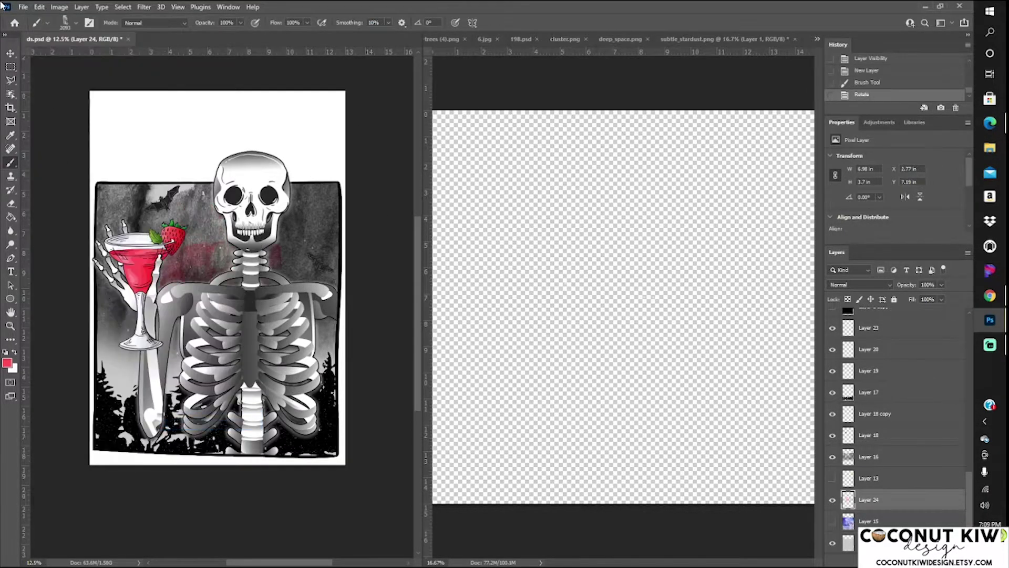
left_click(39, 6)
left_click(62, 236)
left_click_drag(221, 235, 218, 463)
left_click(39, 7)
left_click(210, 288)
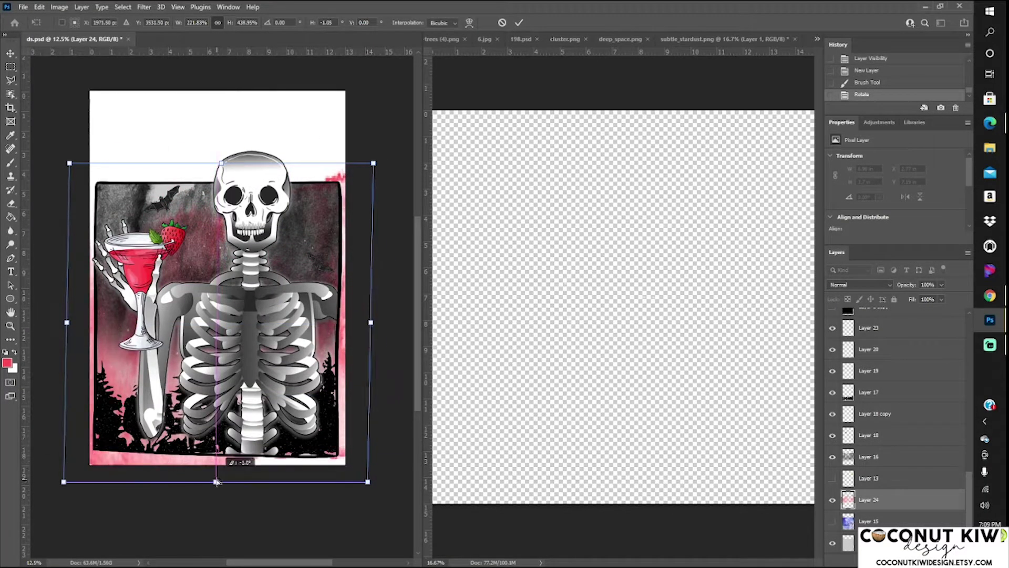
left_click_drag(221, 163, 234, 113)
key("Return")
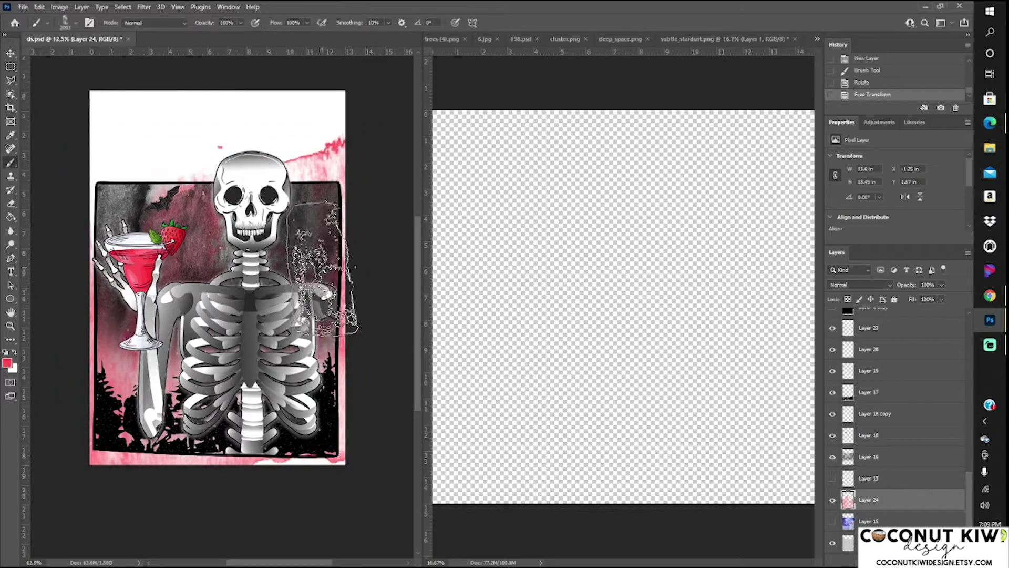
Hide the red wash, show the purple galaxy, and set the foreground colour to #ffd249
left_click(832, 500)
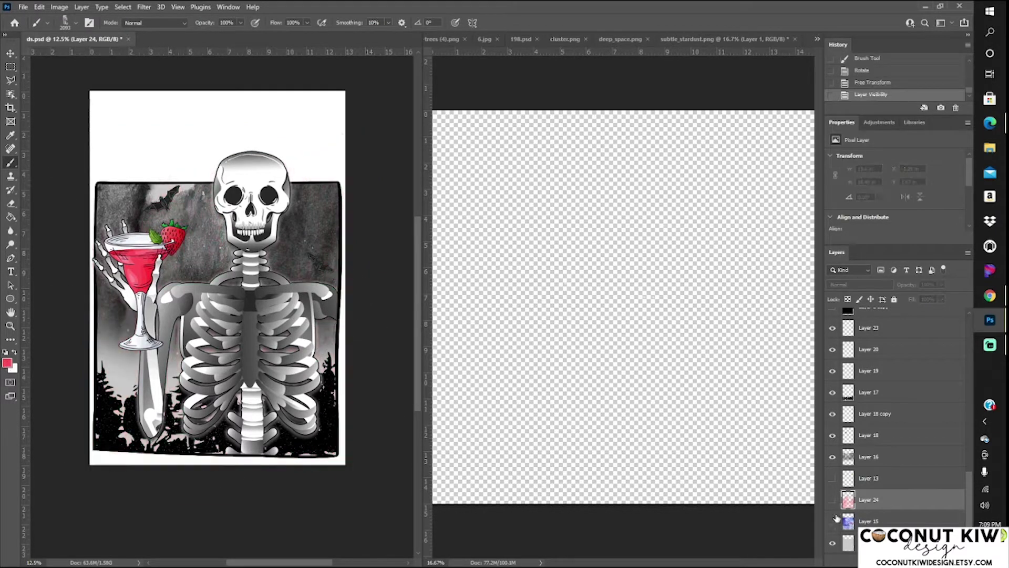
left_click(833, 521)
left_click(79, 23)
left_click(8, 363)
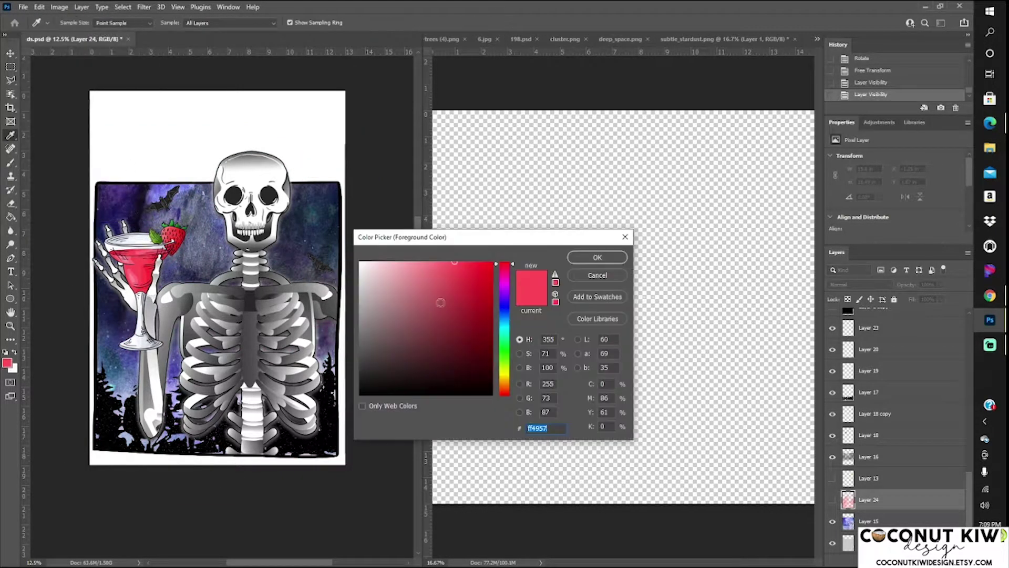
type("ffd249")
left_click(484, 279)
Paint a yellow dab on a new layer and rotate-stretch it across the lower background
key("Return")
key("ctrl+shift+alt+n")
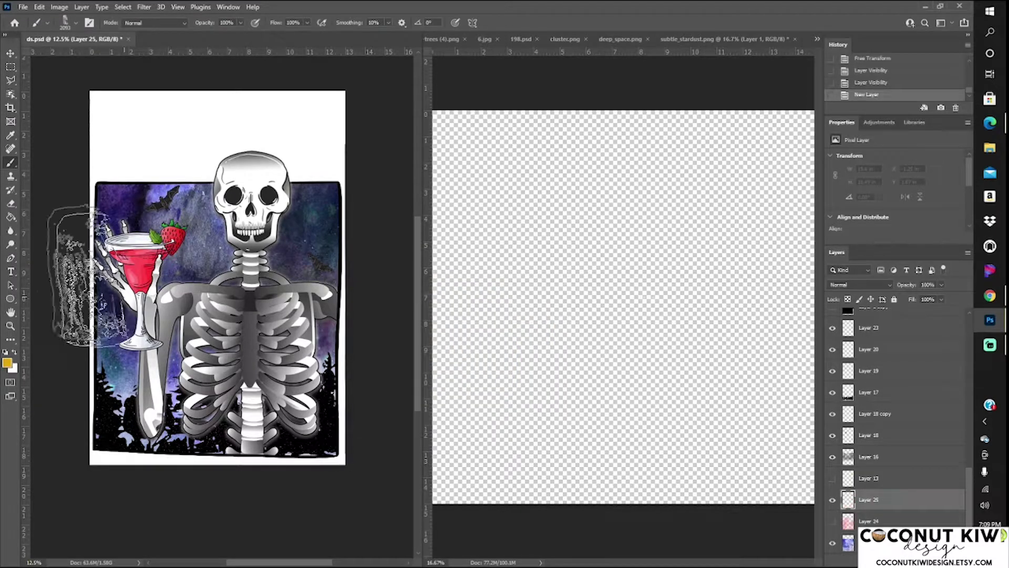
left_click_drag(213, 252, 226, 262)
left_click(39, 7)
left_click(207, 269)
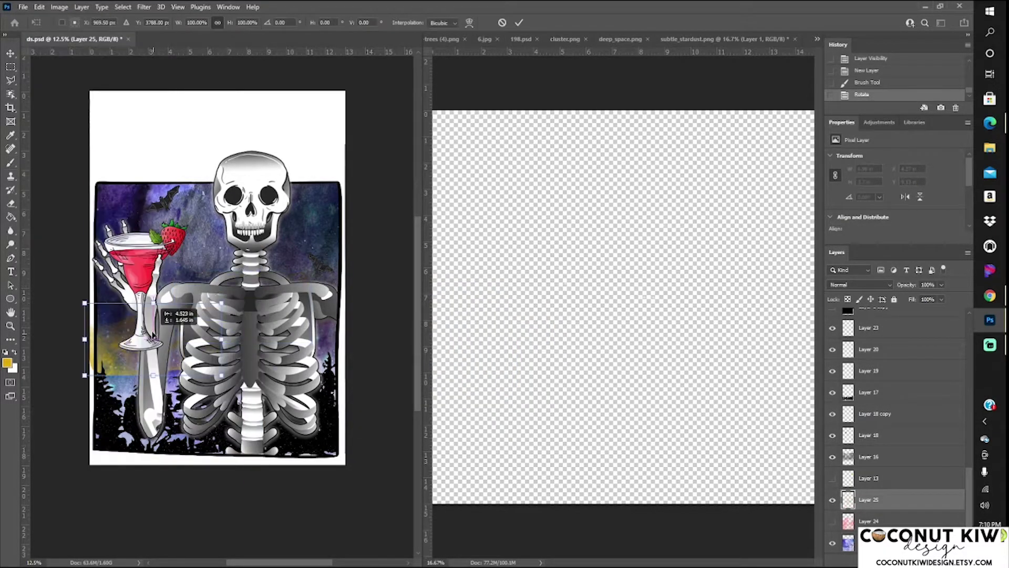
mouse_move(274, 368)
left_mouse_down()
mouse_move(229, 304)
mouse_move(85, 459)
left_mouse_up()
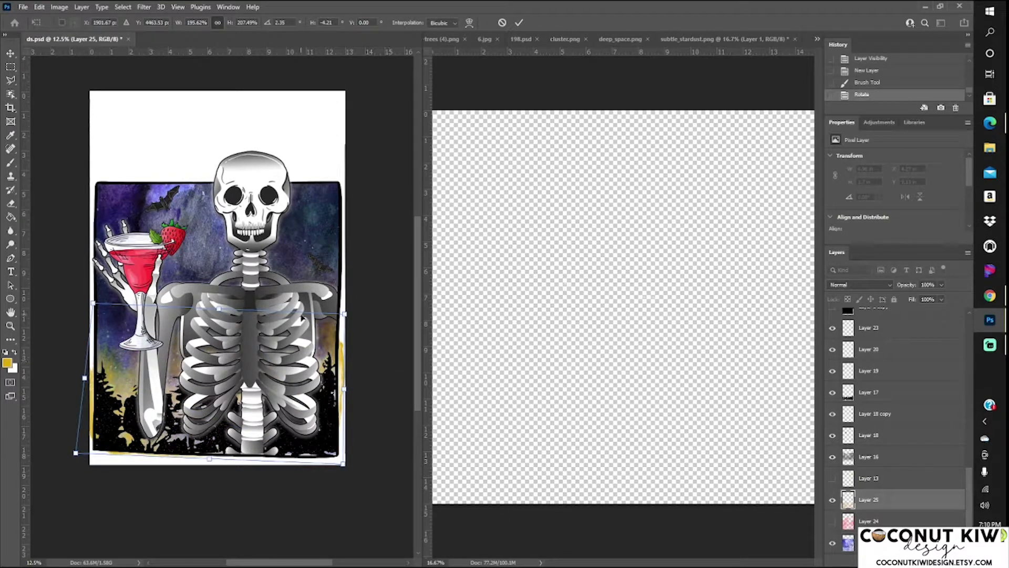
key("Return")
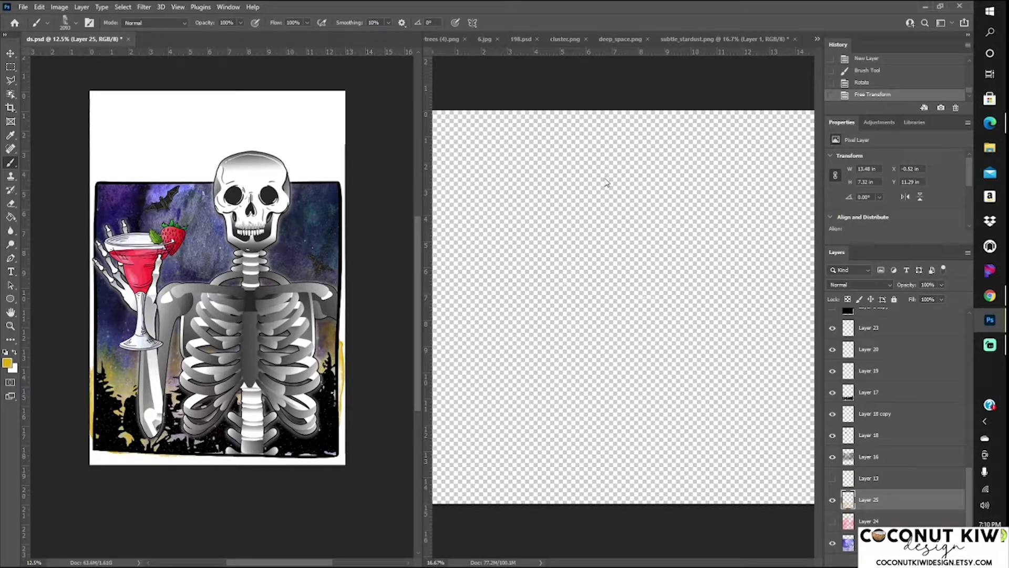
Hide the purple galaxy and pick a red paint colour for a new wash layer
scroll(833, 527, "down", 1)
left_click(833, 500)
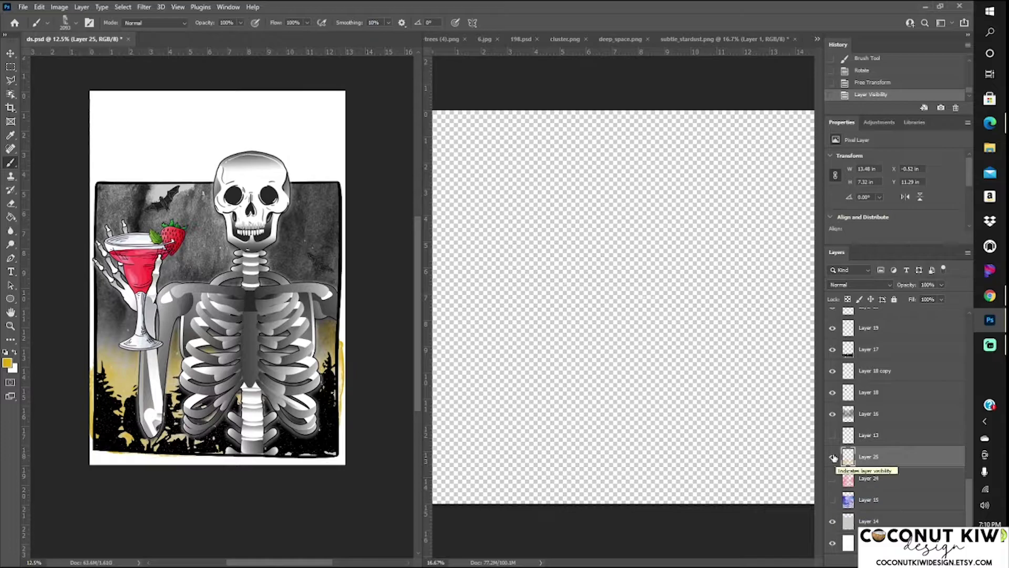
left_click(7, 362)
left_click_drag(505, 378, 503, 410)
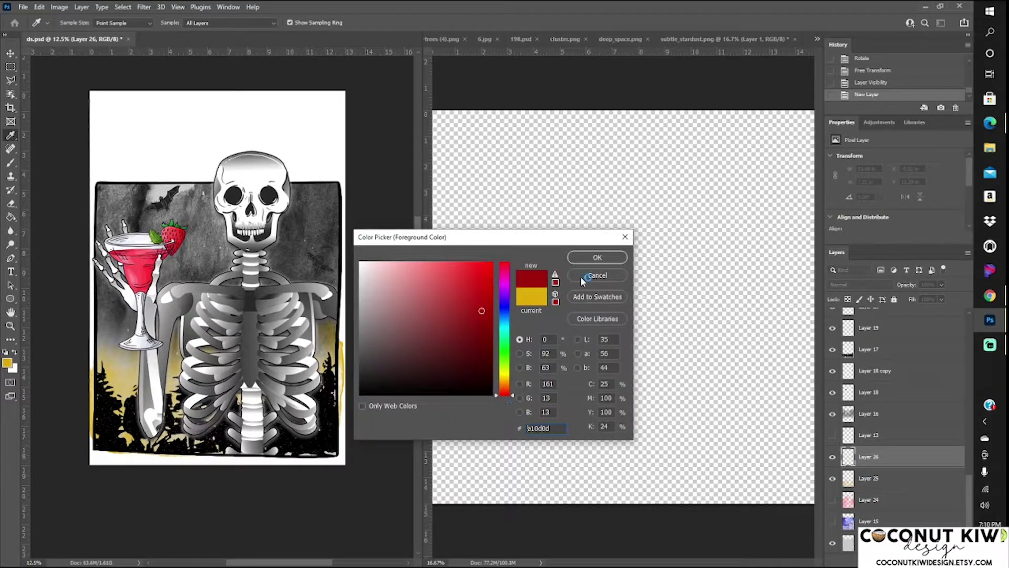
left_click(597, 257)
key("b")
Paint a red patch near the top, then tilt, widen and skew it across the page top
left_click_drag(173, 163, 221, 273)
left_click(39, 7)
left_click(209, 272)
left_click_drag(303, 213, 353, 219)
left_click_drag(162, 219, 90, 223)
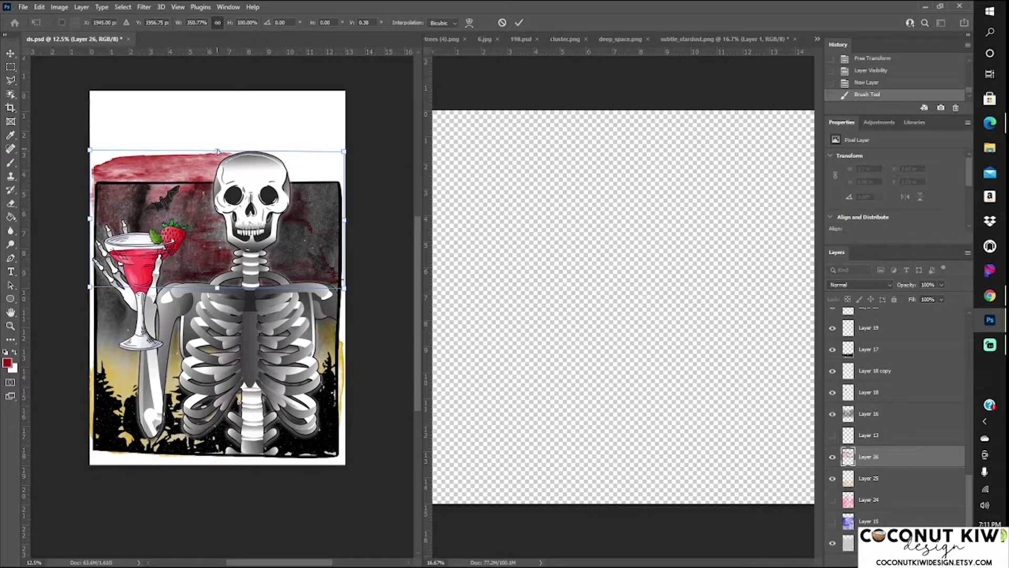
left_click_drag(217, 152, 252, 112)
left_click_drag(90, 200, 79, 203)
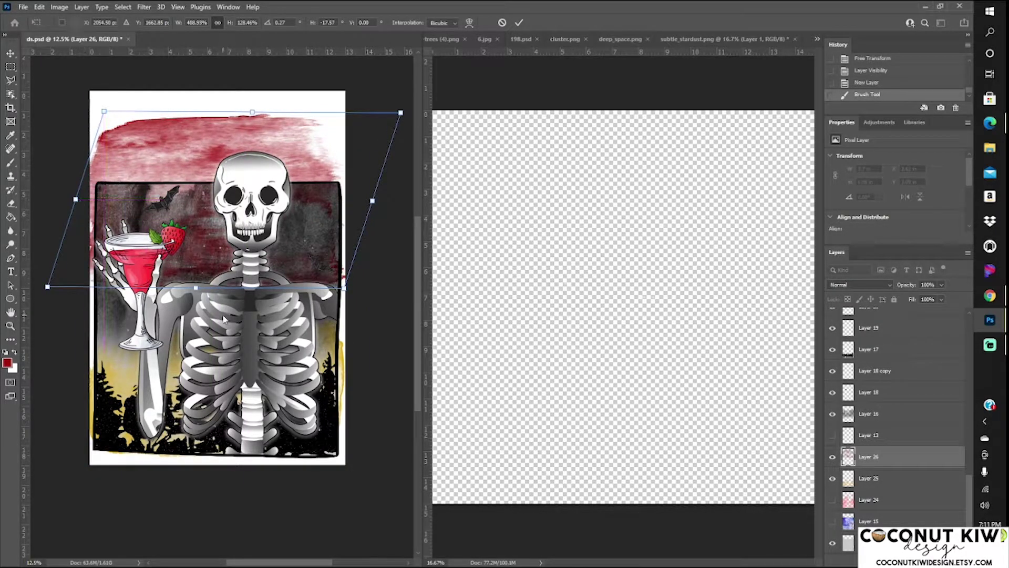
key("Return")
Set an orange paint colour on a new layer with a textured watercolour brush
left_click(7, 362)
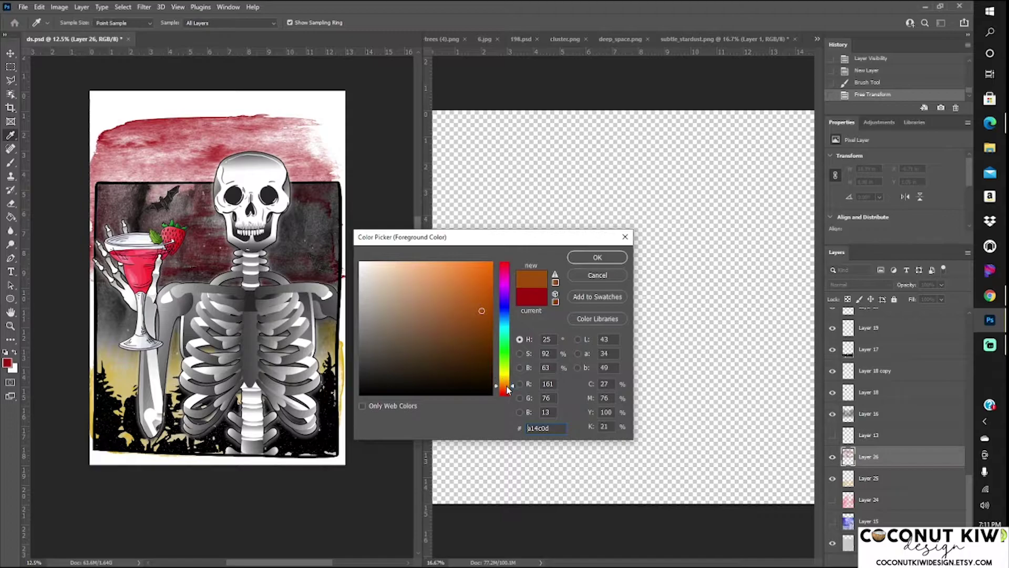
left_click_drag(504, 389, 505, 386)
left_click(597, 257)
key("b")
key("ctrl+shift+alt+n")
right_click(103, 128)
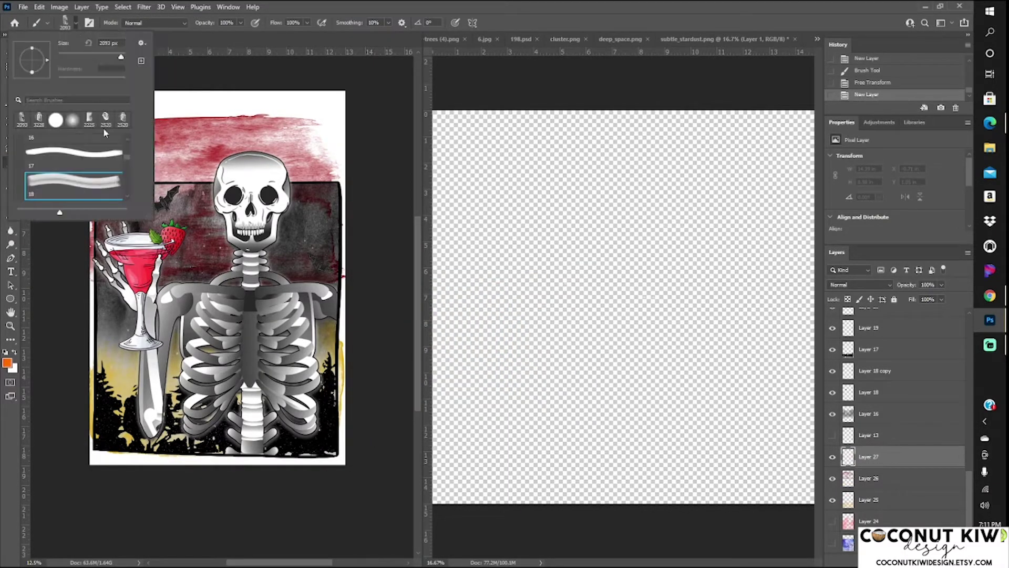
left_click(236, 305)
Paint an orange dab and stretch it into a glow behind the ribcage
left_click(39, 7)
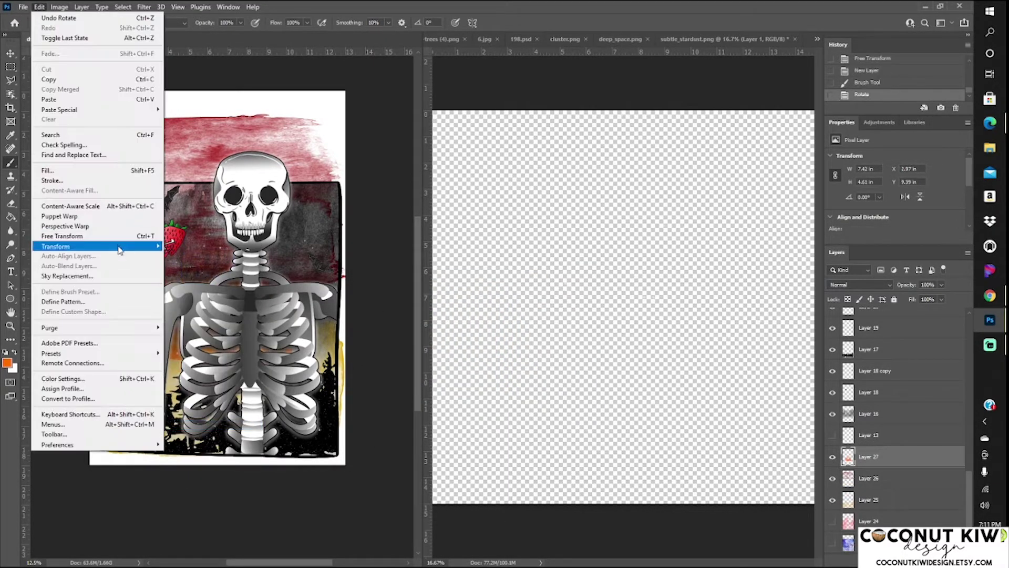
left_click(181, 265)
left_click_drag(149, 320, 84, 321)
left_click_drag(292, 365, 351, 414)
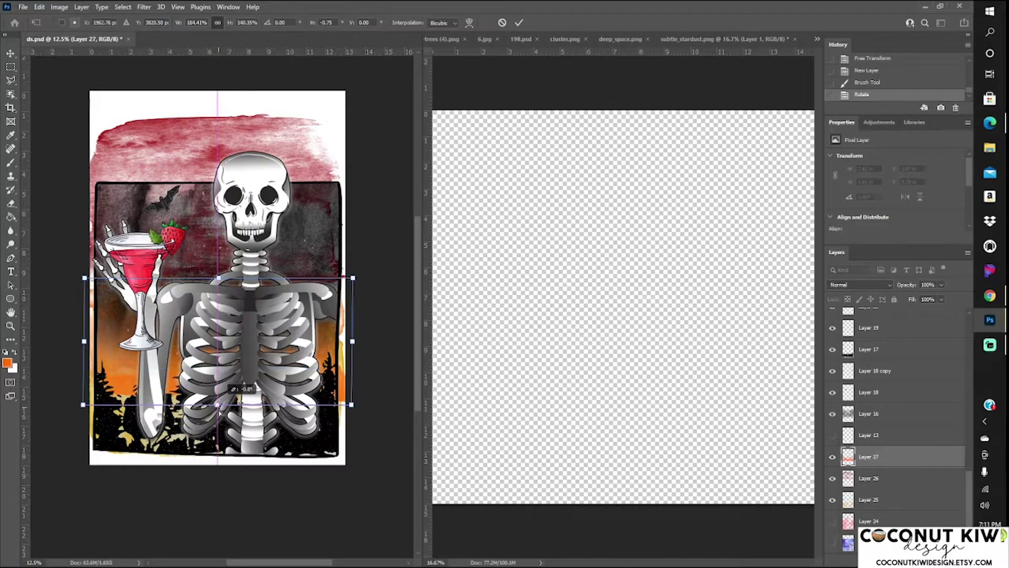
left_click_drag(217, 275, 218, 245)
key("Return")
Erase the stray orange at the bottom-left with the eraser
key("e")
scroll(326, 426, "down", 1)
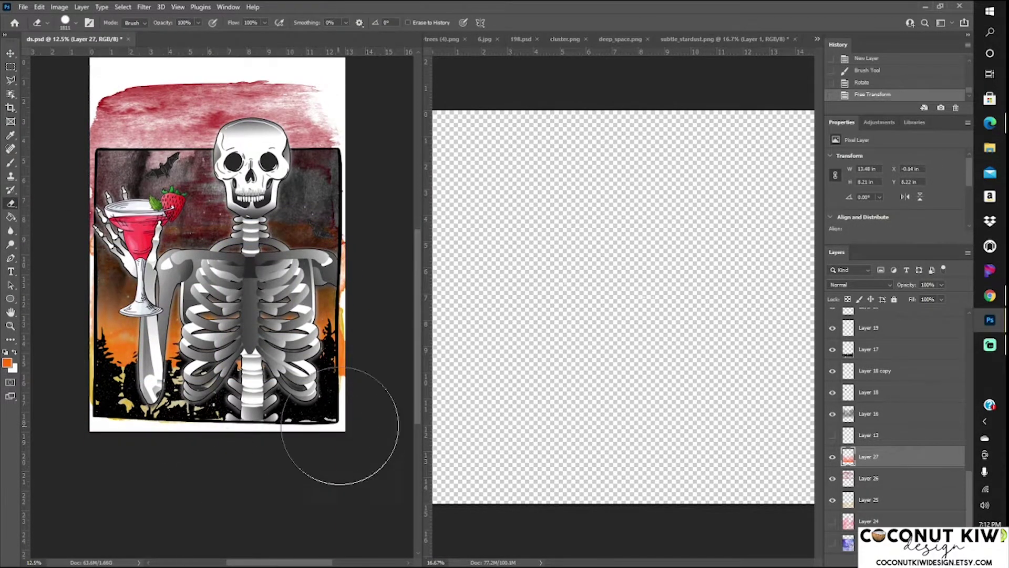
left_click(64, 23)
left_click(128, 402)
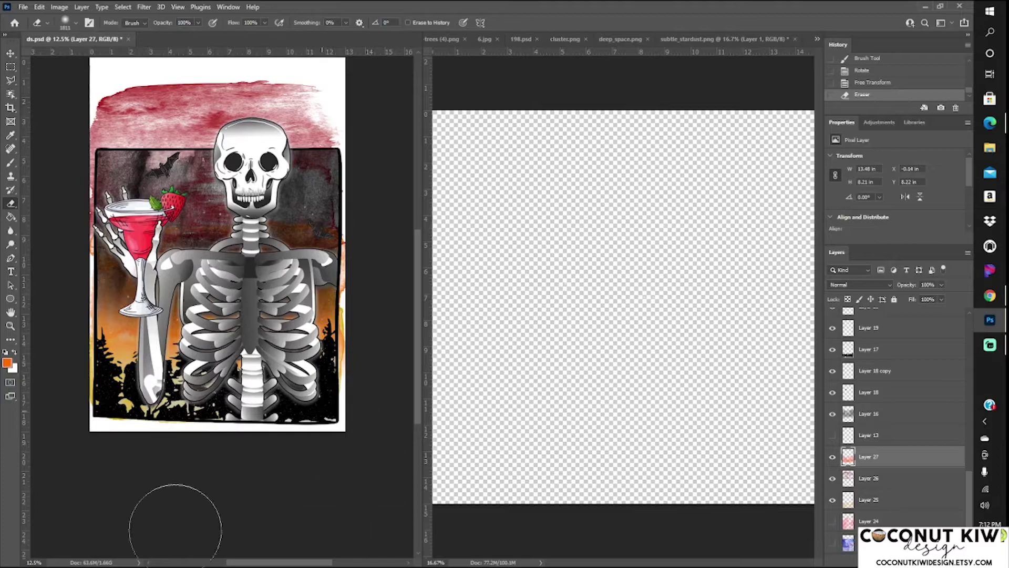
left_click(874, 480)
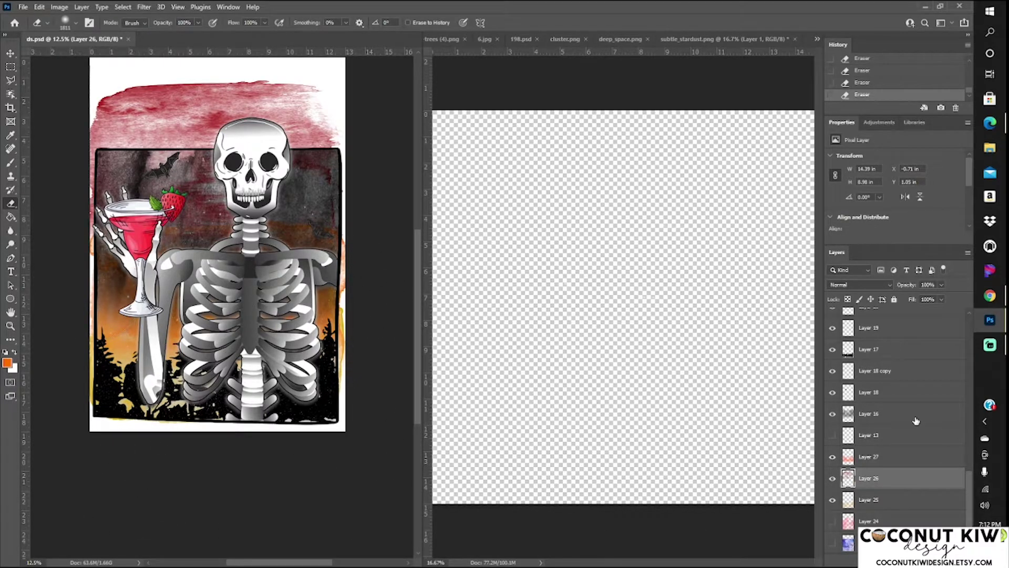
scroll(893, 420, "up", 3)
Select everything outside the frame and erase the red and orange washes spilling past it
key("ctrl+plus")
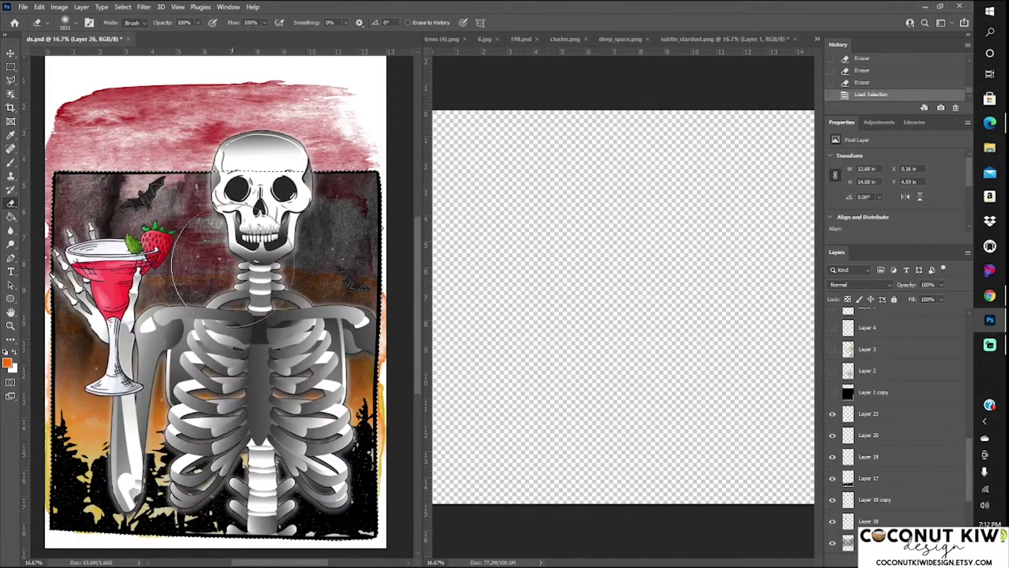
left_click(122, 7)
left_click(139, 47)
left_click(76, 23)
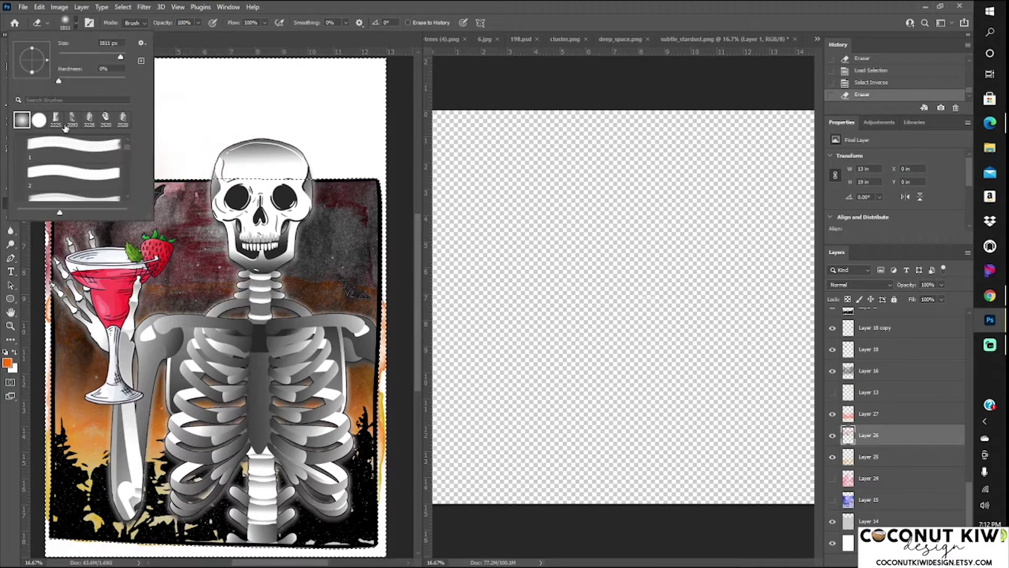
left_click_drag(389, 105, 52, 126)
key("alt+bracketright")
left_click_drag(362, 234, 368, 400)
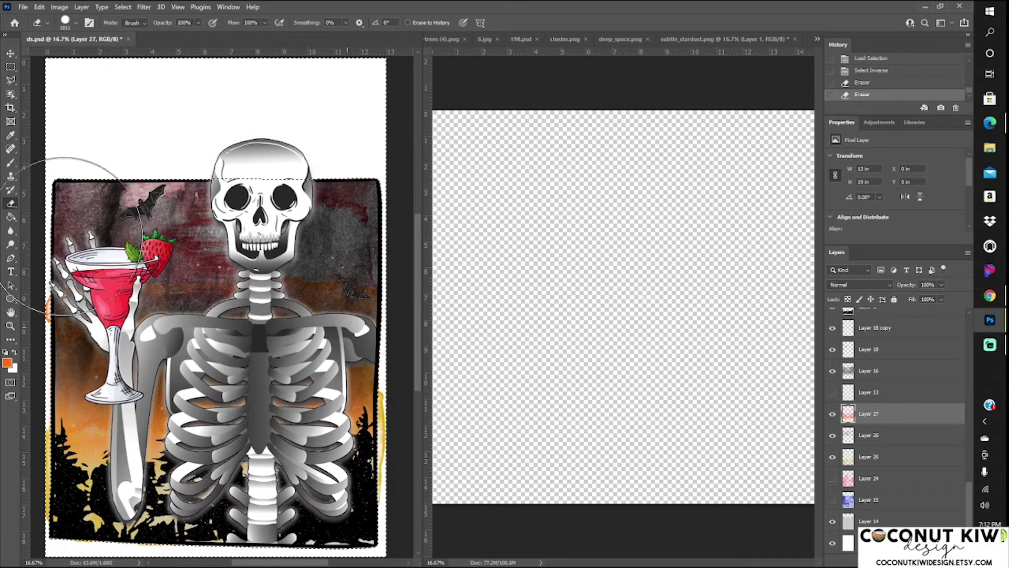
left_click(868, 457)
scroll(272, 261, "down", 1)
Deselect, then toggle the yellow, red and orange glows and the galaxy on and off to compare
key("ctrl+d")
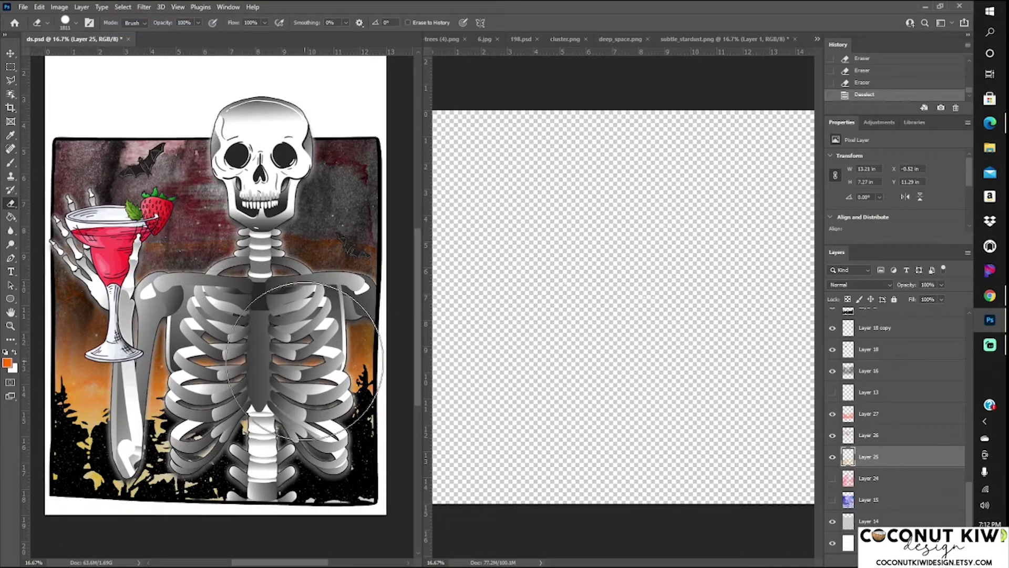
left_click(833, 502)
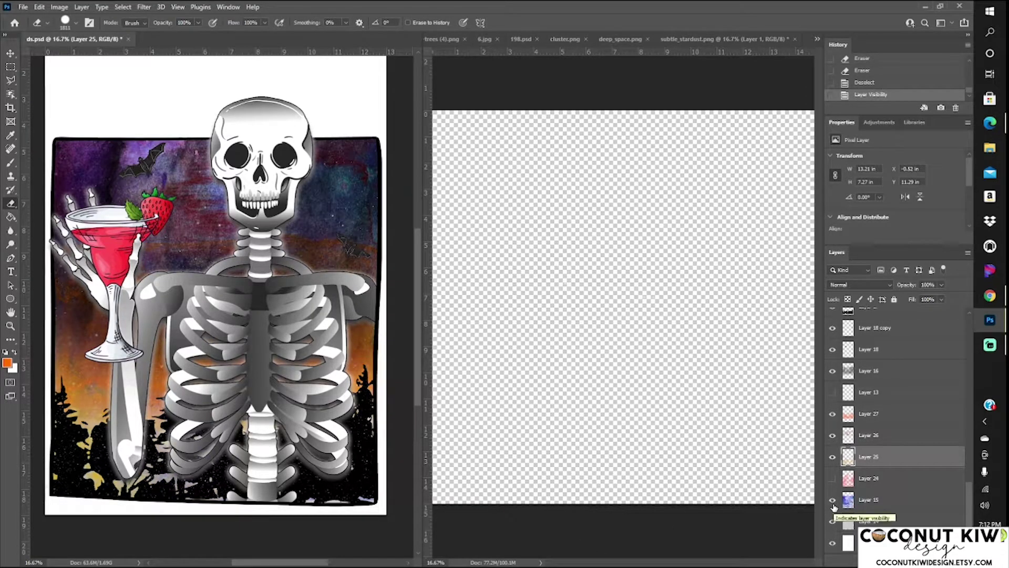
left_click_drag(833, 457, 834, 422)
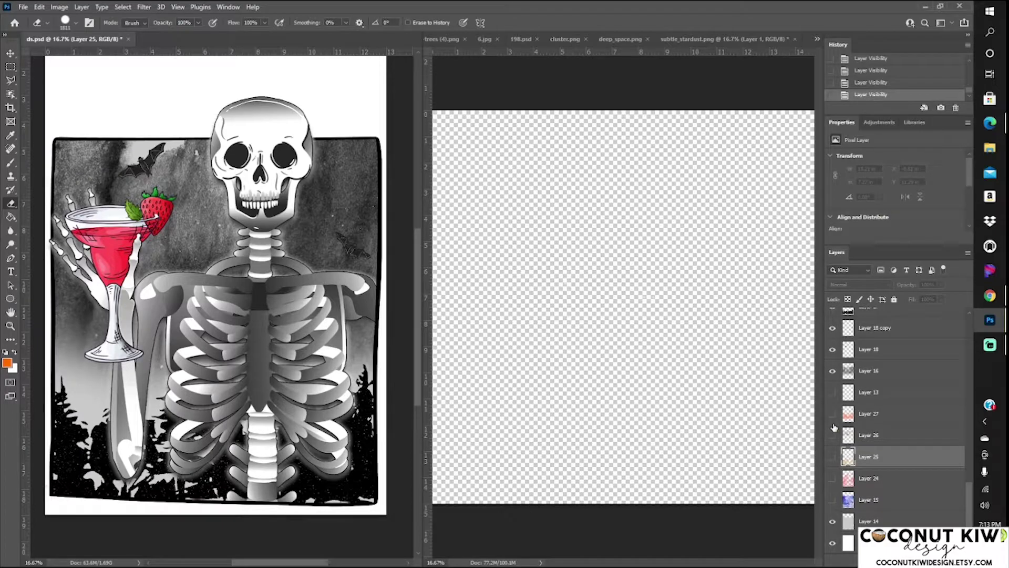
left_click(833, 457)
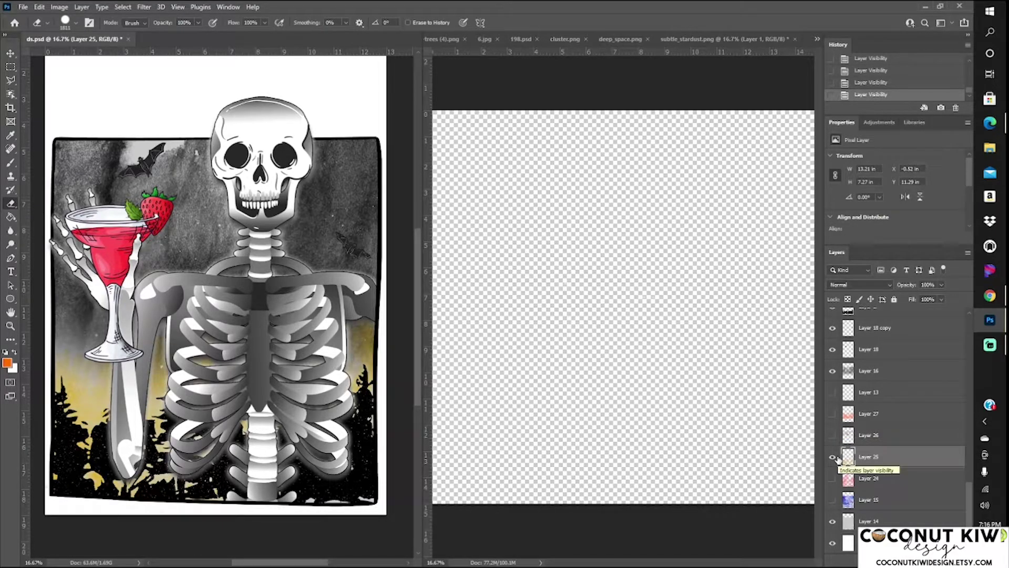
left_click(832, 457)
left_click(832, 414)
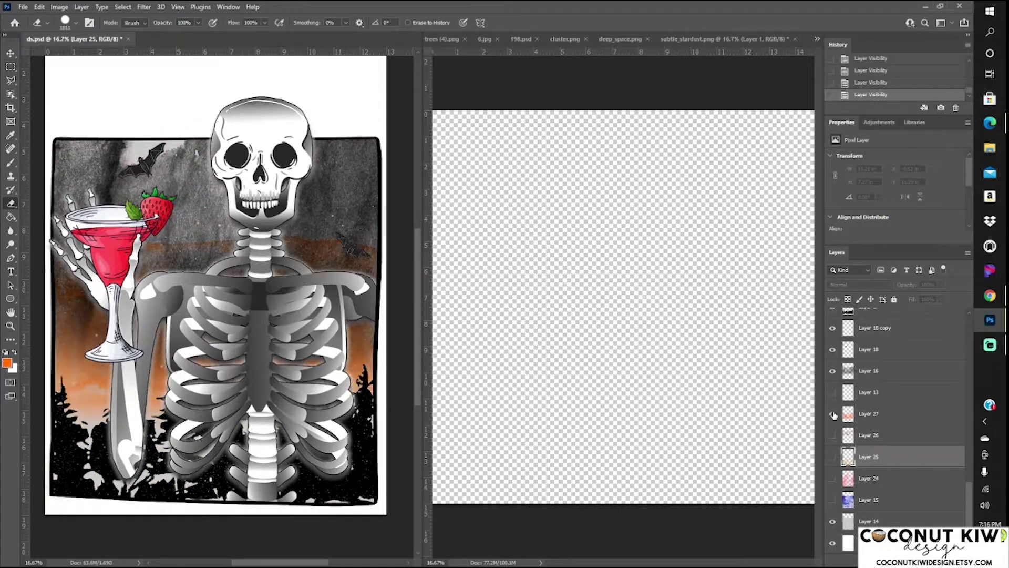
left_click(832, 414)
left_click(832, 500)
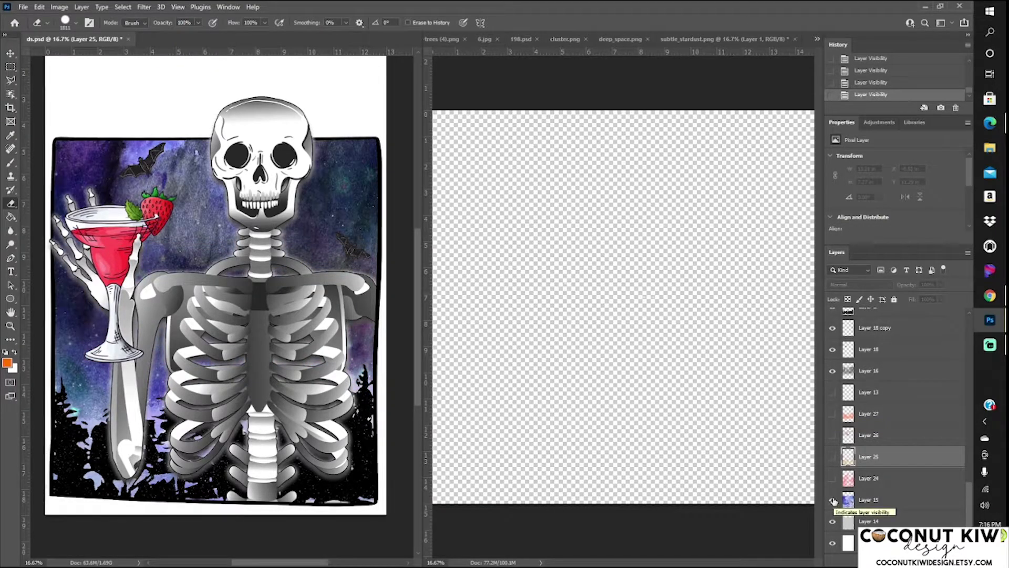
left_click(832, 499)
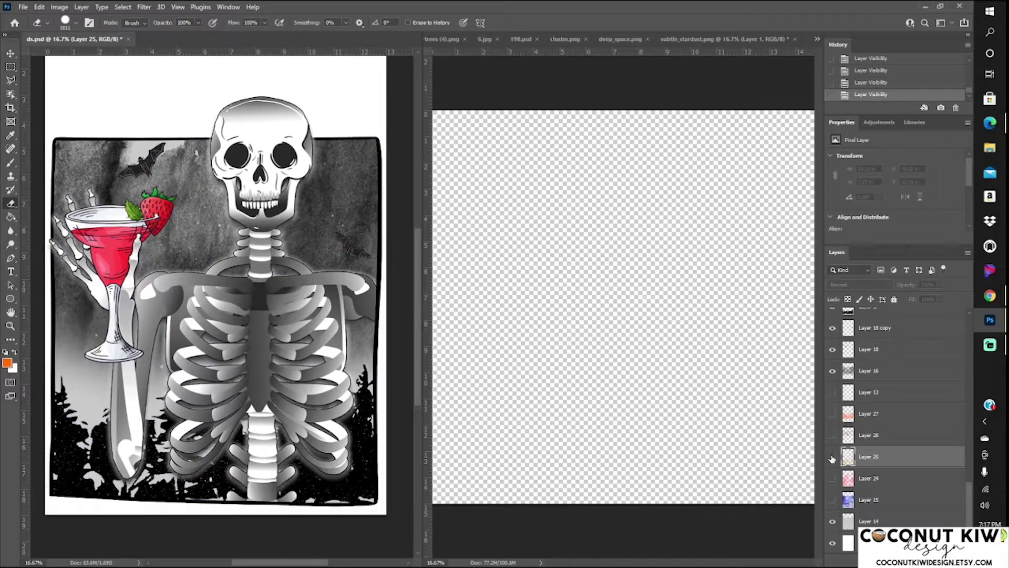
left_click(832, 457)
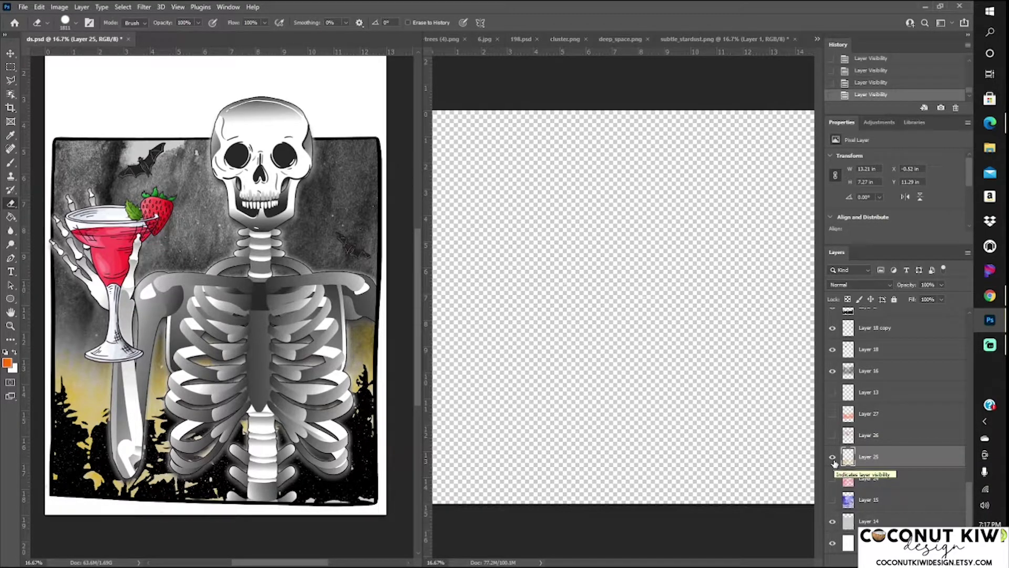
left_click(832, 500)
Lower the galaxy layer's opacity, then hide it and the yellow glow
left_click(867, 500)
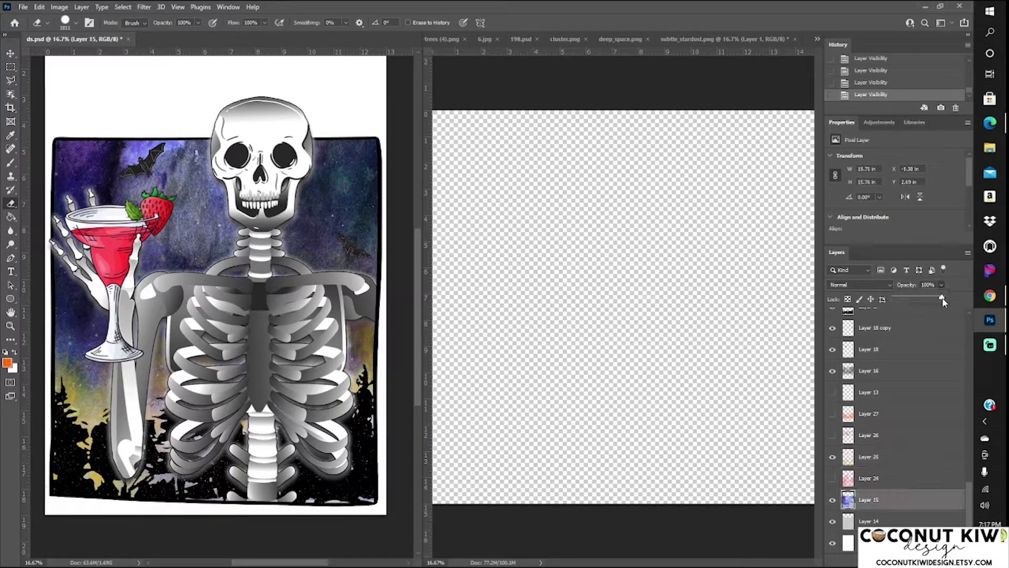
left_click_drag(942, 284, 919, 300)
left_click(833, 500)
left_click(832, 457)
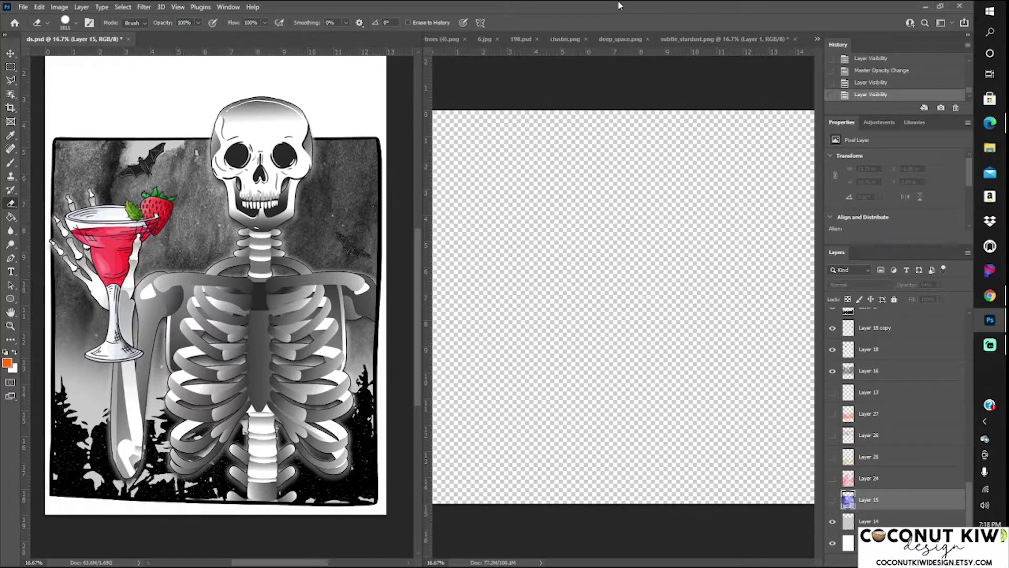
Delete Layer 13, the yellow glow layer
left_click(875, 394)
left_click(832, 392)
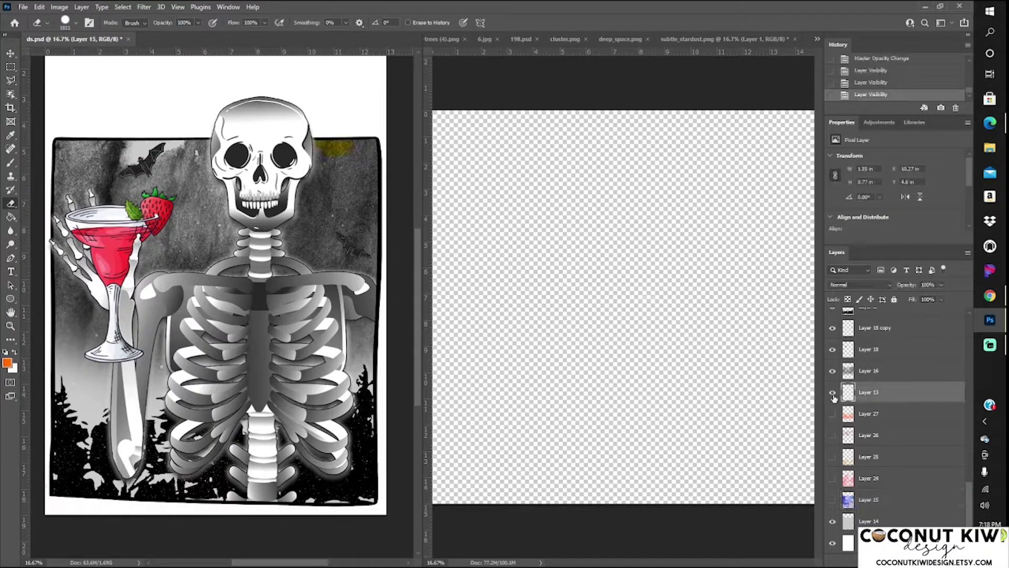
key("Delete")
Briefly show Layers 3, 2, 6 and 8 to check their content, then hide the beige skeletons again
scroll(893, 421, "down", 5)
left_click(832, 414)
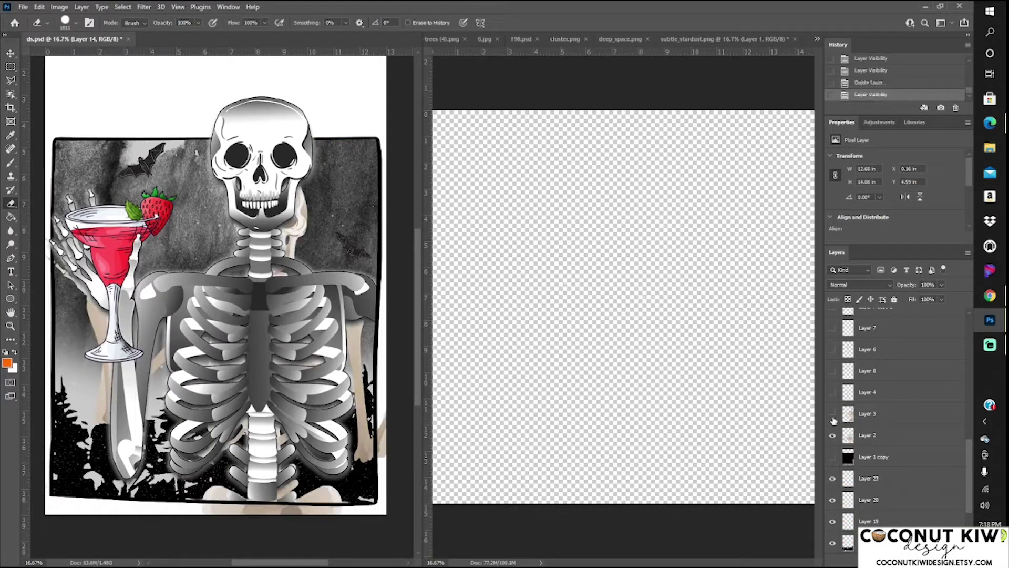
left_click(832, 435)
left_click(832, 413)
left_click(833, 435)
scroll(894, 394, "up", 2)
left_click(832, 435)
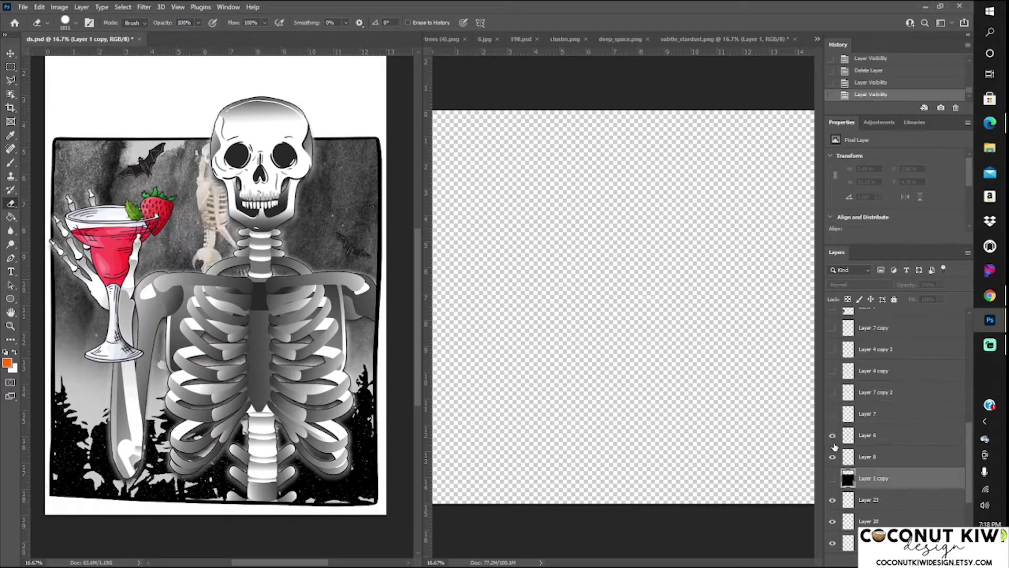
left_click(832, 457)
left_click(832, 435)
Inspect Layer 10 copy 2's effects, select Layer 9, and crop the canvas around the design
scroll(894, 420, "down", 3)
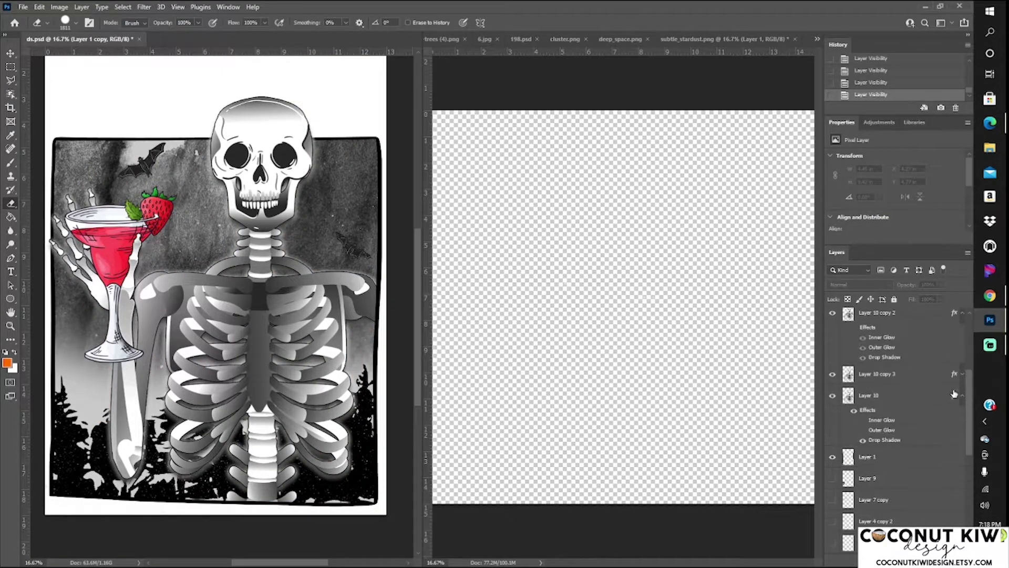
scroll(894, 420, "down", 1)
left_click(962, 442)
left_click(887, 383)
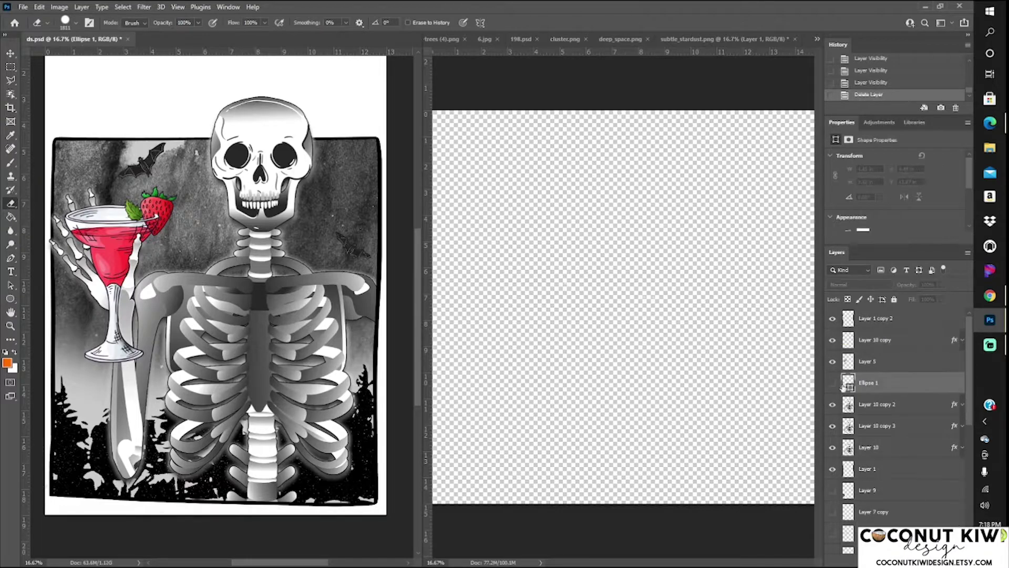
scroll(894, 410, "down", 3)
left_click(883, 339)
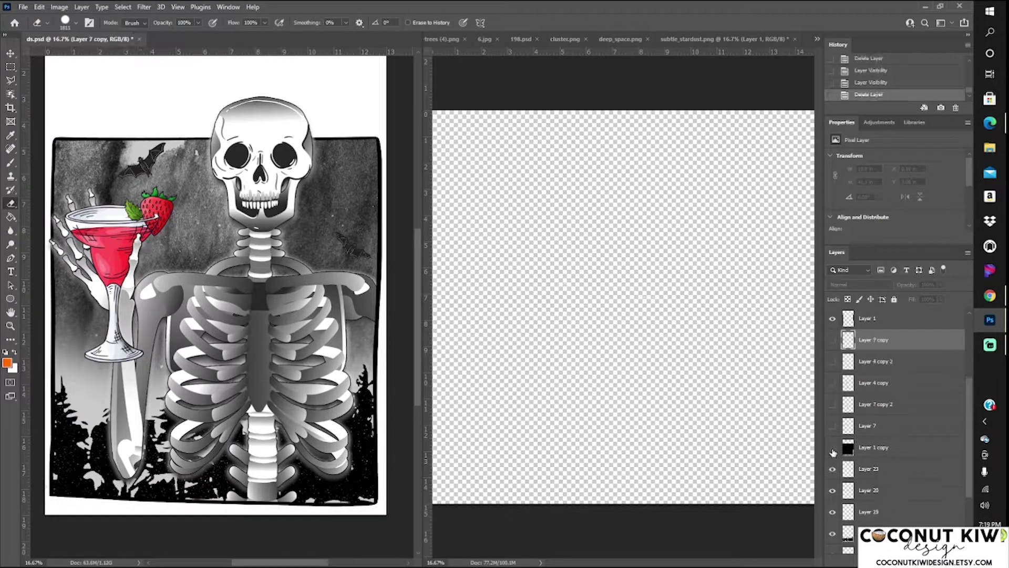
key("c")
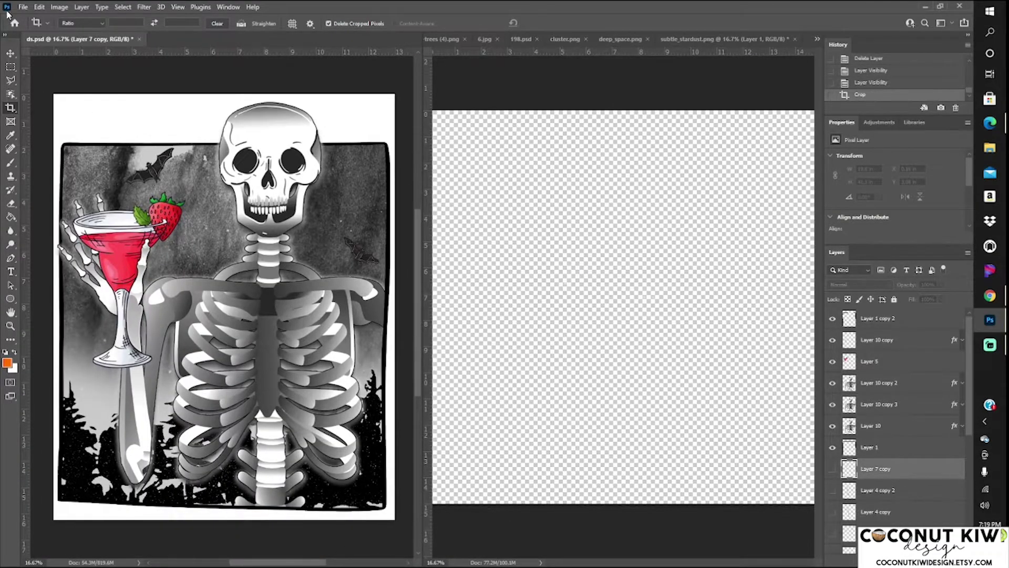
key("ctrl+s")
Give Layer 10's white drop shadow glow Spread 28 and a smaller Size of 49
left_click(963, 426)
double_click(885, 470)
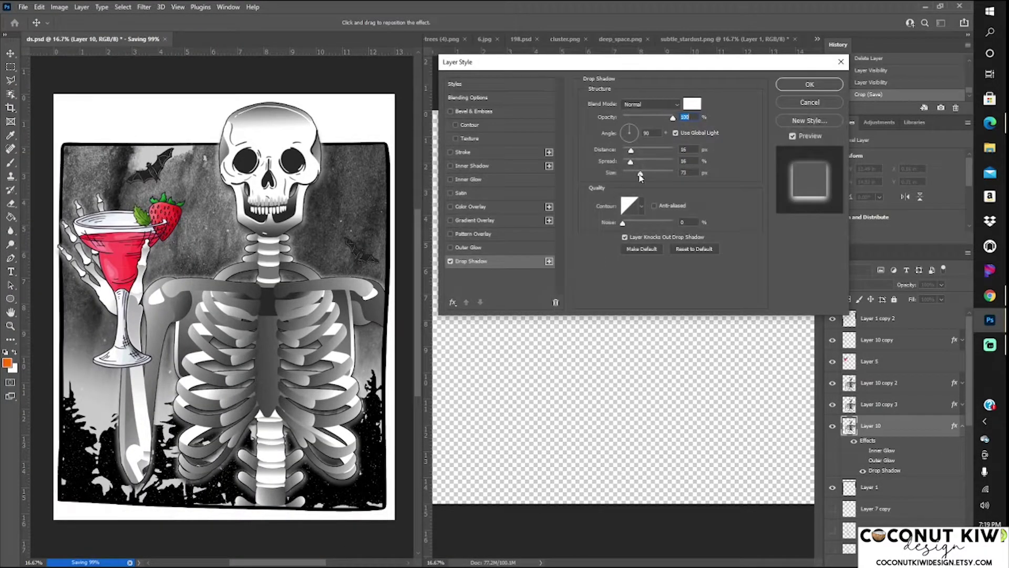
left_click_drag(630, 161, 637, 161)
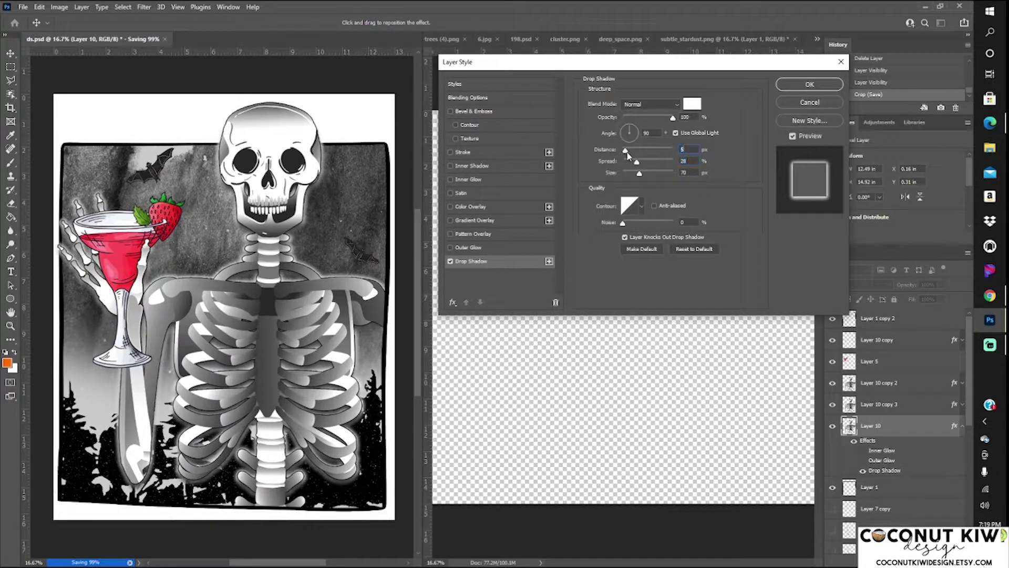
left_click_drag(640, 173, 640, 176)
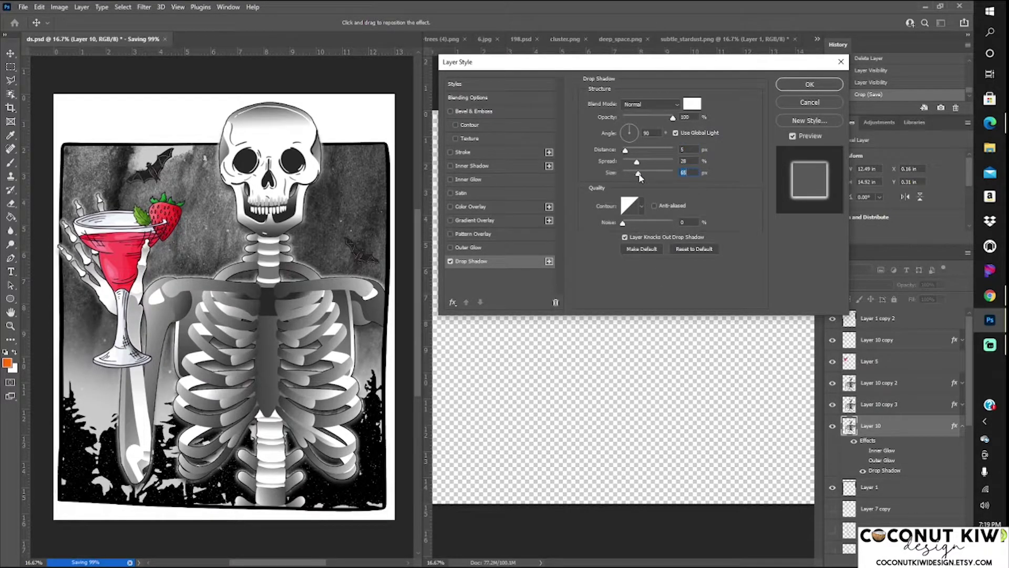
left_click(810, 84)
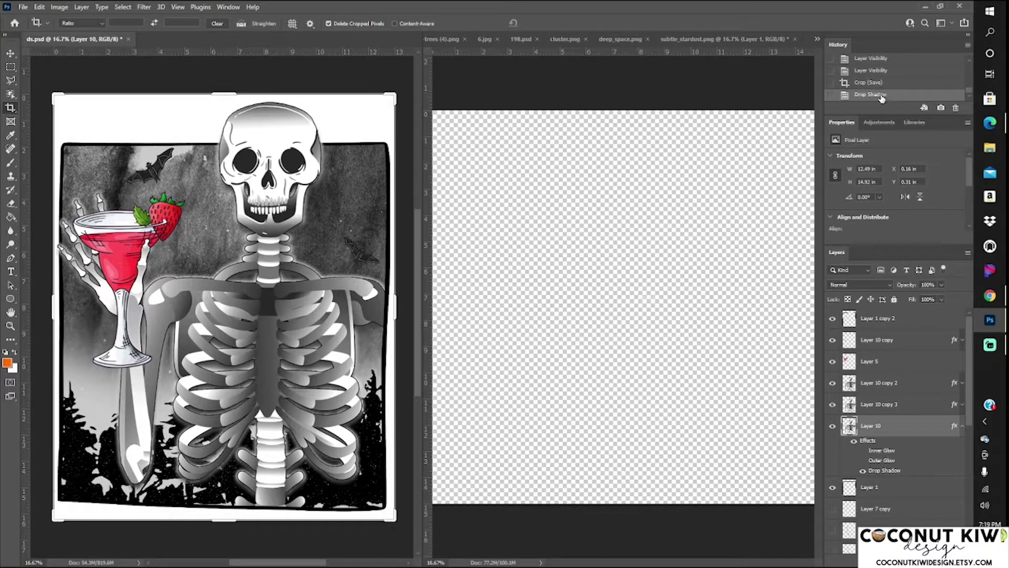
Close subtle_stardust.png, deep_space.png, the other reference images and the inspiration board
key("v")
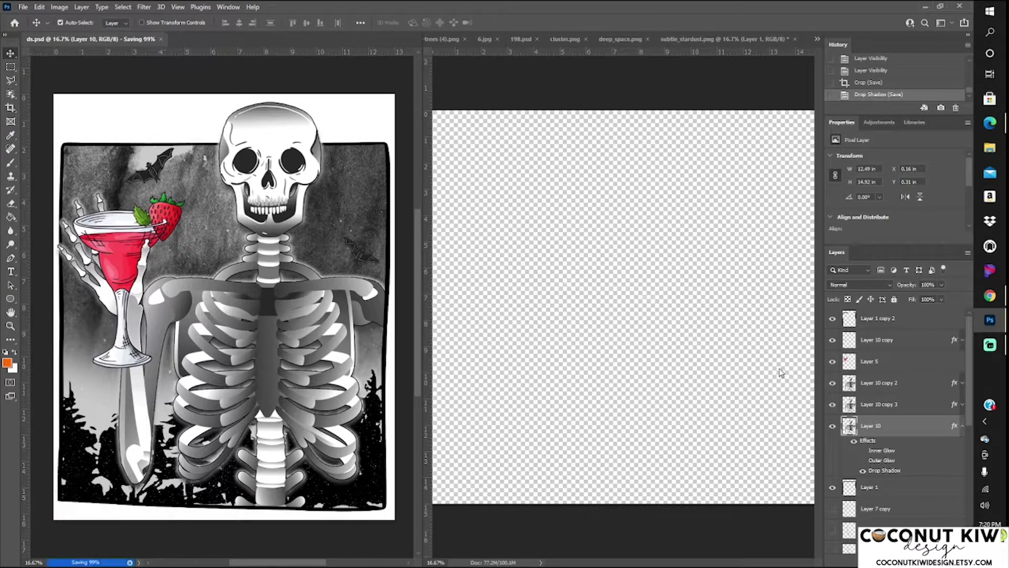
left_click(796, 39)
left_click(657, 39)
left_click(608, 40)
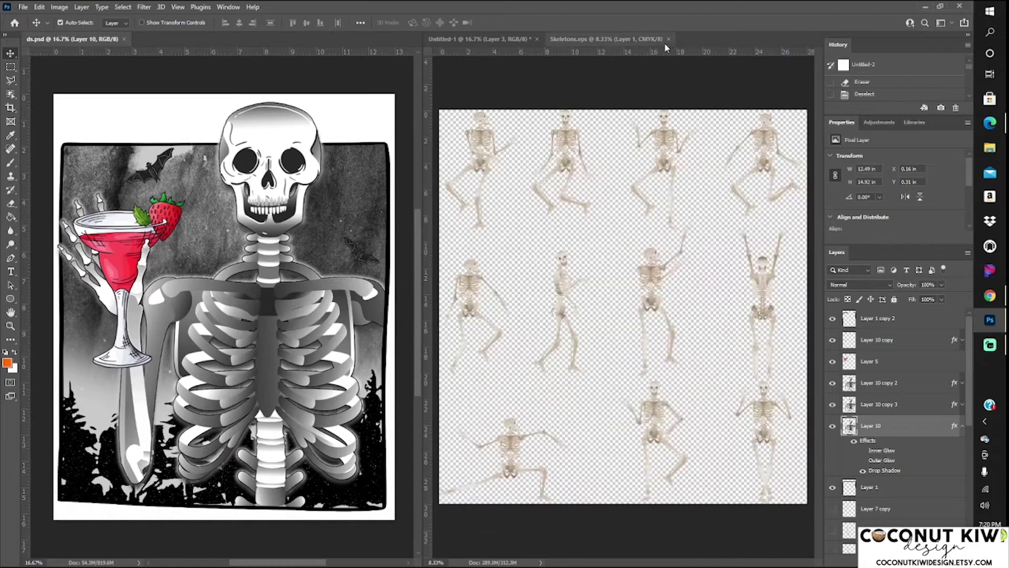
left_click(574, 39)
left_click(482, 57)
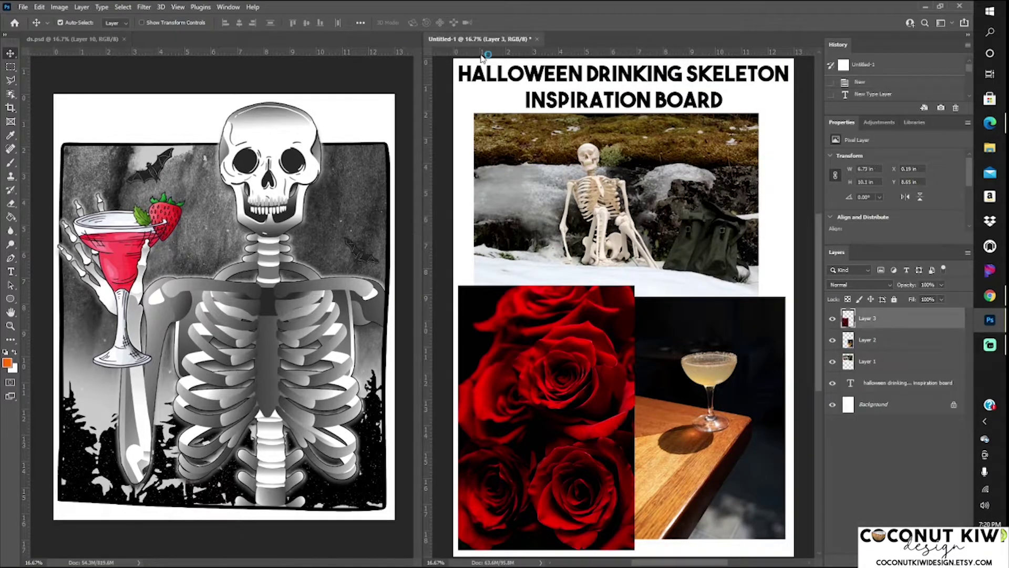
left_click(538, 39)
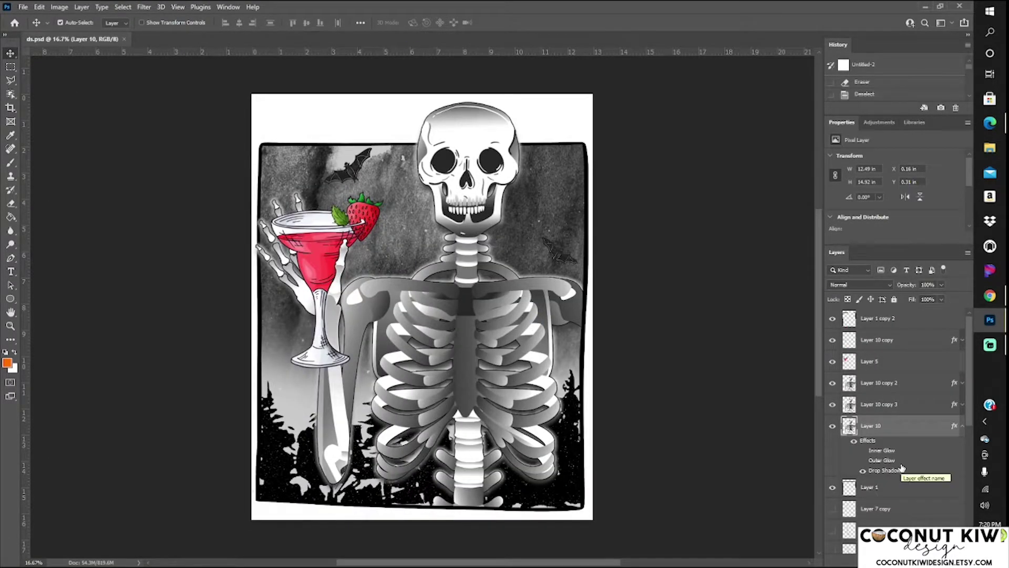
Open three skeleton EPS files from the Skeleton Full Body folder, rasterizing each
left_click(24, 6)
left_click(32, 29)
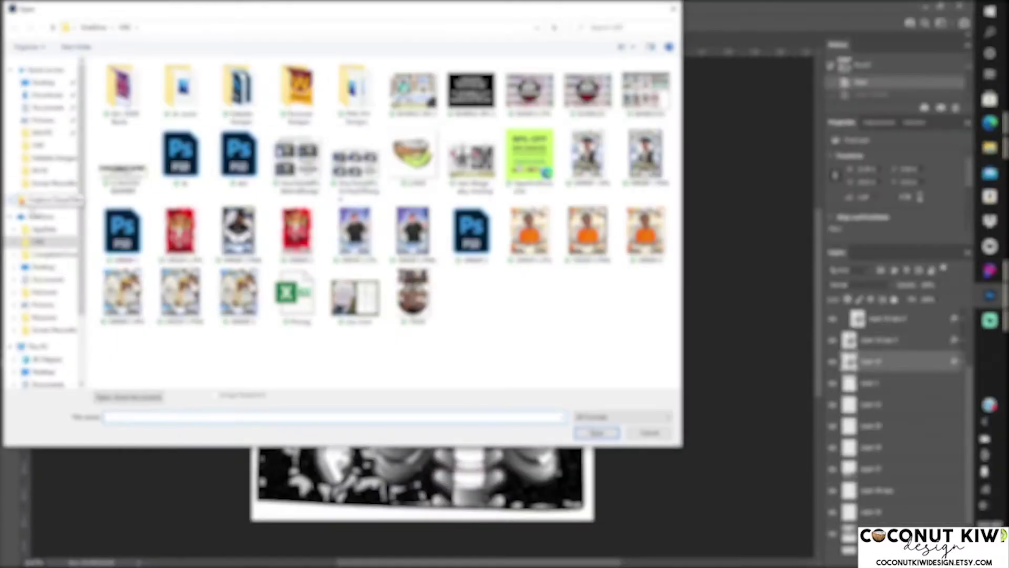
scroll(413, 284, "down", 5)
double_click(413, 284)
double_click(135, 77)
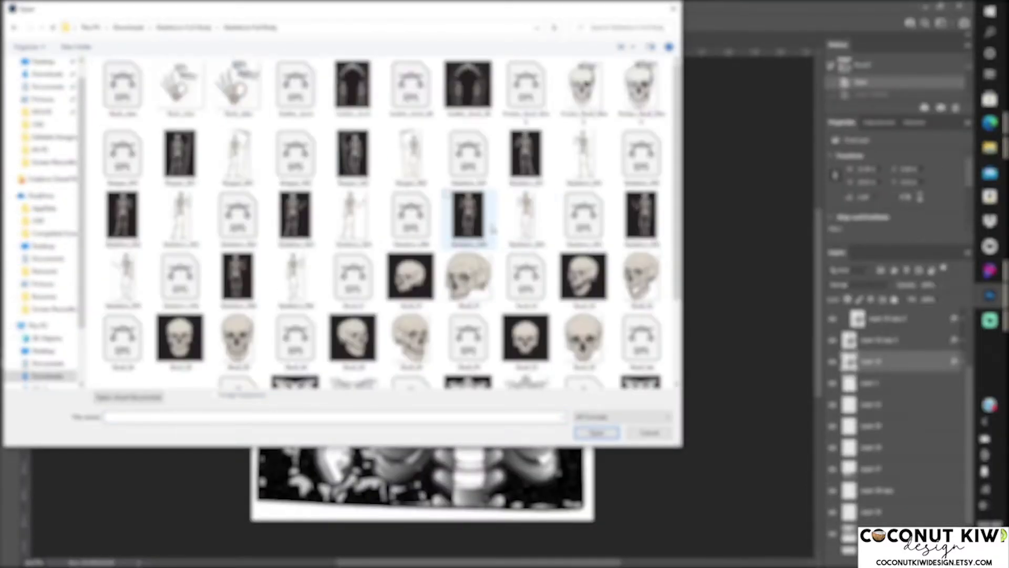
left_click(467, 155)
left_click(641, 155, "ctrl")
left_click(237, 216, "ctrl")
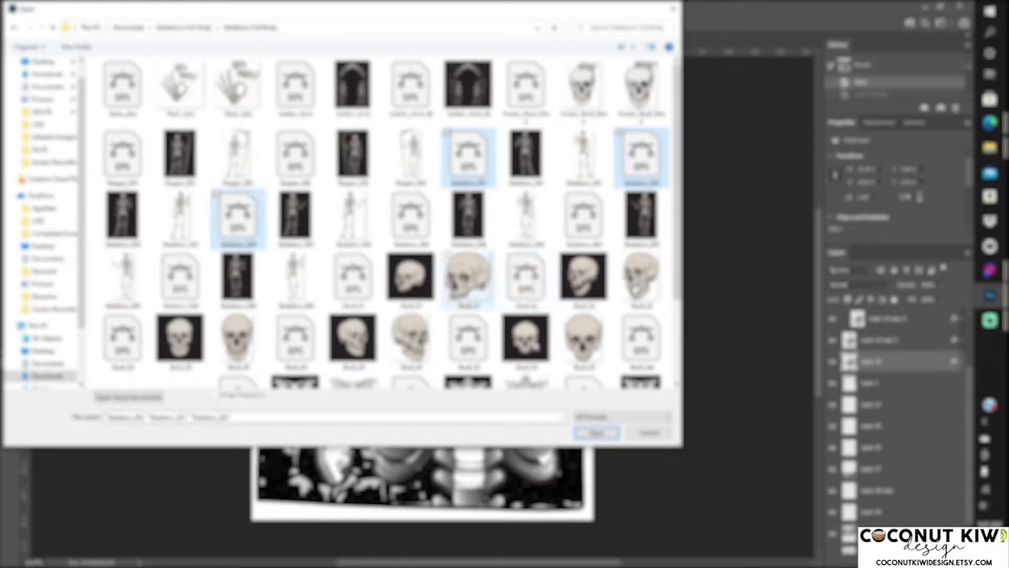
key("Return")
left_click(562, 156)
left_click(564, 155)
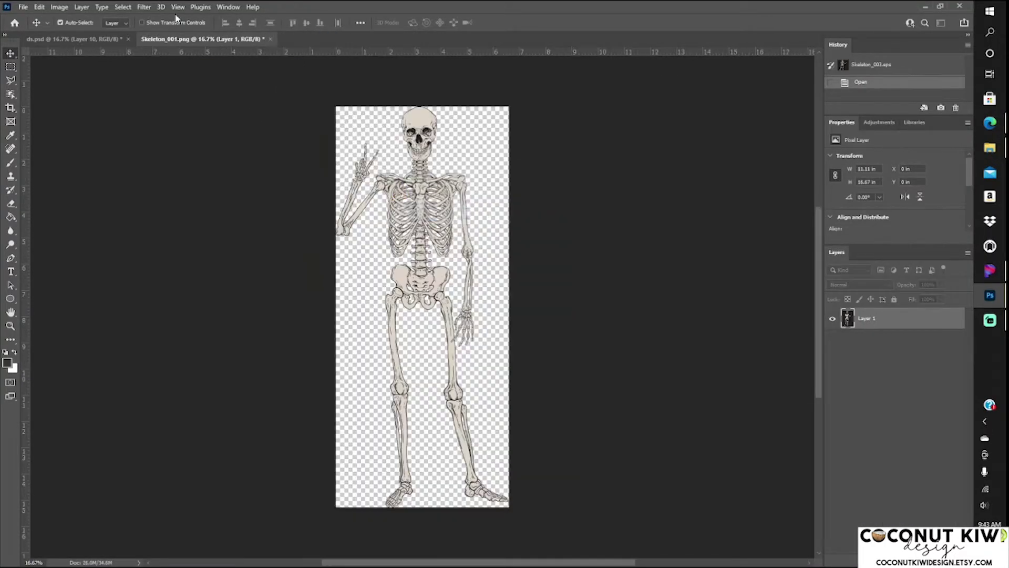
Tile the documents with Skeleton_001 beside the design and open another skeleton file
left_click(228, 7)
left_click(377, 45)
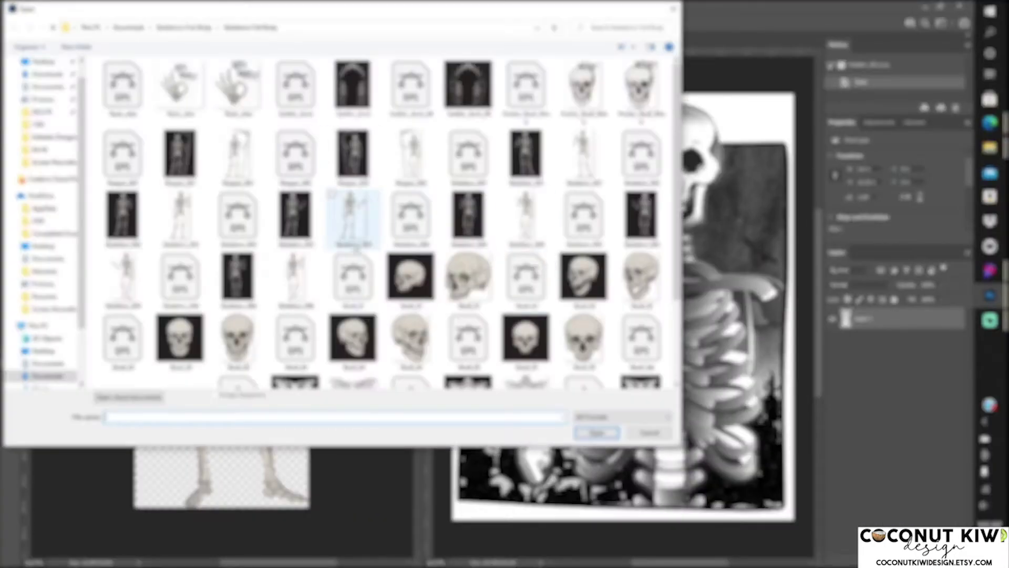
left_click(180, 218, "ctrl")
key("Return")
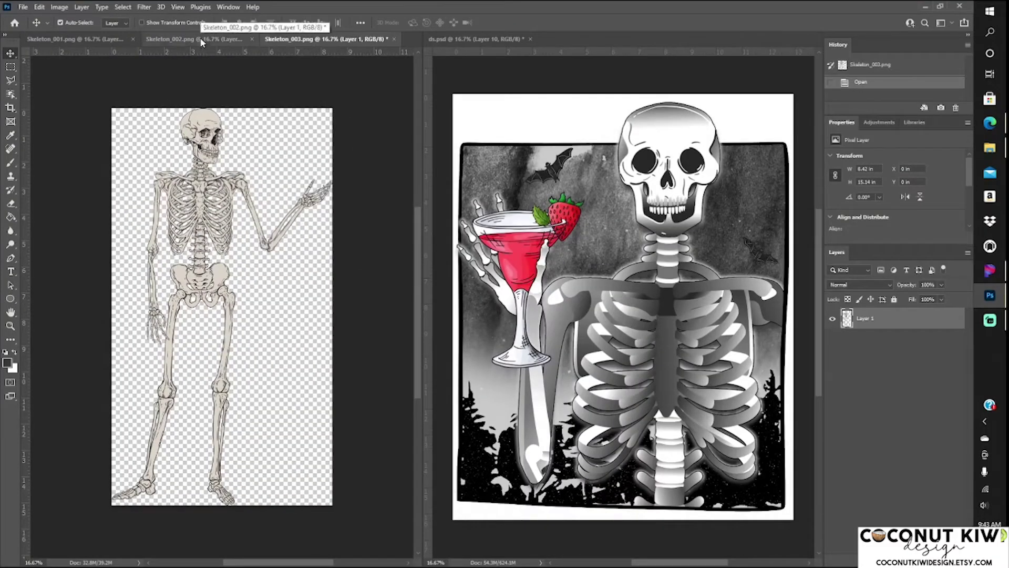
Copy the Skeleton_002 skeleton into ds.psd as Layer 24 above Layer 10 copy 3 and erase its legs
left_click(192, 39)
left_click(92, 36)
left_click(205, 46)
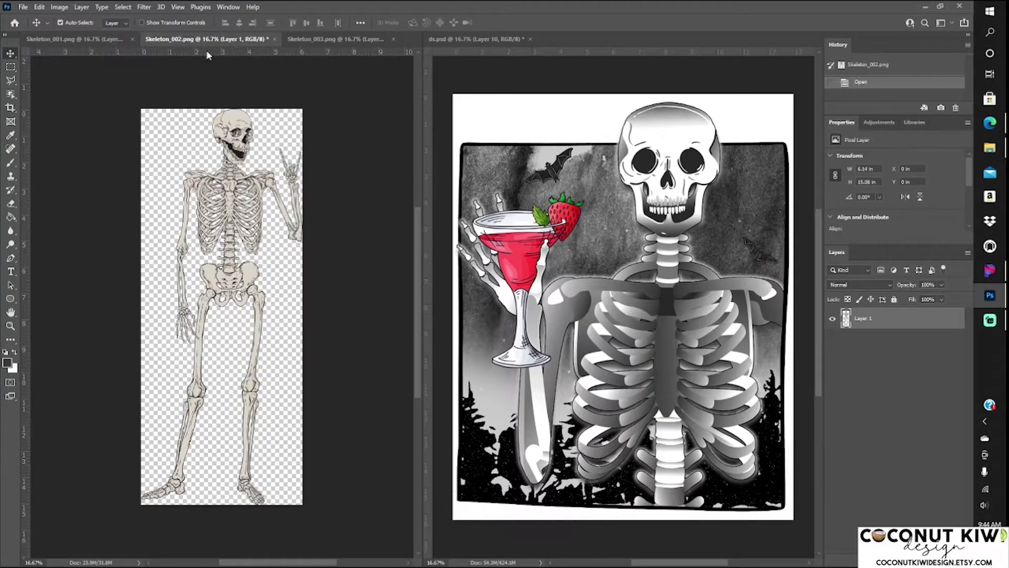
left_click_drag(244, 241, 640, 167)
left_click(844, 336)
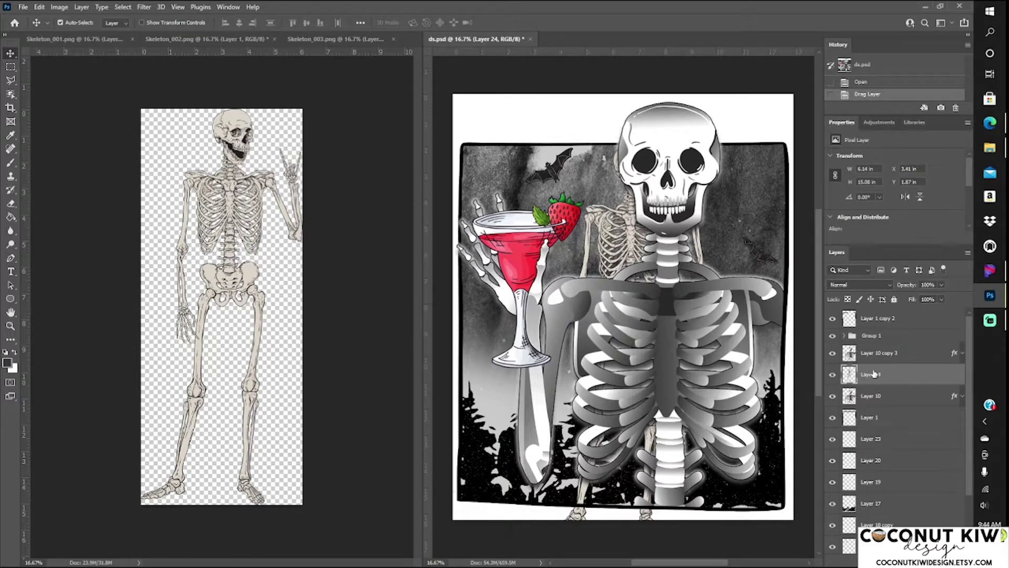
left_click_drag(872, 375, 872, 328)
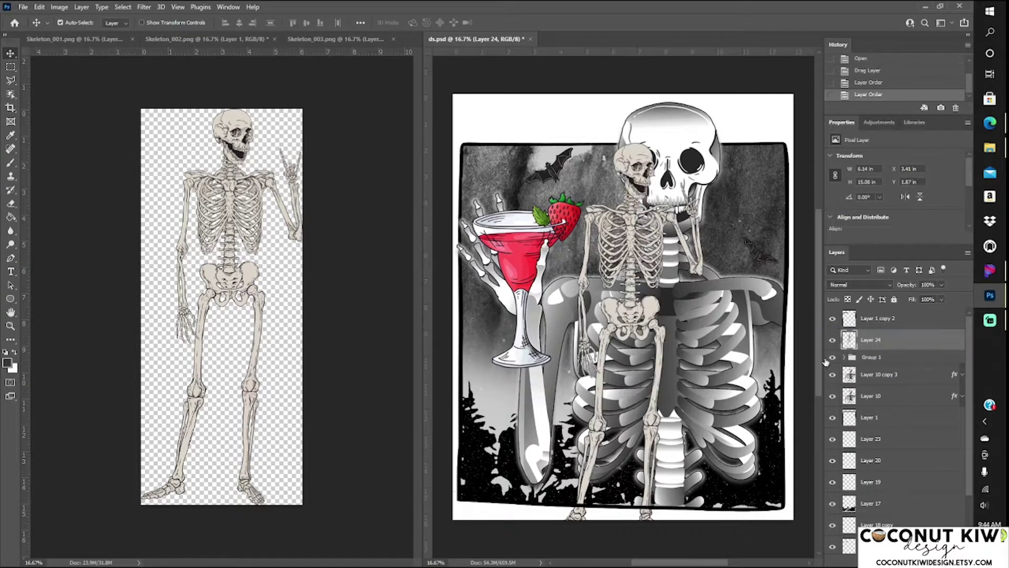
key("e")
left_click_drag(610, 473, 578, 408)
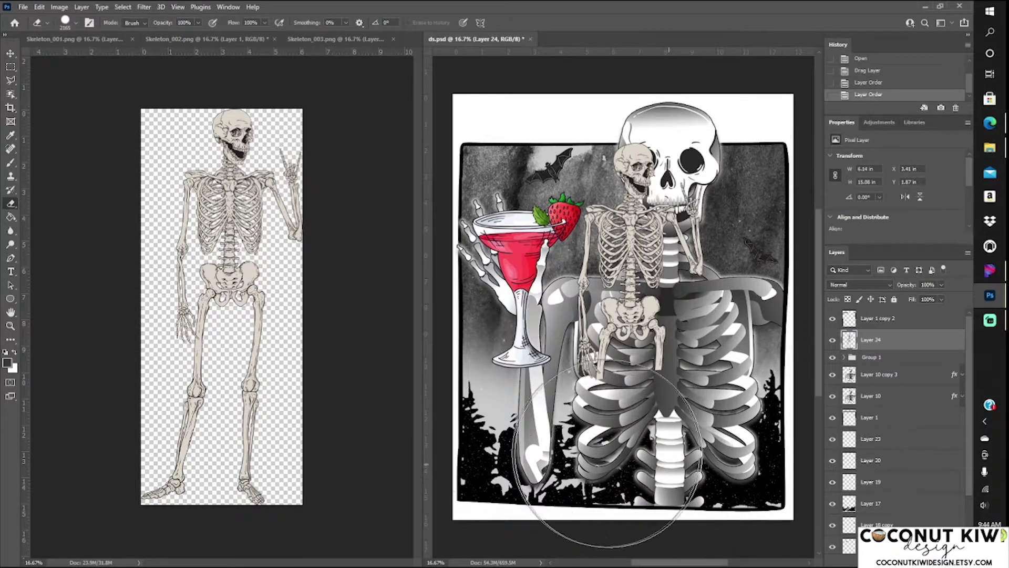
Copy the peace-sign skeleton from Skeleton_001 into ds.psd and erase its legs
left_click(79, 39)
key("v")
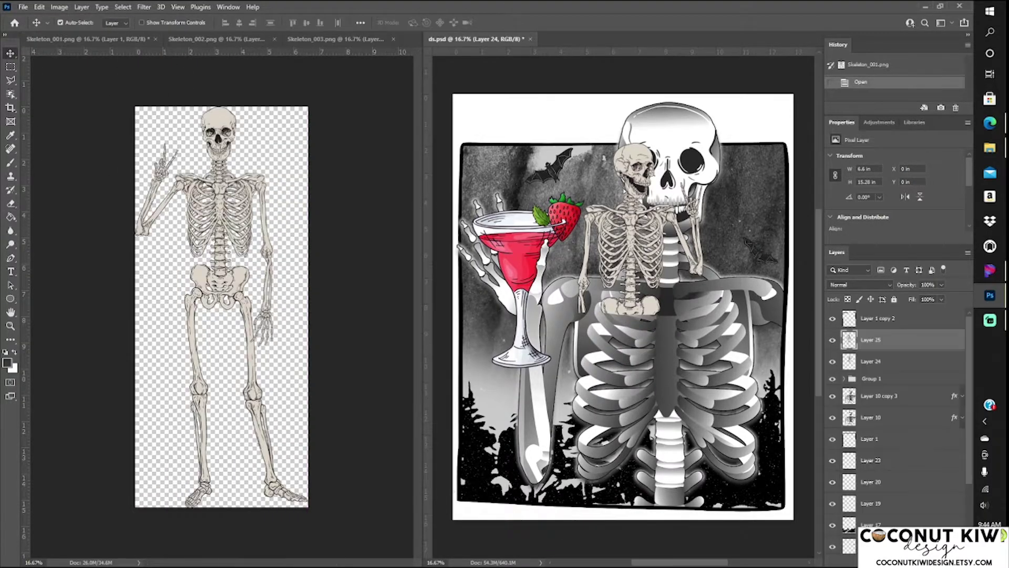
left_click_drag(221, 289, 630, 160)
left_click(11, 204)
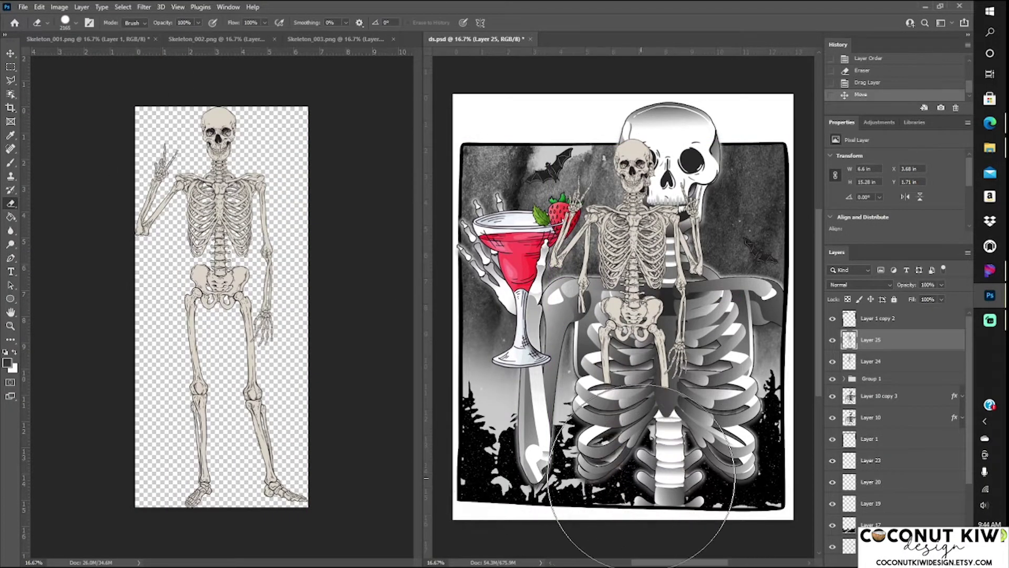
mouse_move(605, 499)
left_mouse_down()
mouse_move(657, 326)
mouse_move(810, 546)
left_mouse_up()
Enlarge both new skeleton layers together so they fill the canvas
left_click(871, 361, "ctrl")
left_click(39, 7)
left_click(58, 235)
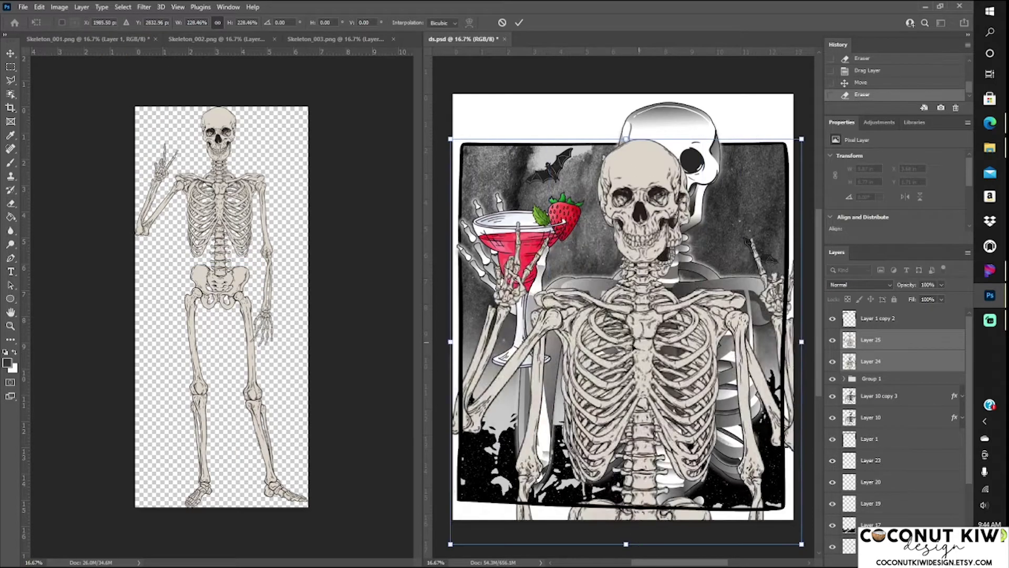
mouse_move(494, 115)
left_mouse_down()
mouse_move(650, 167)
mouse_move(645, 173)
left_mouse_up()
key("Return")
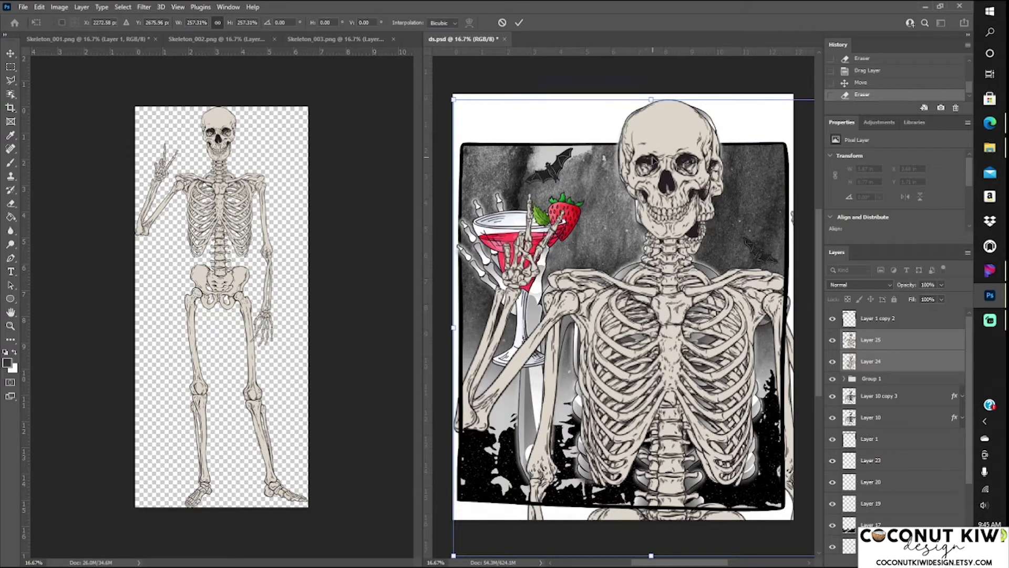
Hide Layer 24, Layer 10, Layer 10 copy 3 and the grey skeleton in Layer 10 copy 2
left_click(832, 361)
left_click(833, 417)
left_click(833, 396)
left_click(845, 378)
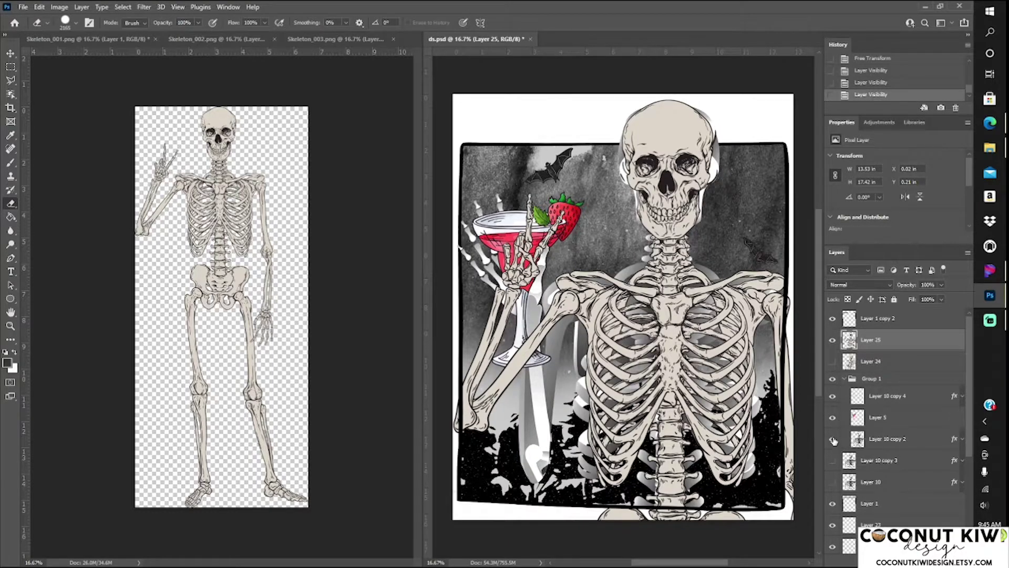
left_click(832, 438)
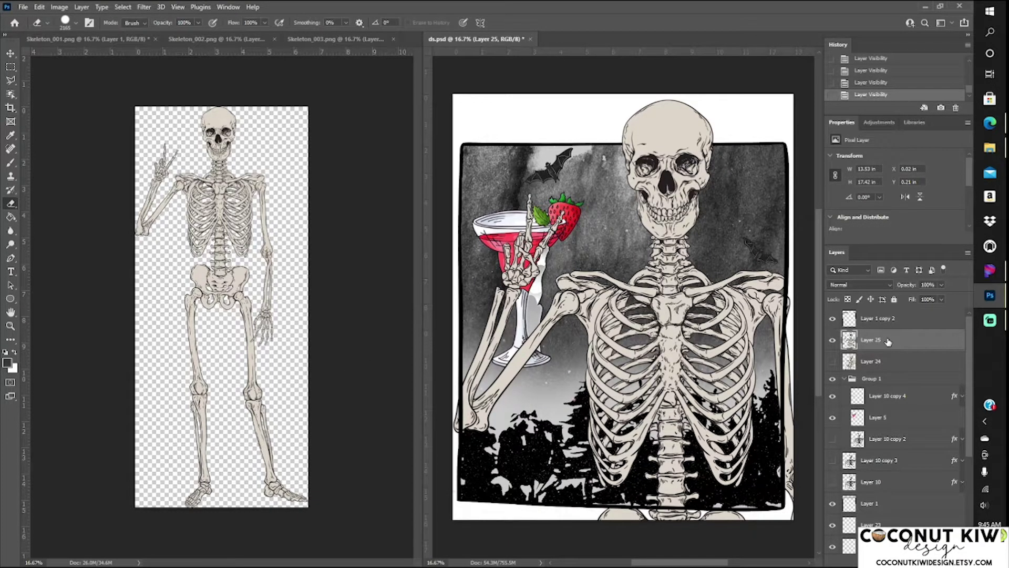
left_click(335, 39)
Select part of the Skeleton_003 skeleton and bring it into the design, shifted left
key("m")
left_click_drag(264, 244, 286, 244)
left_click_drag(118, 160, 129, 161)
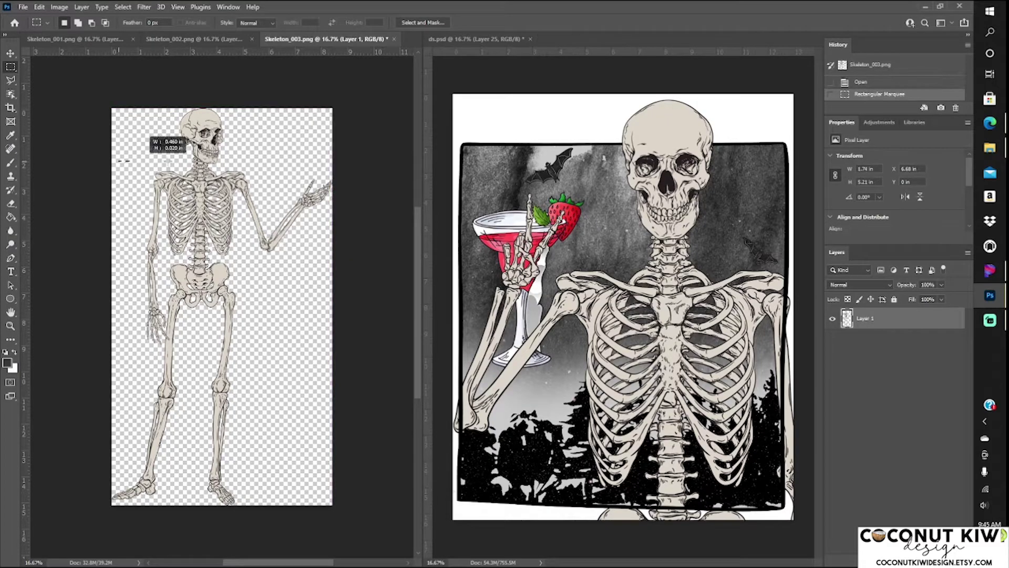
left_click_drag(357, 266, 357, 266)
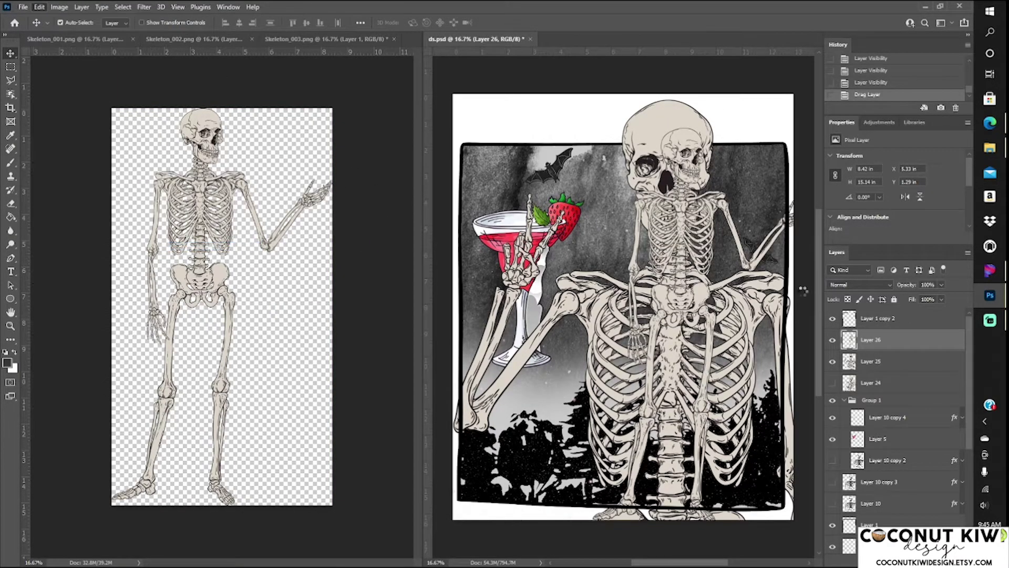
mouse_move(650, 265)
left_mouse_down()
mouse_move(581, 239)
mouse_move(536, 53)
left_mouse_up()
Erase the pasted skeleton's pelvis, hips and arm areas, repositioning it so the skull shows
key("e")
left_click_drag(631, 341, 673, 321)
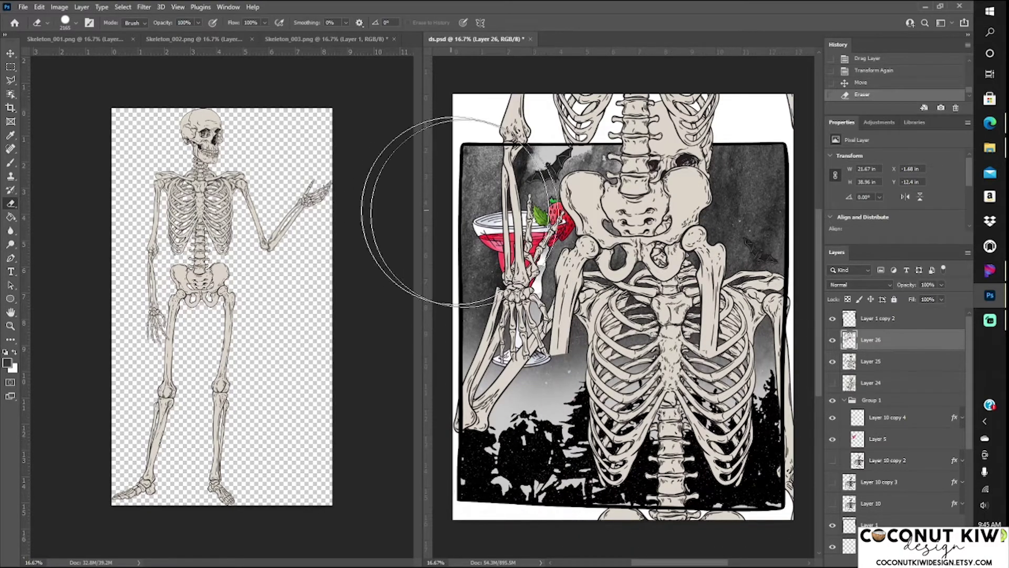
left_click_drag(428, 203, 683, 294)
left_click_drag(605, 158, 544, 279)
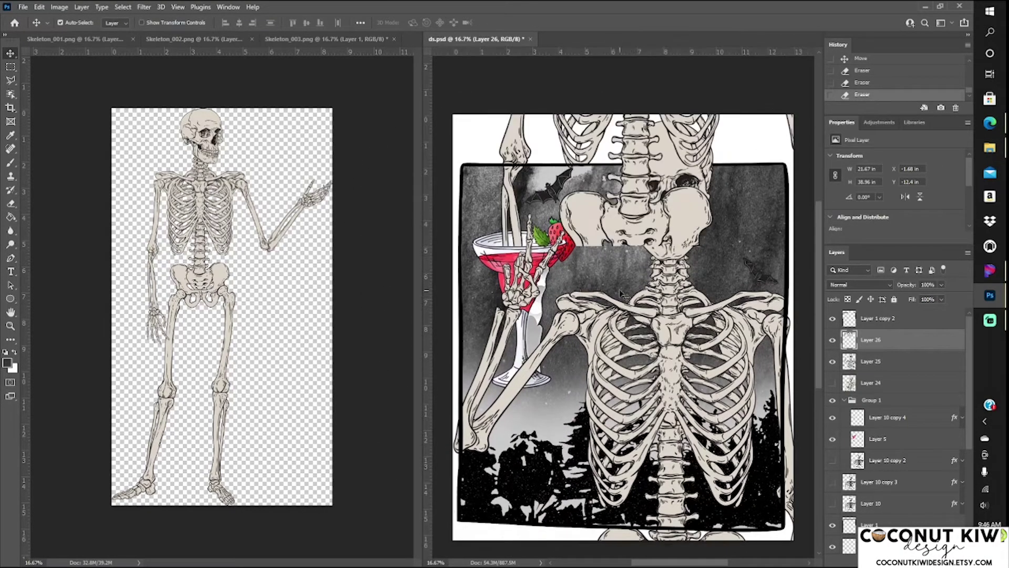
left_click_drag(487, 412, 746, 316)
Place the skeleton copy beside the original, flip it horizontally, and shift it into place
left_click(38, 7)
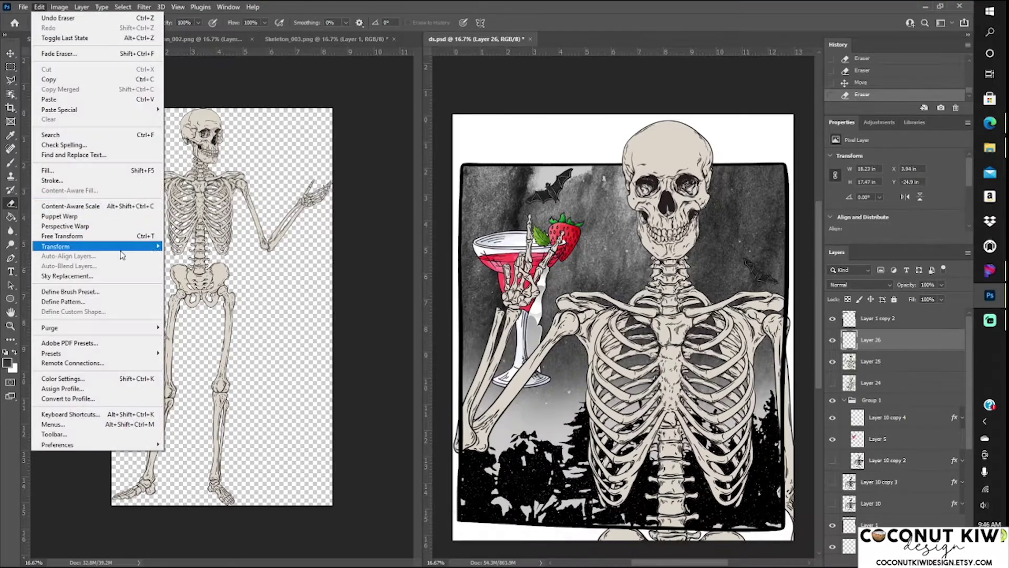
left_click(39, 7)
left_click(53, 254)
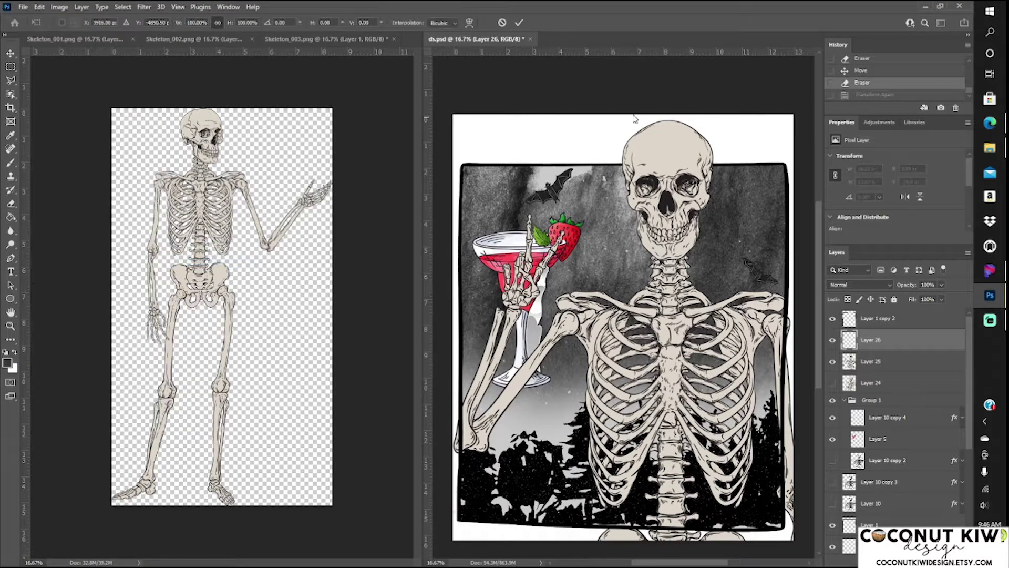
mouse_move(667, 336)
left_mouse_down()
mouse_move(610, 481)
mouse_move(694, 210)
mouse_move(549, 205)
left_mouse_up()
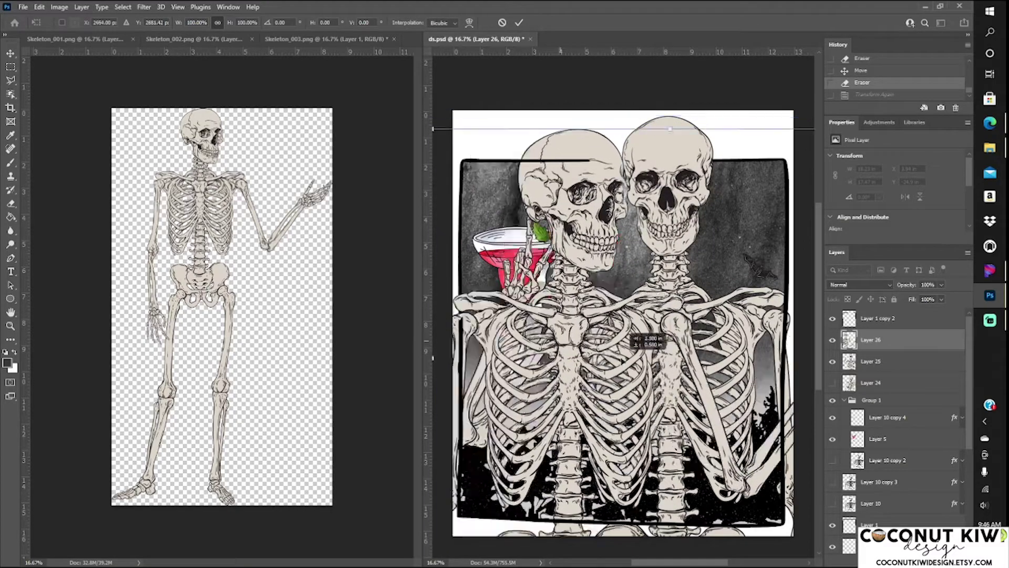
key("Return")
left_click(39, 7)
left_click(189, 382)
key("v")
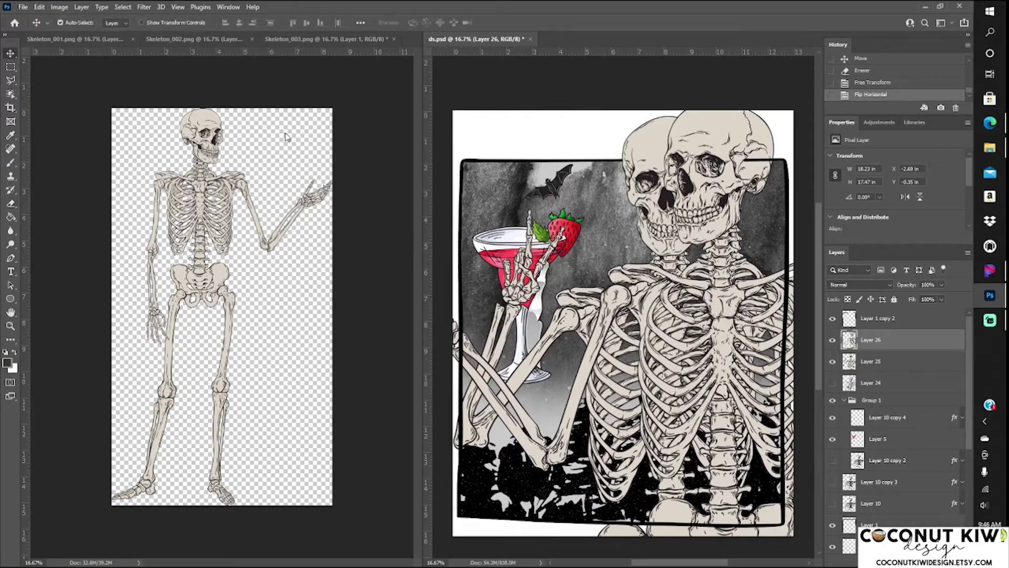
mouse_move(514, 332)
left_mouse_down()
mouse_move(528, 387)
mouse_move(573, 320)
left_mouse_up()
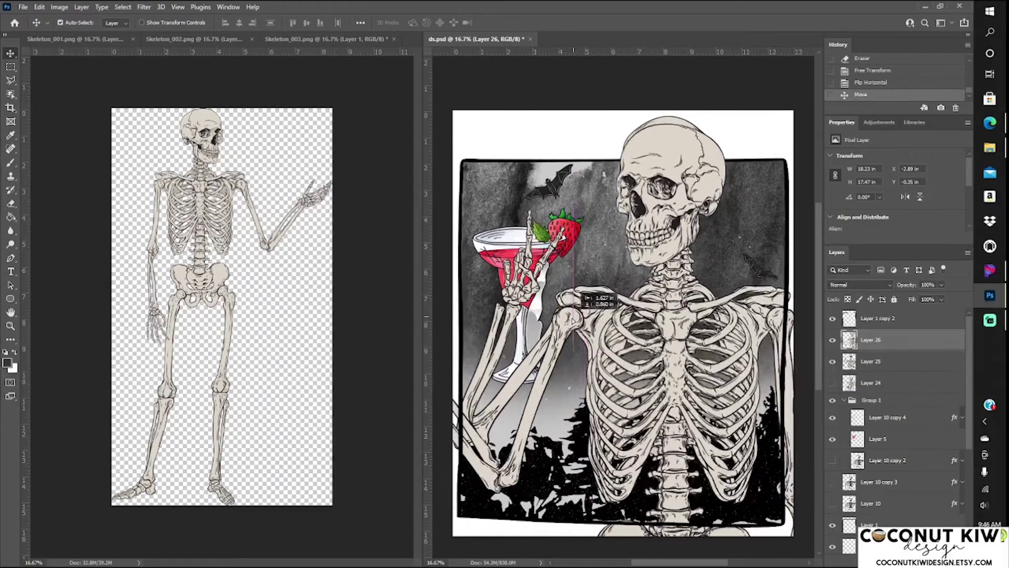
Erase the duplicate skull from the flipped copy, undoing a trial move
left_click(11, 203)
left_click_drag(647, 168, 788, 357)
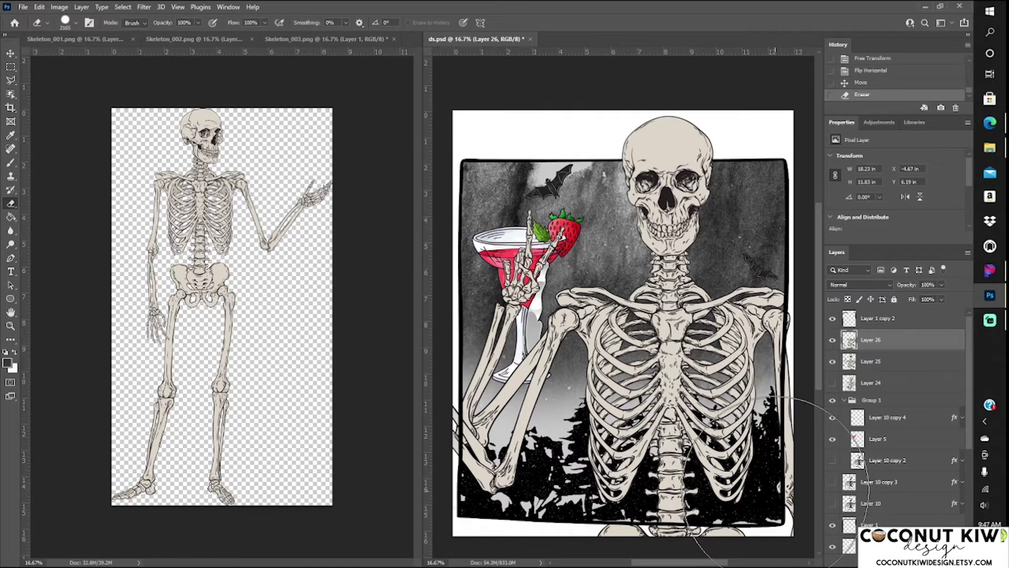
left_click(10, 53)
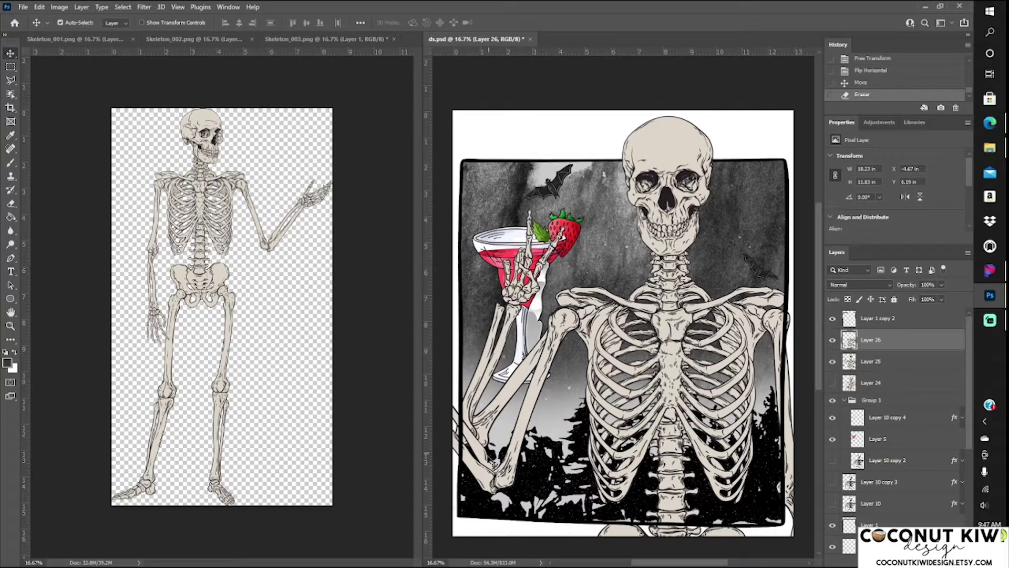
left_click_drag(488, 384, 641, 419)
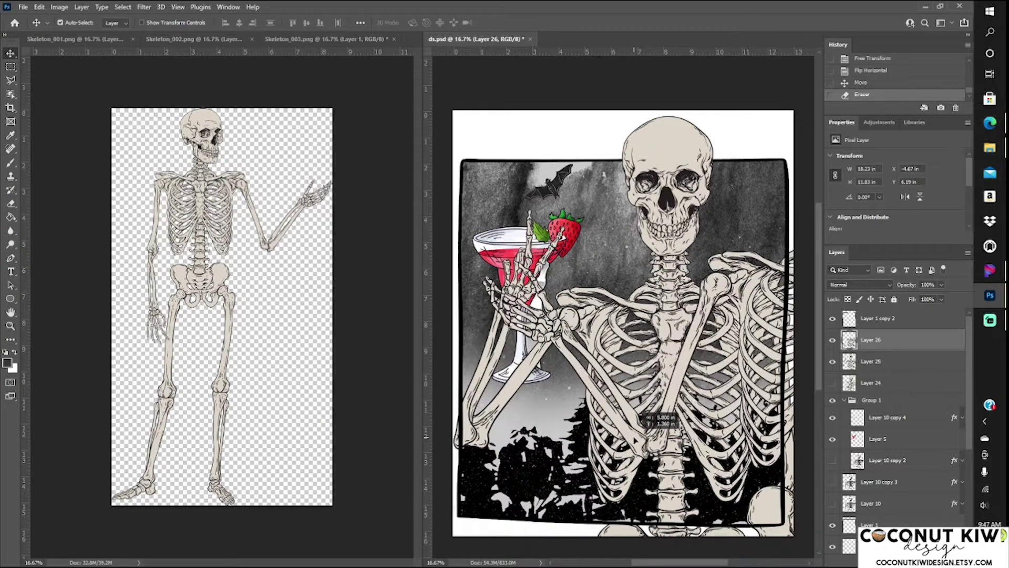
left_click(876, 84)
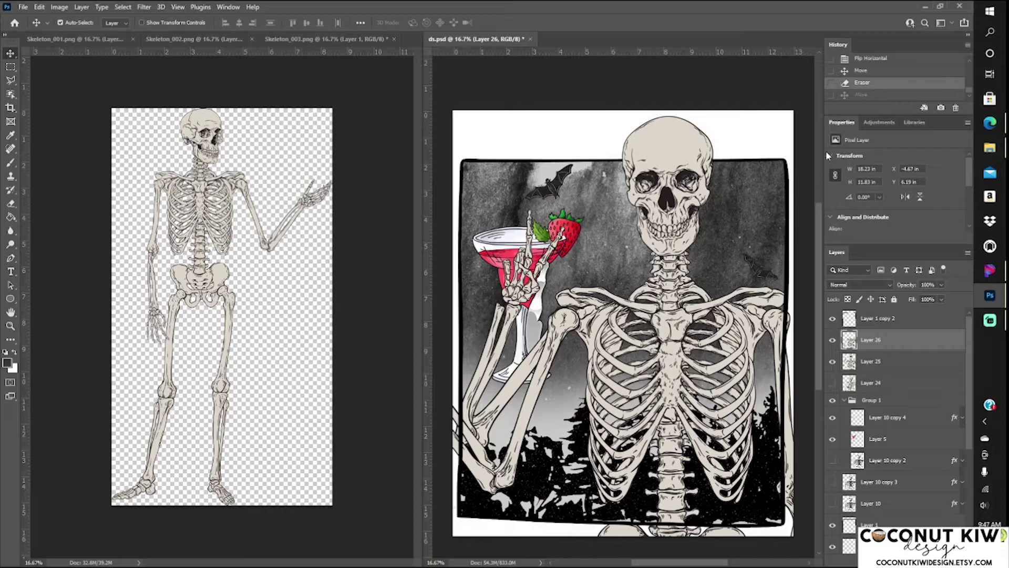
Erase the old hand around the cocktail glass on Layer 25
left_click(10, 203)
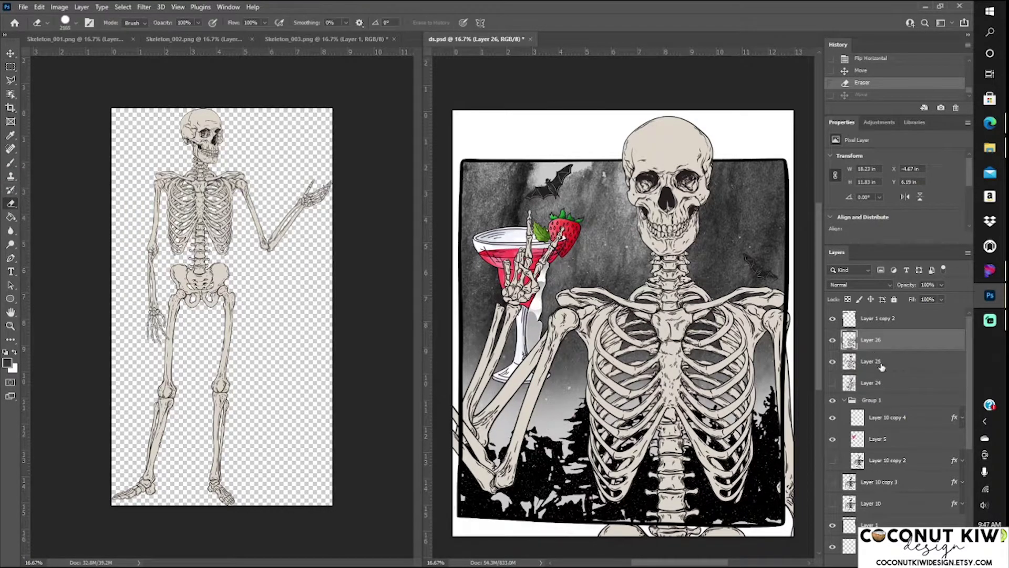
key("alt+[")
mouse_move(520, 273)
left_mouse_down()
mouse_move(450, 252)
mouse_move(469, 388)
left_mouse_up()
key("alt+]")
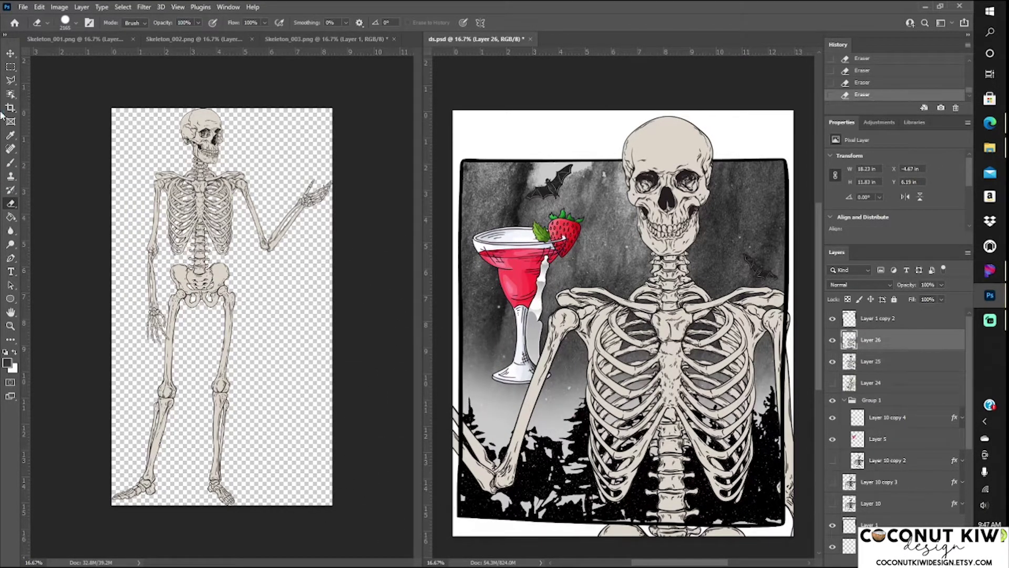
Duplicate Layers 25 and 26 and move the copy so the hand holds the glass
key("l")
left_click(883, 363, "shift")
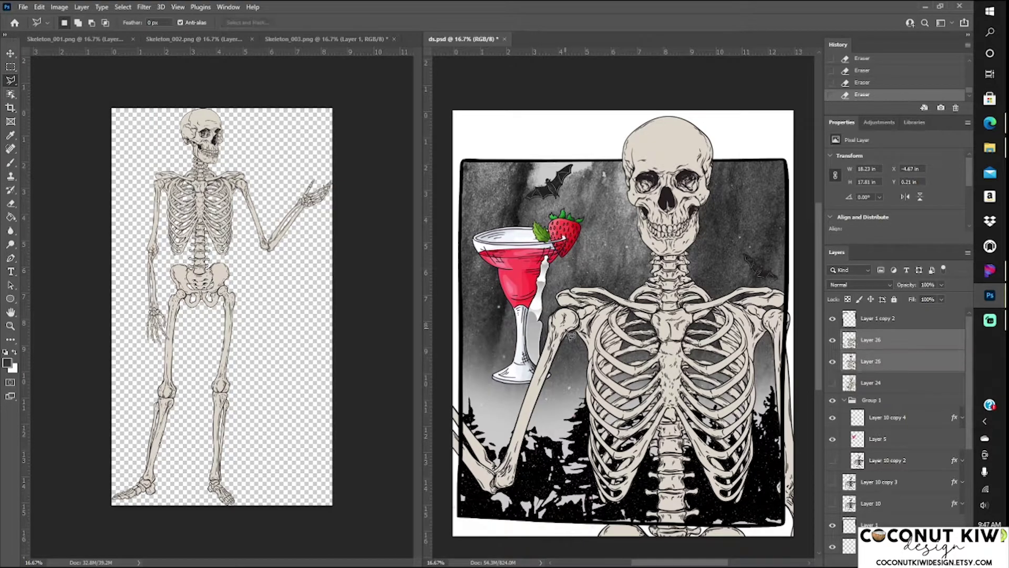
right_click(897, 351)
left_click(789, 180)
key("Return")
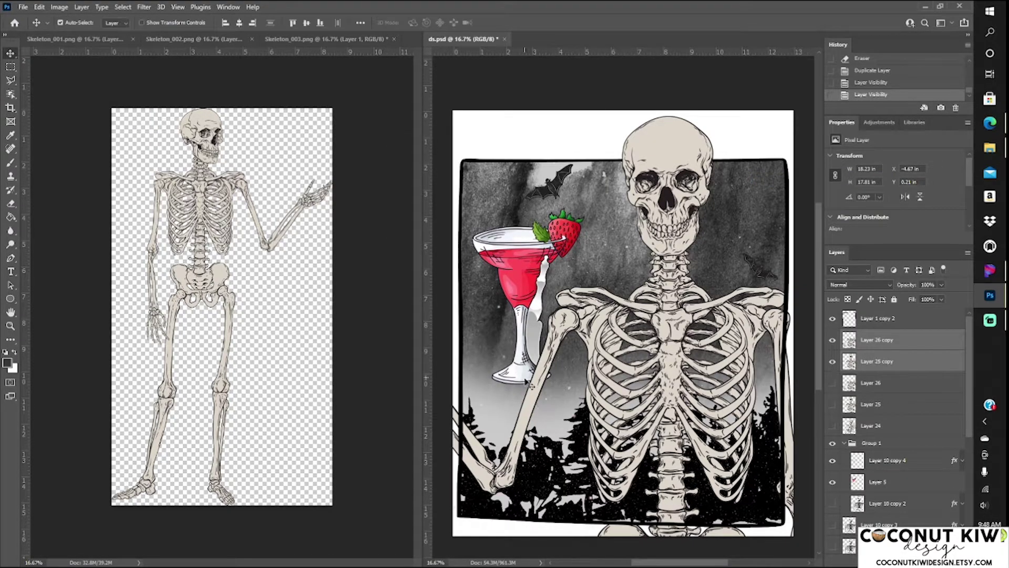
left_click_drag(531, 386, 651, 357)
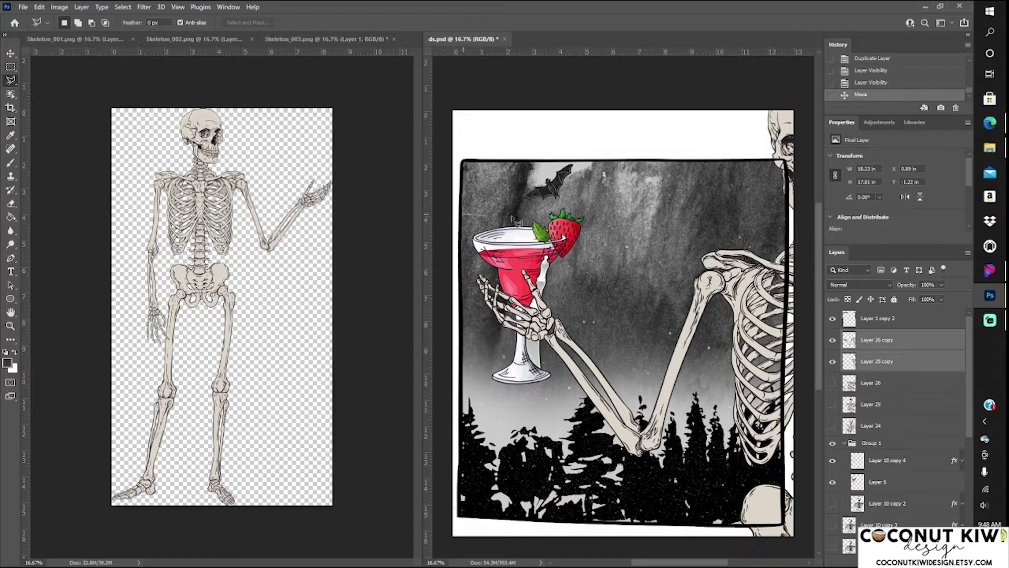
Zoom in and start a polygonal lasso outline of the arm at the shoulder
key("ctrl+1")
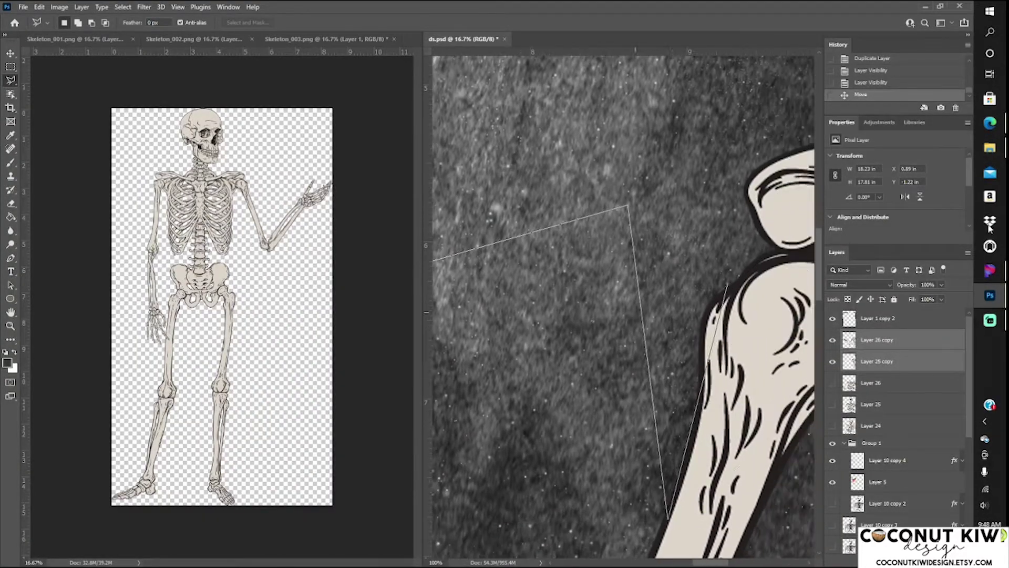
key("Return")
key("ctrl+z")
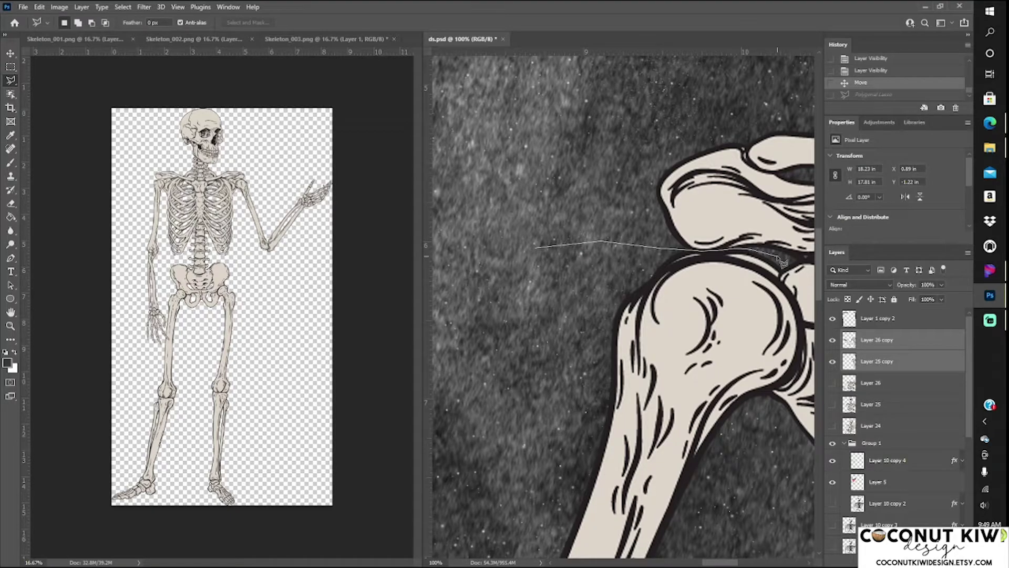
key("Escape")
left_click(544, 330)
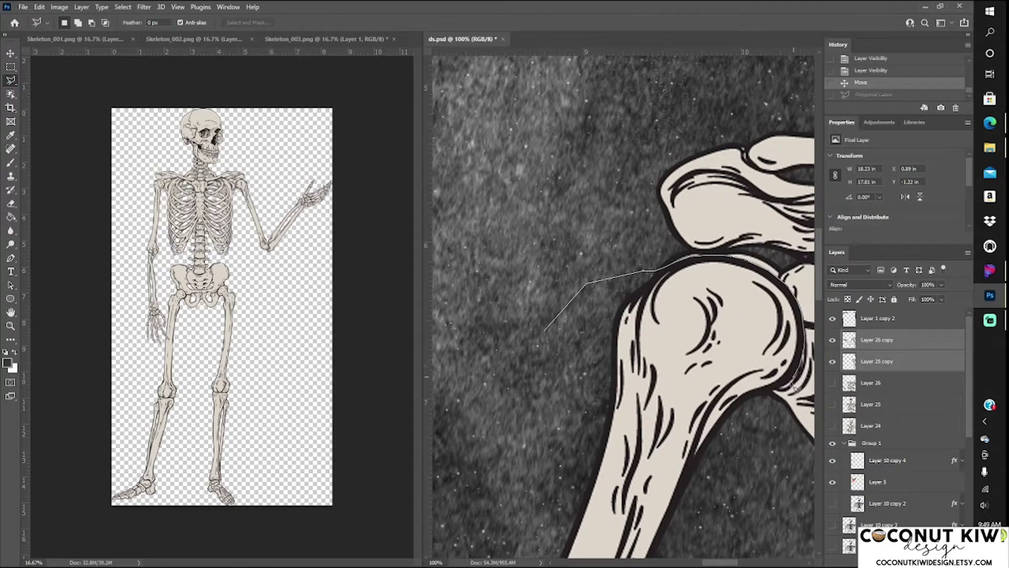
Copy the reaching arm from Layer 26 copy and paste it onto new Layer 27
key("ctrl+minus")
key("ctrl+minus")
key("ctrl+minus")
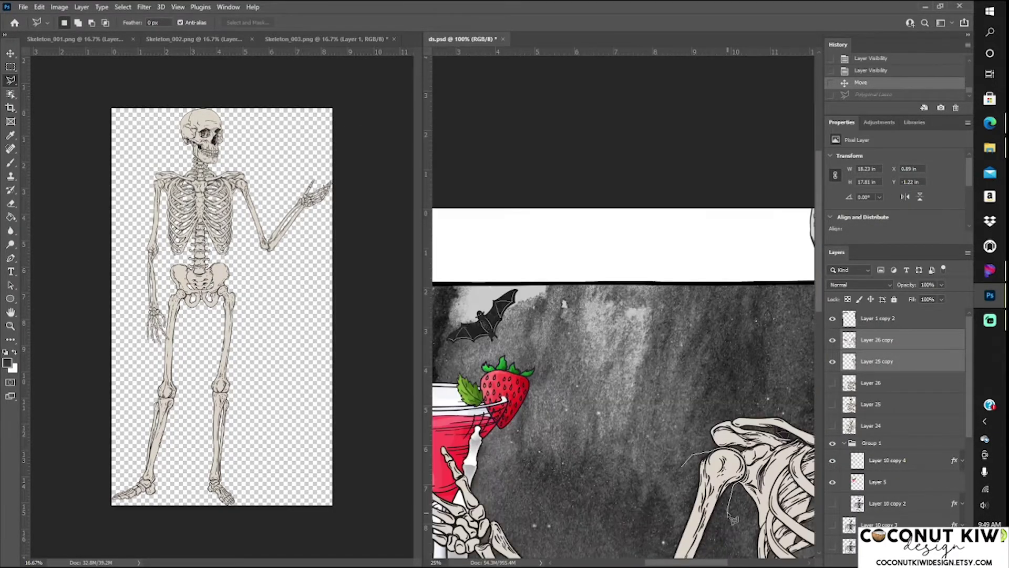
scroll(657, 473, "down", 2)
scroll(604, 441, "down", 3)
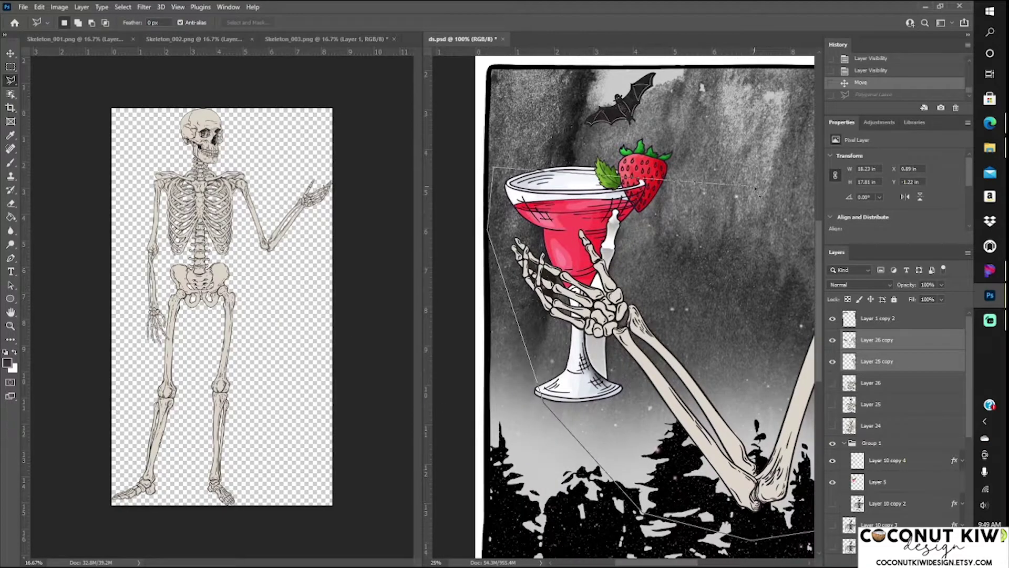
scroll(684, 315, "right", 3)
left_click(883, 341)
left_click(39, 7)
left_click(53, 100)
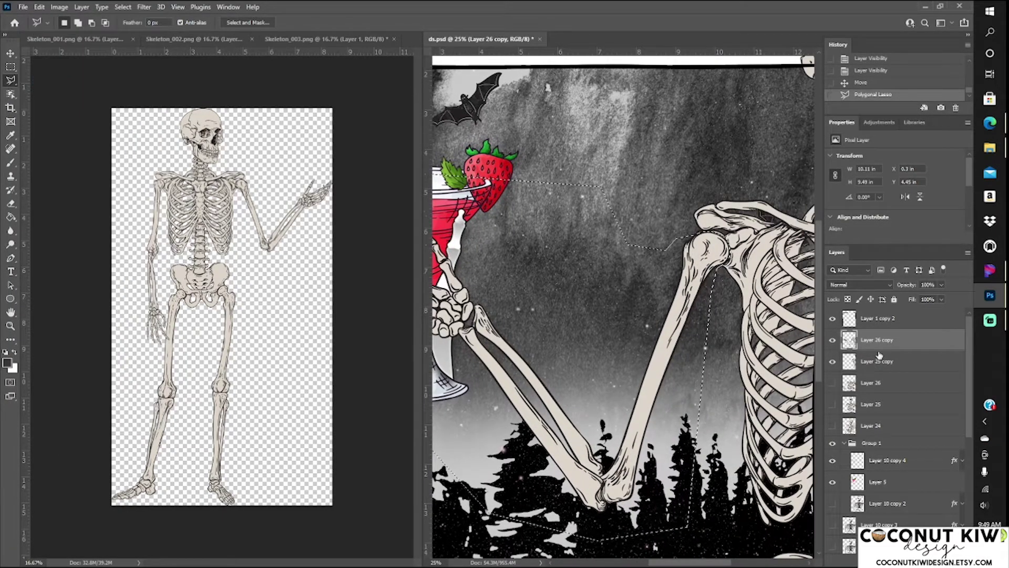
Hide Layer 26 copy and rotate the arm layer about 33 degrees
left_click(832, 362)
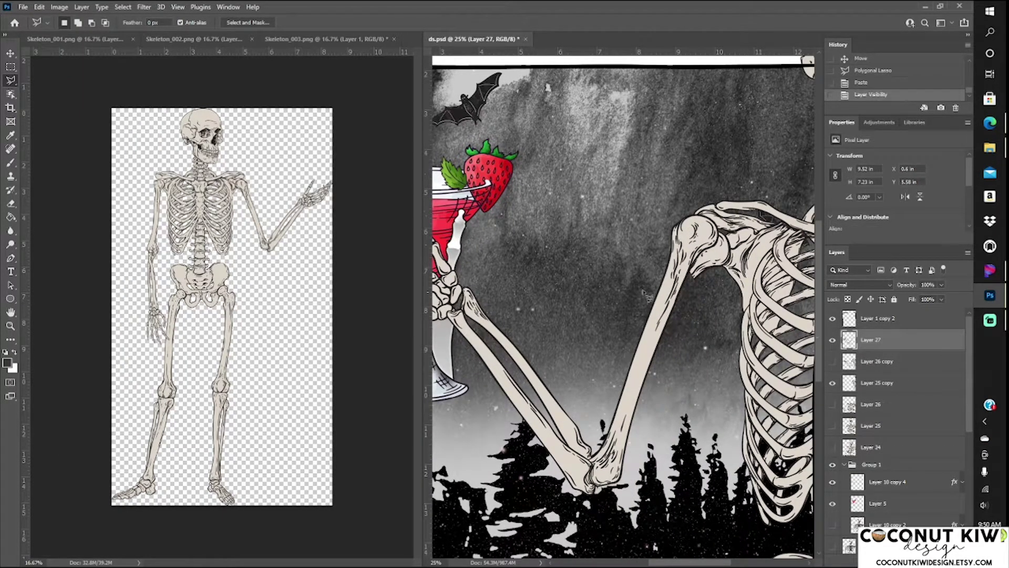
key("ctrl+0")
left_click(39, 7)
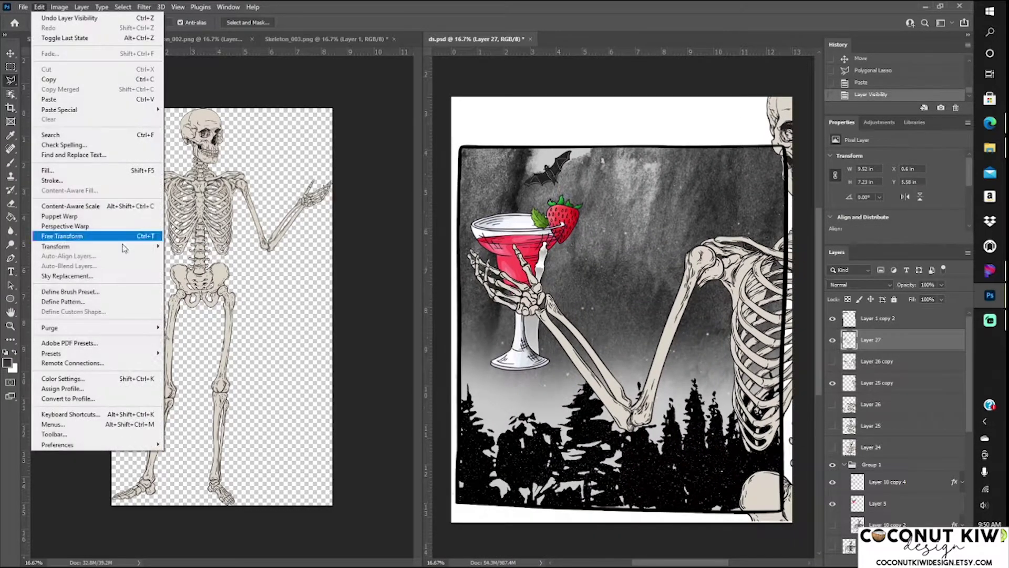
left_click(214, 214)
left_click_drag(665, 253, 656, 305)
key("Return")
Duplicate Layer 27 to make a copy of the arm
right_click(881, 339)
left_click(768, 205)
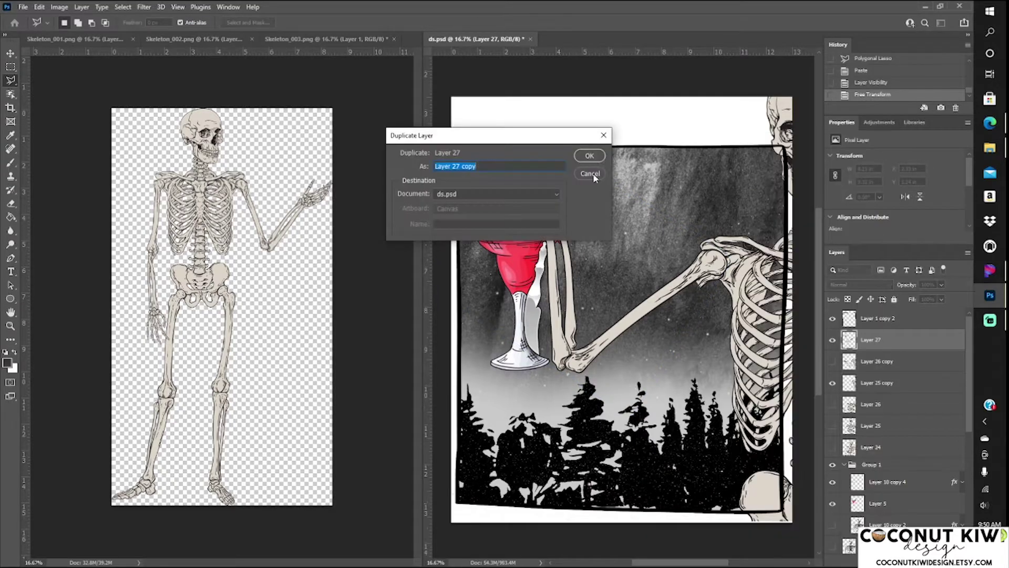
left_click(591, 155)
key("l")
key("ctrl+plus")
key("ctrl+plus")
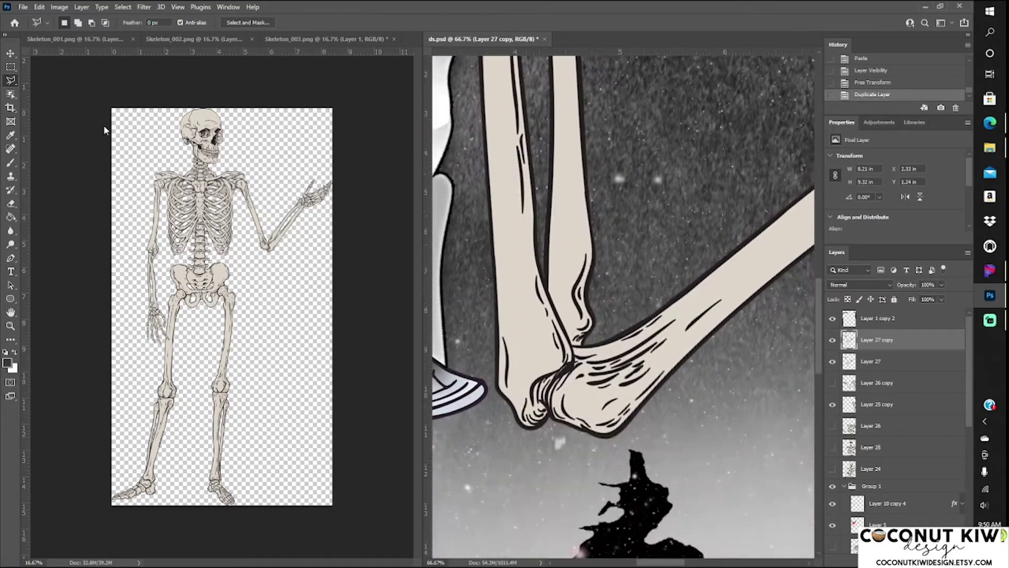
scroll(582, 322, "up", 1)
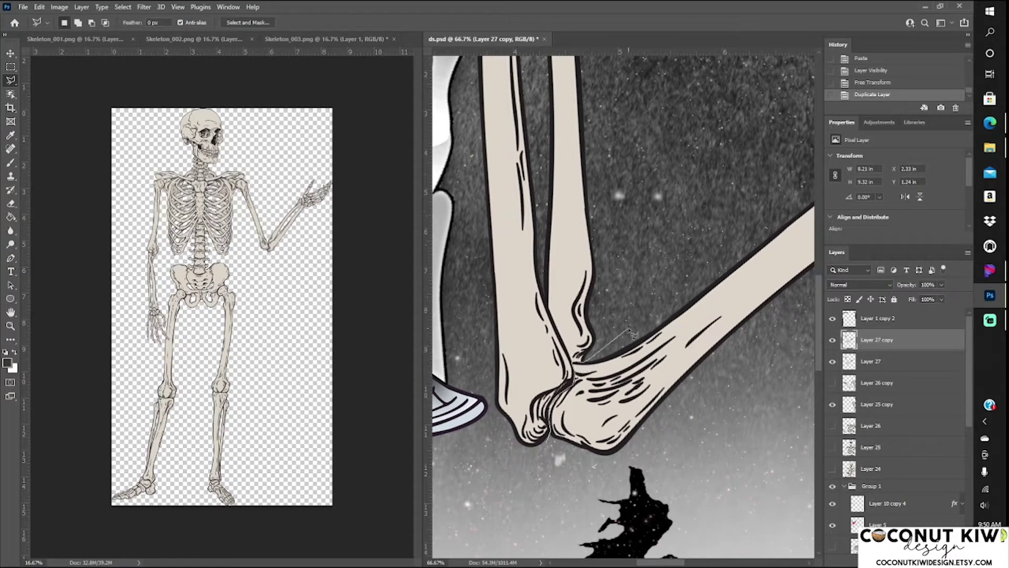
key("ctrl+minus")
key("ctrl+minus")
key("ctrl+minus")
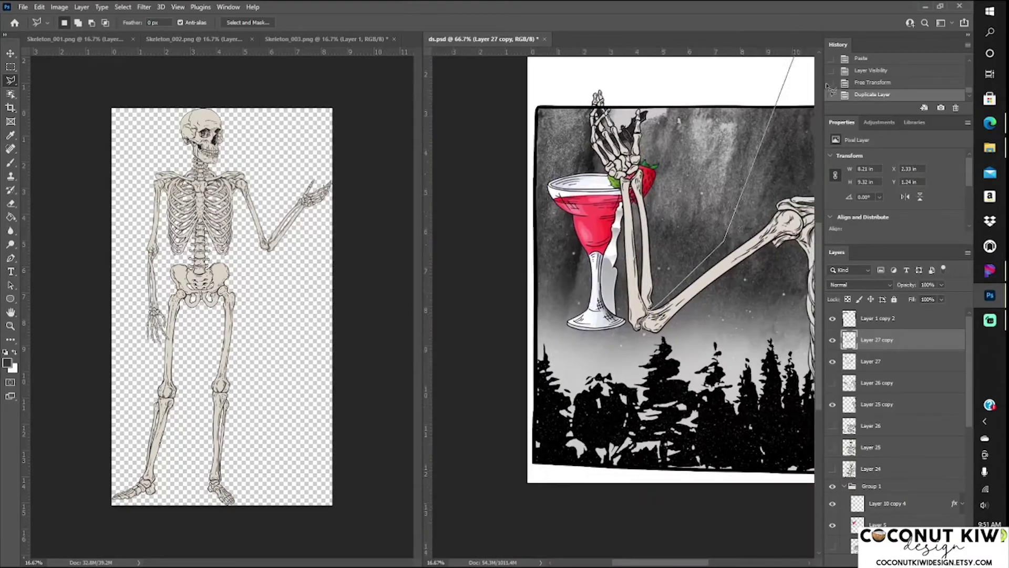
Lasso the forearm, cut it and rotate it upward, then revert to before the cut
left_click(664, 172)
left_click(702, 172)
left_click(39, 7)
left_click(47, 69)
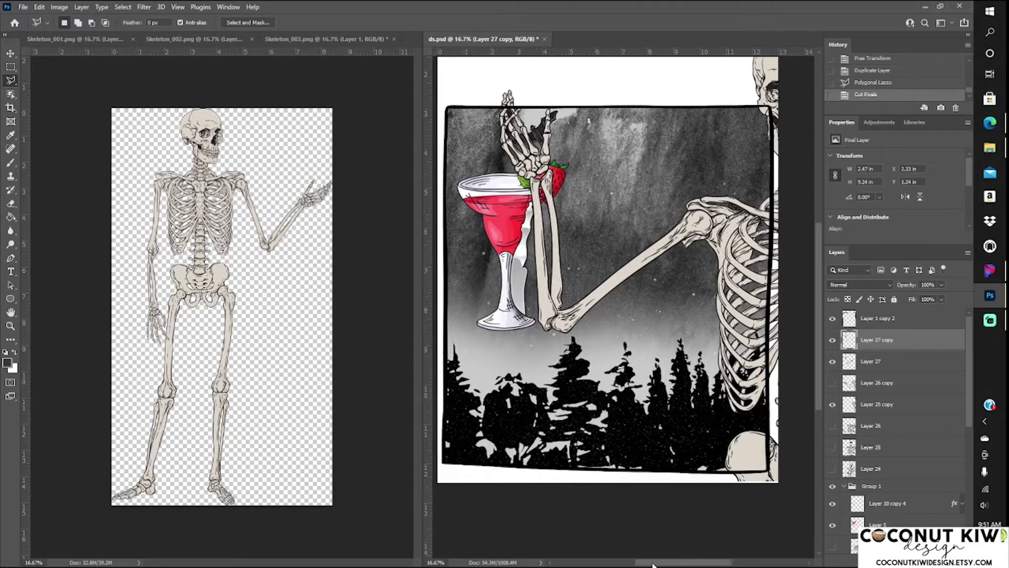
left_click(39, 7)
left_click(220, 271)
left_click_drag(599, 326, 584, 292)
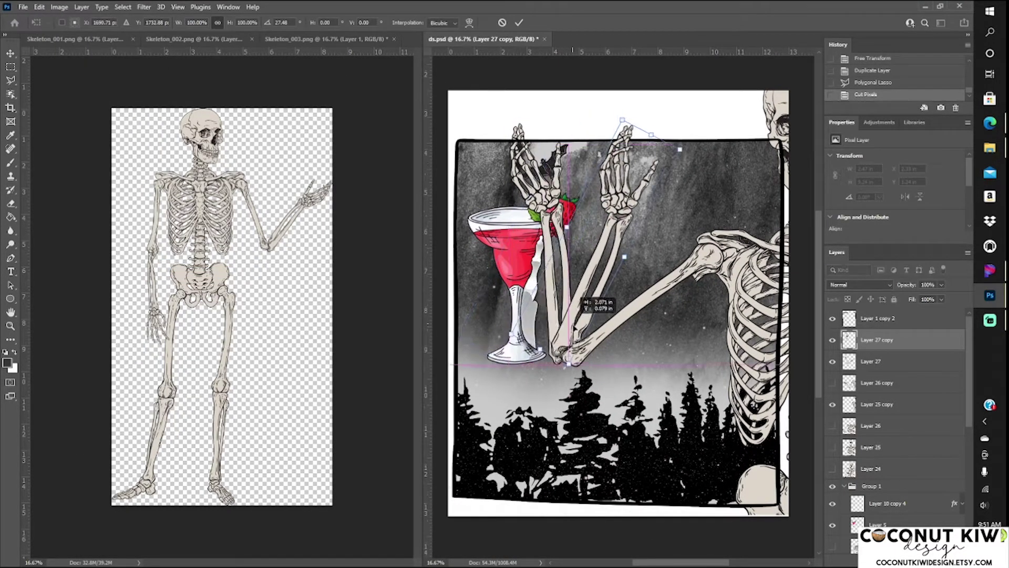
key("Return")
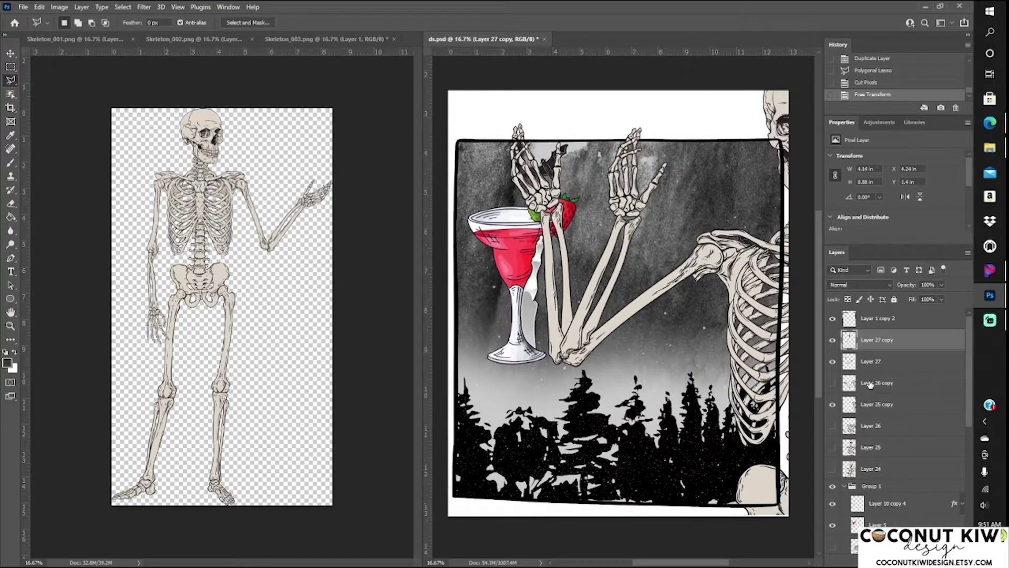
left_click(872, 70)
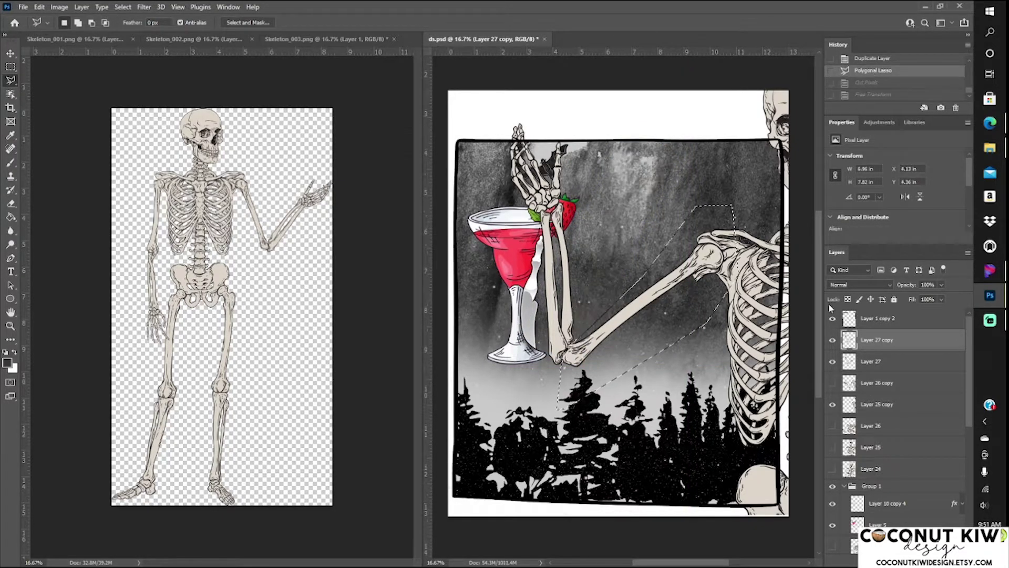
Duplicate the arm layer and erase it down to only the outlined arm
right_click(878, 340)
left_click(778, 179)
key("Return")
left_click(11, 203)
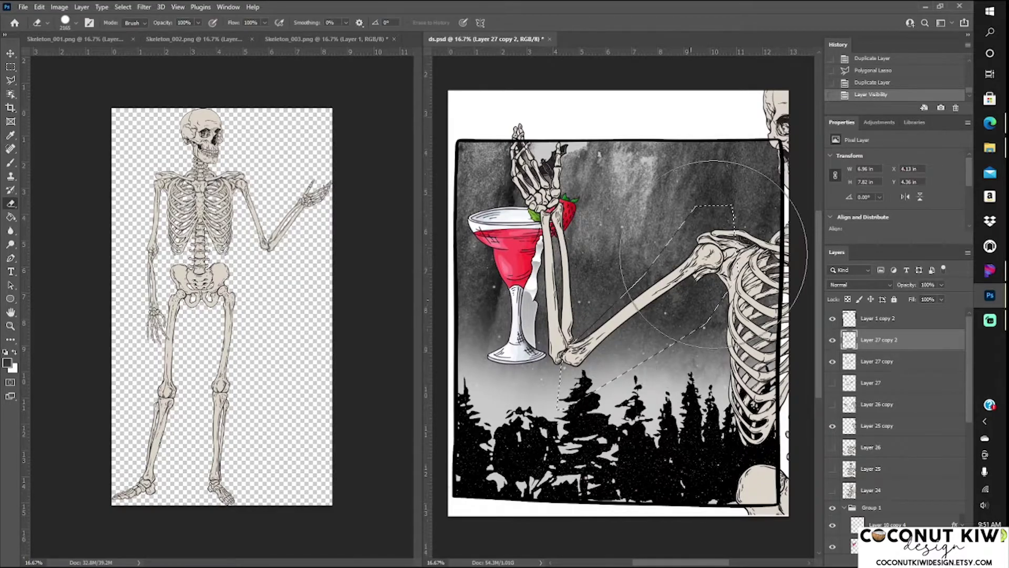
left_click_drag(657, 294, 631, 347)
left_click(877, 362)
left_click(123, 7)
left_click(137, 47)
left_click_drag(527, 256, 526, 157)
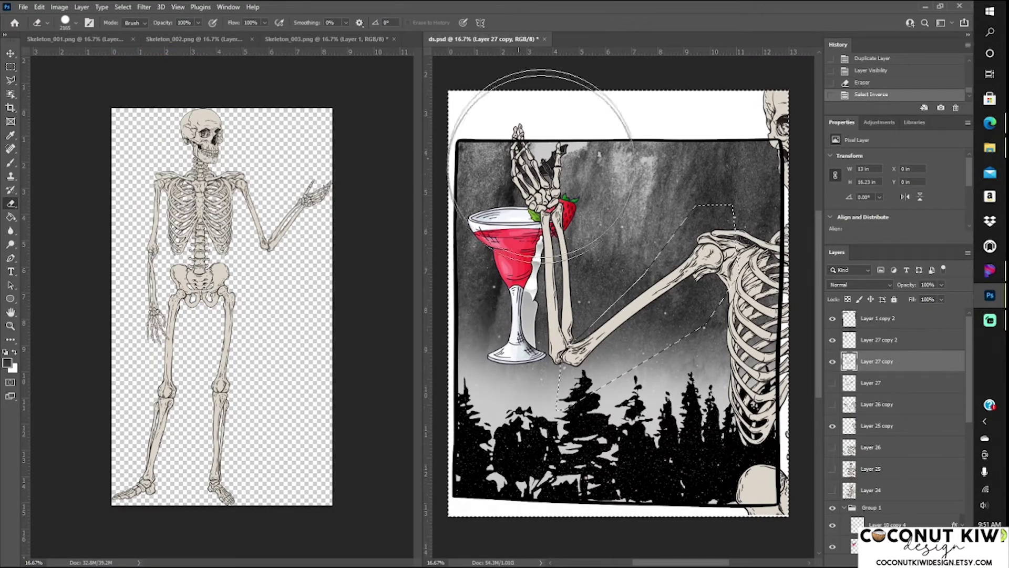
key("ctrl+d")
Compare Layer 25 copy and the arm copy, then rotate the arm copy upward
left_click(832, 425)
left_click(832, 425)
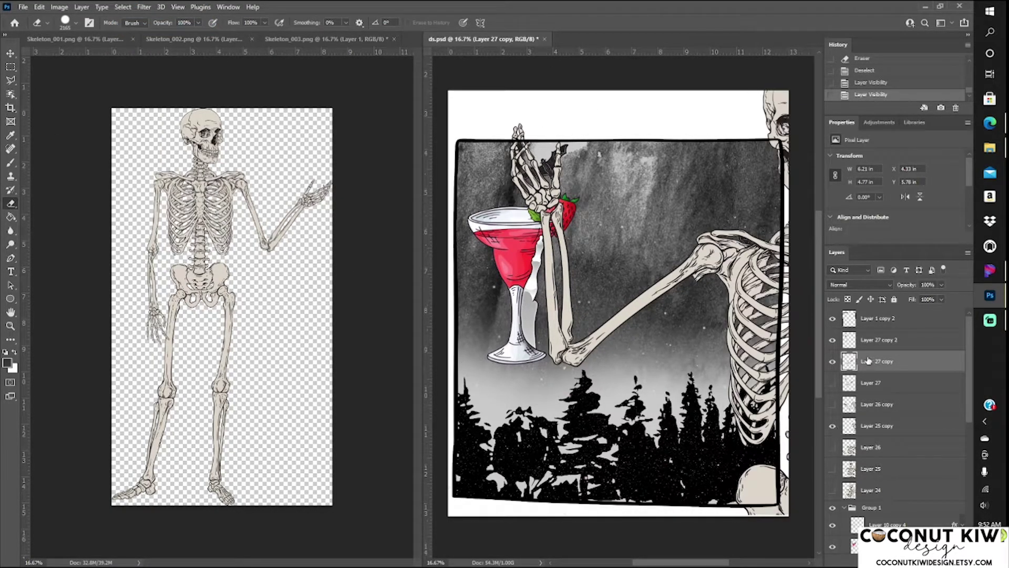
left_click(832, 340)
left_click(832, 339)
left_click(878, 339)
left_click(39, 7)
left_click(207, 267)
mouse_move(569, 238)
left_mouse_down()
mouse_move(562, 259)
mouse_move(633, 213)
left_mouse_up()
key("Return")
Rotate the arm about -28° and raise it, then shift the torso left and down
left_click(39, 7)
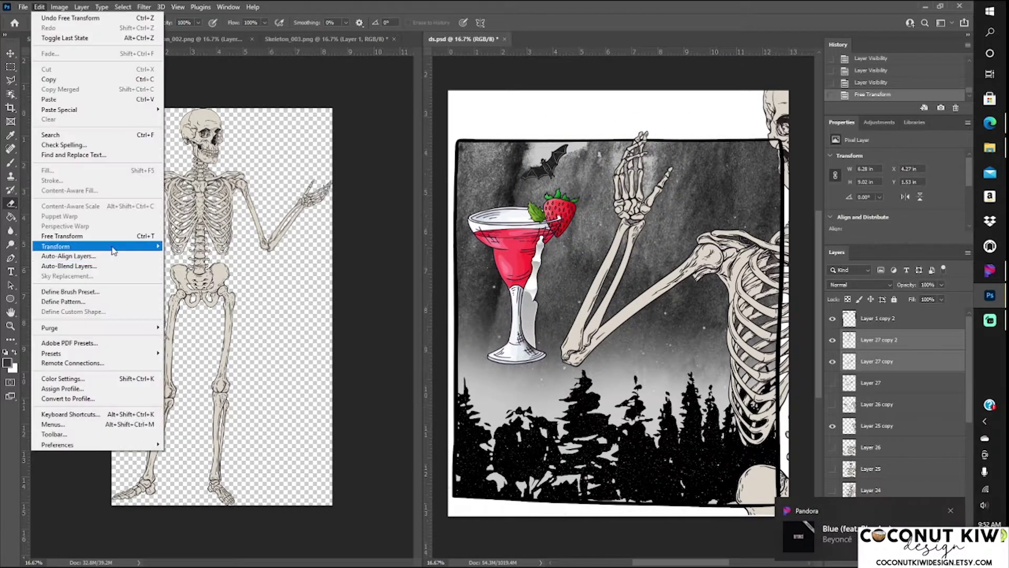
left_click(189, 271)
left_click_drag(683, 252, 652, 336)
left_click_drag(658, 264, 662, 302)
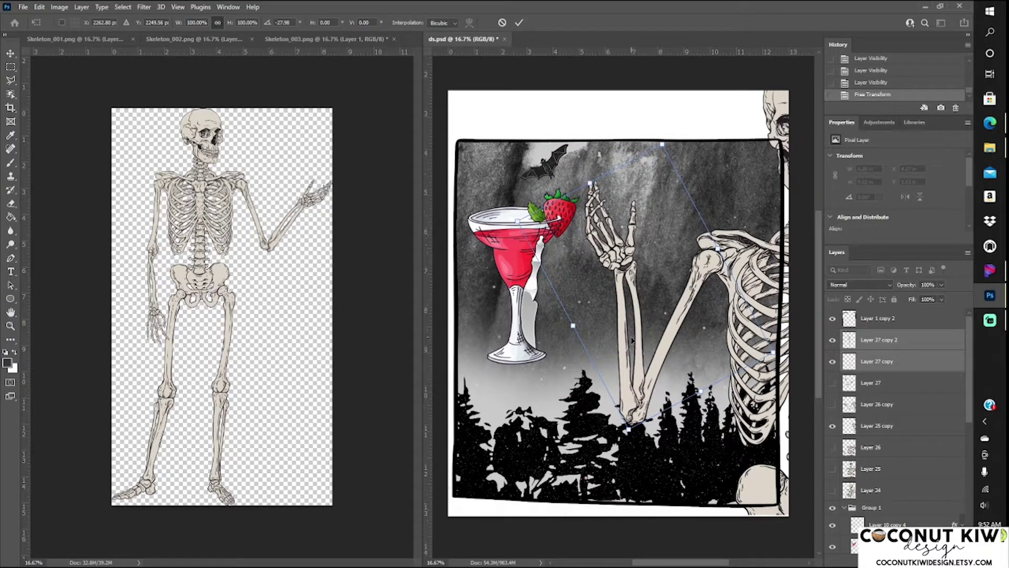
key("Return")
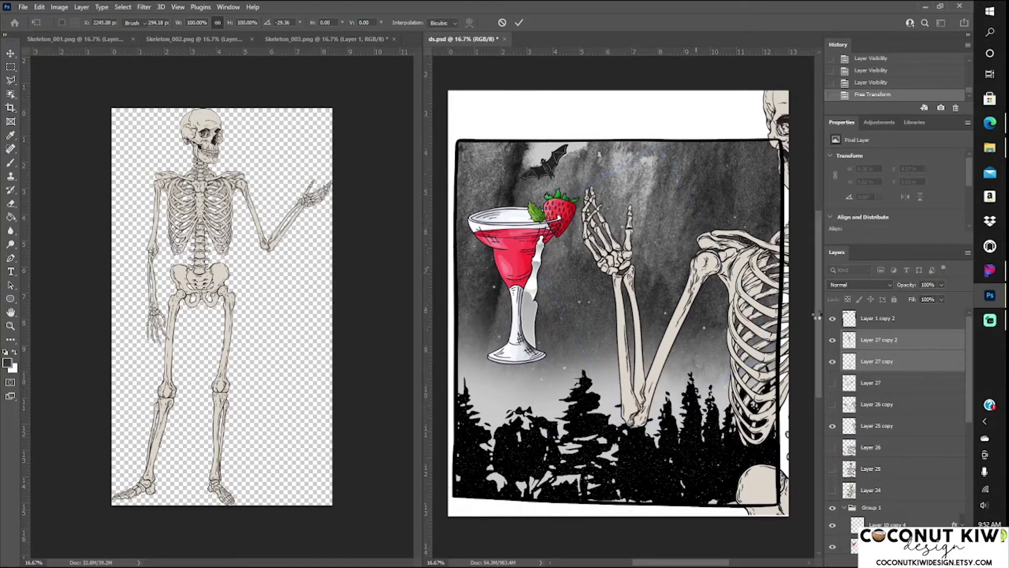
key("e")
key("v")
left_click_drag(737, 270, 610, 303)
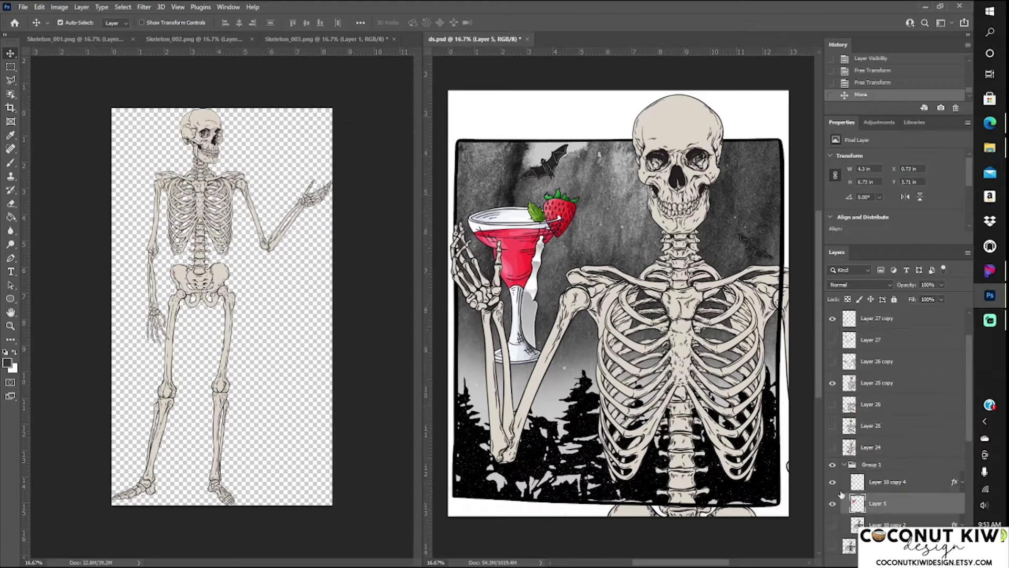
Duplicate the cocktail glass layer, stack it above the arm copies, and move it toward the hand
left_click(832, 525)
right_click(872, 525)
left_click(893, 108)
key("Return")
key("ctrl+bracketright")
left_click(833, 525)
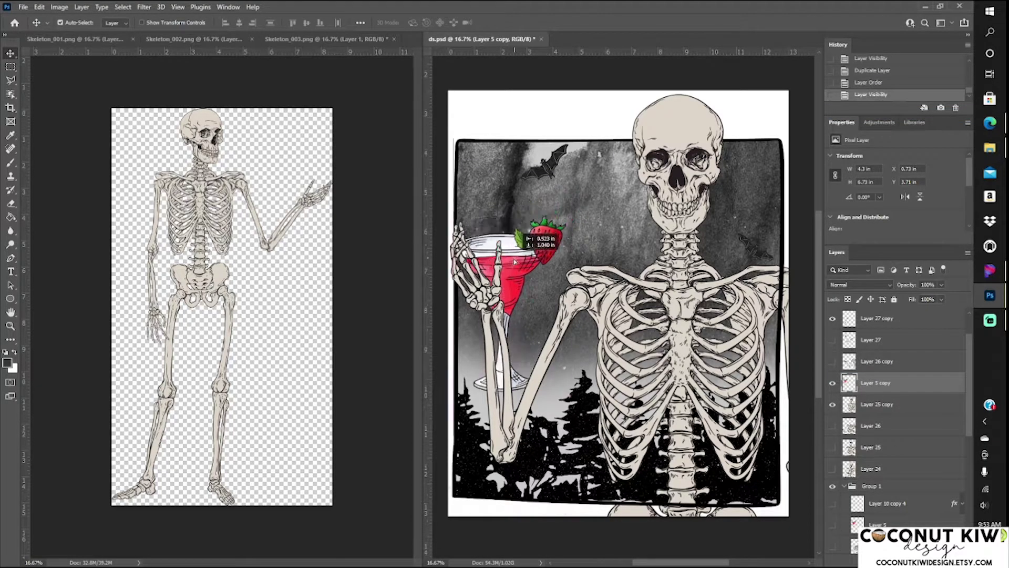
left_click_drag(527, 234, 503, 236)
key("ctrl+bracketright")
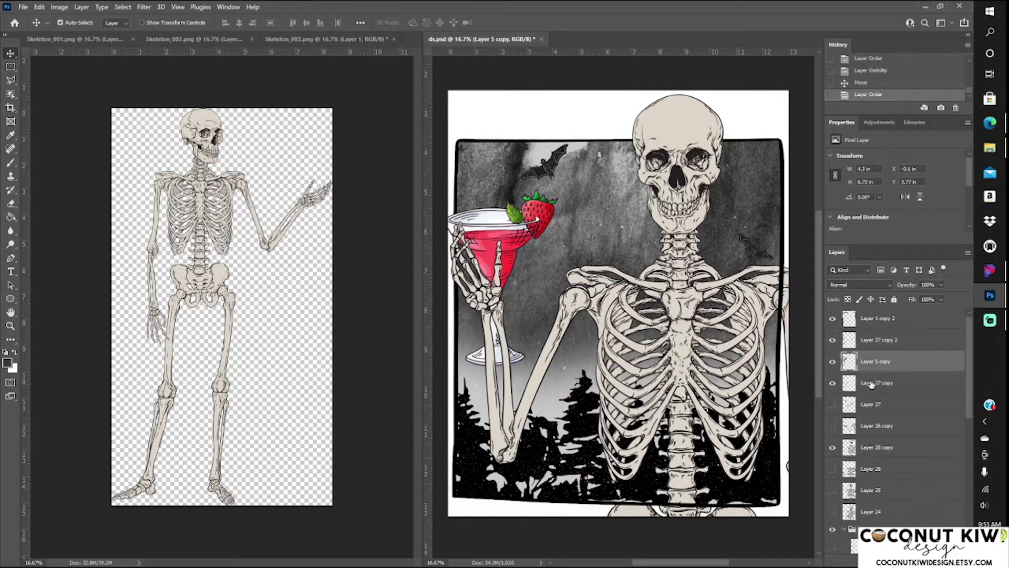
left_click_drag(877, 338, 877, 339)
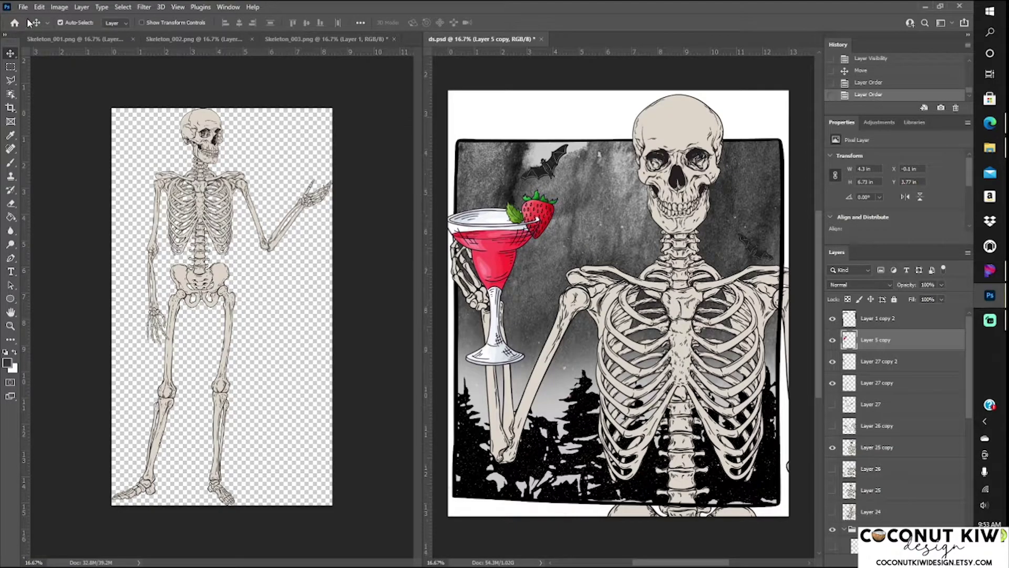
Scale the cocktail glass copy down to about 86%
left_click(39, 7)
left_click(210, 264)
left_click_drag(498, 372, 498, 348)
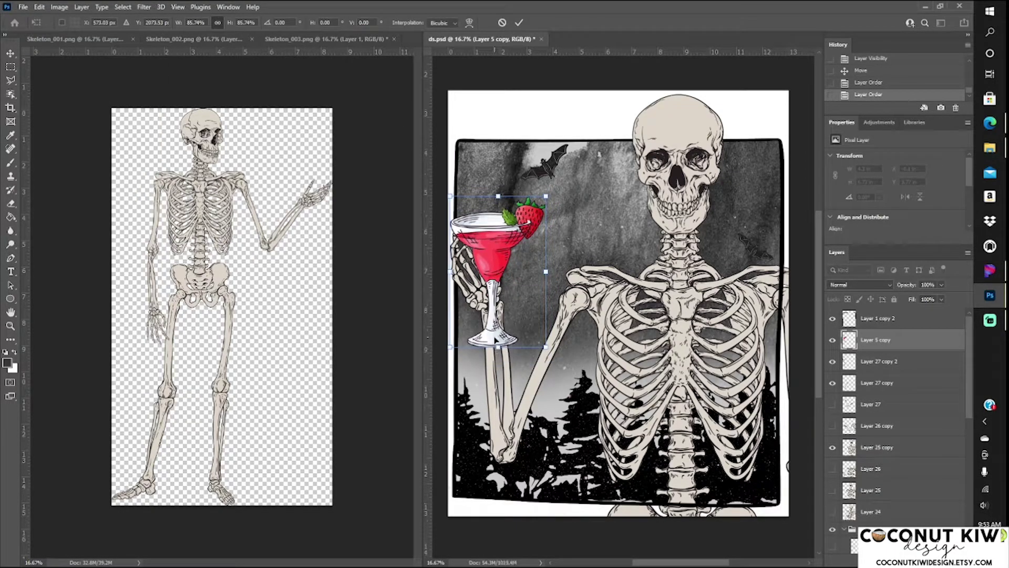
key("Return")
left_click(832, 340)
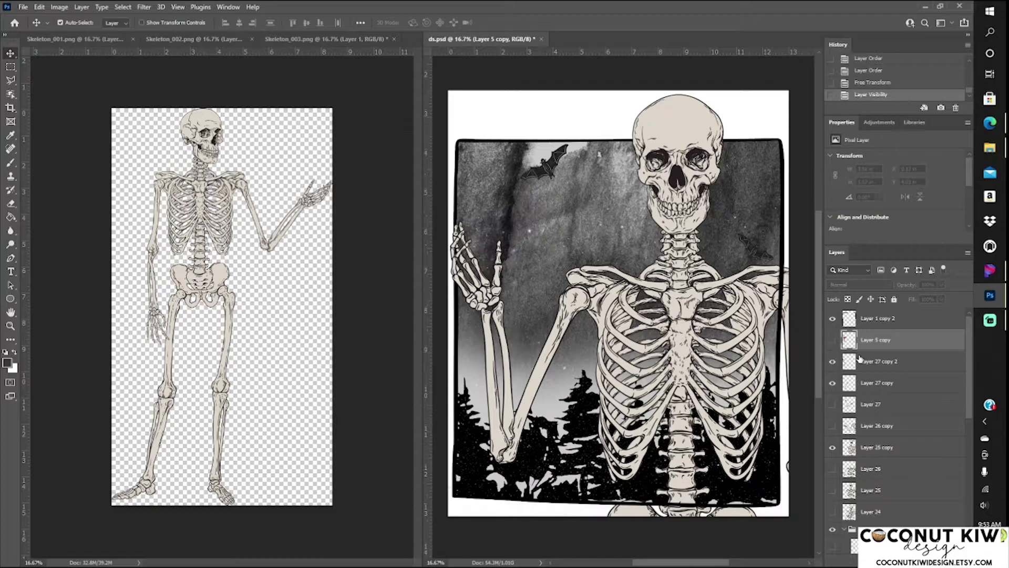
Tilt the arm copy Layer 27 copy 2 about 8 degrees
left_click(879, 361)
left_click(39, 7)
left_click(52, 246)
left_click(40, 6)
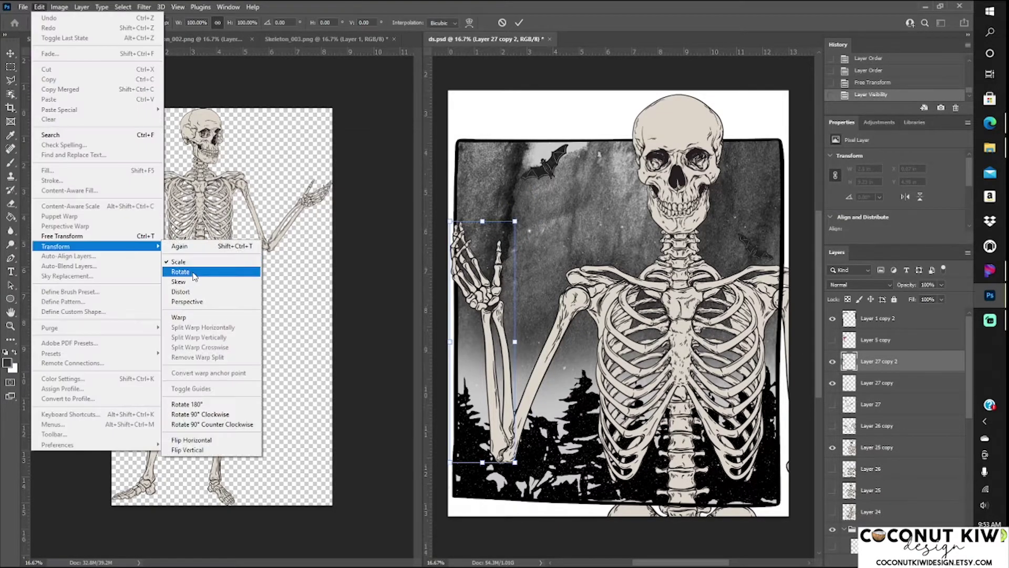
left_click(195, 270)
left_click_drag(467, 226, 511, 348)
key("Return")
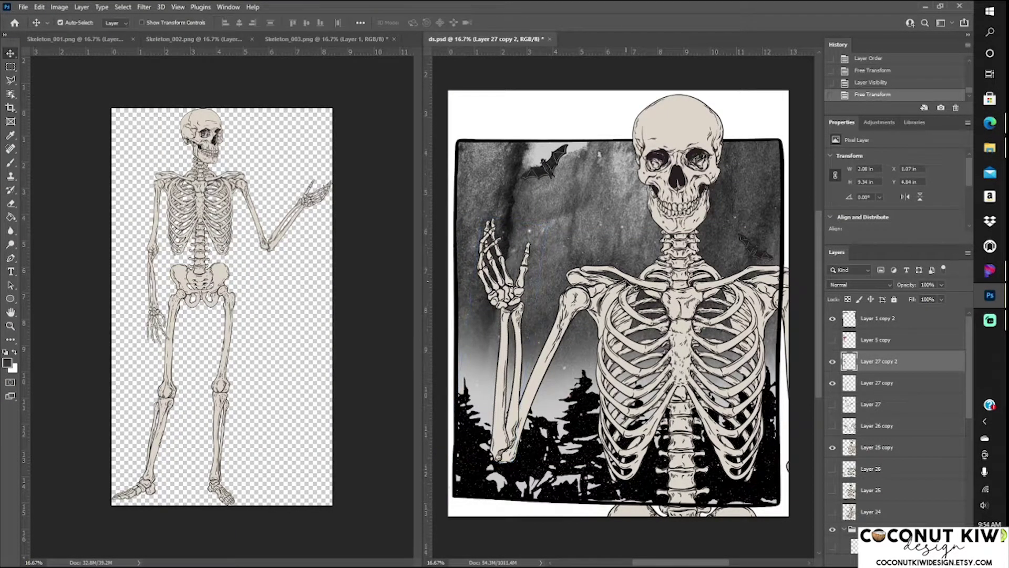
Rotate both arm pieces together and place the cocktail glass into the raised hand
left_click(877, 382, "ctrl")
left_click(40, 6)
left_click(226, 263)
mouse_move(578, 173)
left_mouse_down()
mouse_move(567, 178)
mouse_move(580, 149)
left_mouse_up()
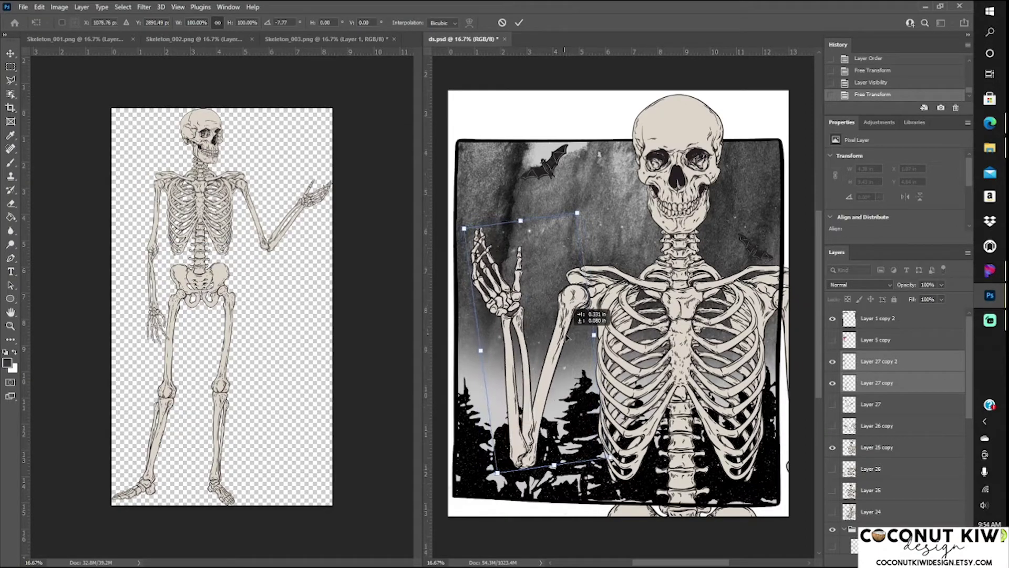
left_click_drag(562, 334, 567, 336)
key("Return")
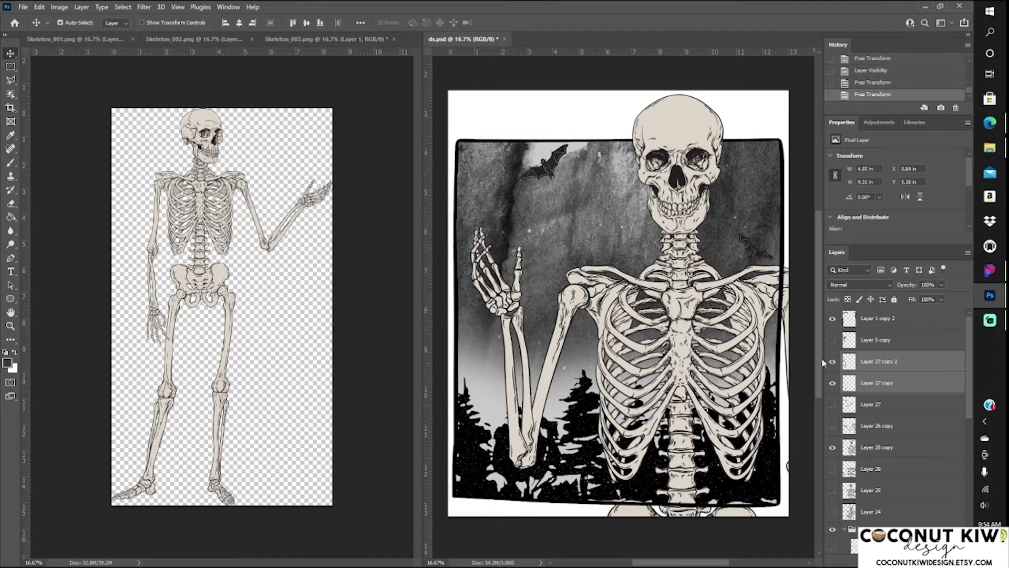
left_click(832, 339)
left_click_drag(489, 283, 502, 263)
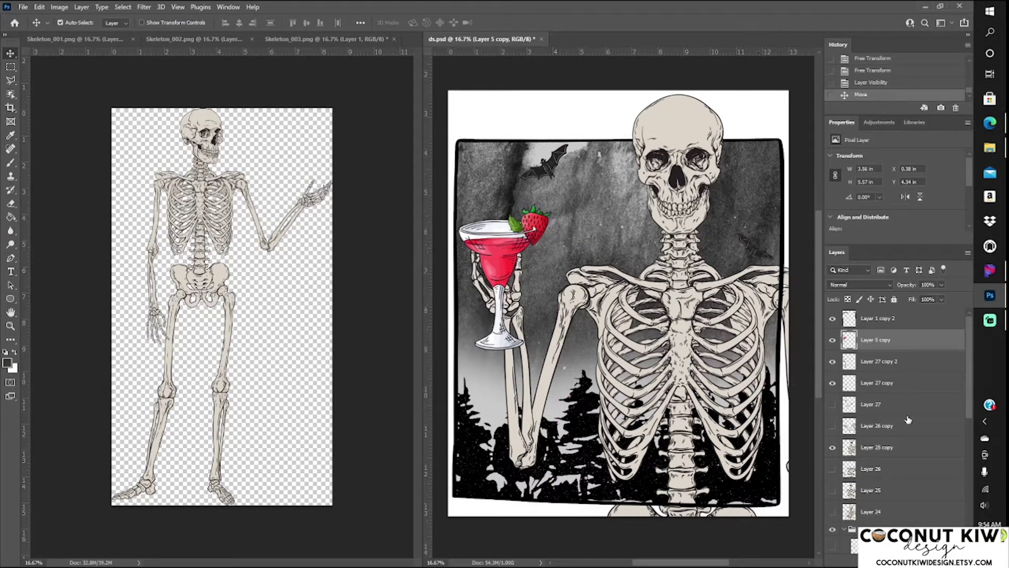
Shift the arm and torso layers slightly left, keeping their original size
left_click(877, 361, "ctrl")
left_click(876, 382, "ctrl")
left_click(877, 446, "ctrl")
left_click_drag(694, 137, 686, 144)
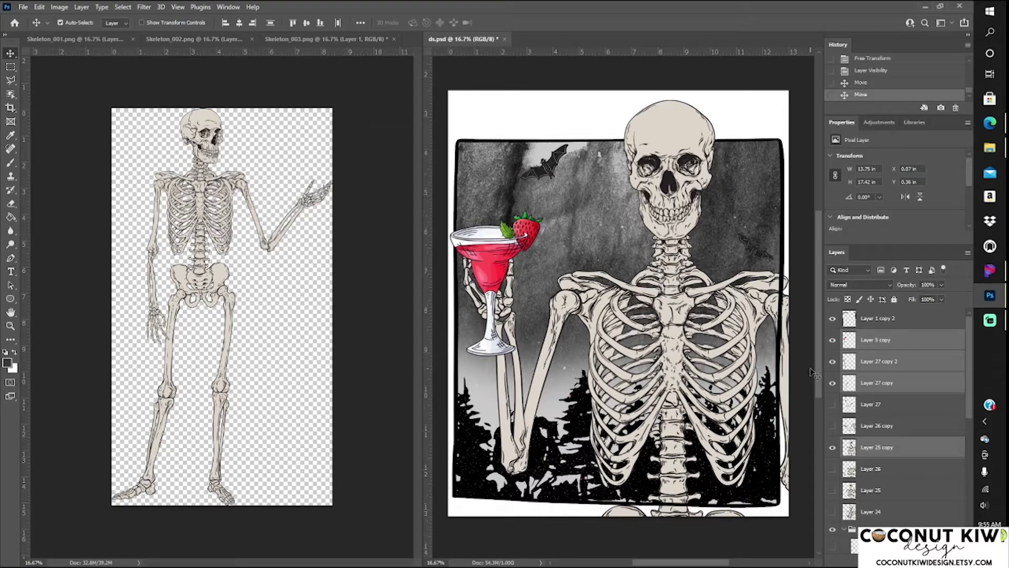
left_click(33, 7)
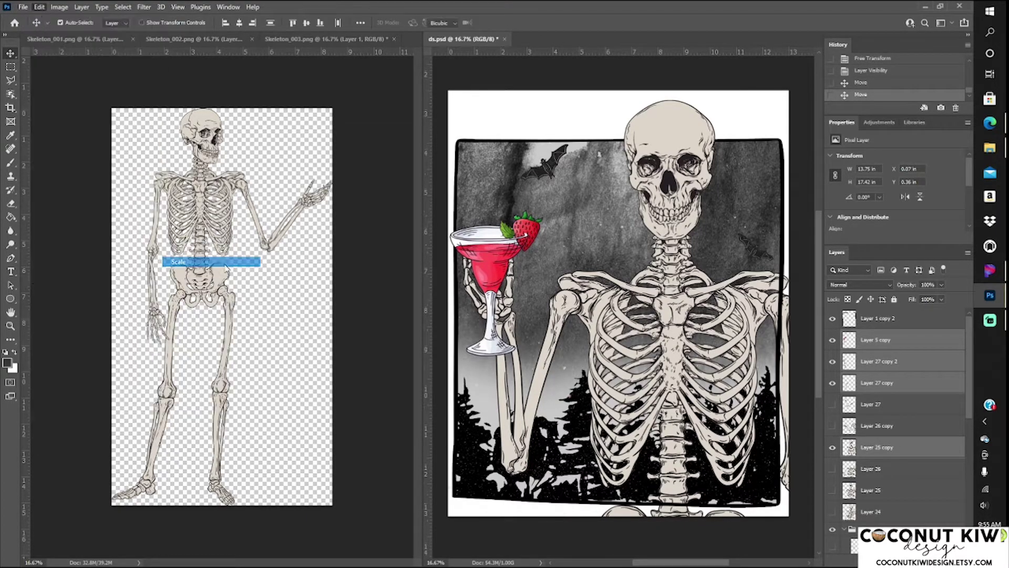
left_click(200, 265)
mouse_move(630, 323)
left_mouse_down()
mouse_move(654, 329)
mouse_move(678, 289)
left_mouse_up()
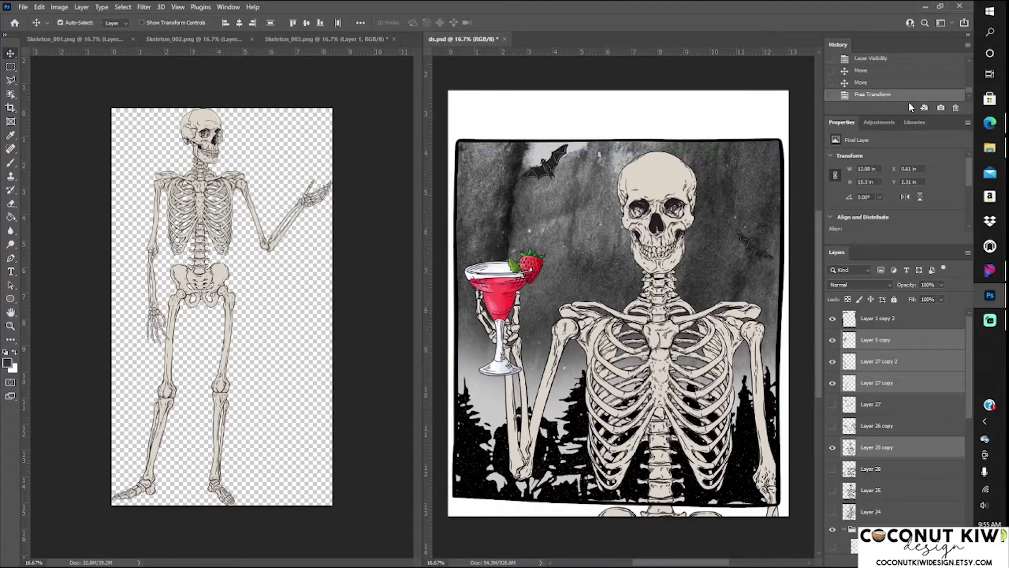
key("Escape")
Show Layer 26, select Layer 25 copy, and switch to Skeleton_002.png
scroll(894, 395, "down", 1)
left_click(832, 448)
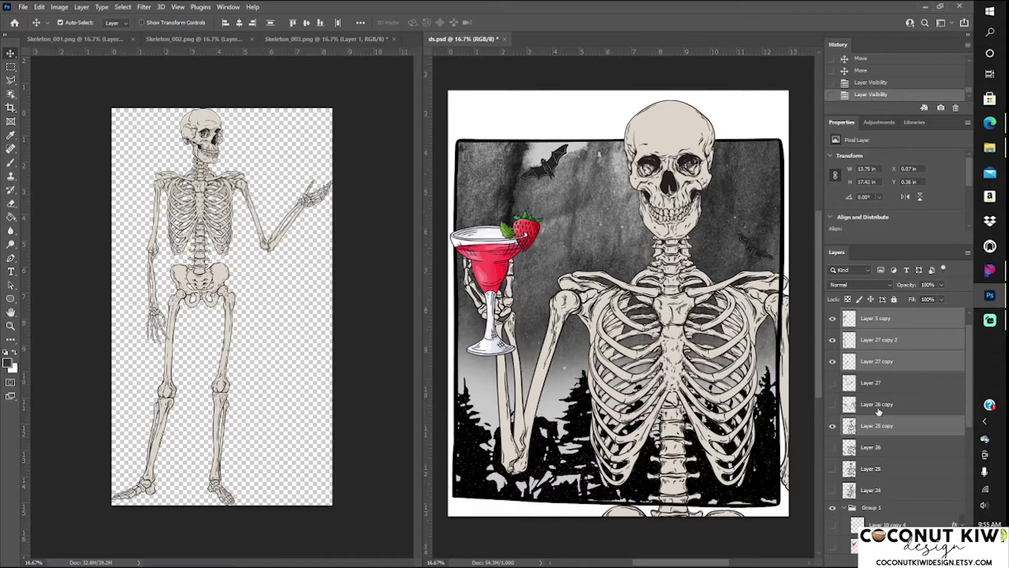
left_click(877, 425)
left_click(205, 38)
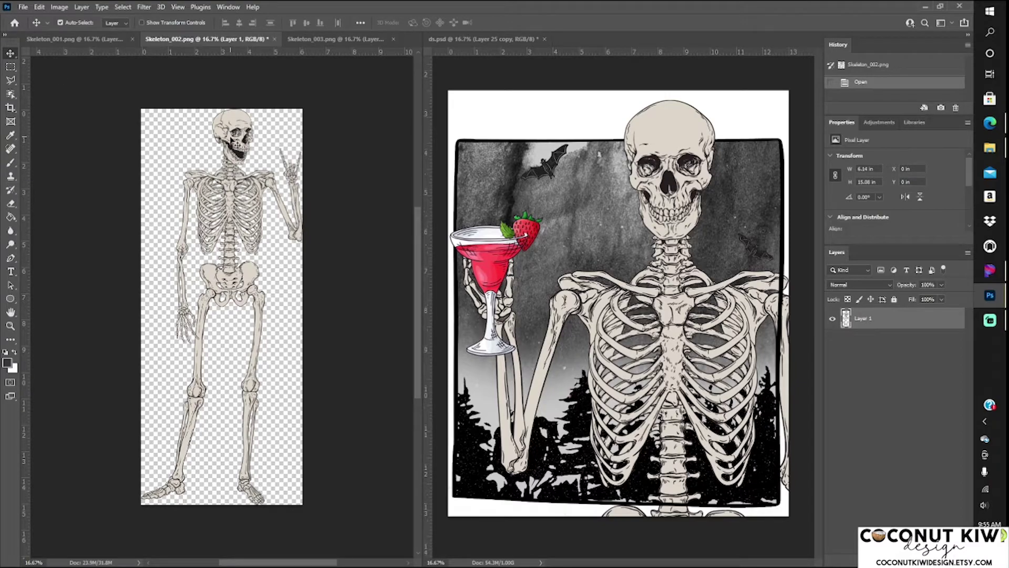
Drag the second skeleton into ds.psd and erase its overlapping leftover ribcage
left_click_drag(226, 237, 647, 294)
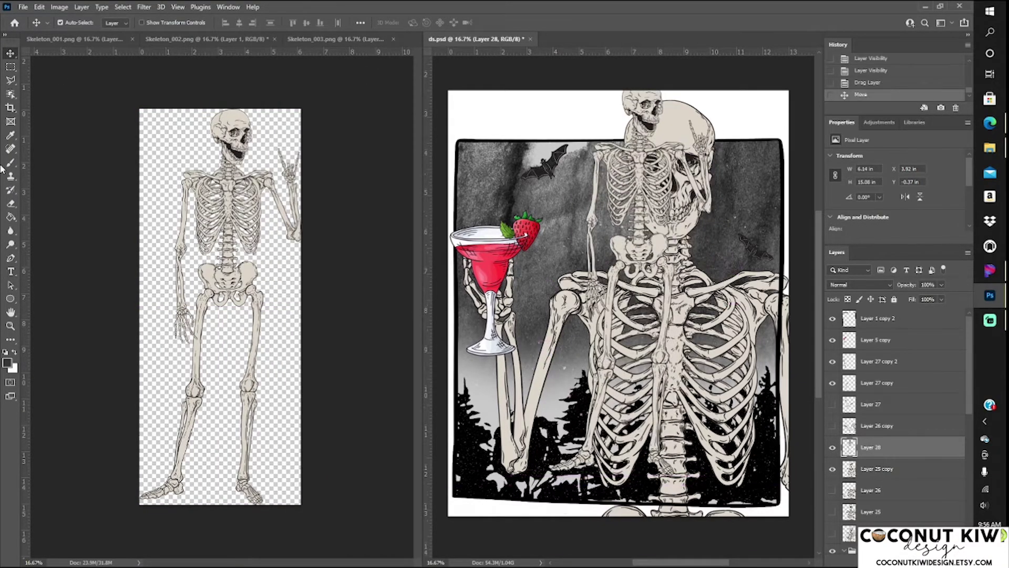
key("e")
mouse_move(773, 463)
left_mouse_down()
mouse_move(631, 294)
mouse_move(647, 211)
left_mouse_up()
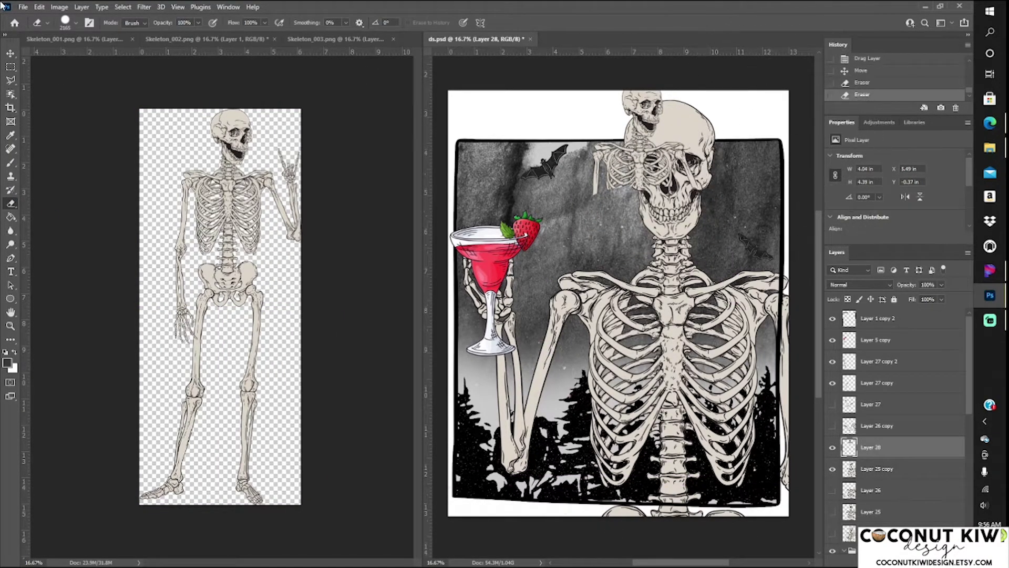
Enlarge the open-mouthed skull layer to about 257% and shift it down and right
left_click(40, 7)
left_click(179, 261)
mouse_move(657, 159)
left_mouse_down()
mouse_move(690, 178)
mouse_move(670, 232)
left_mouse_up()
left_click_drag(807, 261, 815, 262)
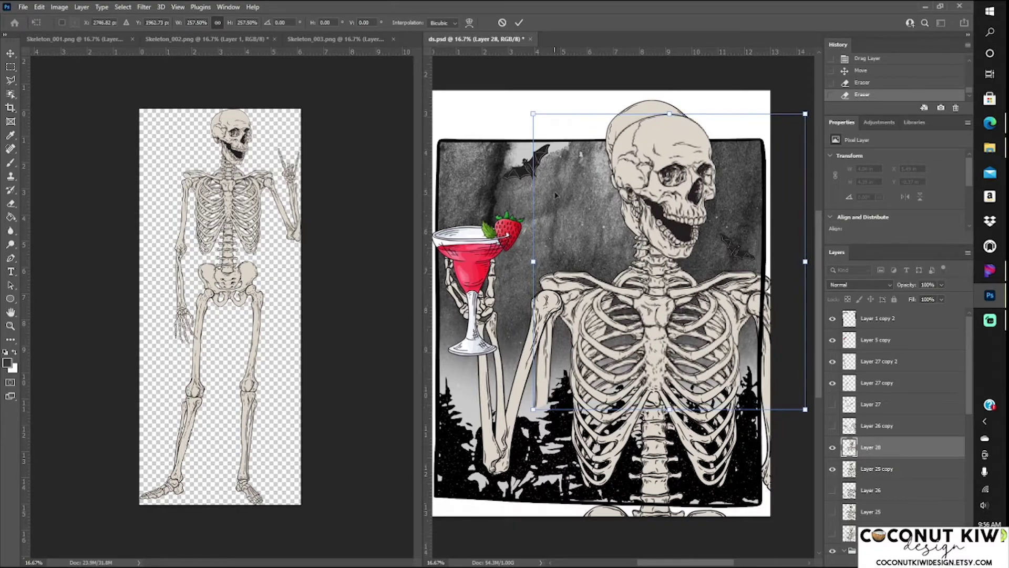
left_click_drag(533, 121, 532, 111)
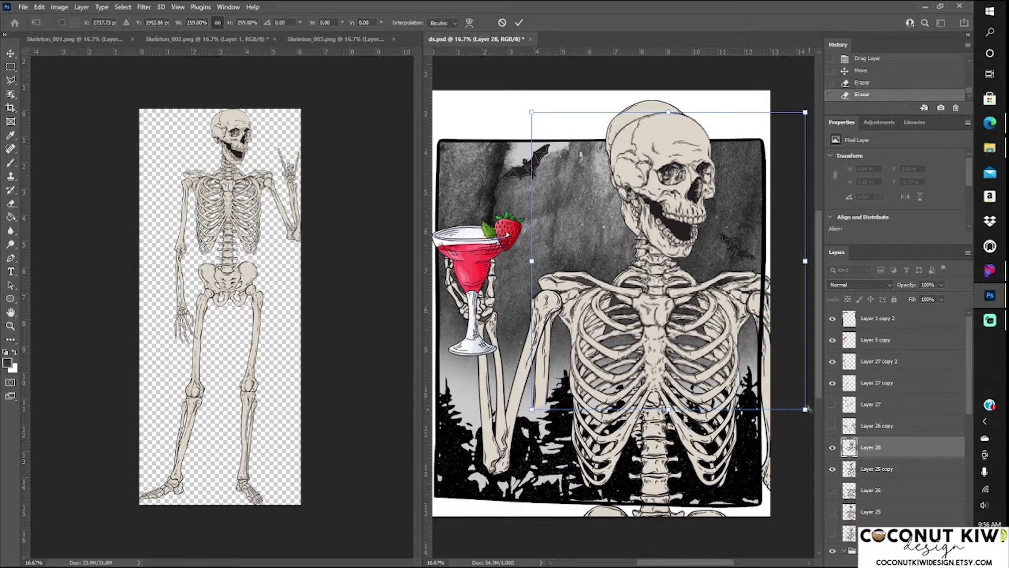
key("Return")
Flip the skull horizontally, set it on the neck, and erase the excess below it
left_click(40, 6)
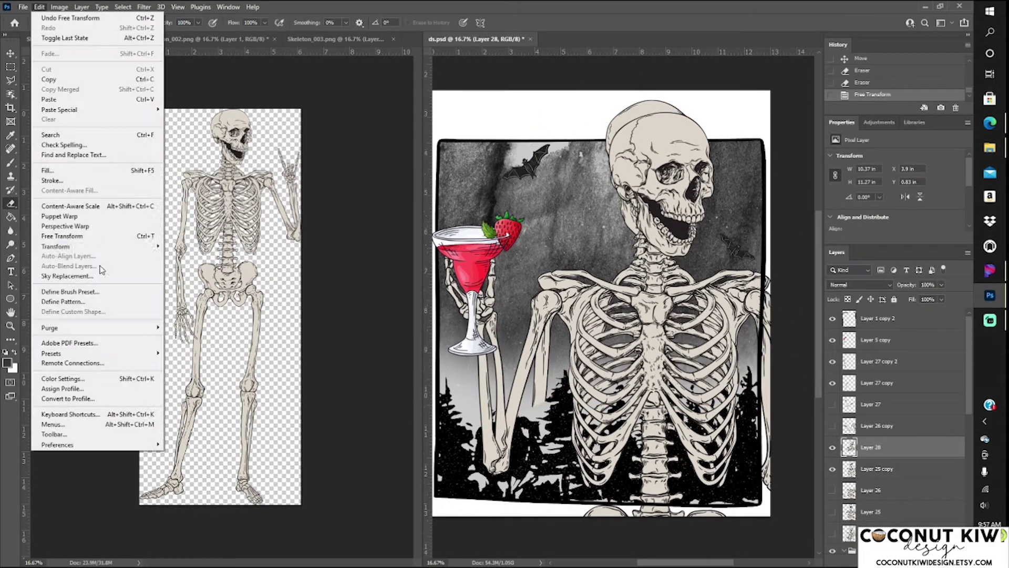
left_click(257, 437)
key("v")
left_click_drag(628, 166, 647, 168)
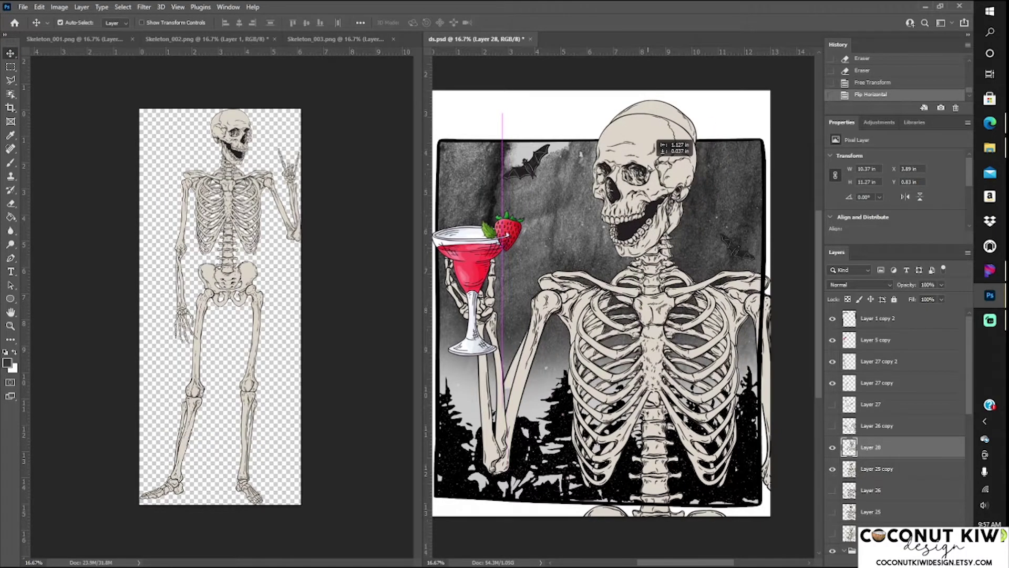
key("e")
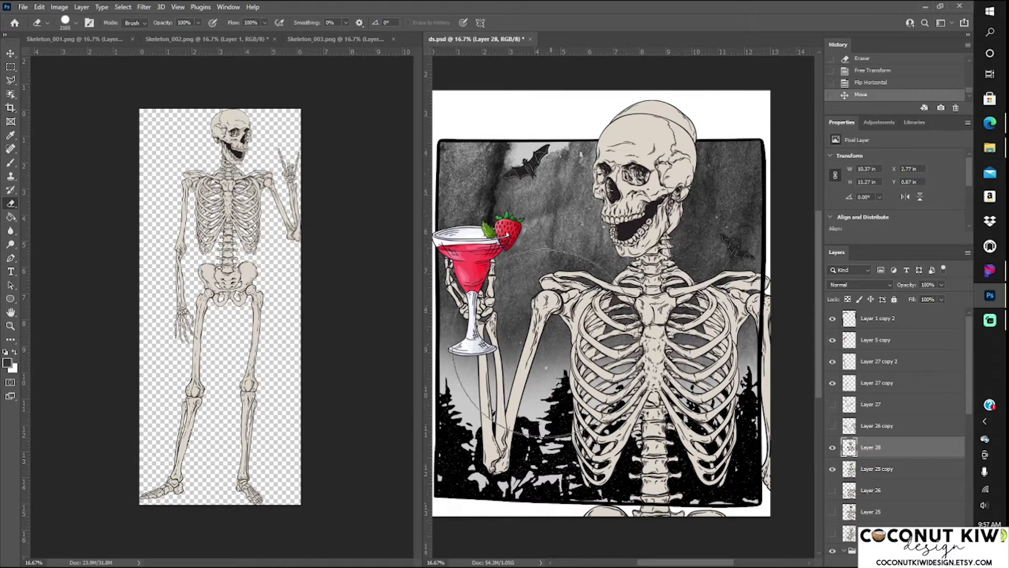
left_click_drag(730, 315, 733, 300)
left_click_drag(605, 476, 641, 417)
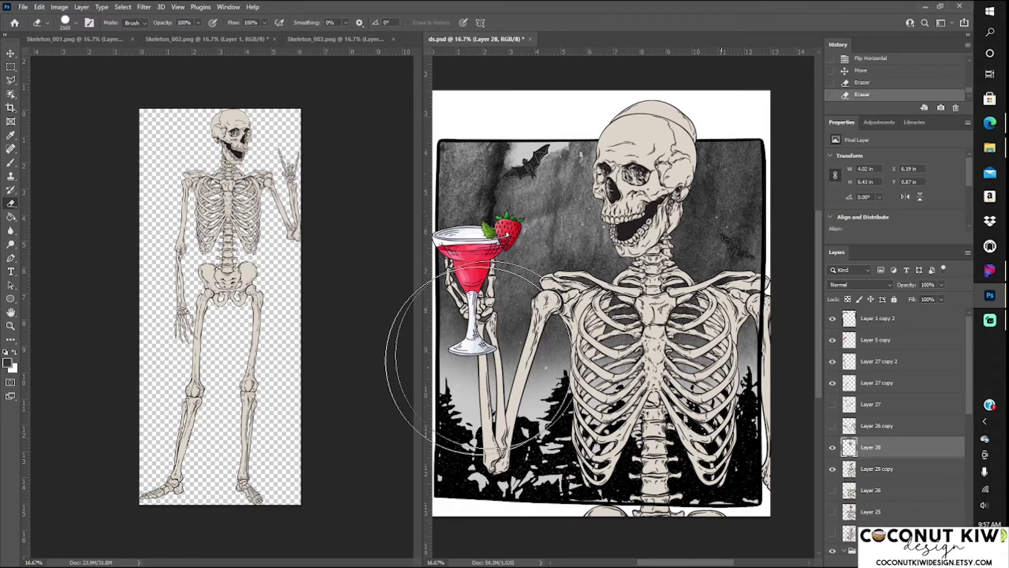
Check Layer 28's visibility and duplicate the Layer 25 copy skeleton
left_click(833, 447)
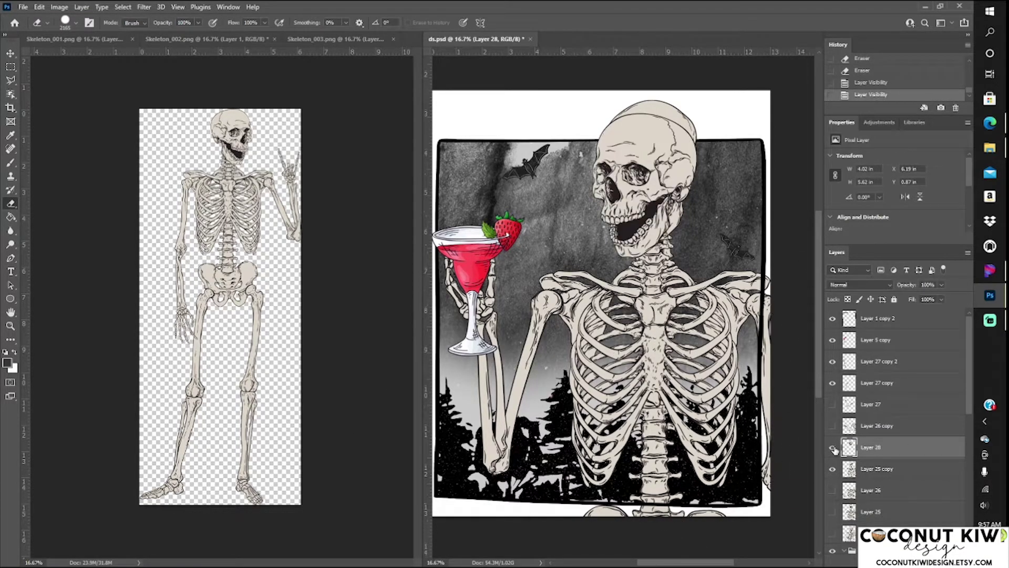
left_click(832, 447)
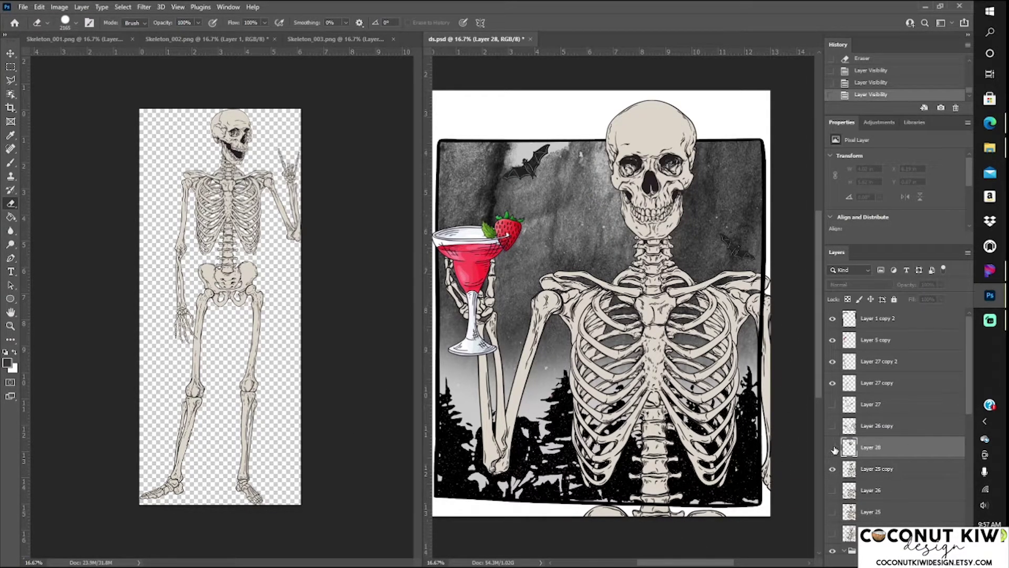
left_click(833, 447)
right_click(876, 468)
left_click(867, 79)
Create Layer 25 copy 2, erase its skull top, and hide the original Layer 25 copy
key("Return")
left_click(832, 489)
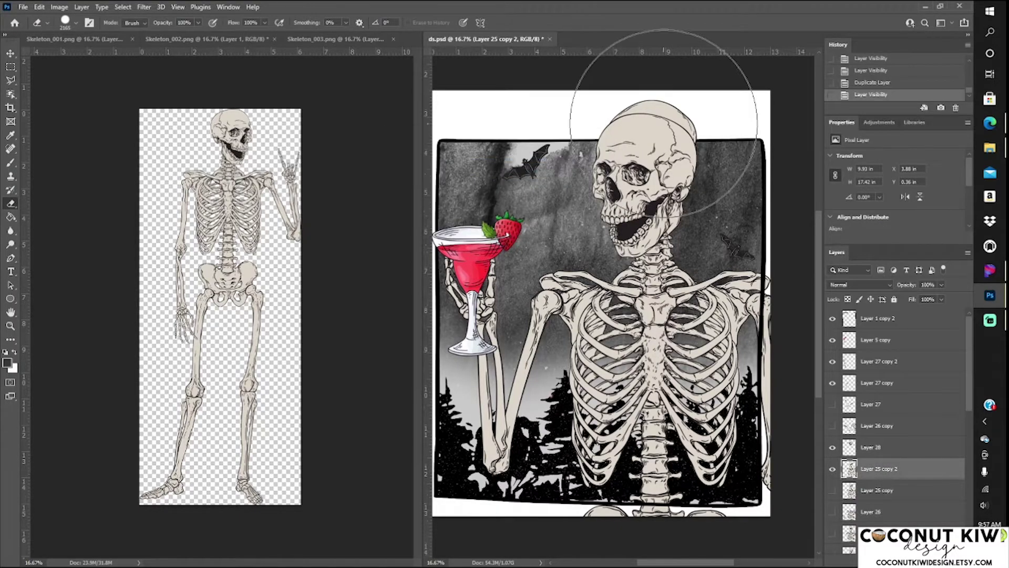
mouse_move(683, 158)
left_mouse_down()
mouse_move(693, 143)
mouse_move(653, 135)
left_mouse_up()
left_click(832, 447)
left_click(833, 447)
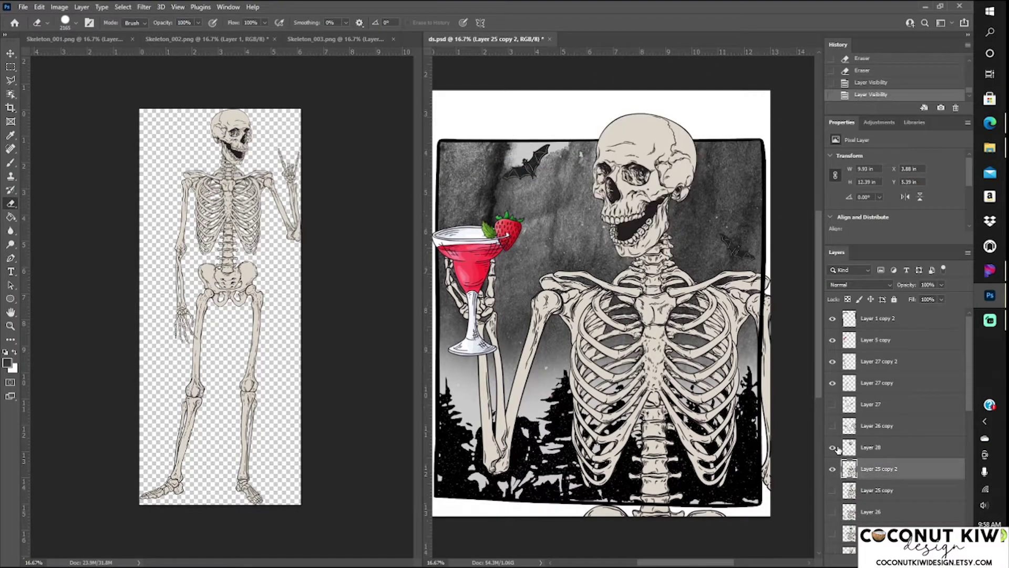
Revert the neck erasing to an earlier history state and nudge Layer 28 into place
key("ctrl+plus")
key("ctrl+plus")
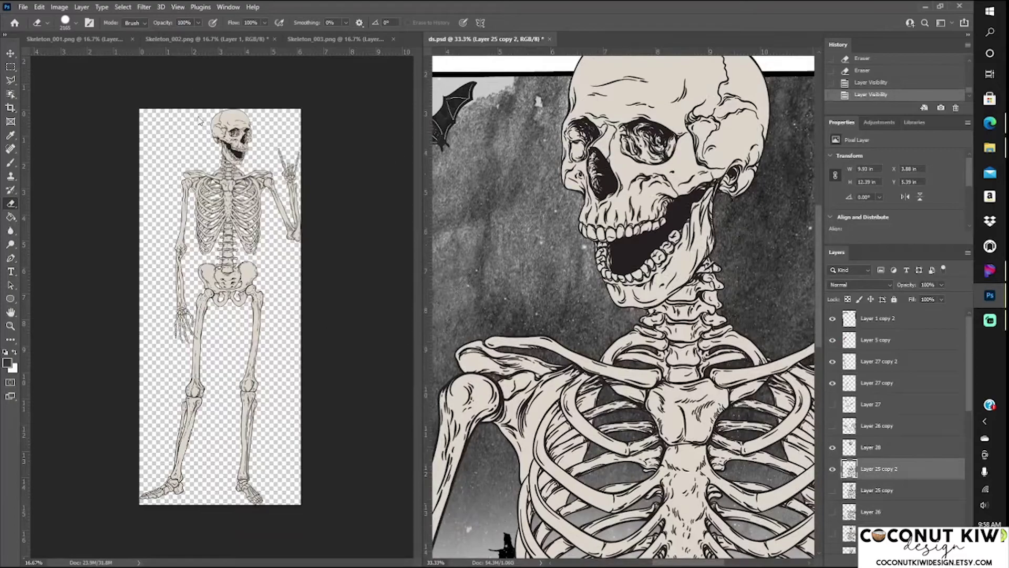
left_click(868, 72)
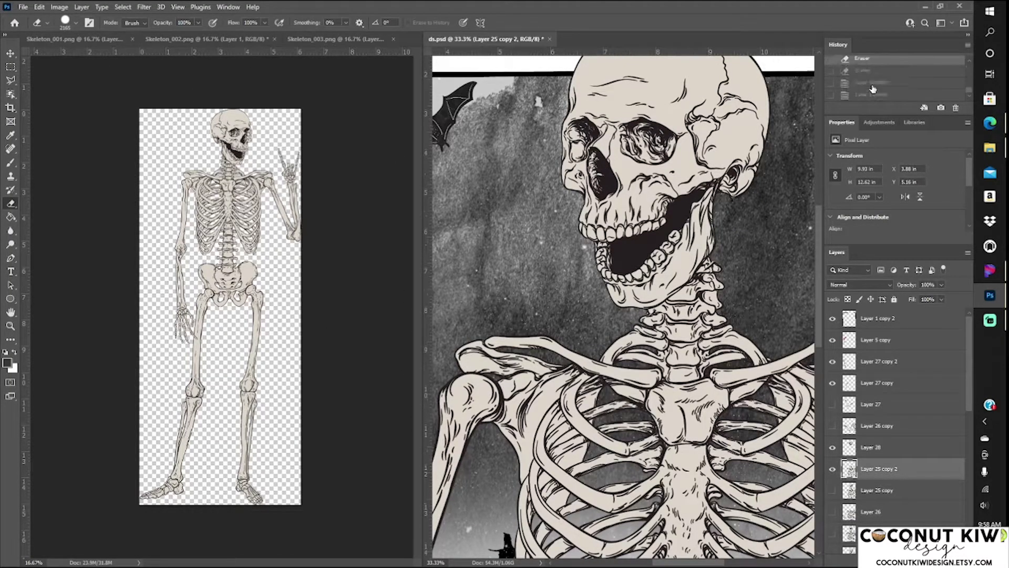
left_click(871, 94)
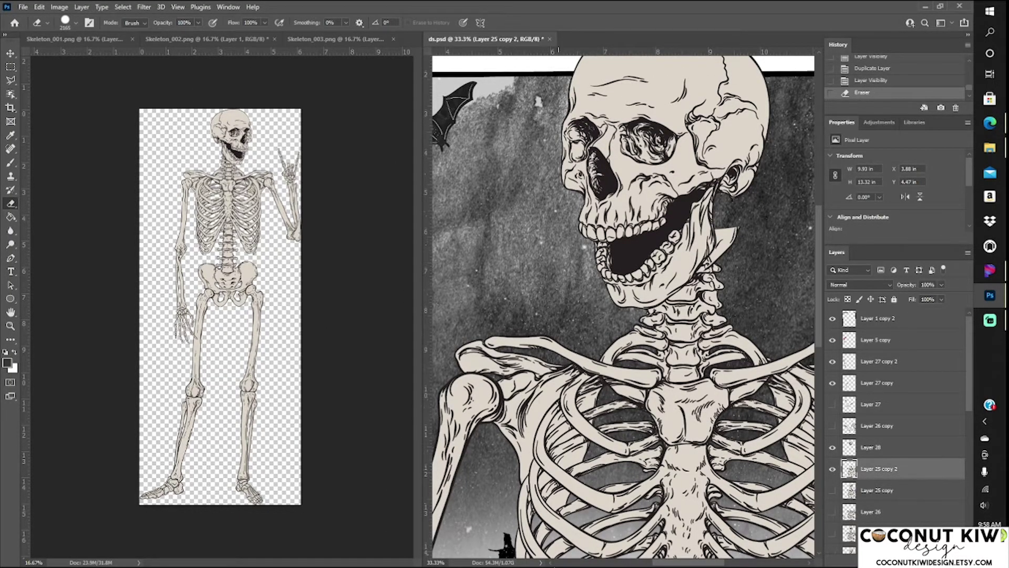
left_click(10, 53)
left_click(654, 185)
left_click_drag(654, 185, 653, 185)
Polygonal-lasso the stray bone piece beside the open jaw on Layer 25 copy 2 and cut it away
left_click(11, 205)
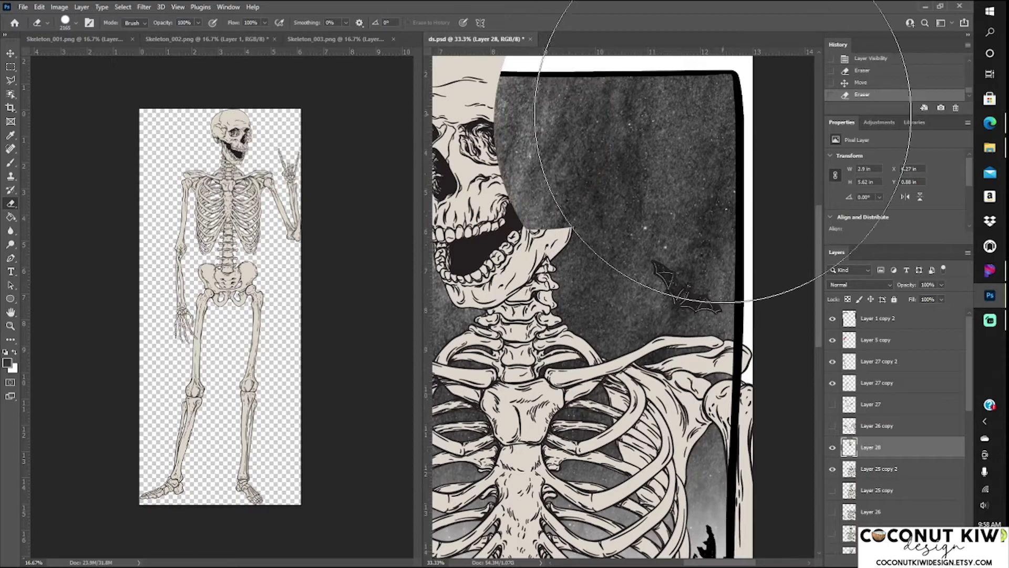
left_click(878, 468)
left_click_drag(747, 105, 746, 294)
key("ctrl+z")
key("l")
left_click_drag(572, 227, 558, 269)
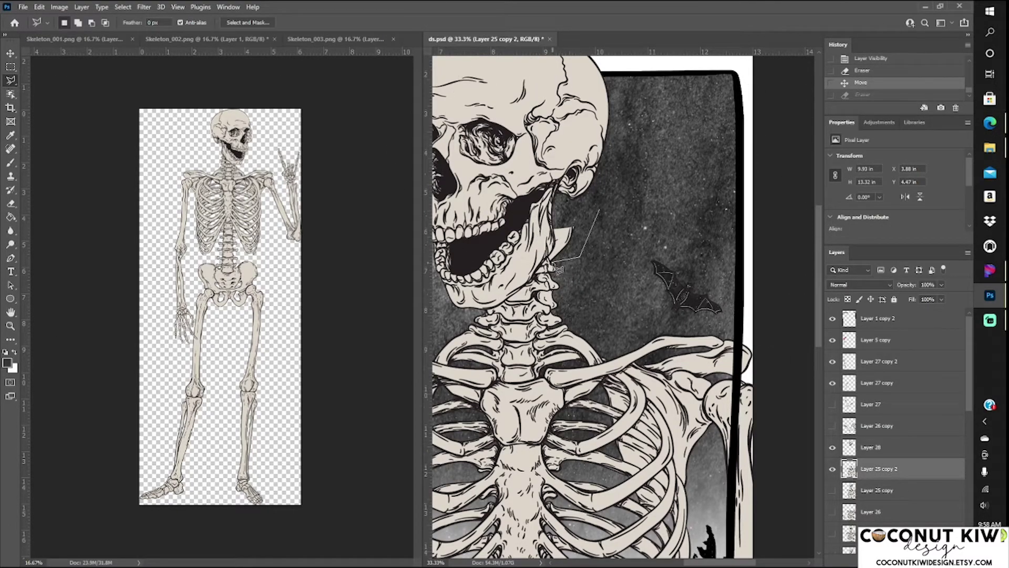
double_click(600, 210)
key("ctrl+x")
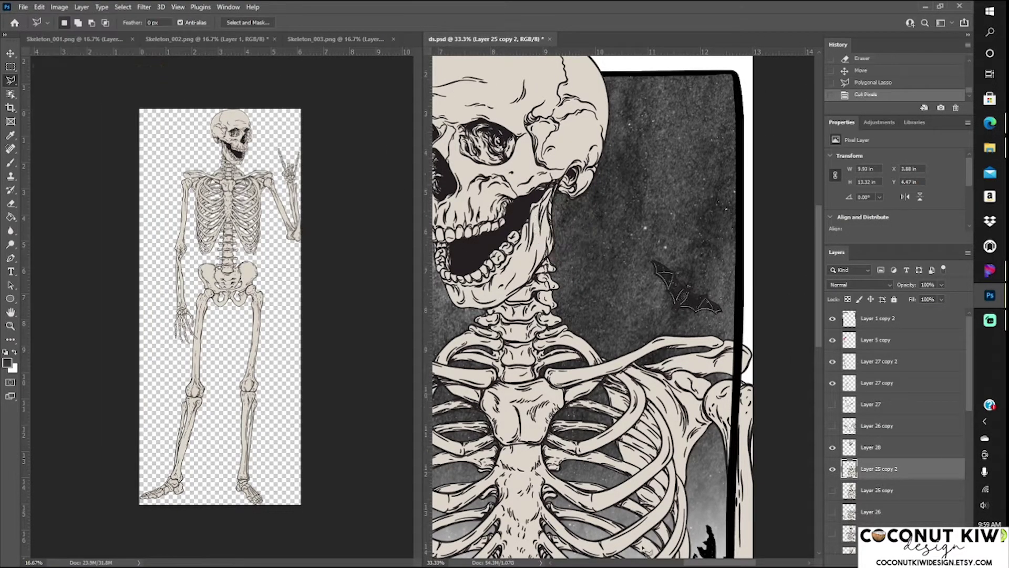
Check the result and merge Layer 25 copy 2 into Layer 28
key("ctrl+minus")
key("ctrl+minus")
key("ctrl+minus")
key("ctrl+plus")
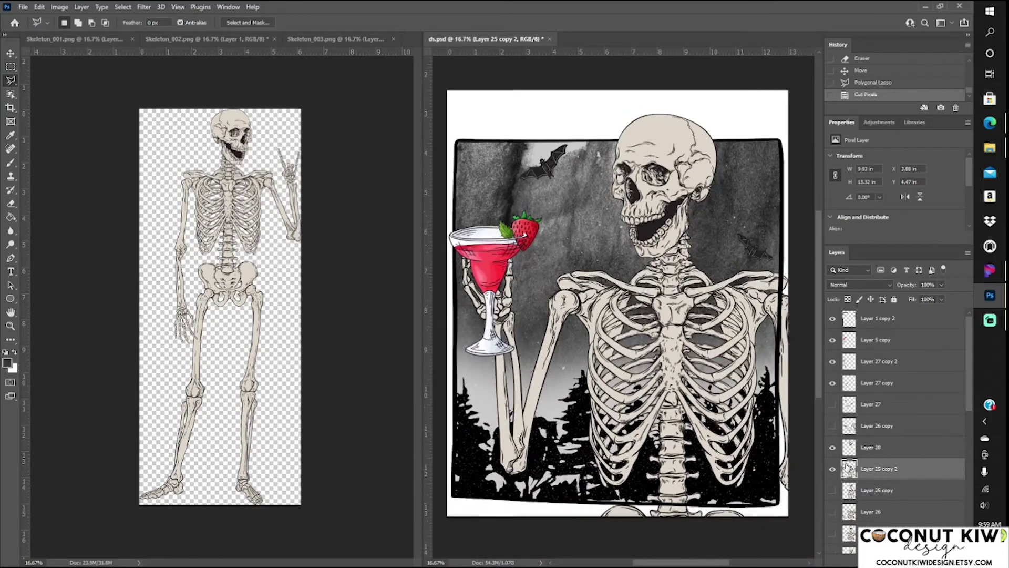
left_click(832, 447)
left_click(832, 448)
left_click(868, 452, "ctrl")
key("ctrl+e")
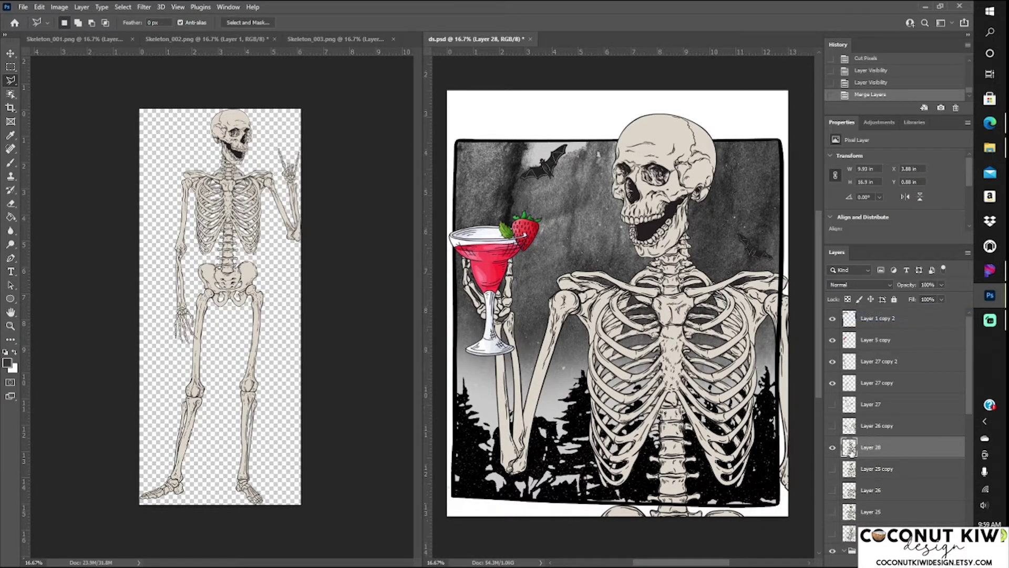
Hide Layer 25 copy and show the front-facing skull on Layer 28 instead
left_click(833, 468)
left_click(834, 467)
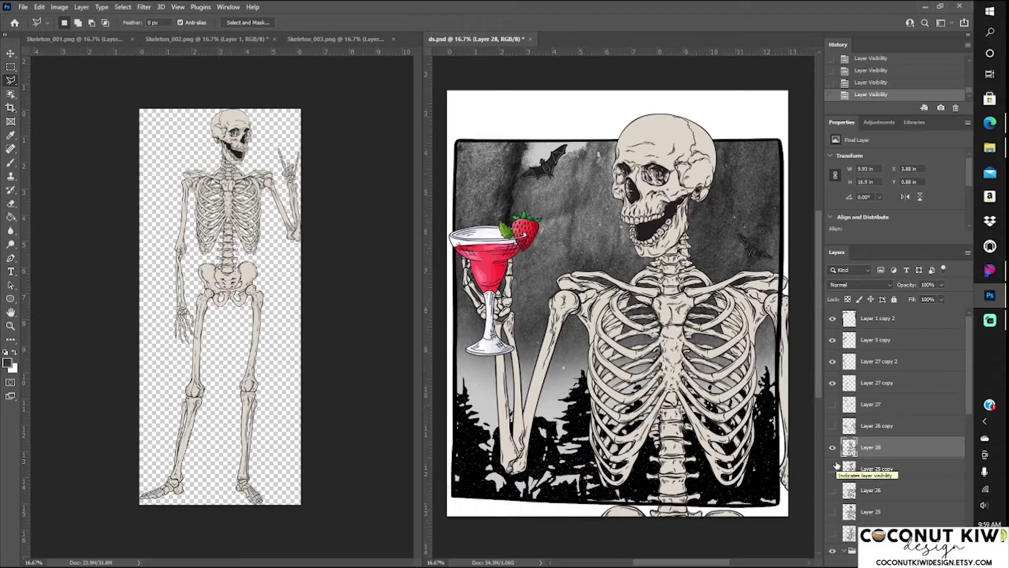
mouse_move(833, 467)
left_mouse_down()
mouse_move(834, 452)
mouse_move(836, 466)
left_mouse_up()
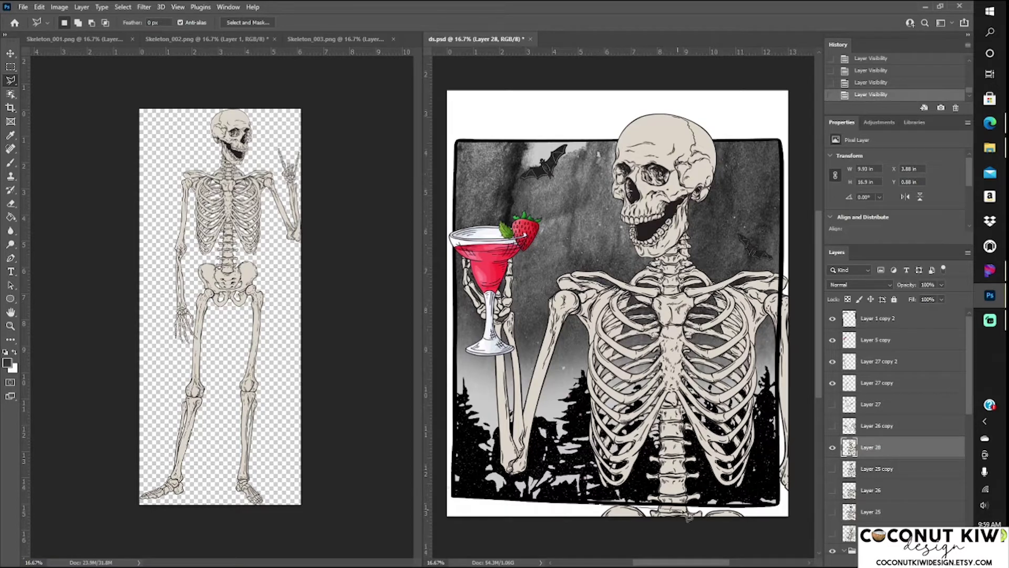
double_click(752, 512)
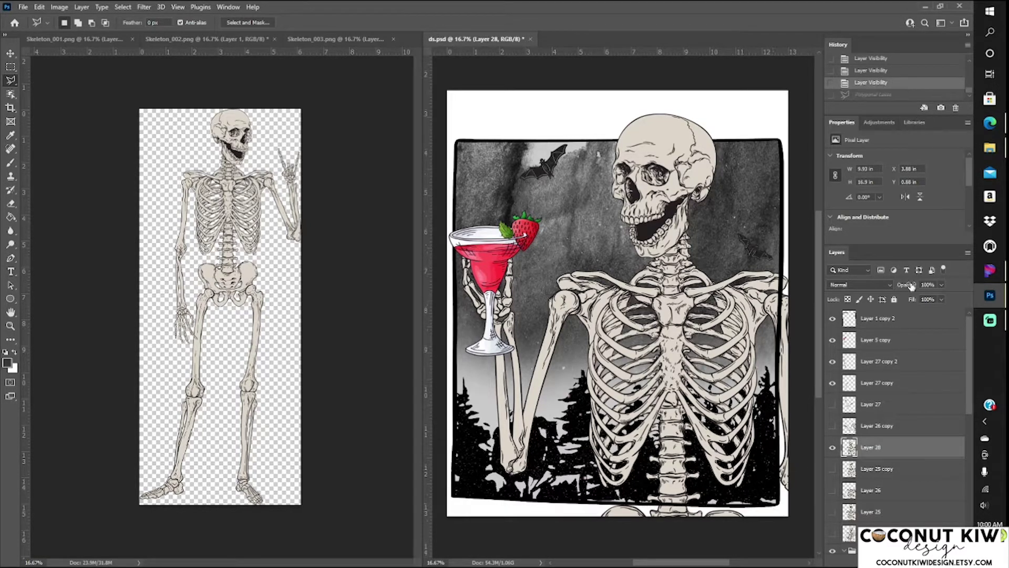
key("ctrl+z")
scroll(893, 420, "down", 5)
Duplicate Layer 1 and fill the copy's frame area with black
right_click(875, 351)
left_click(778, 192)
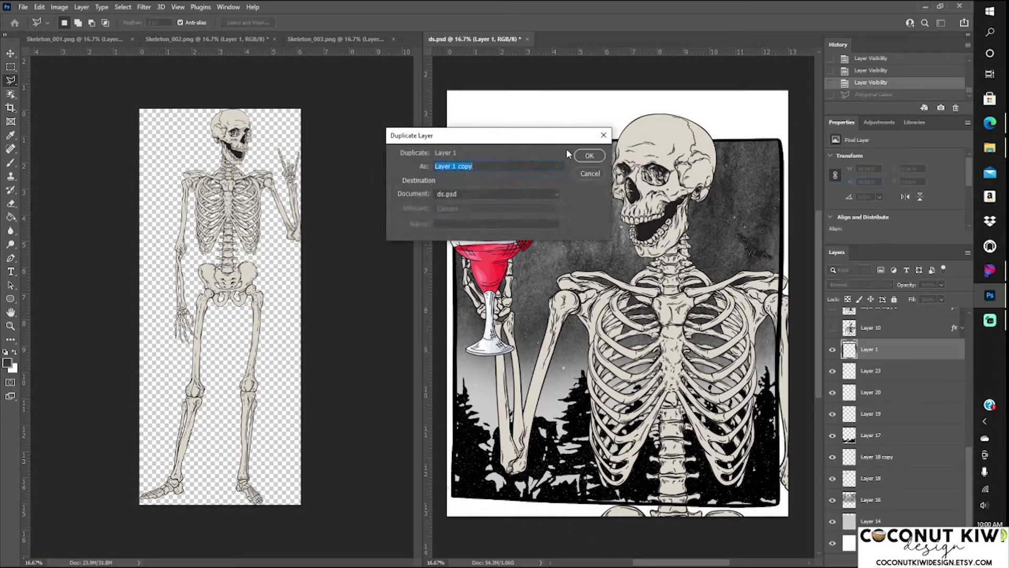
left_click(566, 148)
left_click(11, 217)
left_click(578, 173)
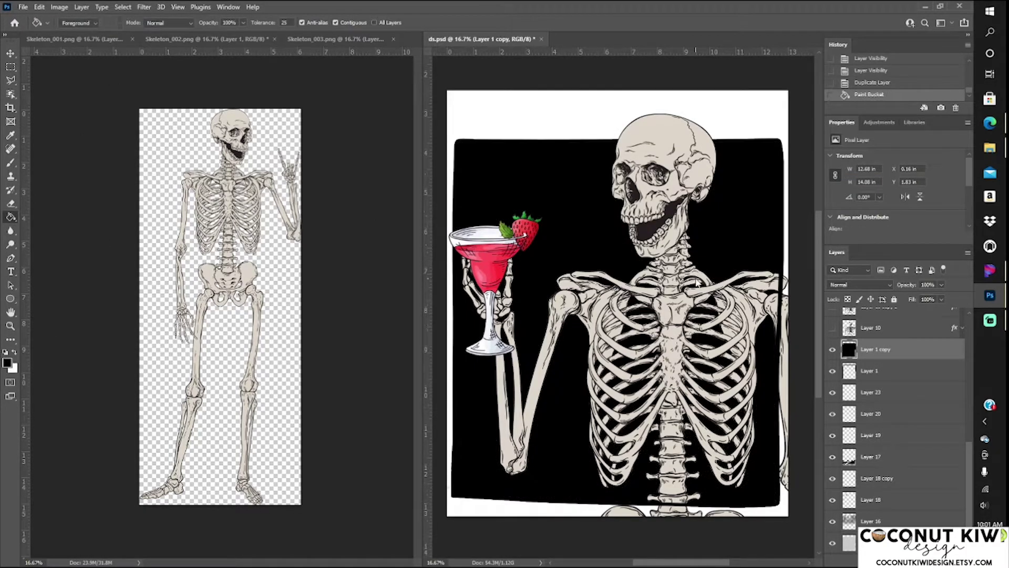
Select everything outside the frame and erase those skeleton parts from Layer 28
left_click(849, 349, "ctrl")
left_click(832, 349)
left_click(123, 7)
left_click(134, 44)
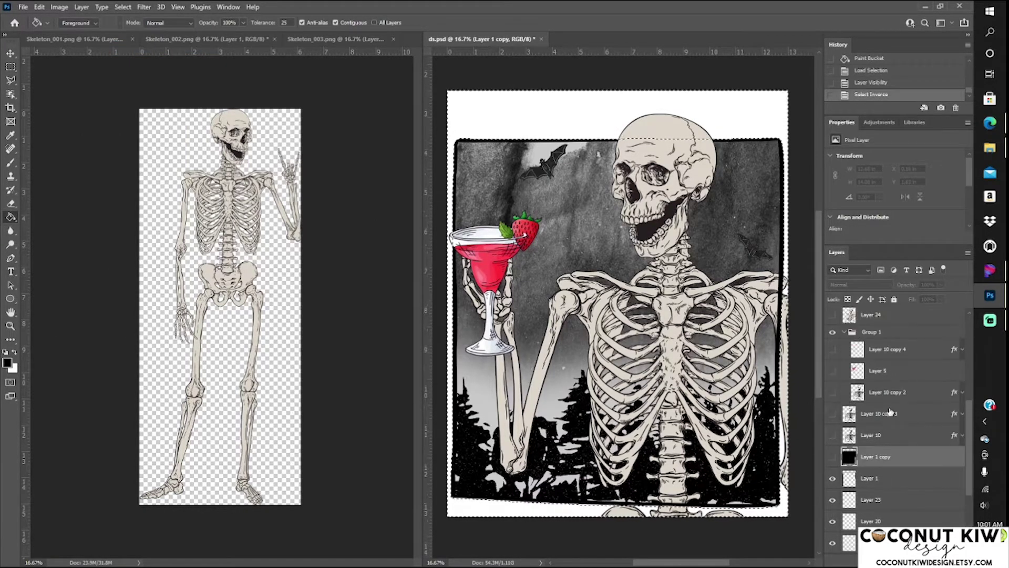
scroll(893, 421, "up", 5)
left_click(870, 357)
key("e")
scroll(601, 483, "down", 3)
left_click_drag(601, 483, 700, 468)
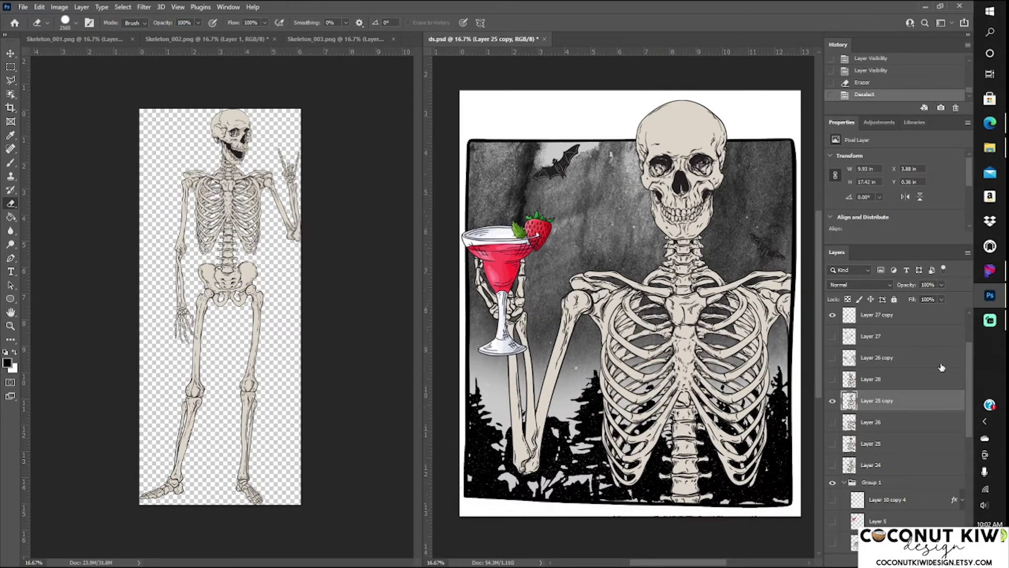
Show the cocktail arm on Layer 5 copy and duplicate it as Layer 5 copy 2
scroll(894, 394, "up", 3)
left_click(833, 340)
left_click(833, 340)
left_click(891, 341)
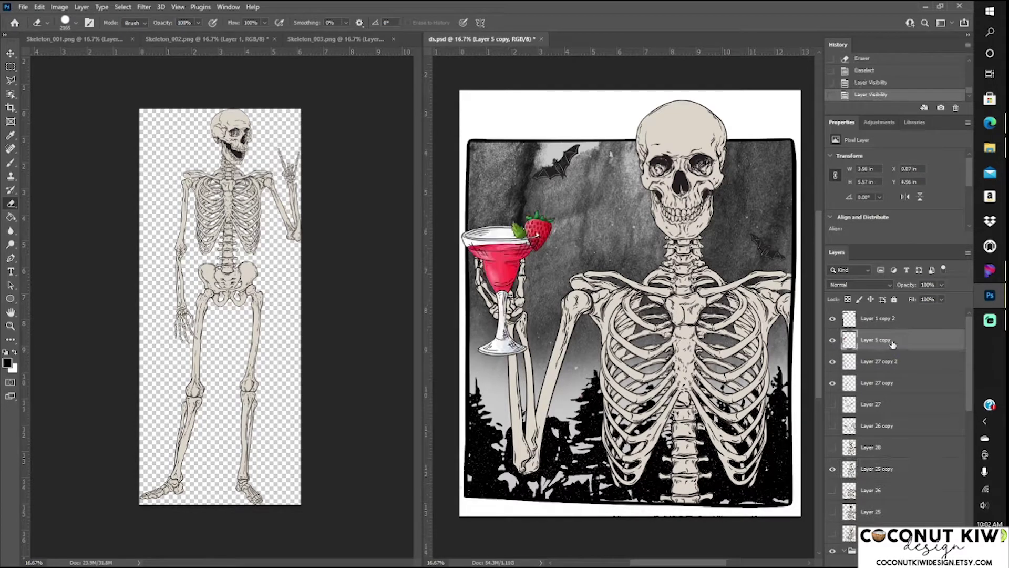
right_click(881, 349)
left_click(762, 152)
key("Return")
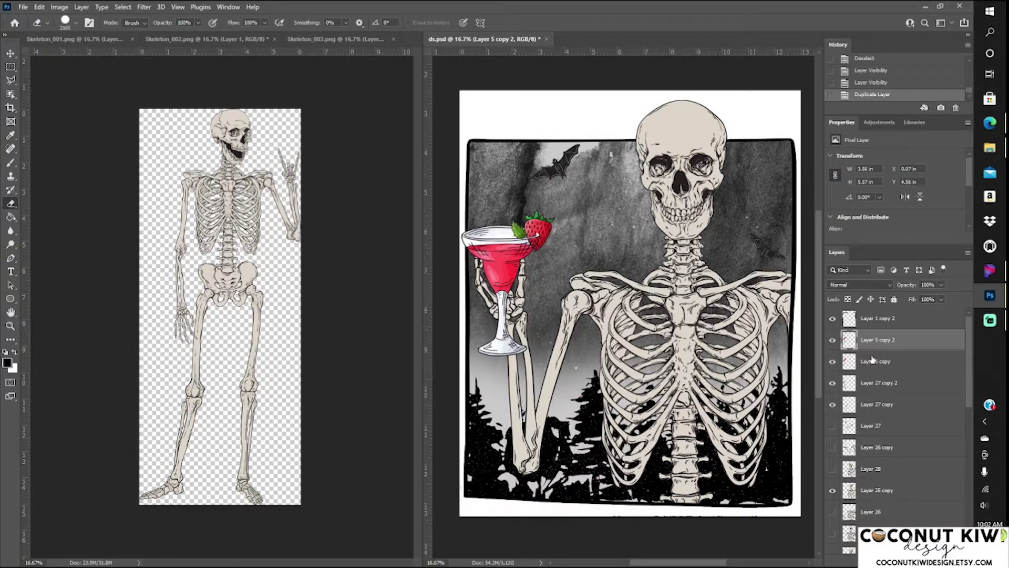
Duplicate Layer 5 copy 2 into Layer 5 copy 3 and move Layer 5 copy lower in the stack
right_click(876, 339)
left_click(762, 153)
key("Return")
left_click(833, 340)
left_click_drag(872, 361, 881, 508)
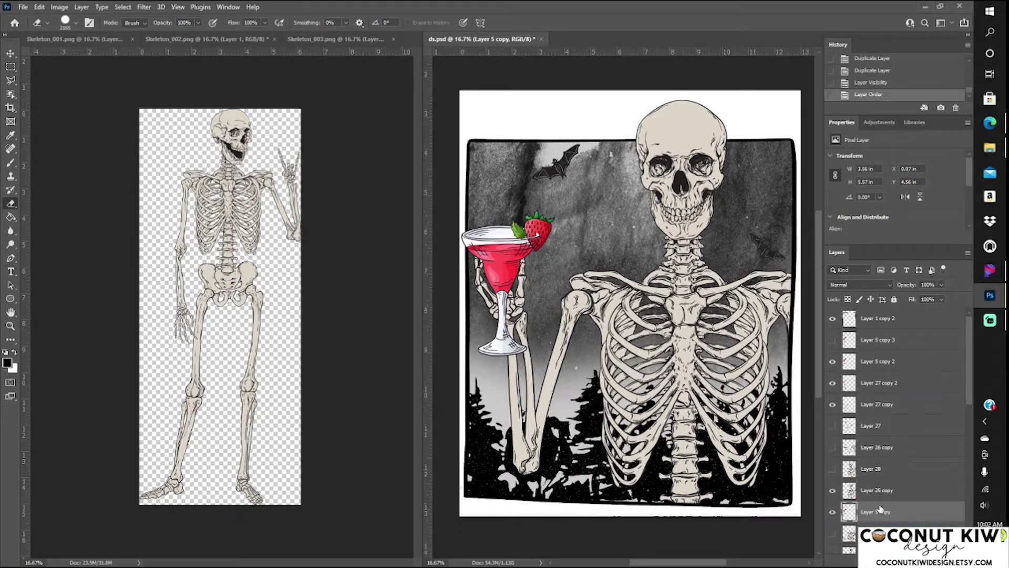
Undo the last erase on the cocktail glass layer and set its opacity to 66%
left_click(877, 361)
left_click_drag(475, 241, 463, 315)
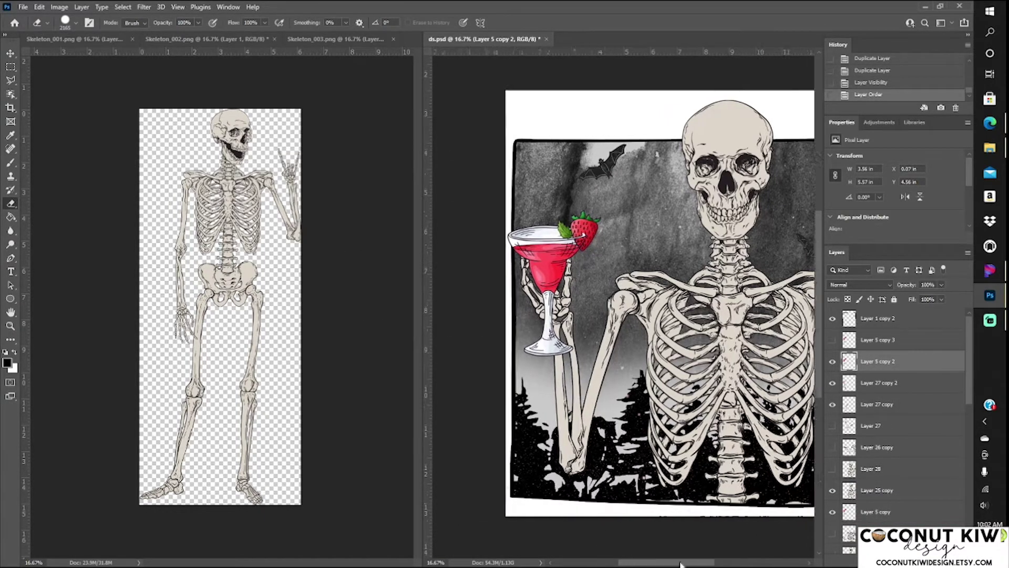
left_click(892, 84)
scroll(578, 273, "up", 2)
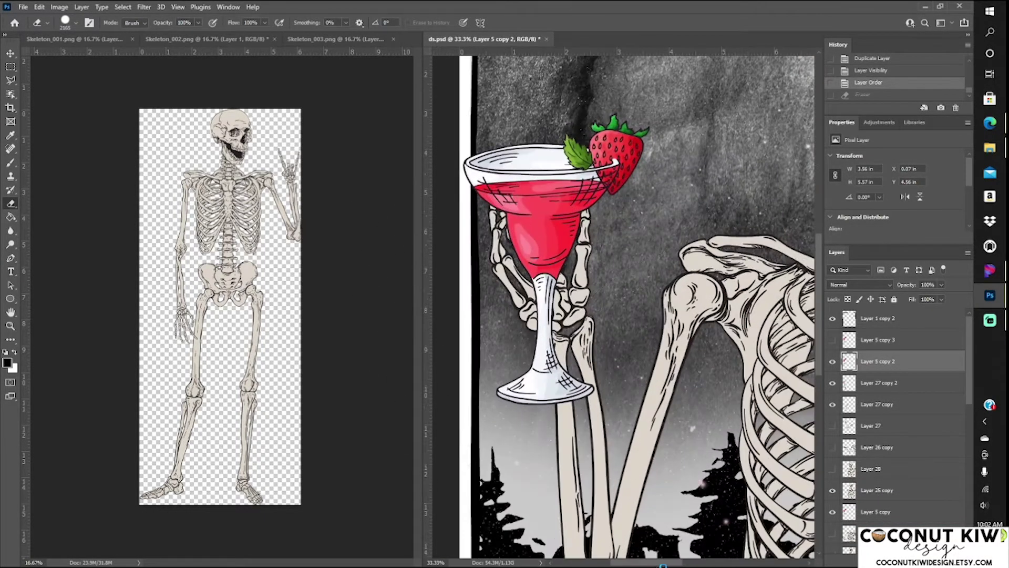
left_click(942, 285)
left_click_drag(945, 299, 927, 299)
scroll(625, 271, "up", 2)
scroll(614, 326, "up", 1)
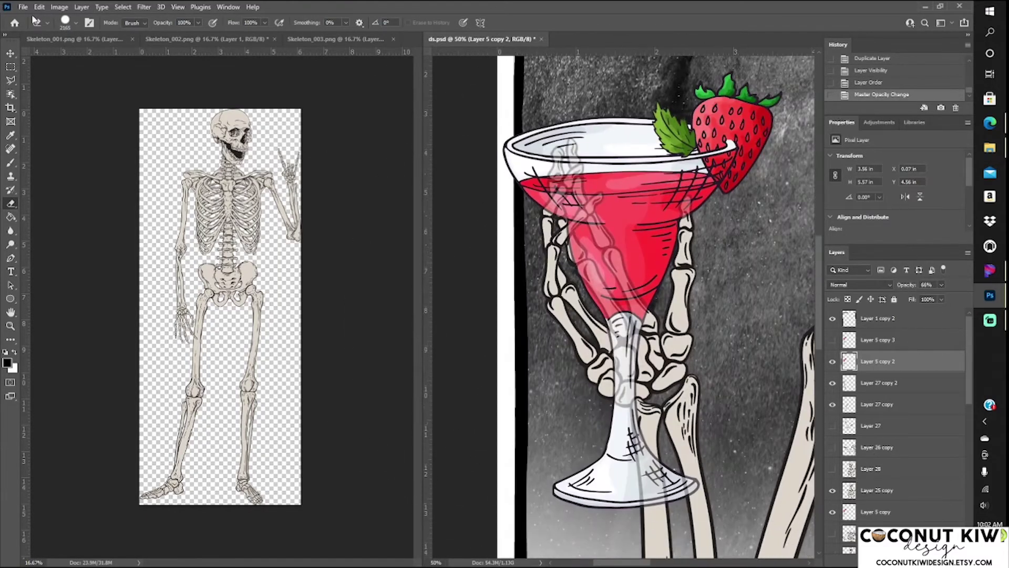
key("l")
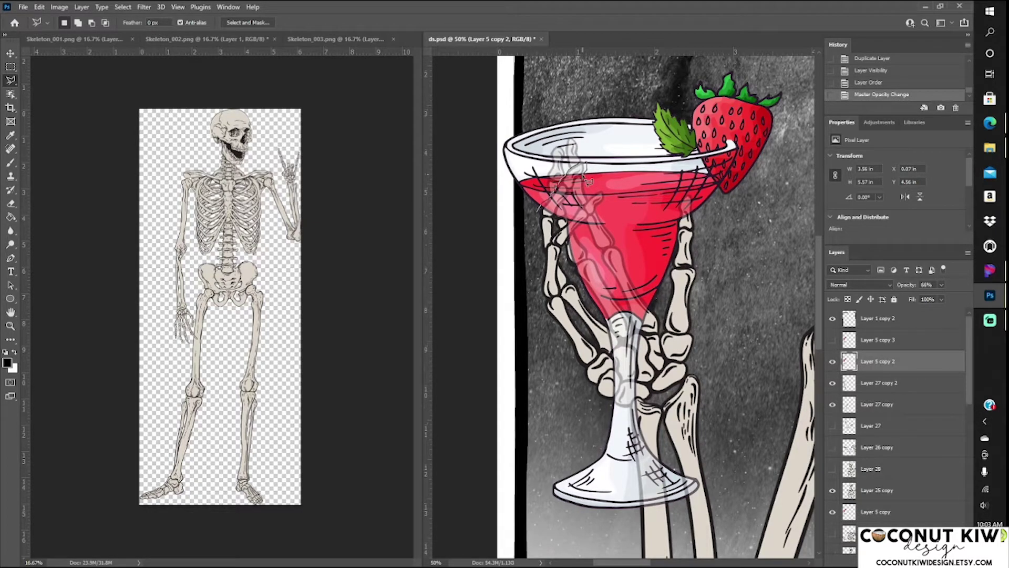
Duplicate the hand layer twice, creating Layer 27 copy 3 and Layer 27 copy 4
left_click(587, 181)
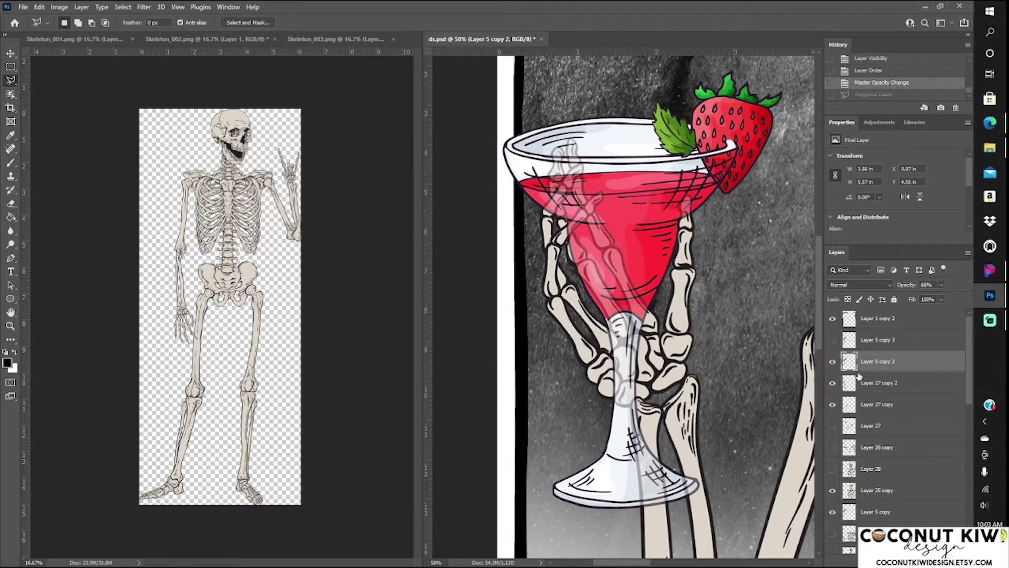
right_click(872, 384)
left_click(762, 174)
key("Return")
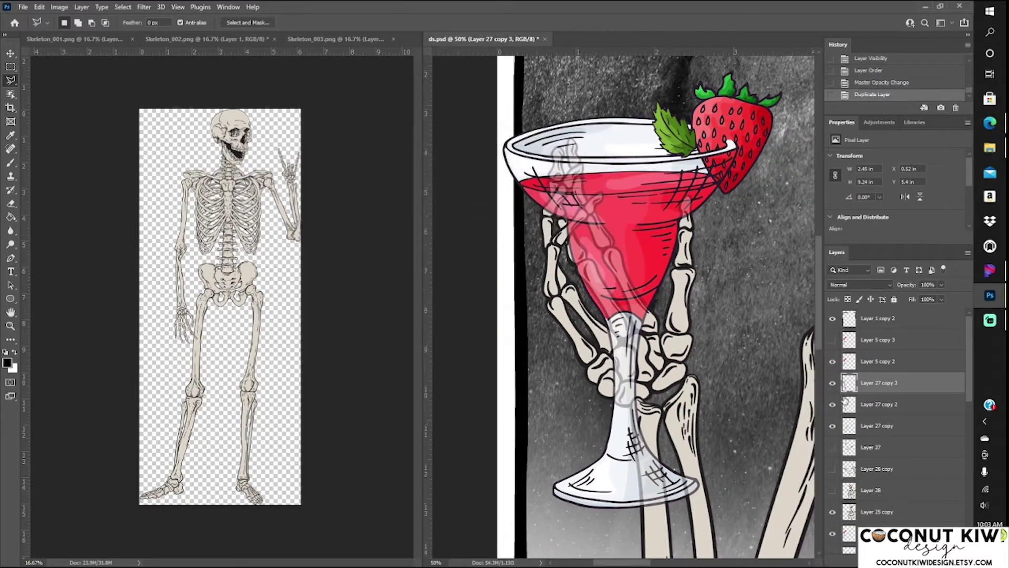
left_click(832, 404)
left_click(832, 404)
right_click(874, 387)
left_click(762, 173)
key("Return")
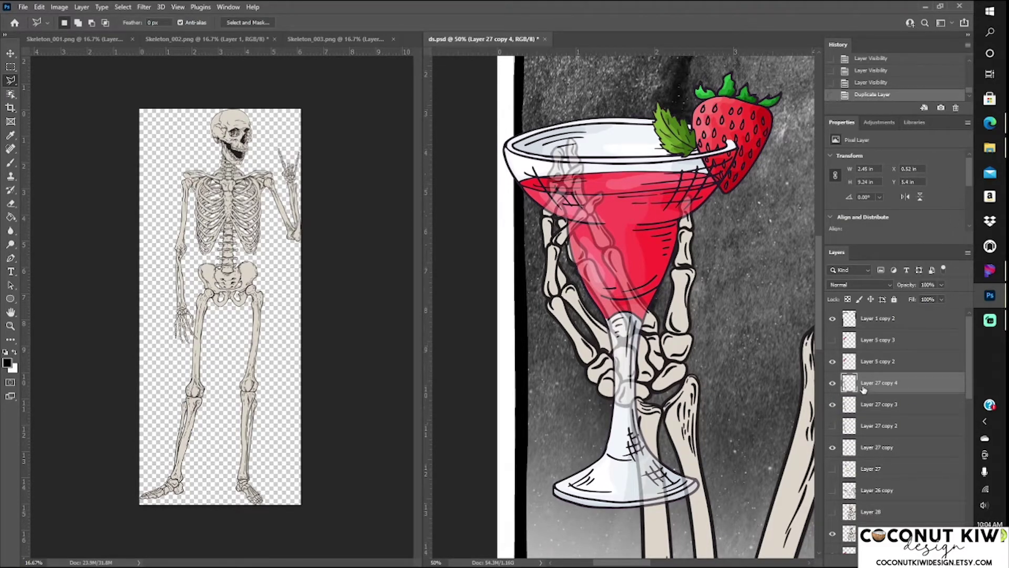
Move the hand copy above the glass layer and erase bone pixels near the rim
left_click(878, 404)
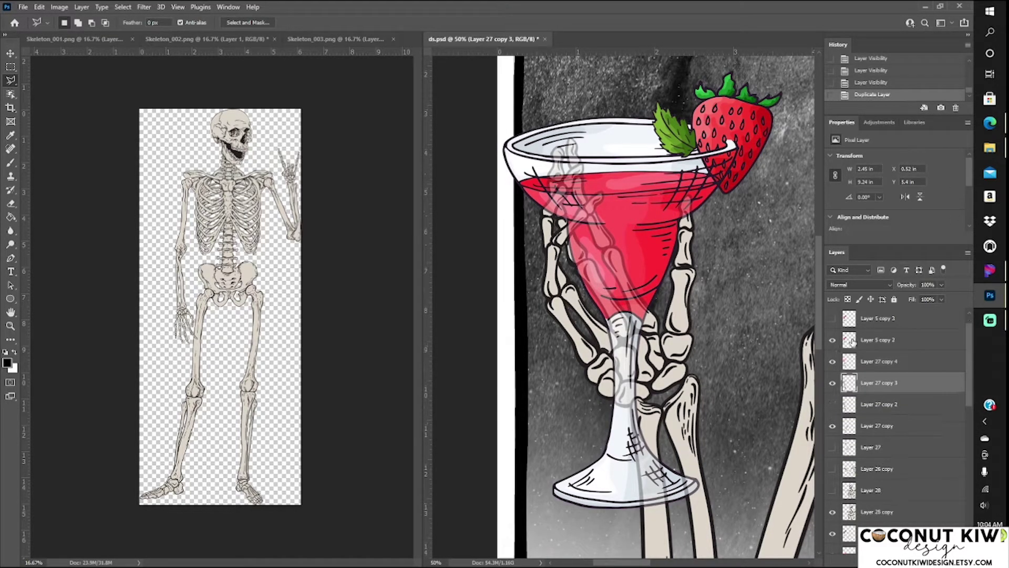
scroll(894, 421, "down", 1)
key("0")
left_click_drag(897, 492, 876, 348)
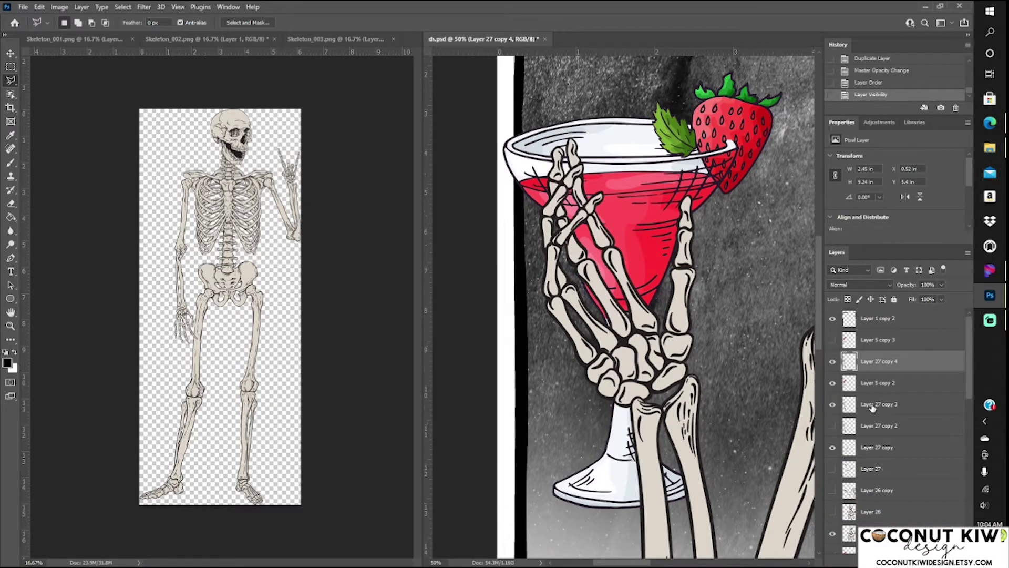
left_click(11, 204)
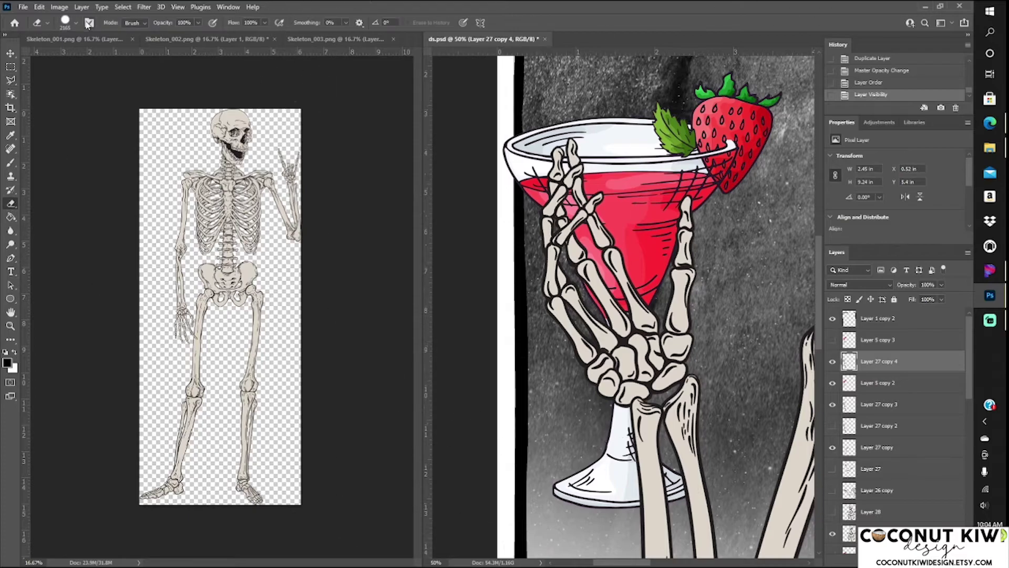
left_click(65, 23)
mouse_move(531, 137)
left_mouse_down()
mouse_move(557, 174)
mouse_move(523, 181)
left_mouse_up()
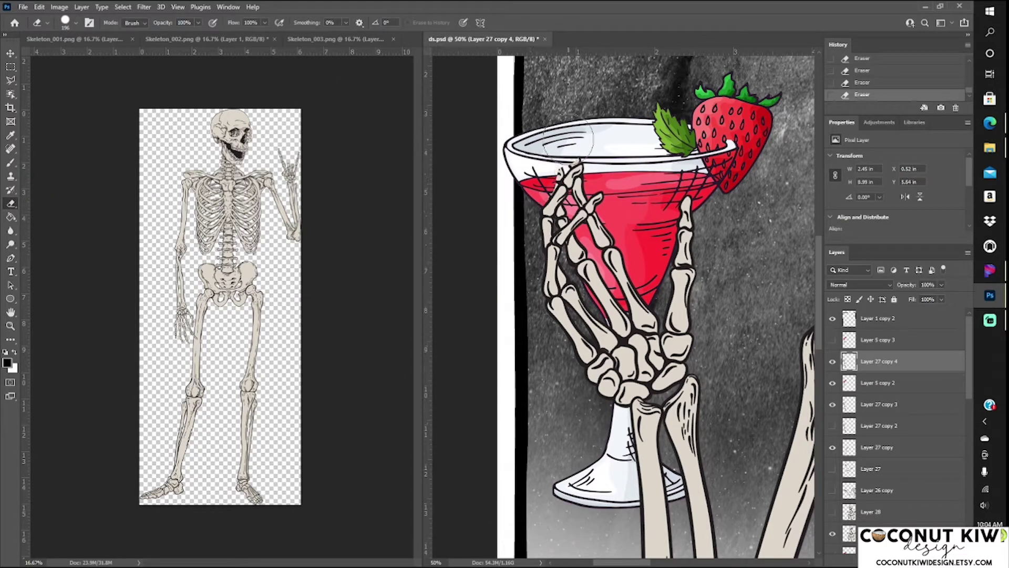
Outline the fingertip over the glass rim with Polygonal Lasso and cut it away
key("l")
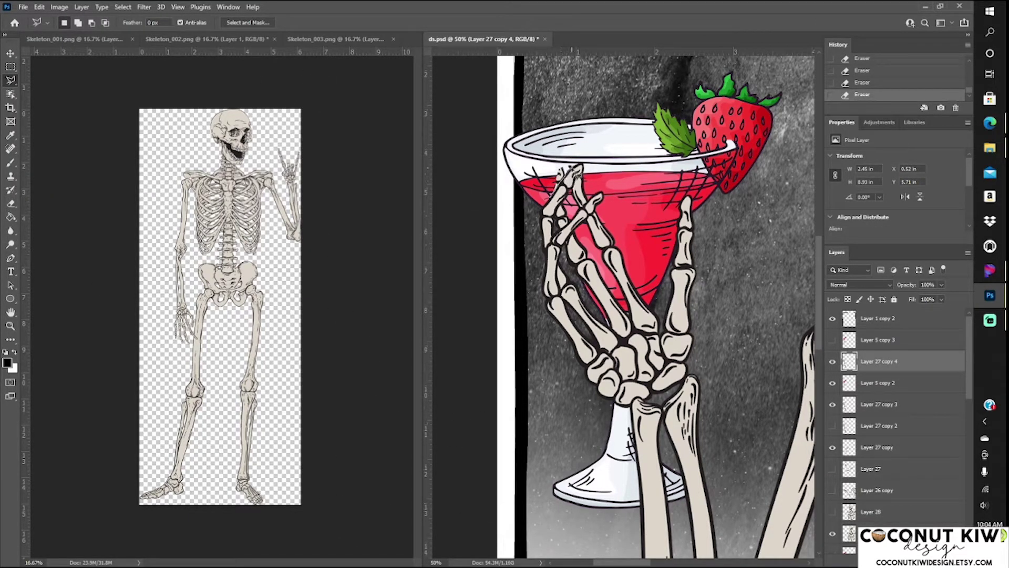
left_click(588, 163)
left_click(539, 141)
left_click(527, 168)
double_click(576, 181)
key("ctrl+x")
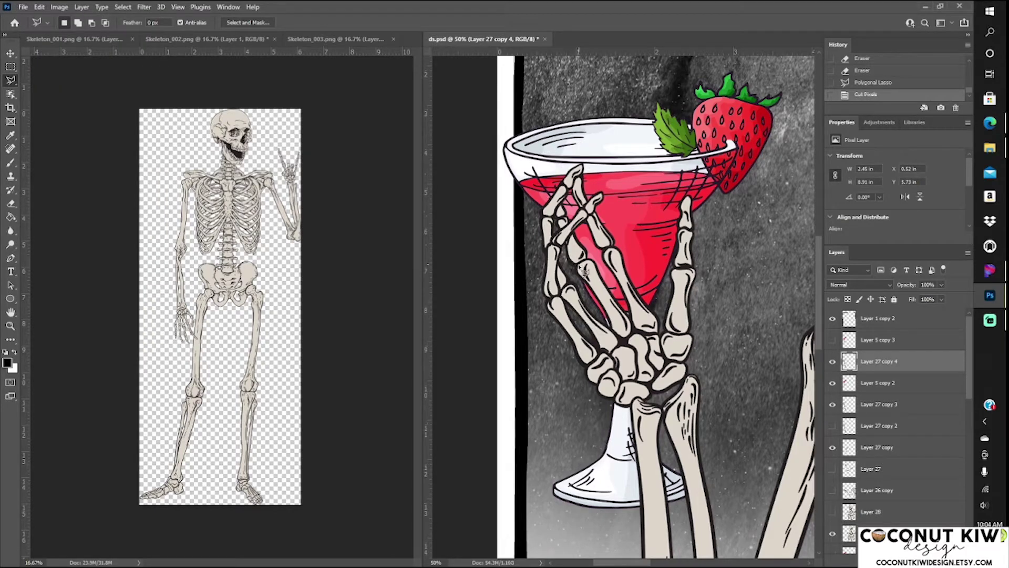
key("ctrl+plus")
key("ctrl+plus")
Cut another finger part from Layer 27 copy 4 at 100% zoom, then show Layer 5 copy 3 at 50%
scroll(578, 315, "up", 1)
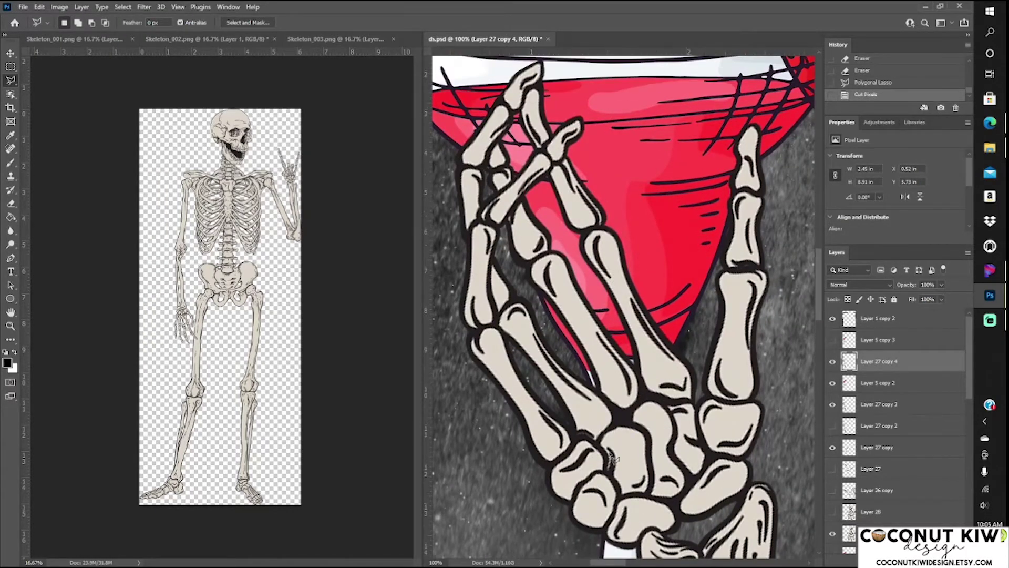
scroll(552, 368, "up", 1)
scroll(518, 436, "up", 1)
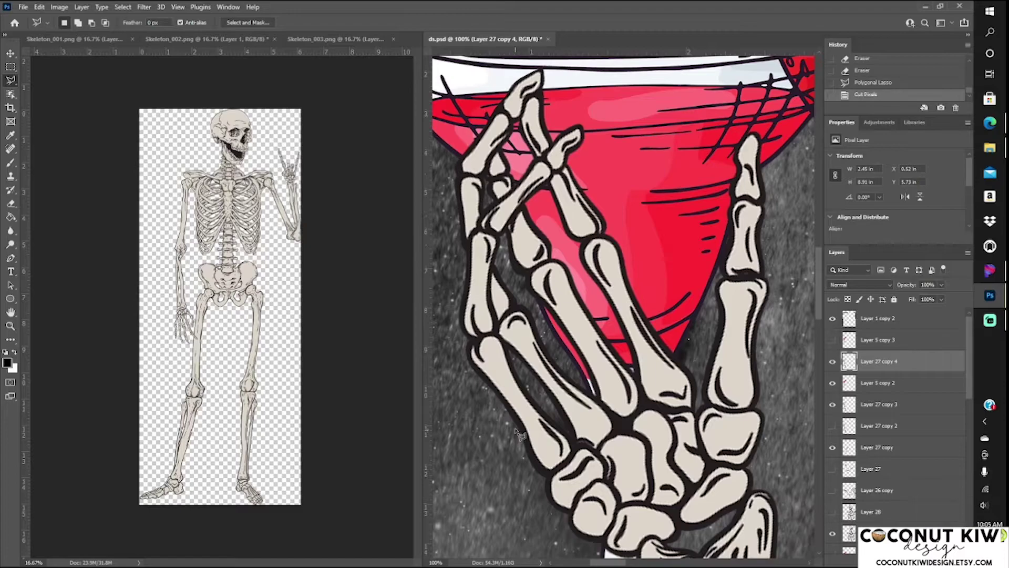
scroll(517, 436, "down", 2)
scroll(518, 436, "up", 1)
scroll(518, 437, "up", 1)
scroll(519, 435, "up", 1)
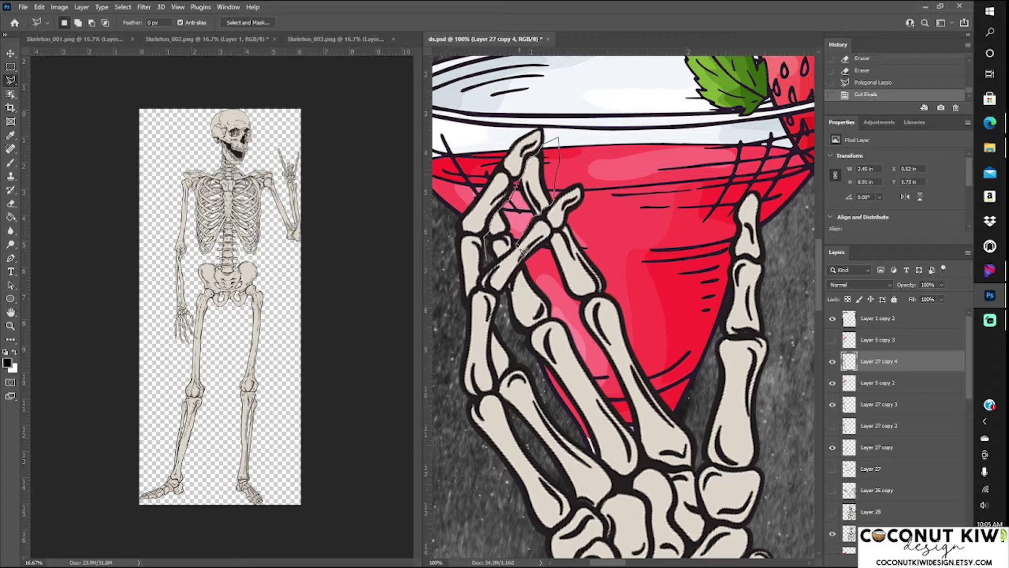
left_click(493, 269)
key("ctrl+x")
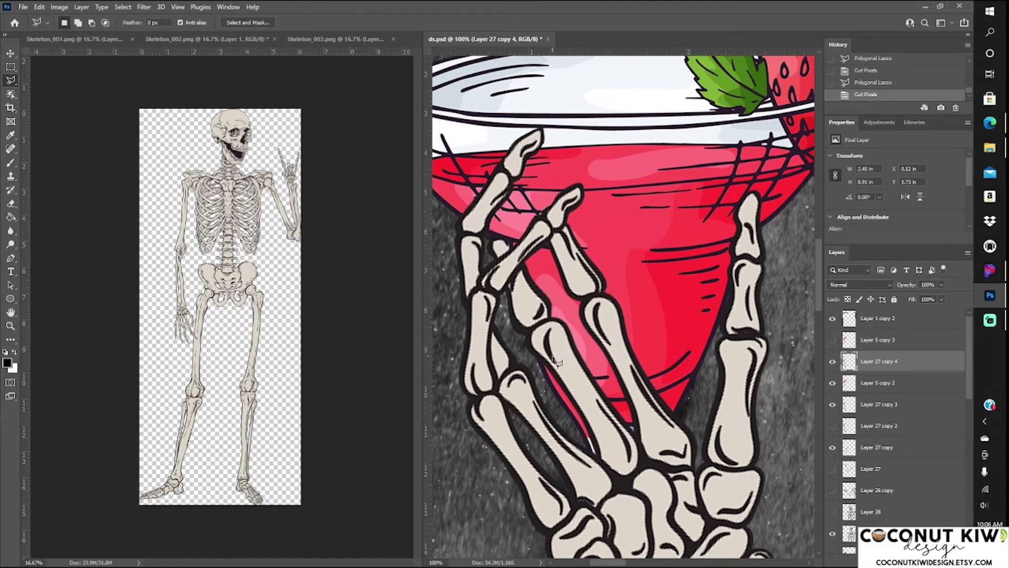
left_click(832, 340)
key("ctrl+minus")
key("ctrl+minus")
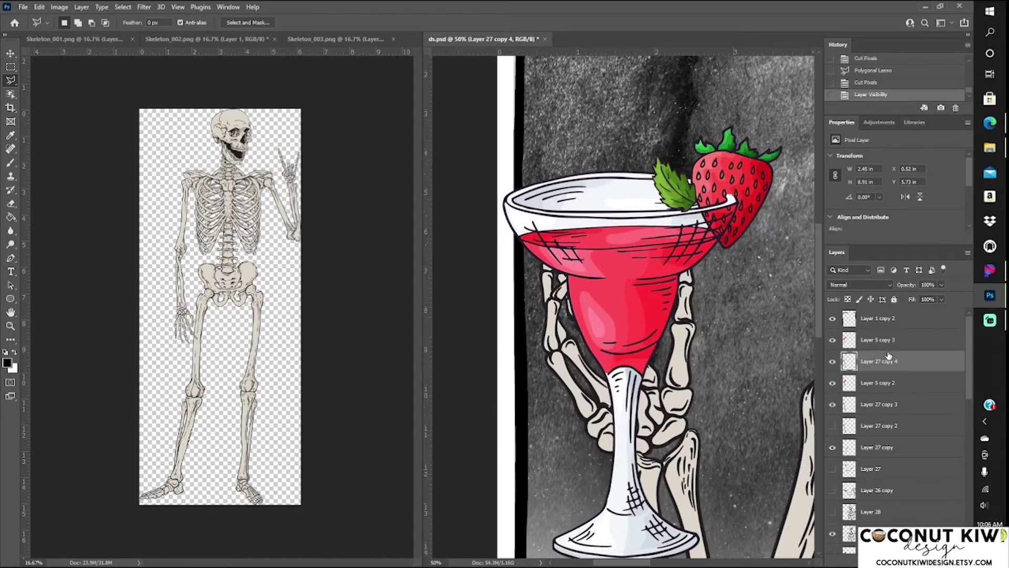
Erase glass on Layer 5 copy 3 where the fingers should show in front, then hide it
key("e")
left_click(555, 260)
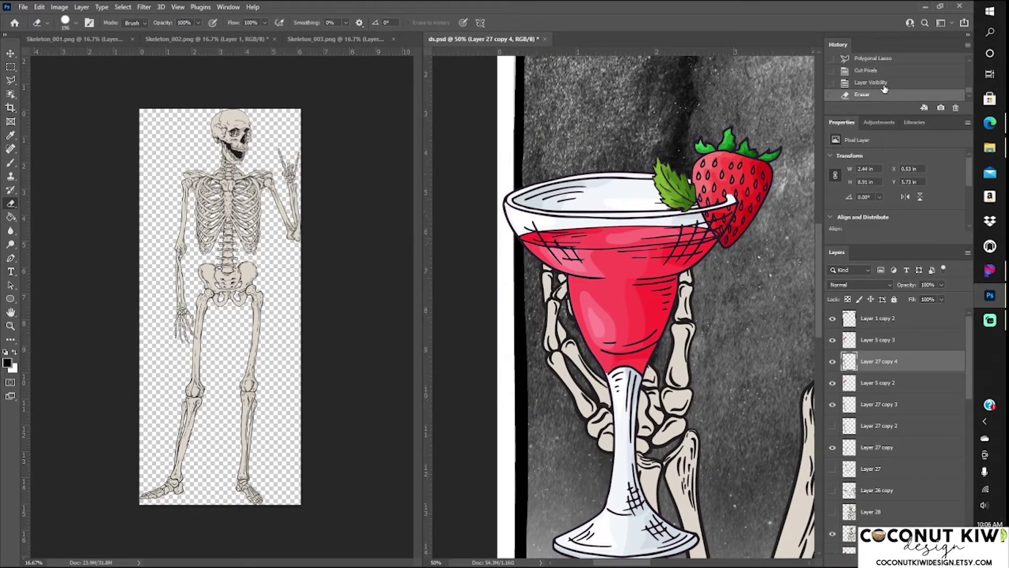
left_click(878, 340)
left_click_drag(552, 237, 597, 278)
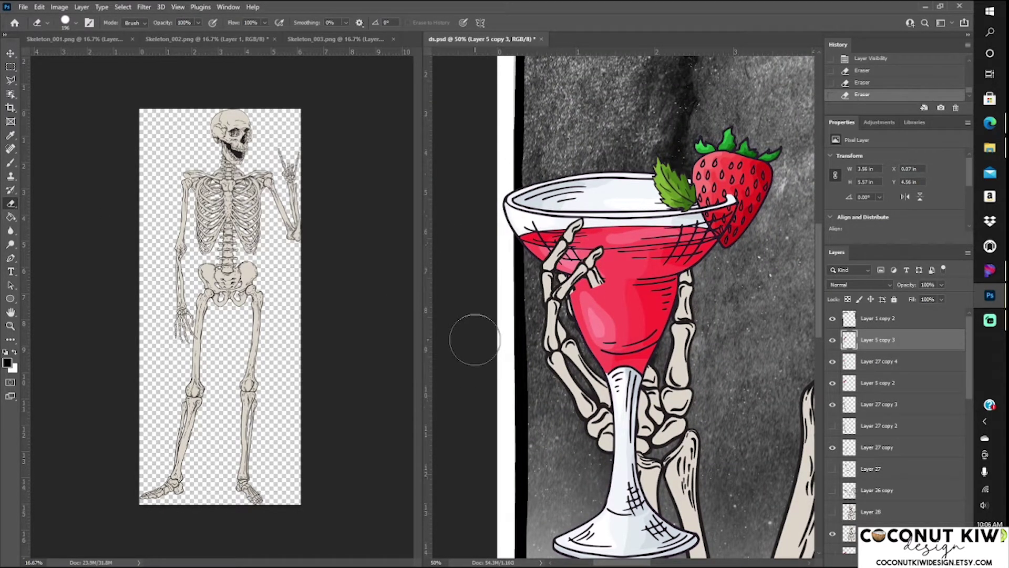
left_click(832, 340)
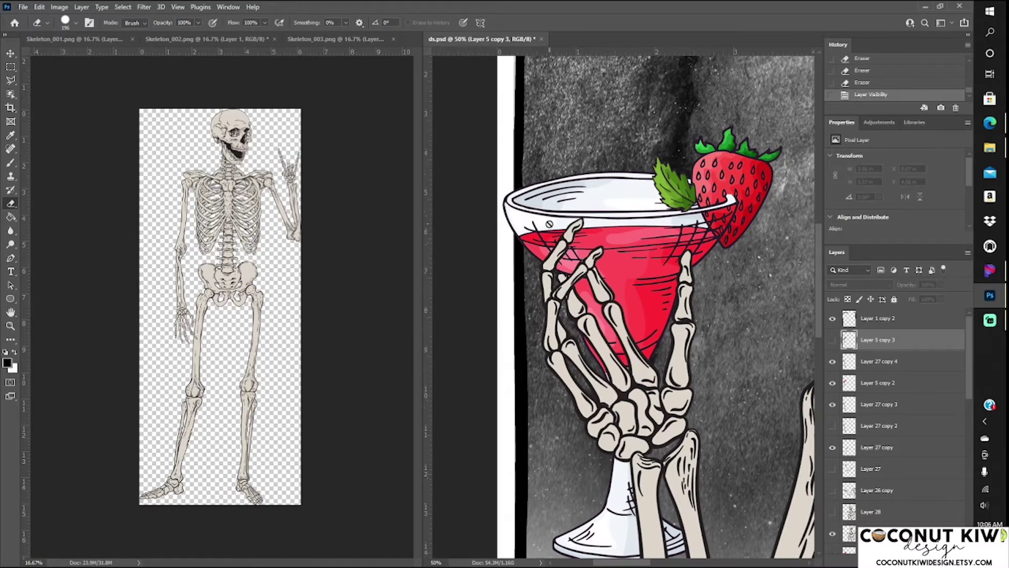
scroll(549, 252, "up", 2)
Lasso the finger part over the glass on Layer 27 copy 4 and cut it
left_click(11, 80)
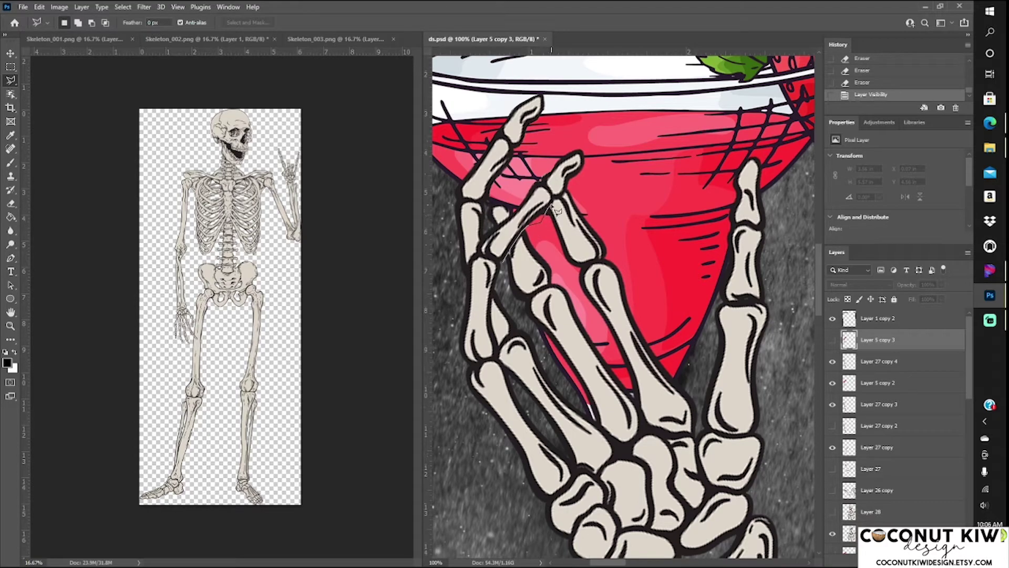
left_click(599, 190)
left_click(669, 284)
left_click(654, 346)
double_click(577, 392)
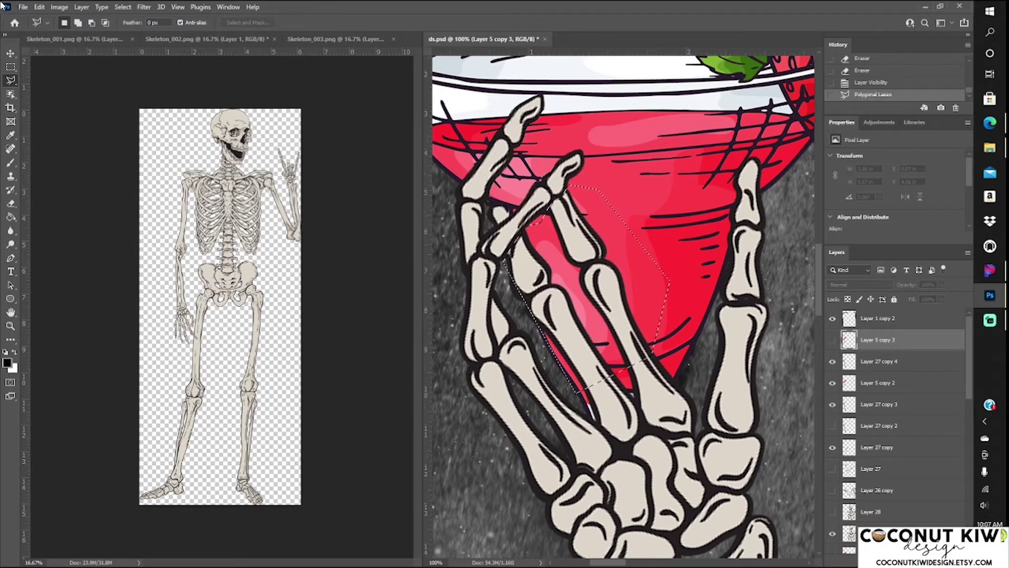
left_click(39, 6)
left_click(46, 69)
Erase leftover bone pixels over the glass and show Layer 5 copy 3 again
left_click(10, 203)
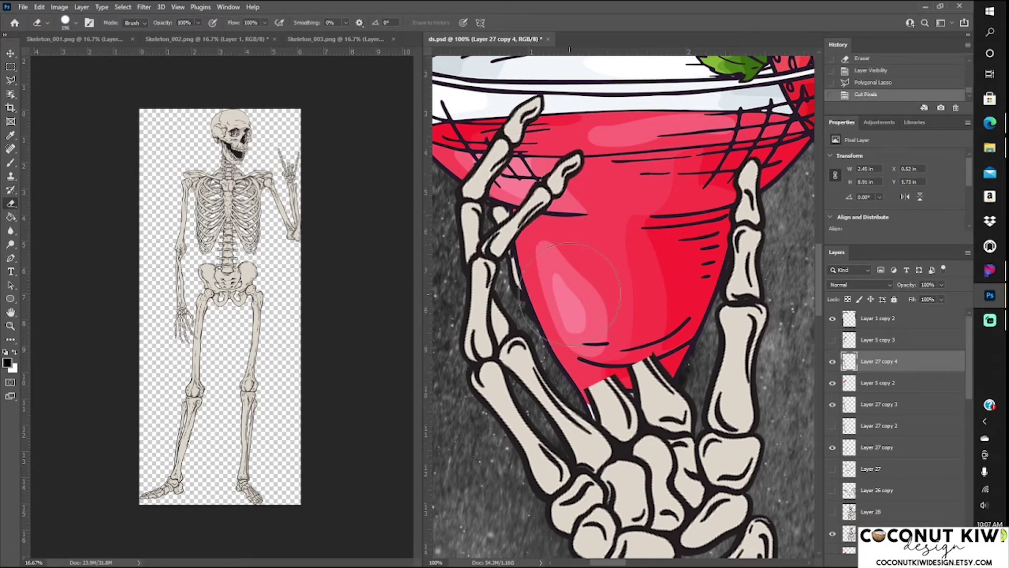
left_click_drag(513, 271, 575, 383)
left_click_drag(547, 328, 639, 391)
left_click(831, 340)
key("ctrl+minus")
key("ctrl+minus")
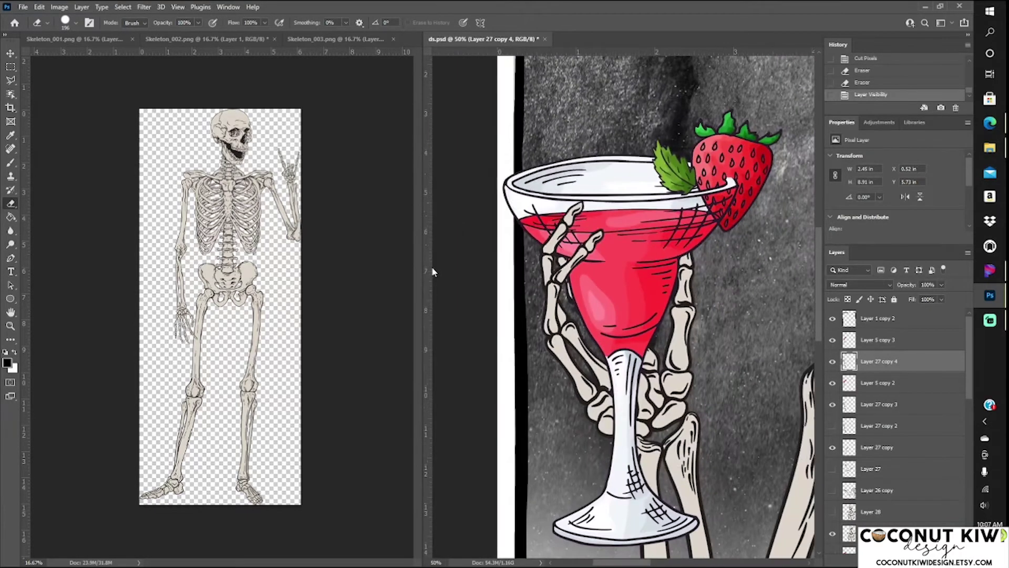
left_click_drag(631, 562, 670, 562)
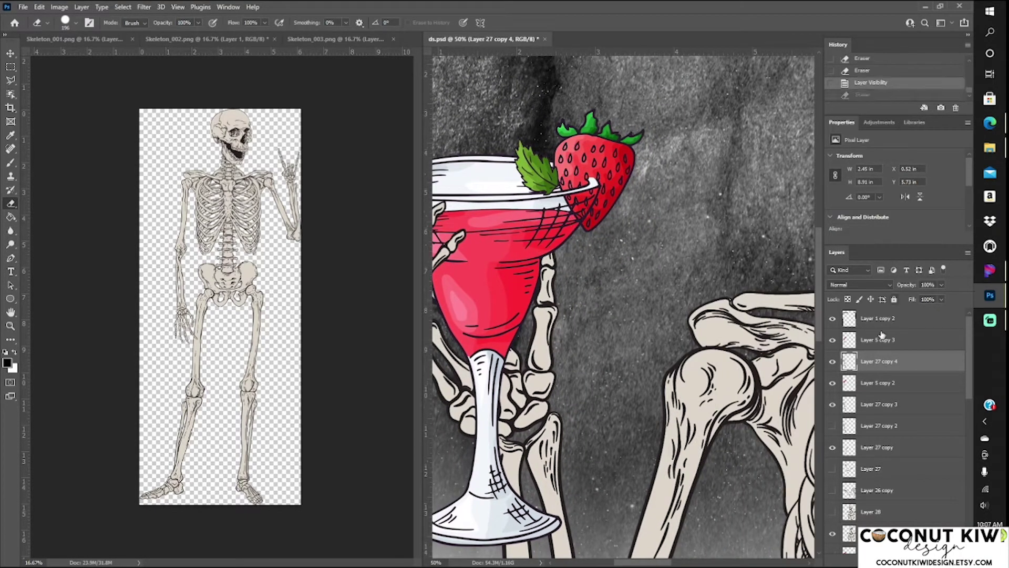
Erase stray glass pixels beside the strawberry, then zoom out to view the whole design
left_click(832, 340)
mouse_move(549, 226)
left_mouse_down()
mouse_move(565, 253)
mouse_move(570, 307)
left_mouse_up()
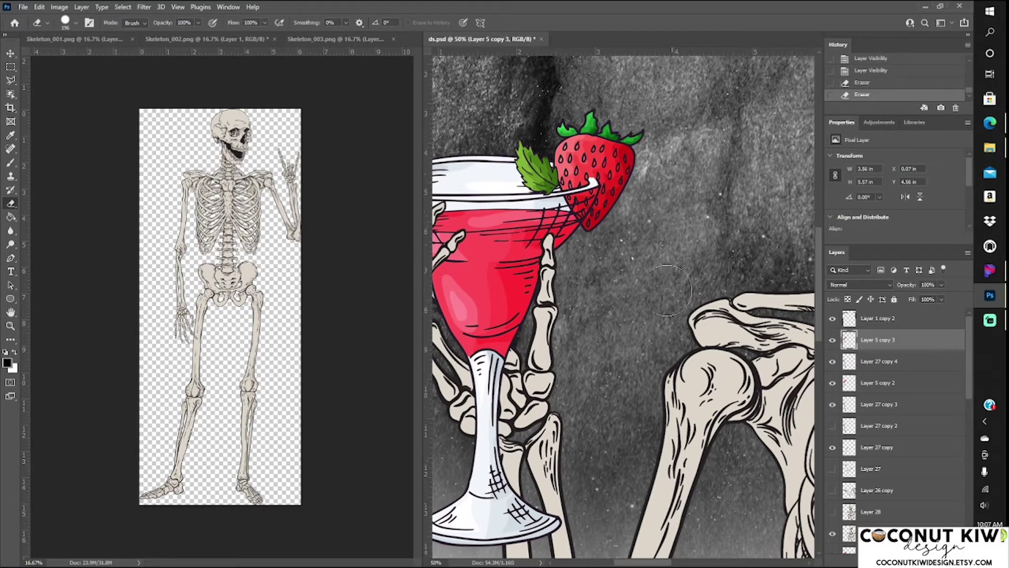
key("ctrl+minus")
scroll(665, 318, "down", 1)
key("ctrl+minus")
key("ctrl+minus")
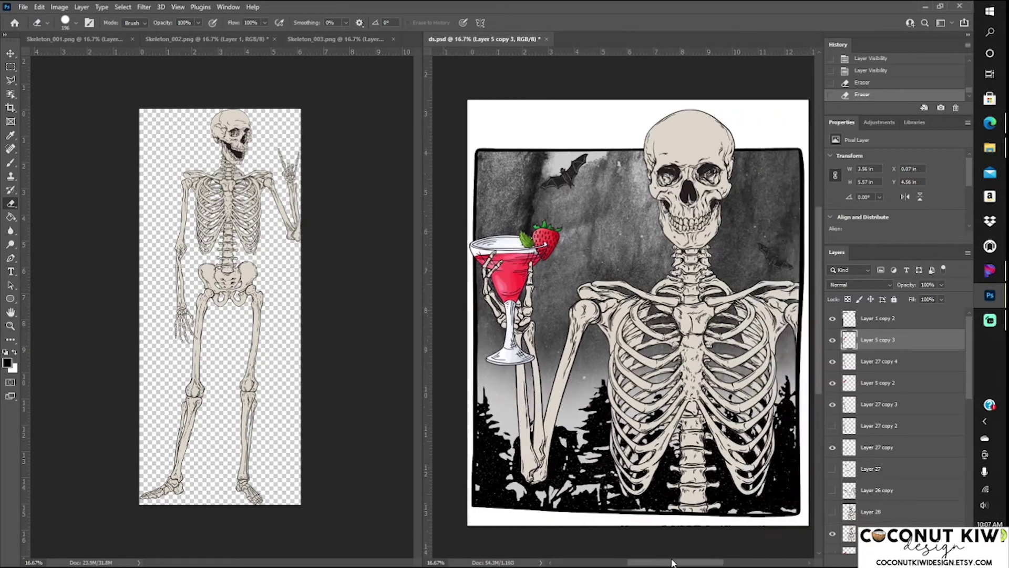
left_click_drag(657, 563, 678, 562)
scroll(881, 412, "down", 2)
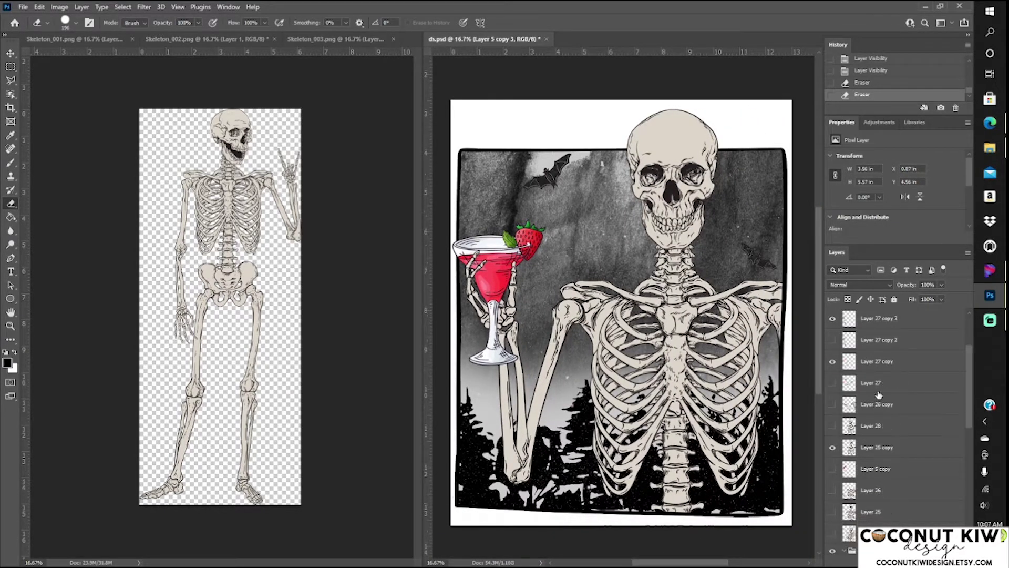
left_click(832, 447)
left_click(832, 447)
left_click(81, 7)
mouse_move(66, 18)
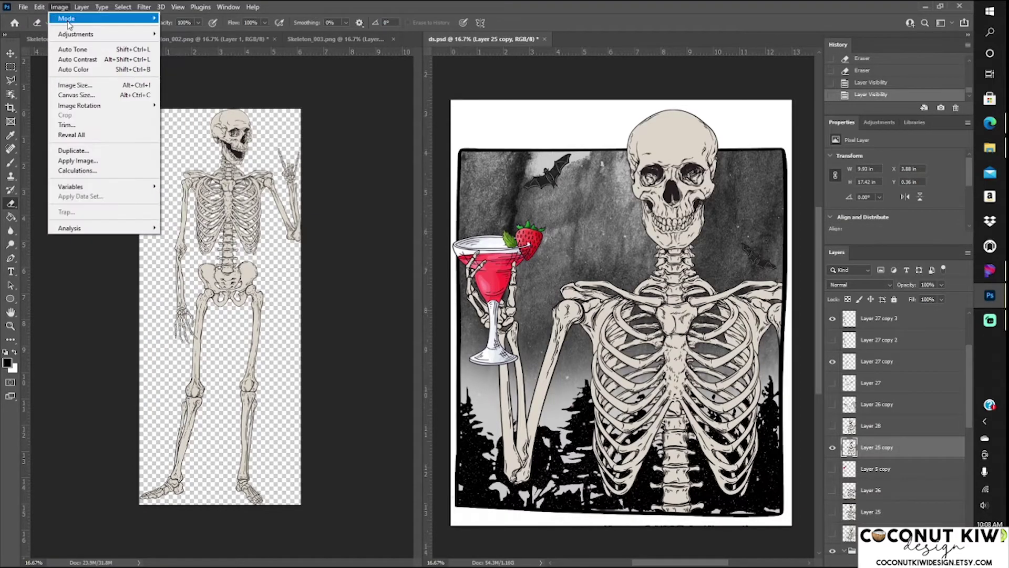
left_click(186, 109)
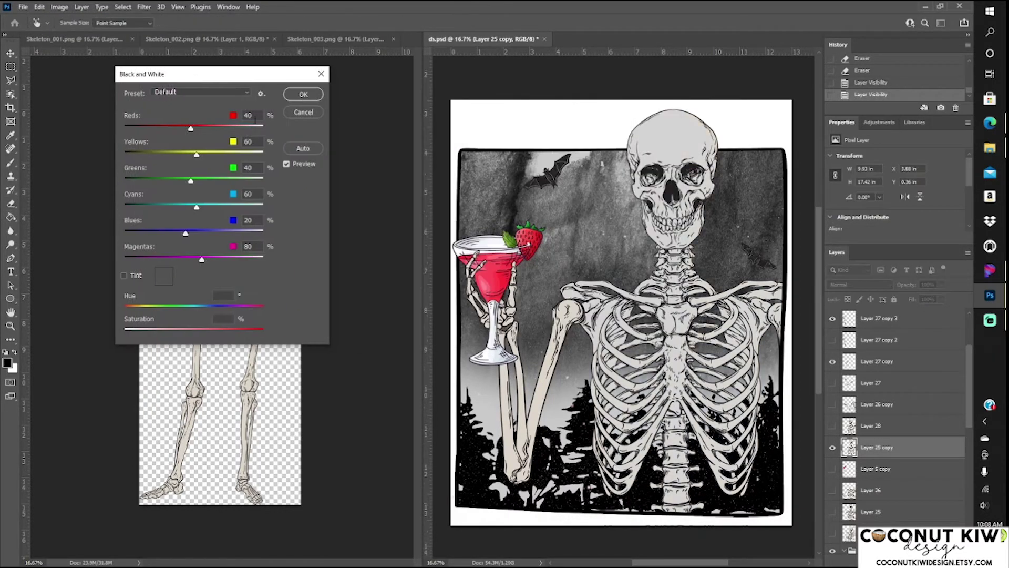
left_click(304, 94)
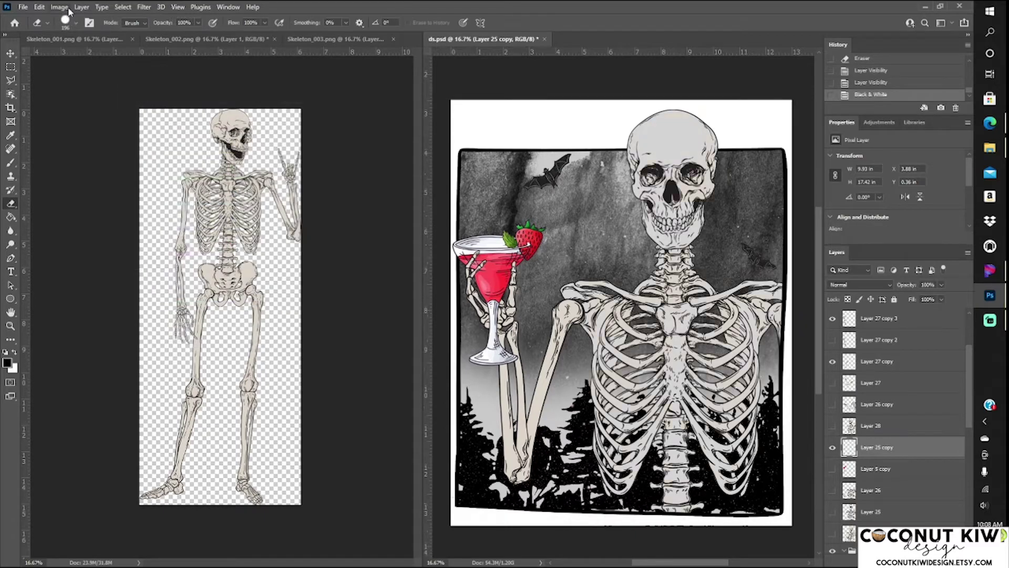
left_click(59, 7)
left_click(190, 88)
left_click_drag(562, 100, 226, 105)
mouse_move(220, 235)
left_mouse_down()
mouse_move(232, 235)
mouse_move(229, 223)
left_mouse_up()
left_click(338, 145)
left_click(82, 6)
left_click(211, 48)
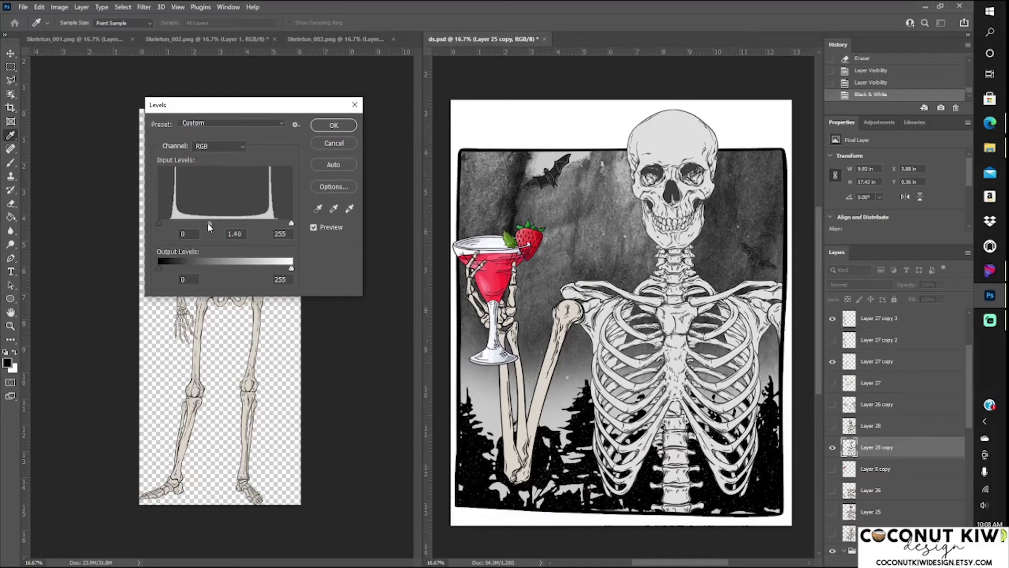
left_click_drag(292, 224, 265, 225)
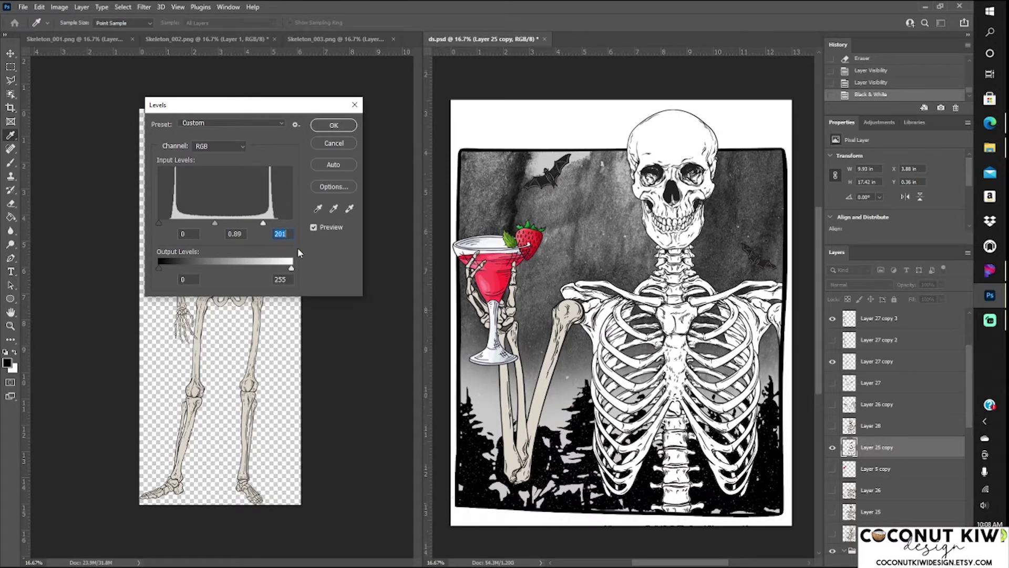
key("Escape")
left_click(877, 84)
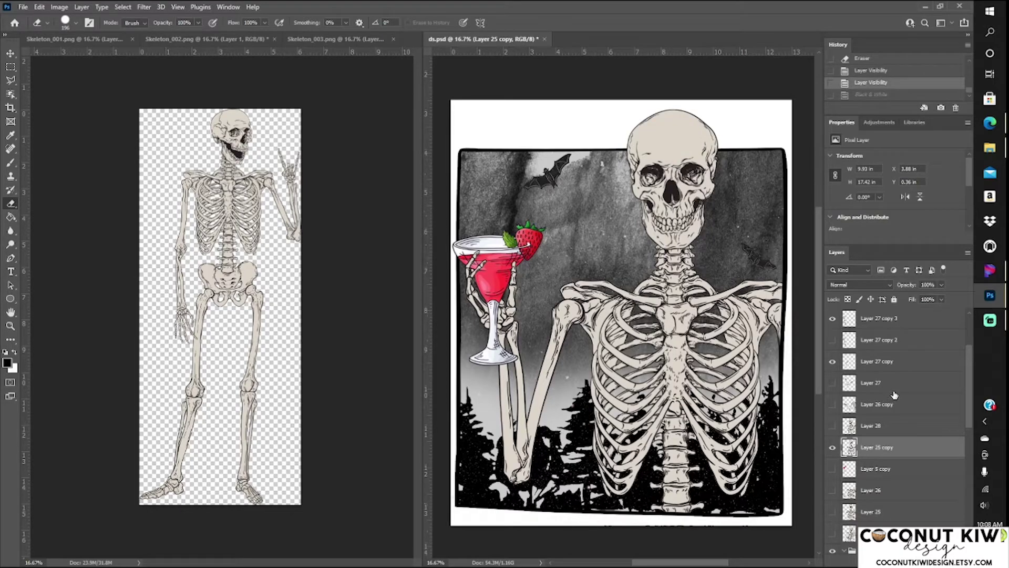
scroll(894, 395, "down", 5)
left_click(832, 521)
left_click(833, 499)
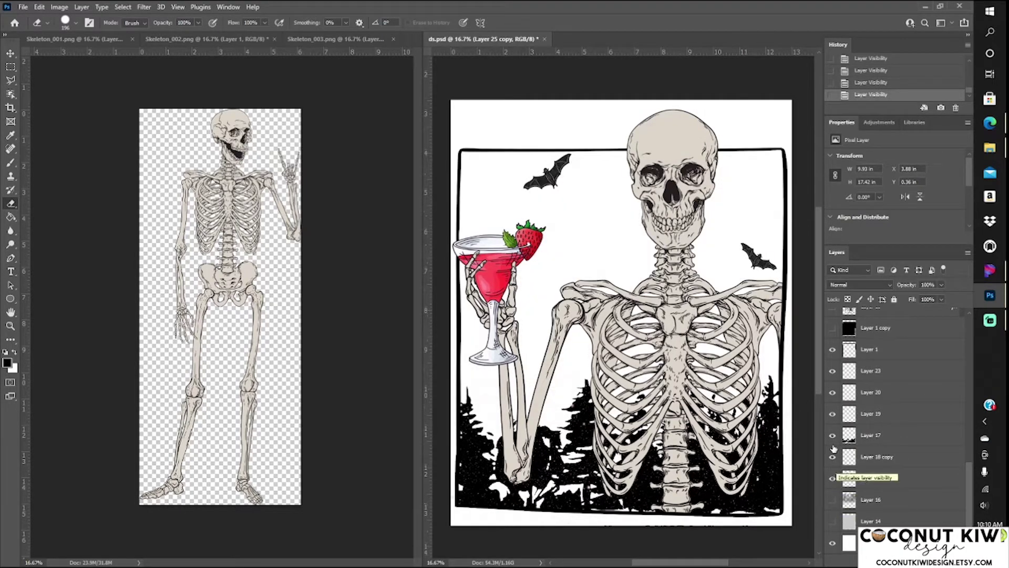
left_click(833, 435)
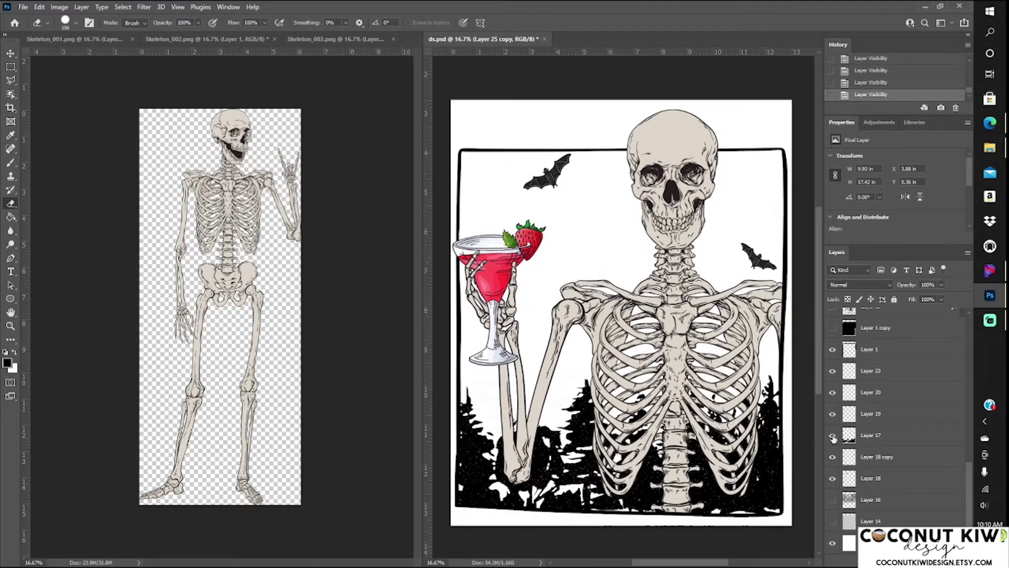
left_click(832, 435)
left_click(833, 436)
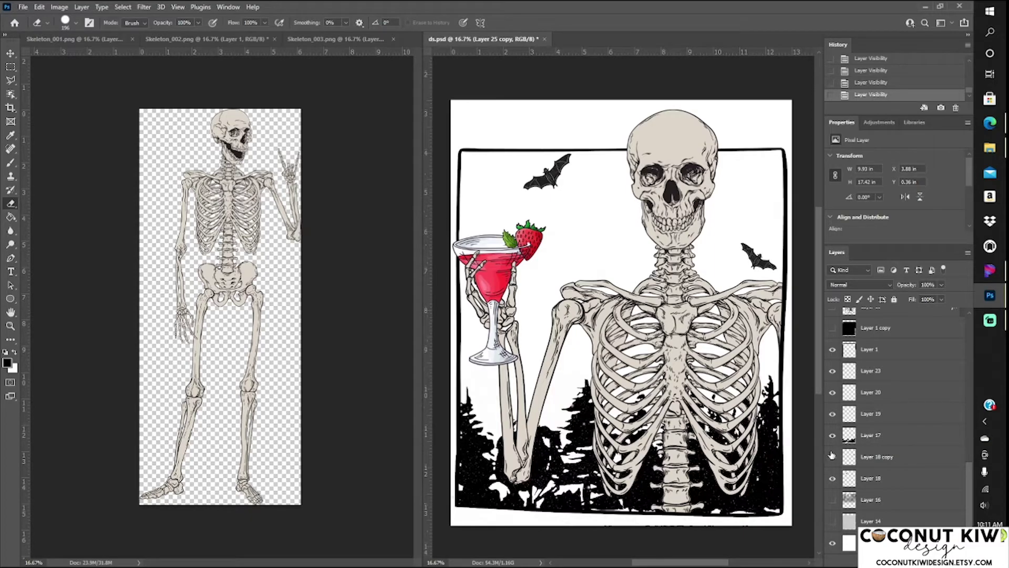
left_click(833, 499)
left_click(832, 523)
left_click(831, 523)
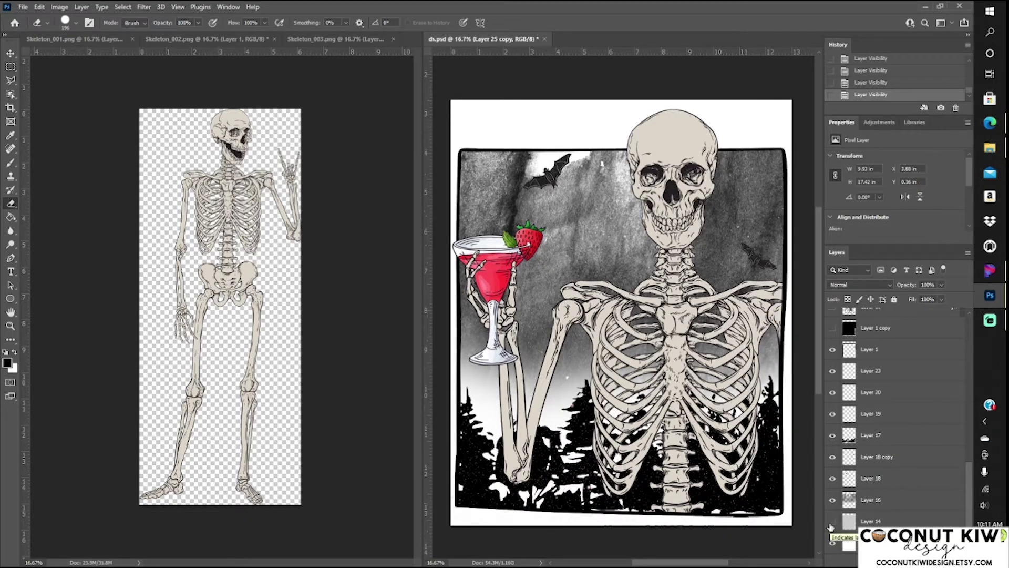
left_click(832, 523)
left_click(831, 523)
left_click(832, 523)
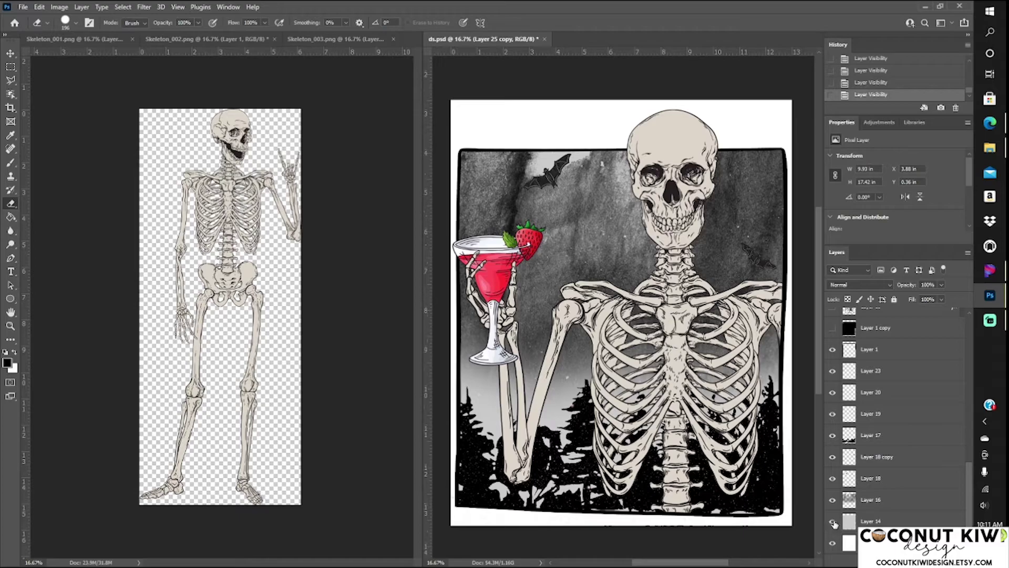
left_click(832, 523)
scroll(893, 420, "up", 10)
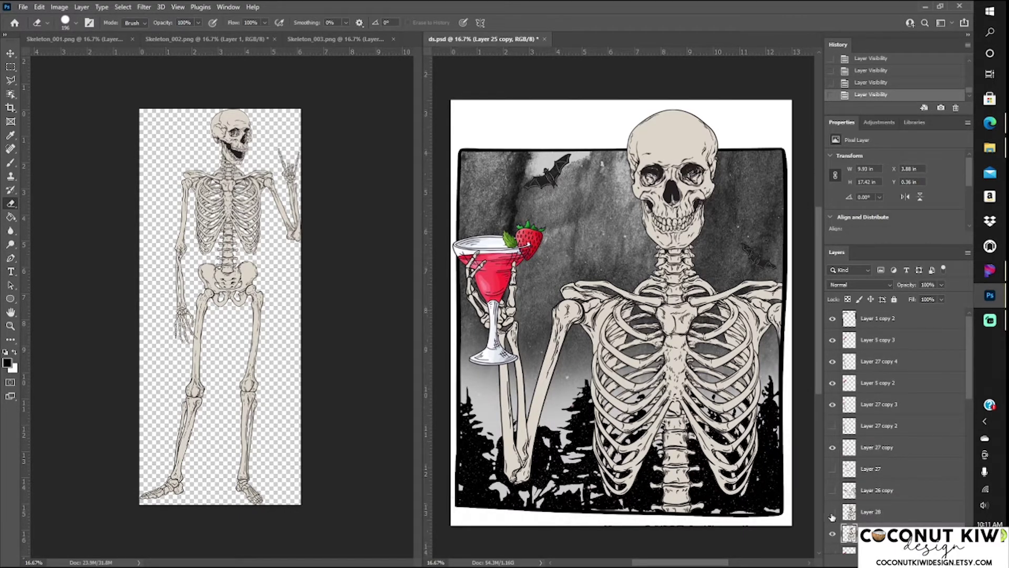
scroll(832, 518, "down", 2)
left_click(832, 490)
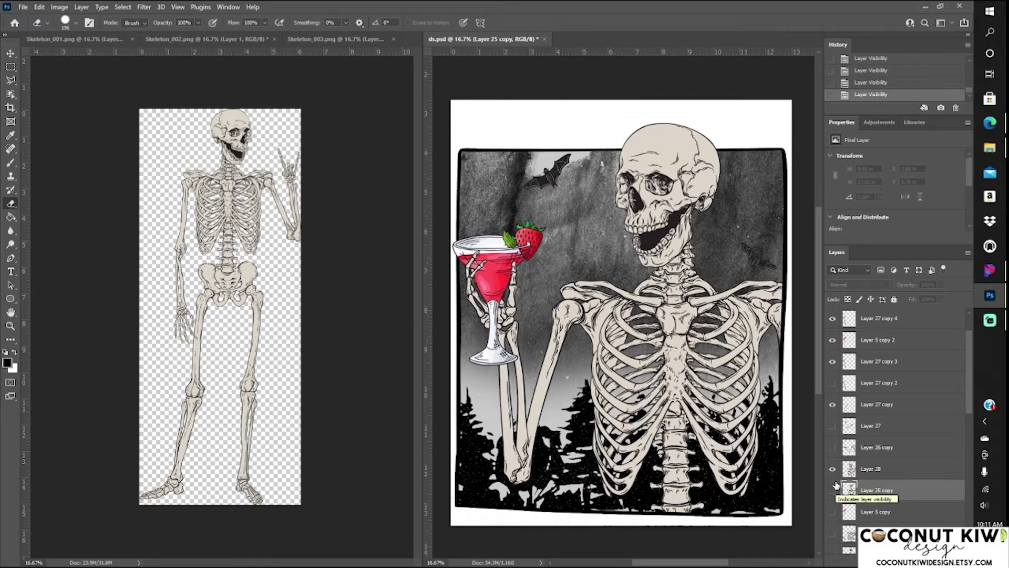
left_click(832, 490)
left_click(832, 468)
Close Skeleton_002 and Skeleton_003 without saving and create a new blank document
key("ctrl+w")
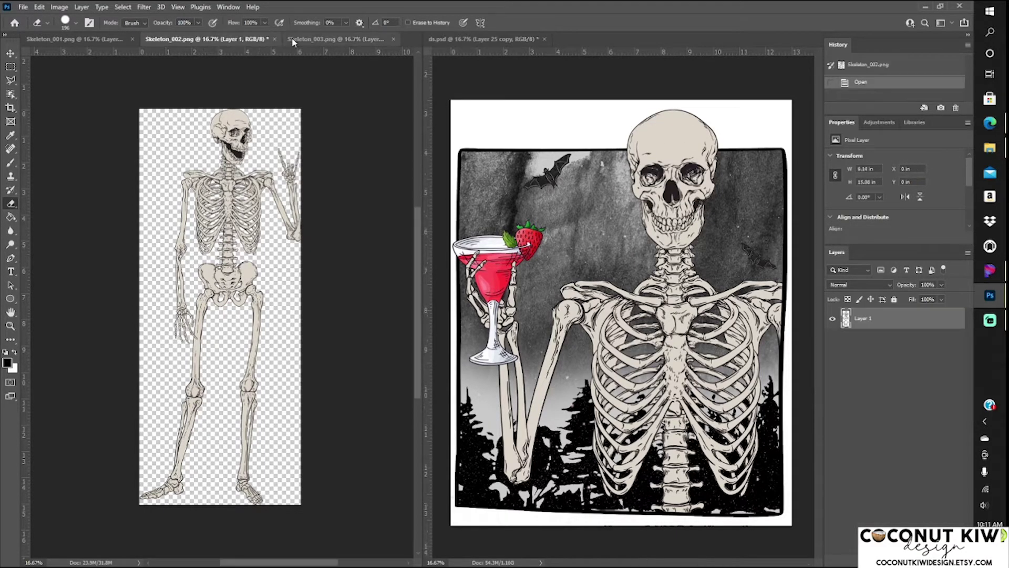
key("ctrl+w")
key("n")
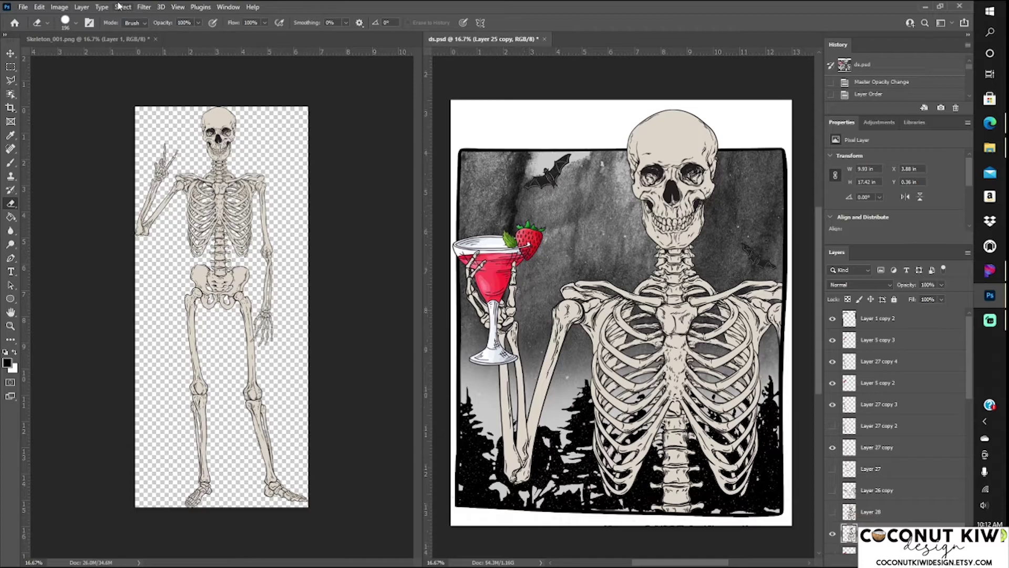
key("ctrl+n")
key("Return")
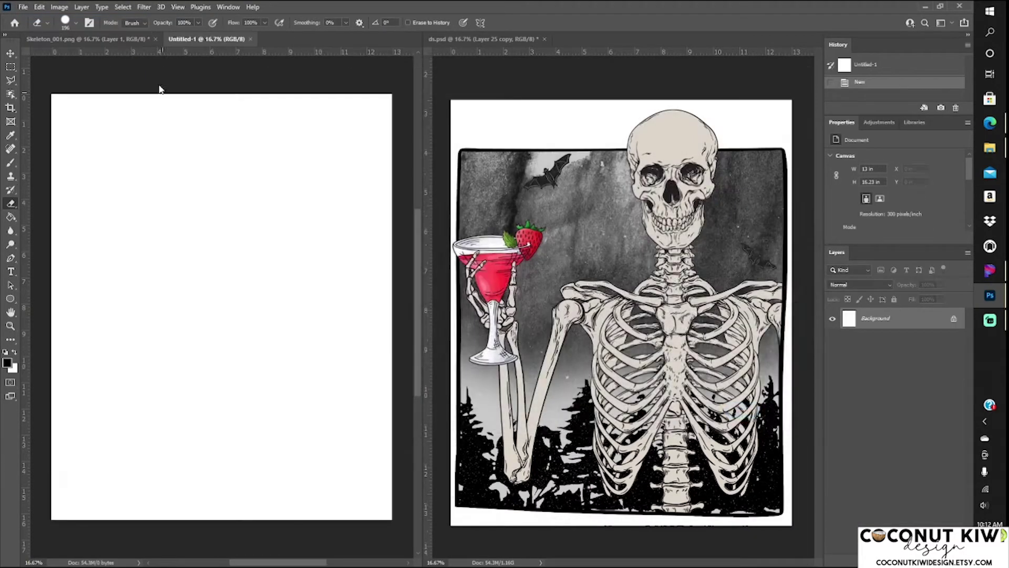
Copy the design into Untitled-1, then hide ds.psd's grey background and tree silhouettes
left_click_drag(877, 361, 221, 305)
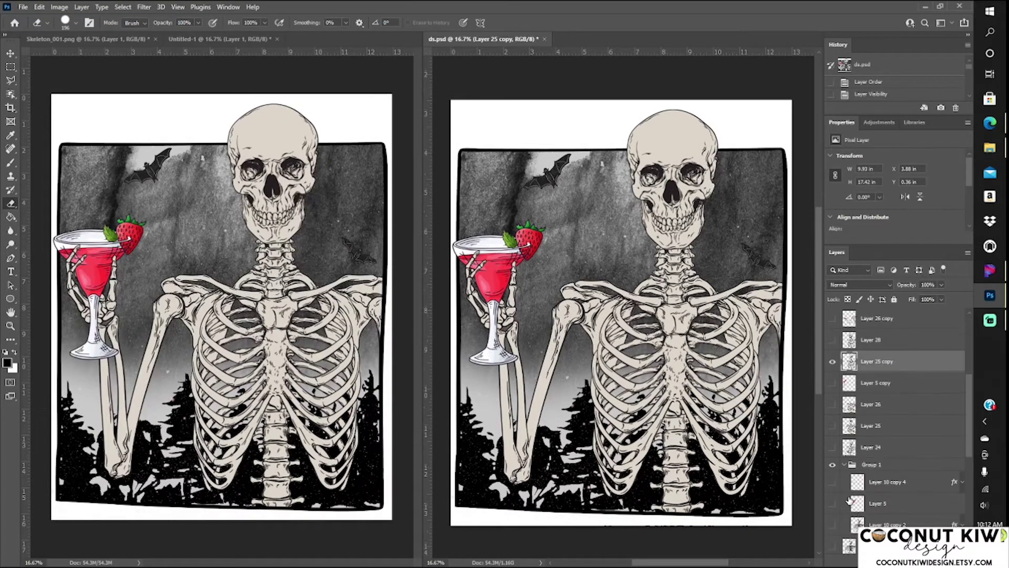
scroll(850, 502, "down", 5)
left_click(833, 498)
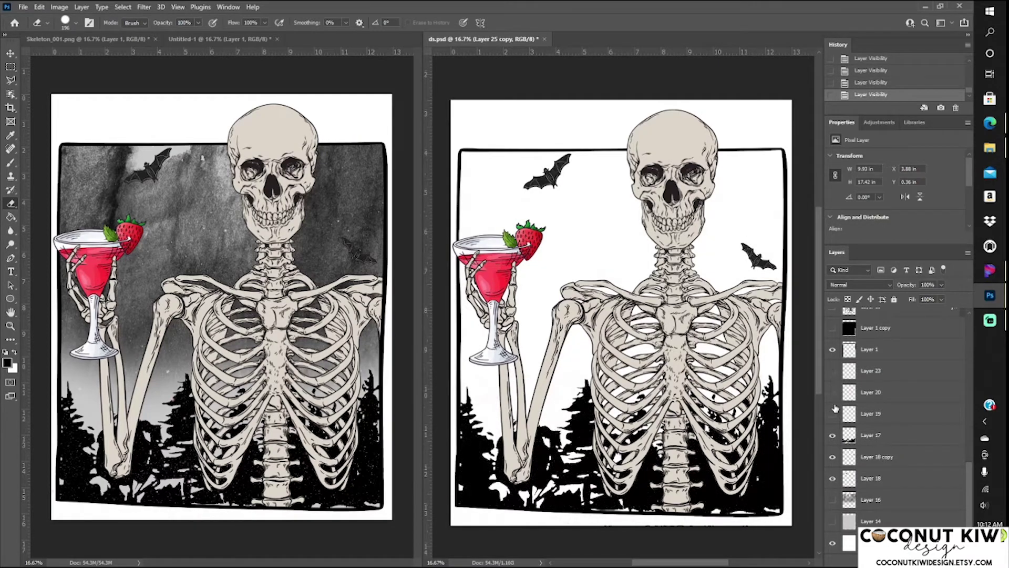
left_click(832, 434)
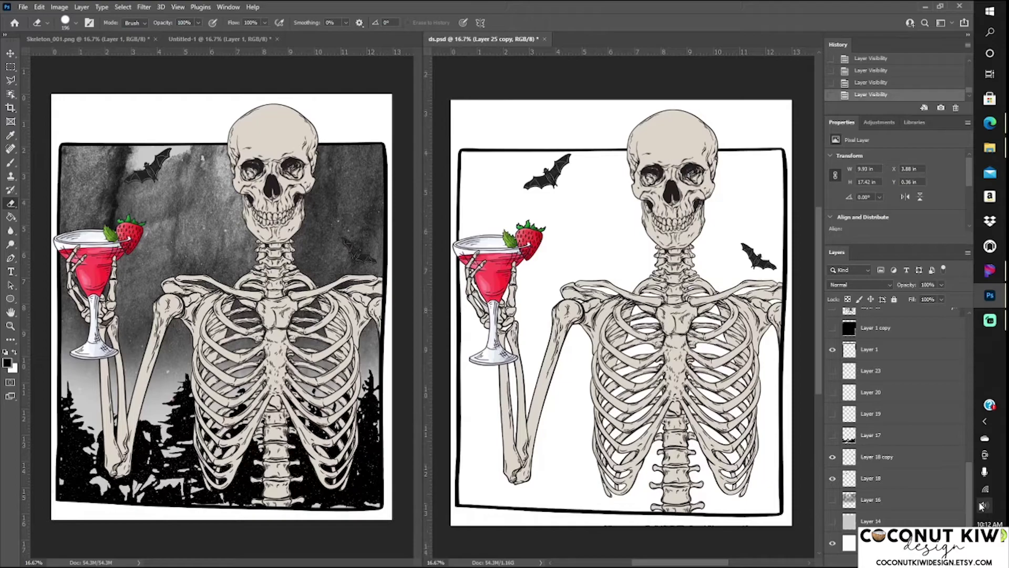
scroll(893, 421, "up", 3)
scroll(894, 420, "up", 3)
Duplicate the skull layer, hide the original, and make the copy black-and-white, brightened with Levels
right_click(874, 421)
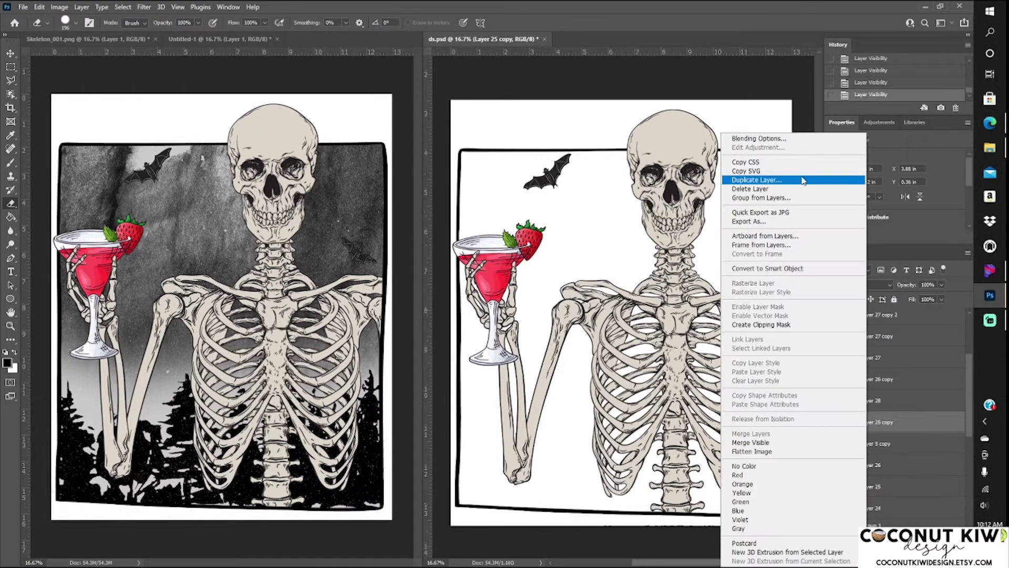
left_click(744, 181)
left_click(832, 444)
left_click(82, 7)
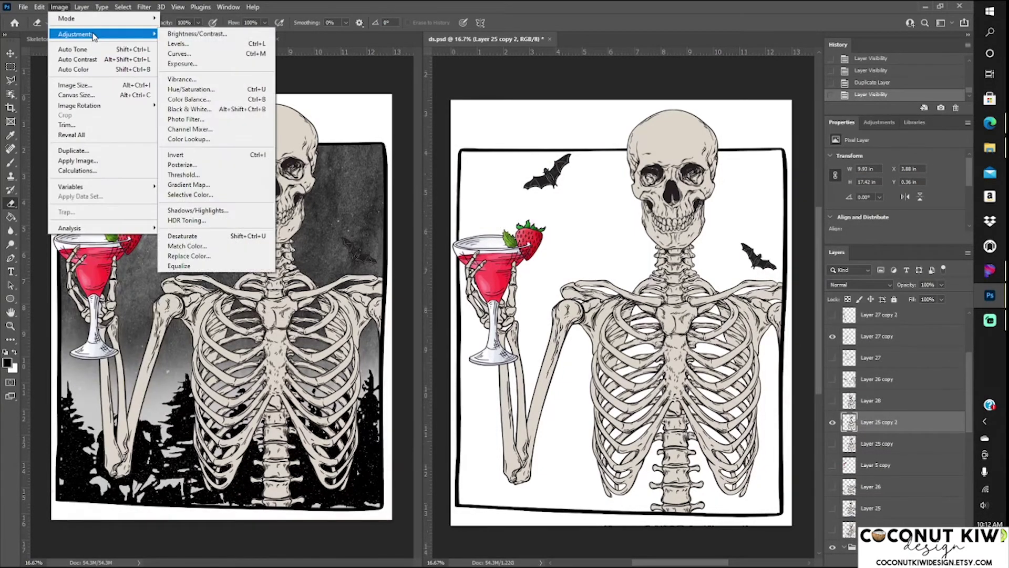
left_click(195, 108)
key("Return")
left_click(59, 7)
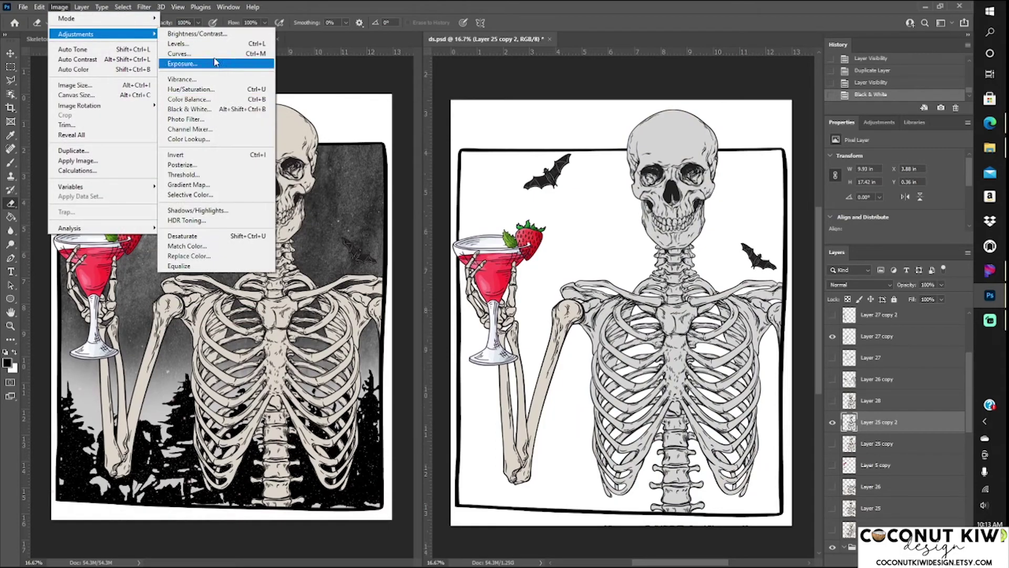
left_click(200, 44)
mouse_move(290, 226)
left_mouse_down()
mouse_move(244, 227)
mouse_move(256, 224)
left_mouse_up()
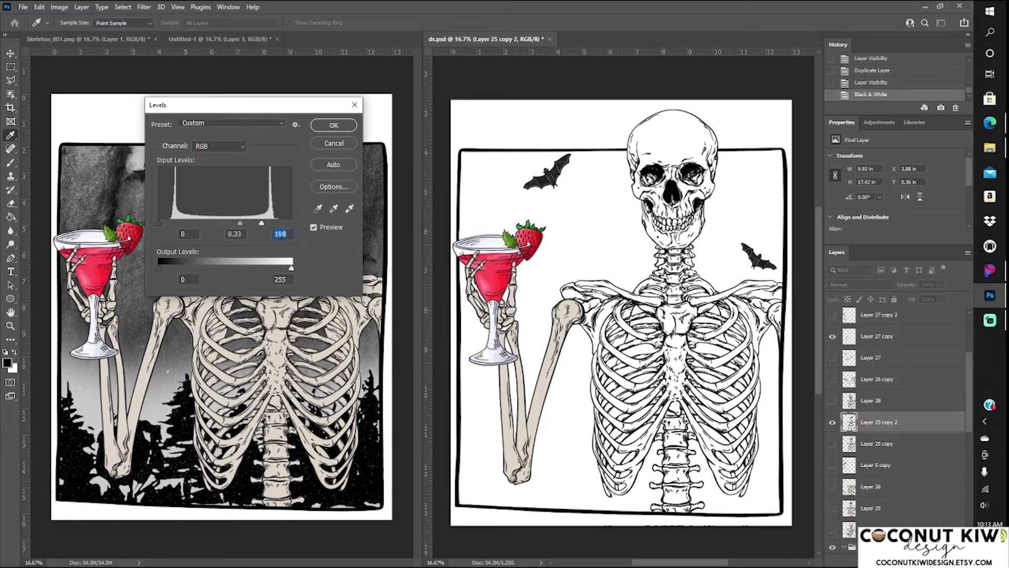
left_click(333, 125)
key("e")
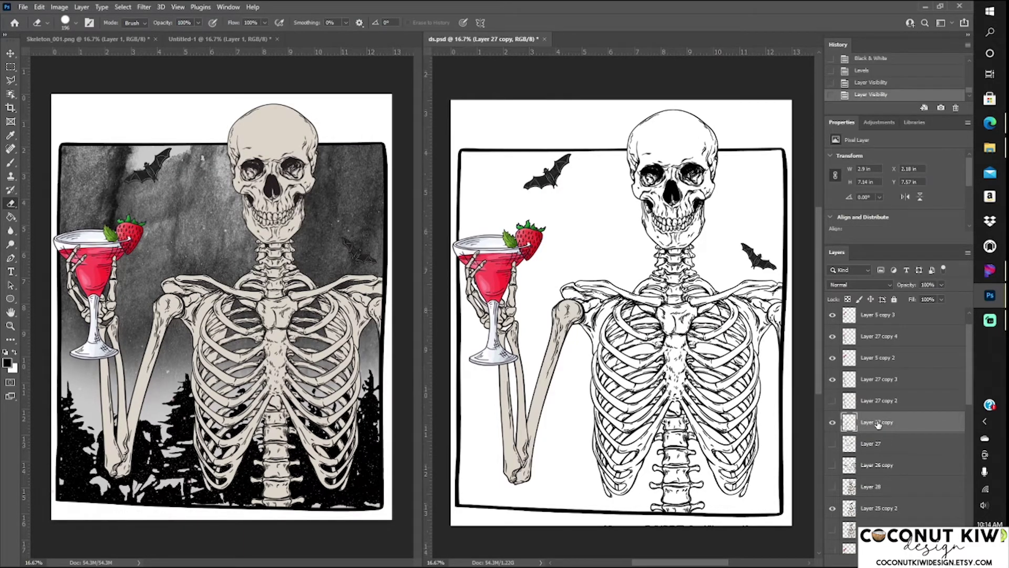
Duplicate the Layer 27 copy piece and merge it with the adjacent selected layer
right_click(883, 422)
left_click(763, 187)
left_click(589, 156)
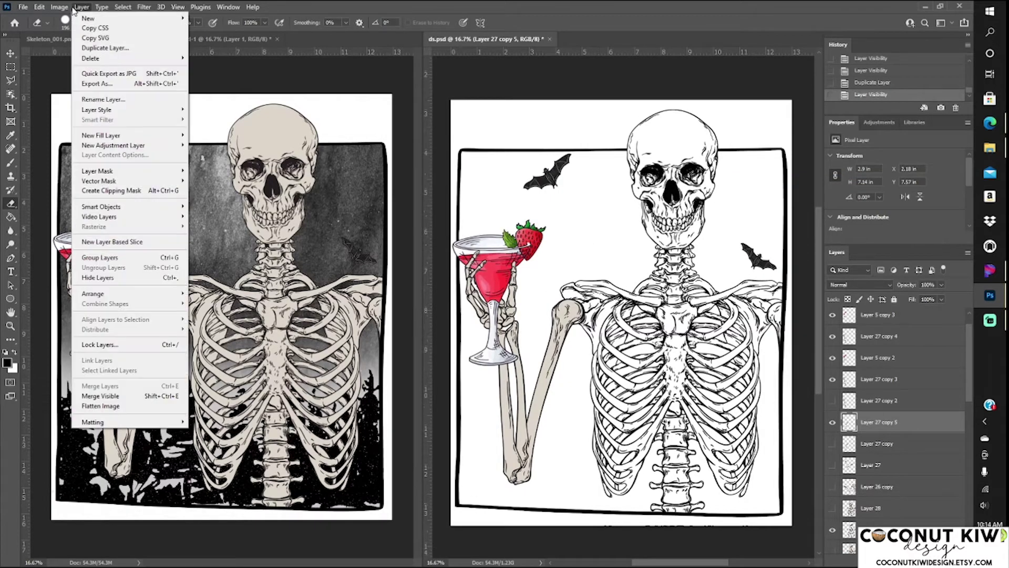
right_click(881, 384)
key("Escape")
left_click(881, 378, "ctrl")
right_click(831, 435)
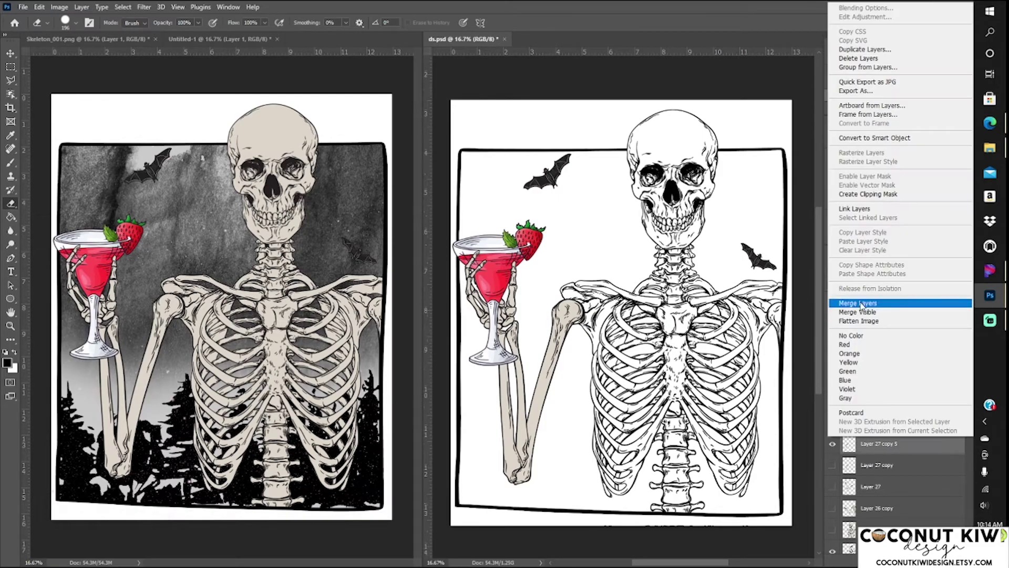
left_click(862, 303)
Convert the merged layer to black-and-white with Levels midtone 0.33 and highlights 198
left_click(81, 7)
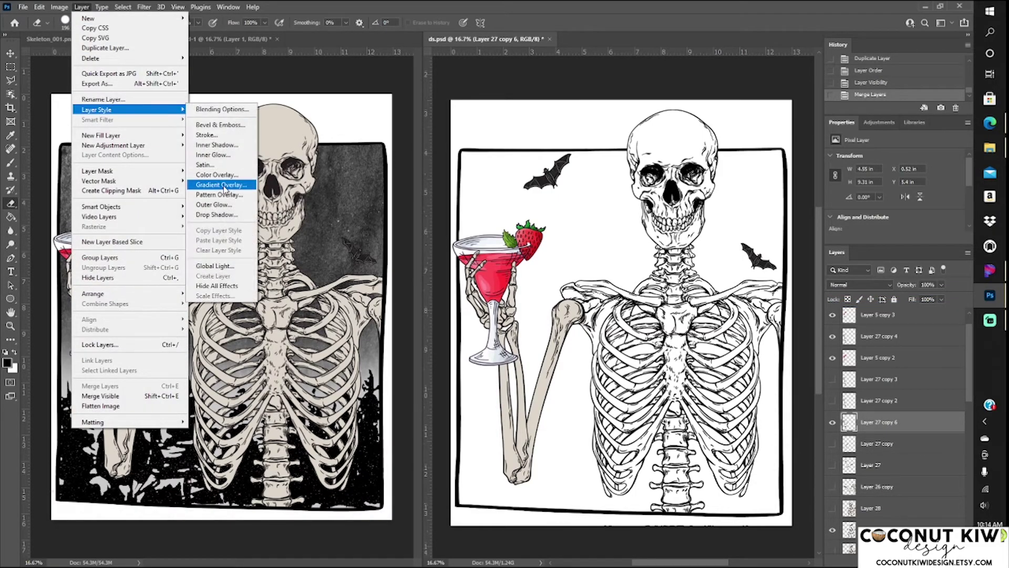
left_click(184, 115)
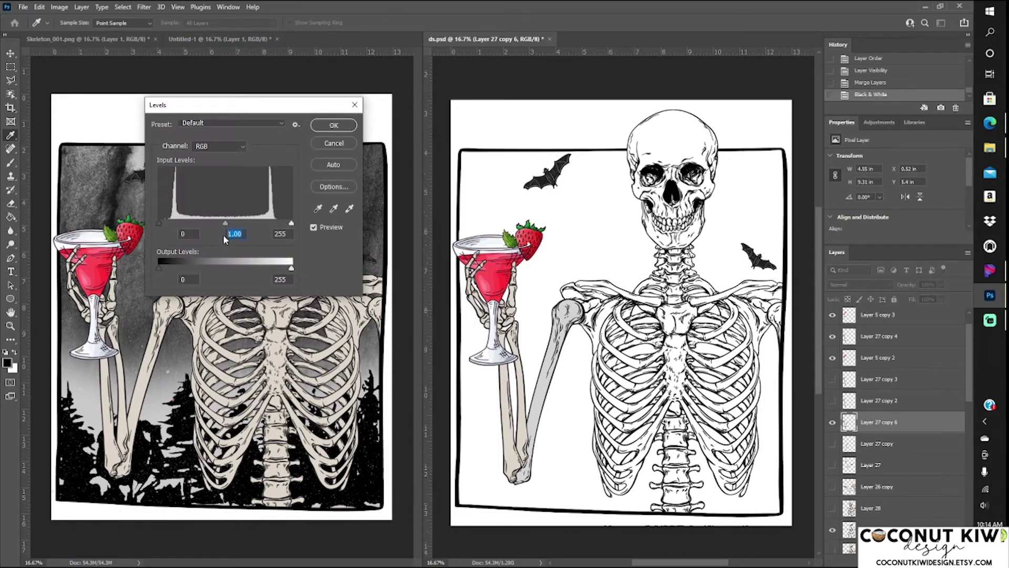
type("0.33")
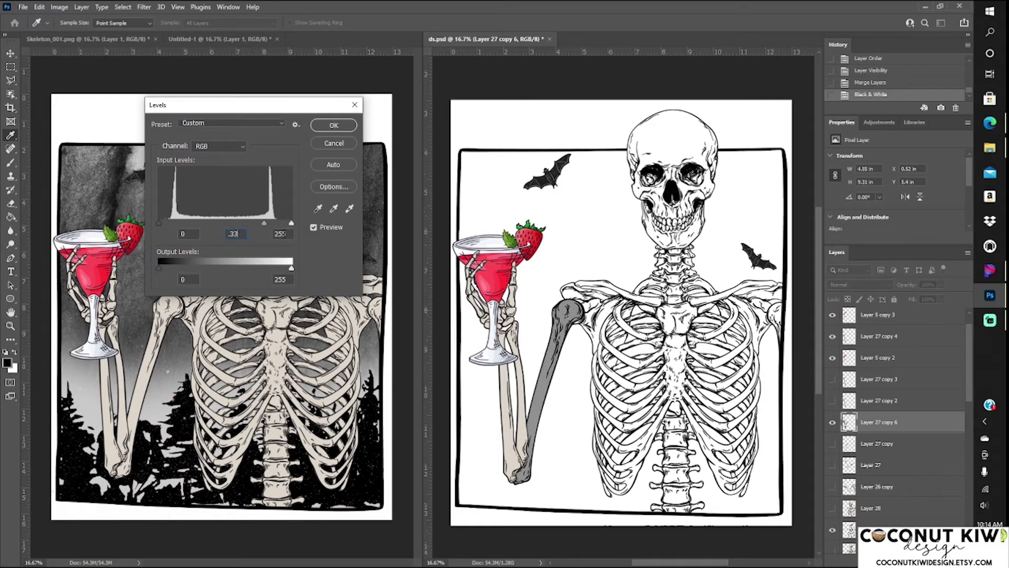
key("Tab")
type("198")
left_click(333, 126)
key("e")
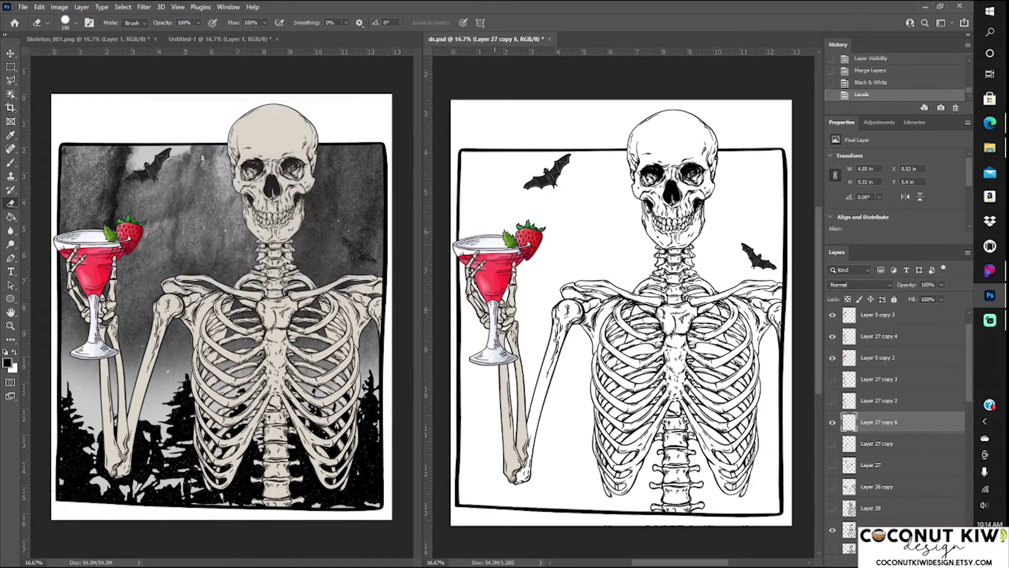
Duplicate the glass-holding arm layer and convert the copy to black-and-white
right_click(885, 340)
left_click(762, 185)
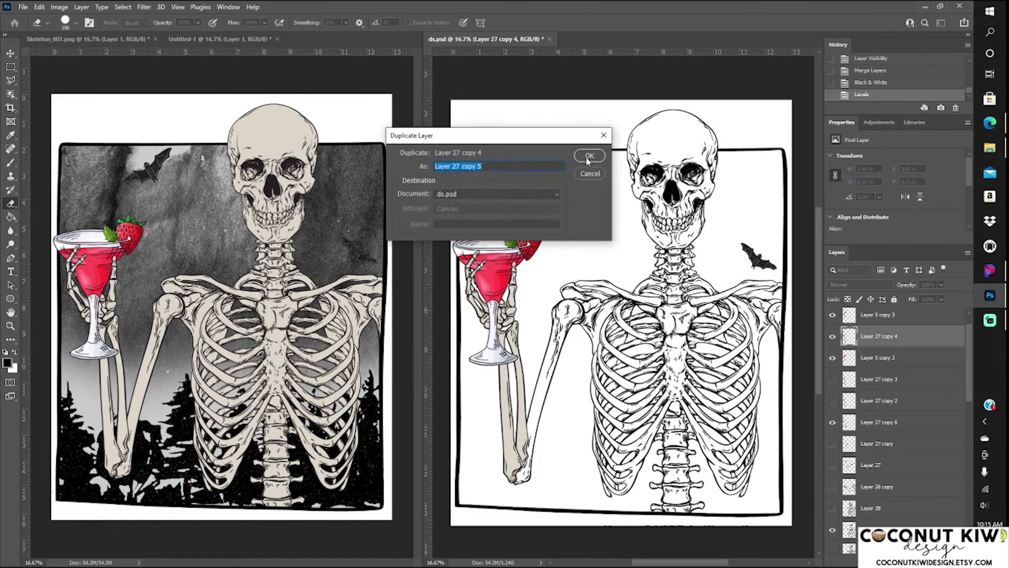
key("Return")
left_click(60, 7)
left_click(194, 104)
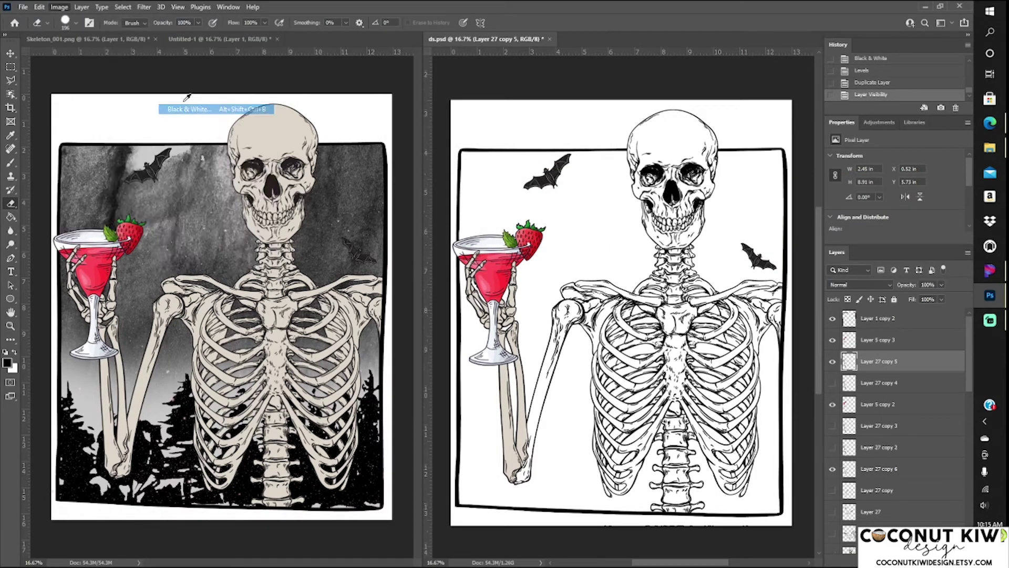
key("Return")
Brighten the arm copy with Levels, setting the midtone to 0.3
left_click(59, 7)
left_click(179, 44)
double_click(236, 233)
type(".33")
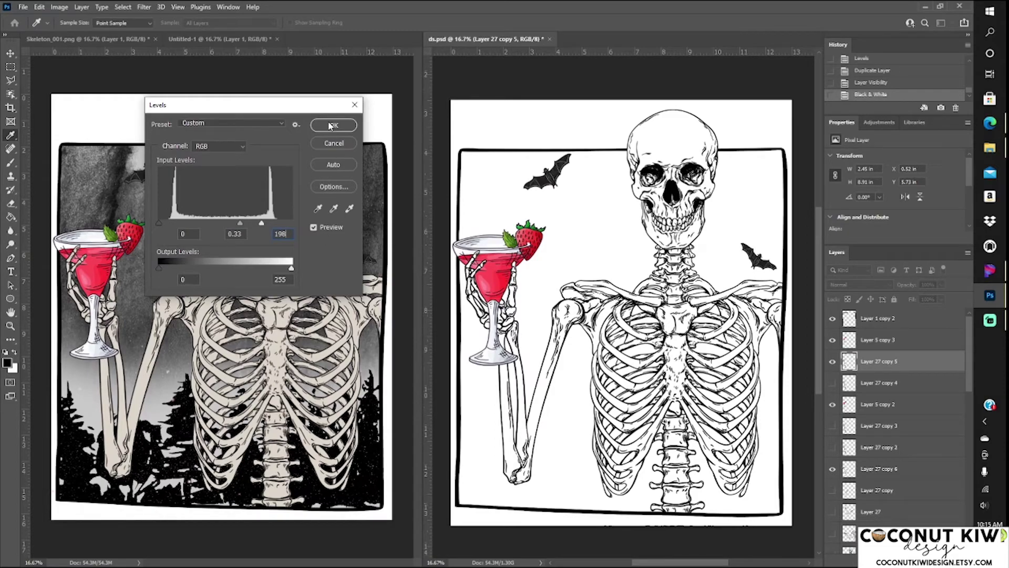
key("Return")
key("e")
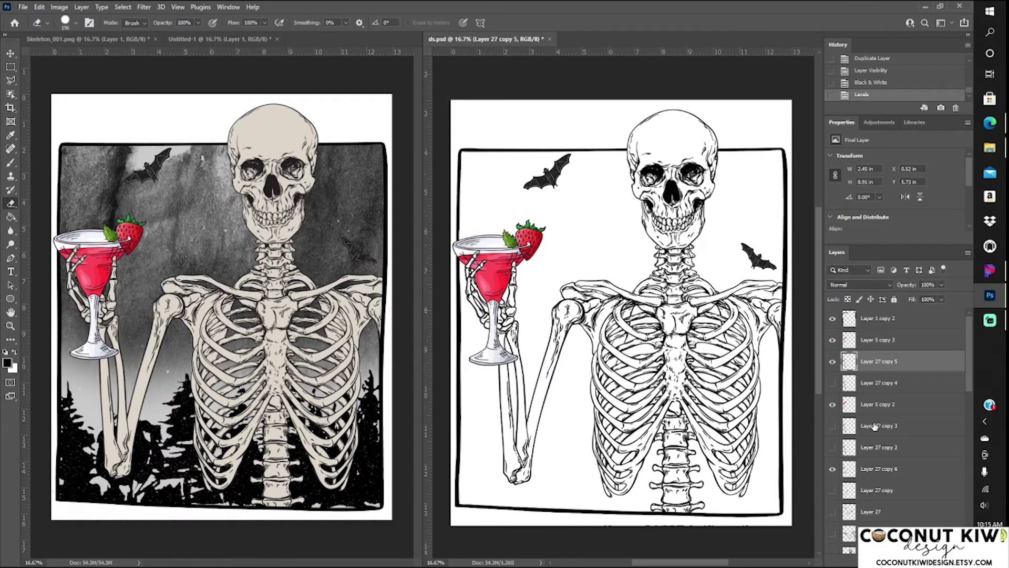
scroll(888, 425, "down", 5)
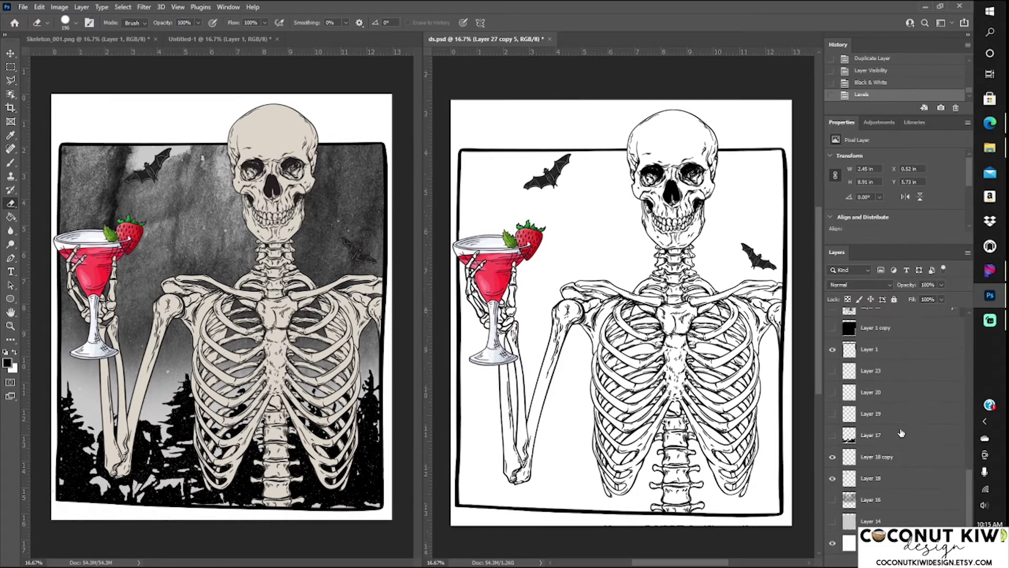
Preview the watercolour, background and trees layers, then step back in history
left_click(833, 520)
left_click(832, 499)
left_click(833, 435)
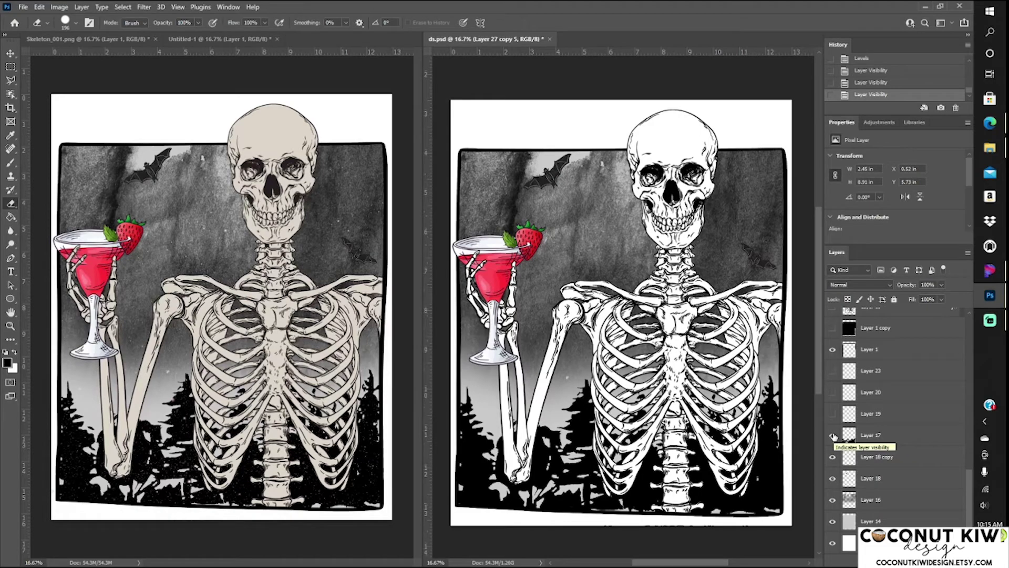
left_click(893, 61)
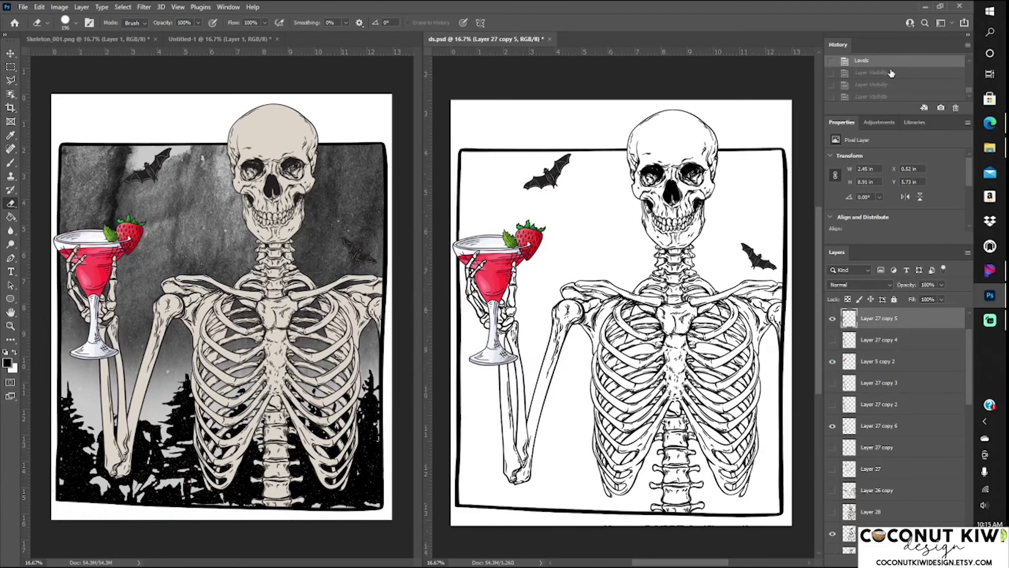
Duplicate Layer 16 and load the copy's shape as a selection
scroll(941, 489, "down", 3)
scroll(915, 462, "down", 3)
scroll(889, 436, "down", 3)
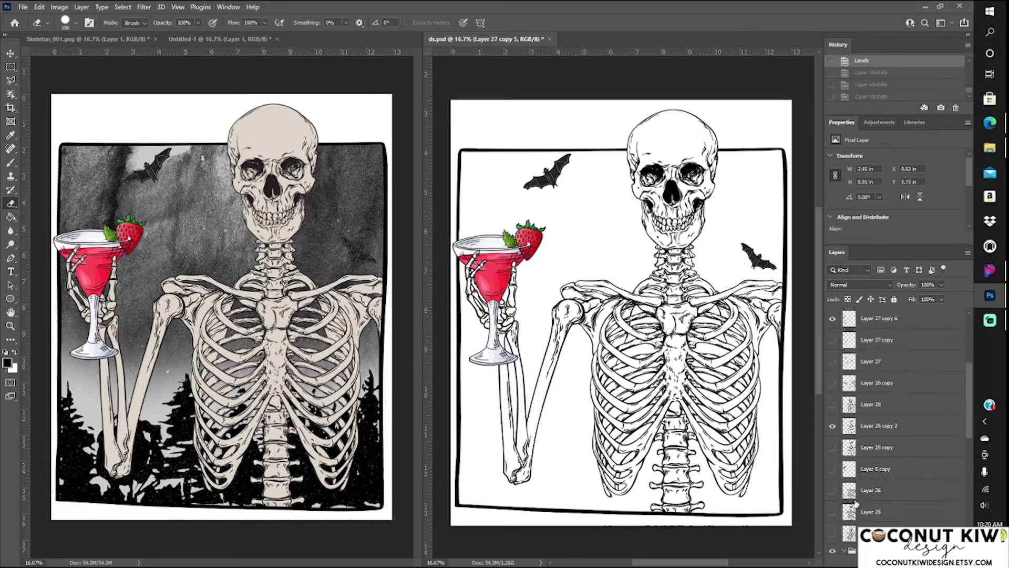
scroll(862, 410, "down", 3)
scroll(862, 421, "down", 3)
right_click(851, 504)
left_click(867, 111)
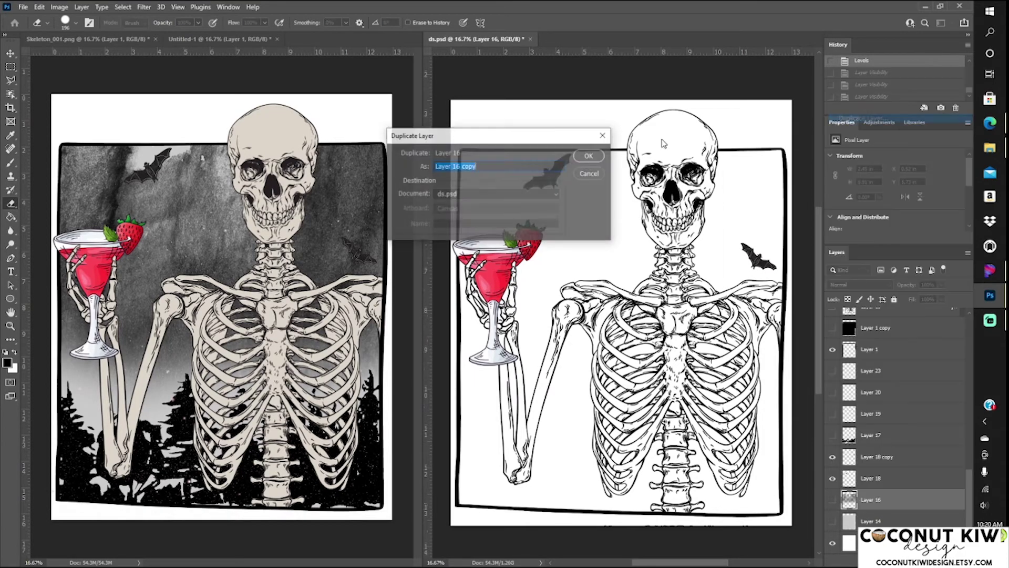
key("Return")
left_click(849, 500, "ctrl")
Invert the selection, add a new empty layer, and test-paint black, then undo the paint
left_click(122, 7)
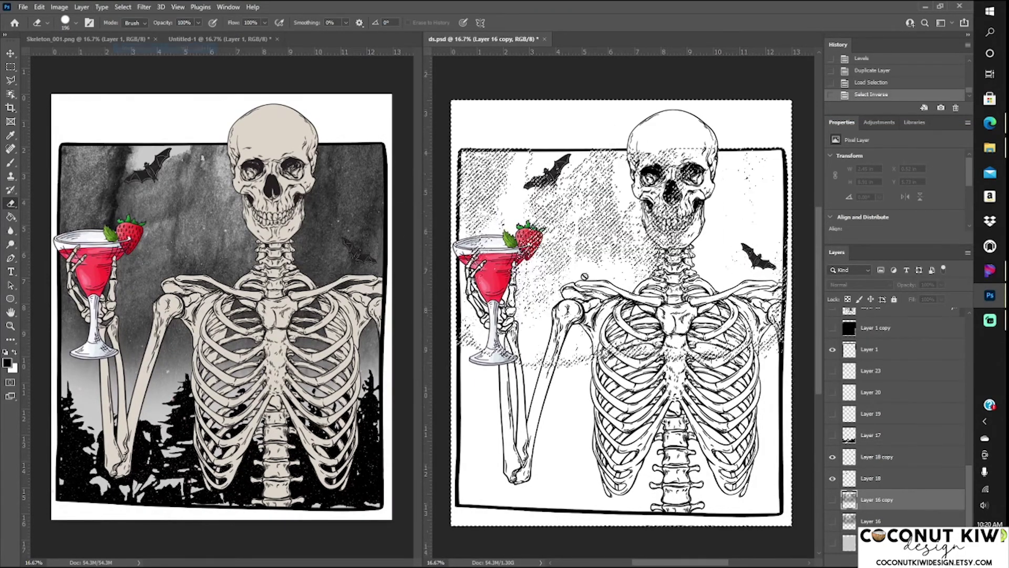
left_click(137, 52)
key("ctrl+shift+alt+n")
key("b")
left_click(65, 22)
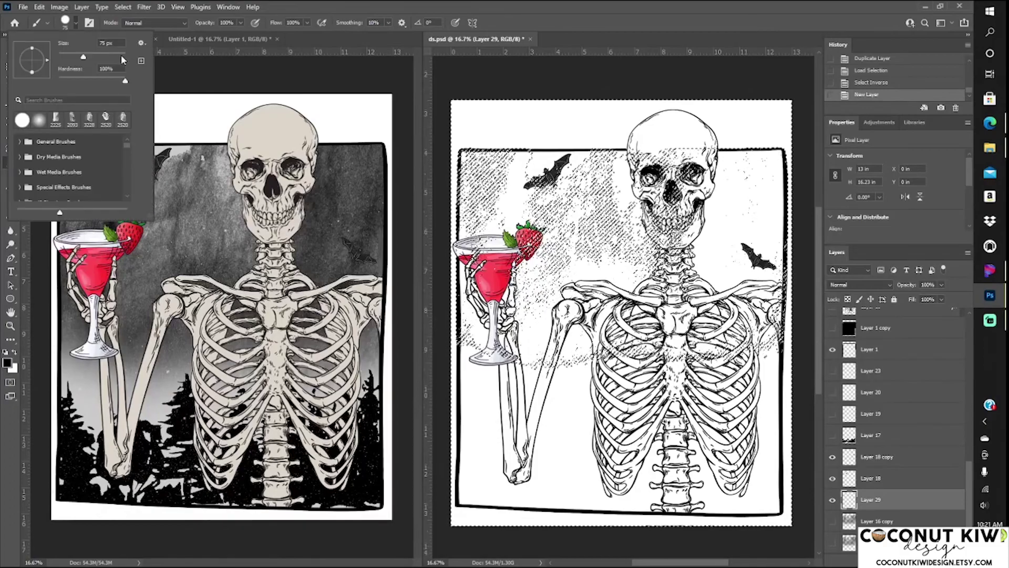
left_click_drag(499, 157, 762, 342)
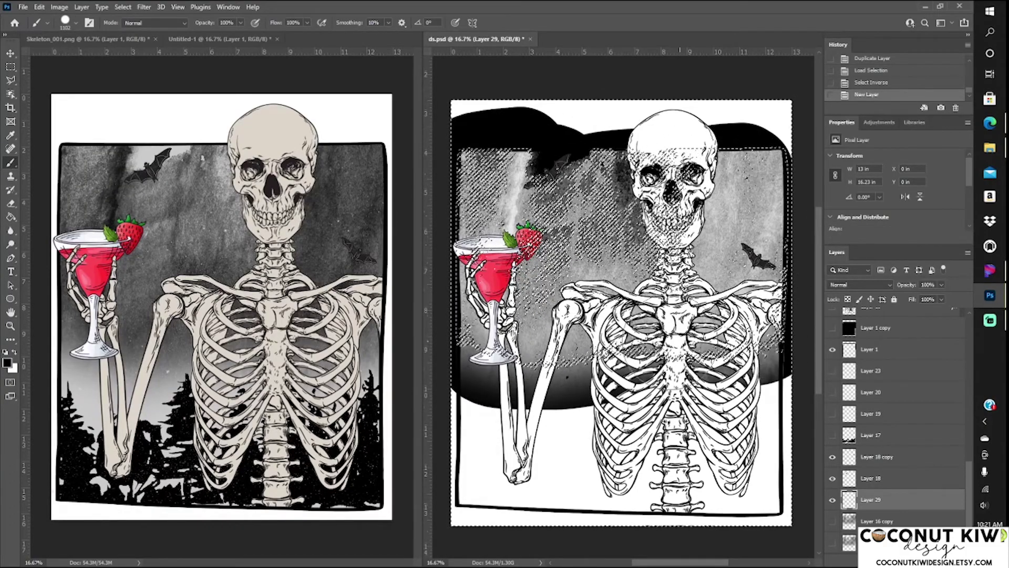
left_click(122, 7)
left_click(132, 28)
key("ctrl+z")
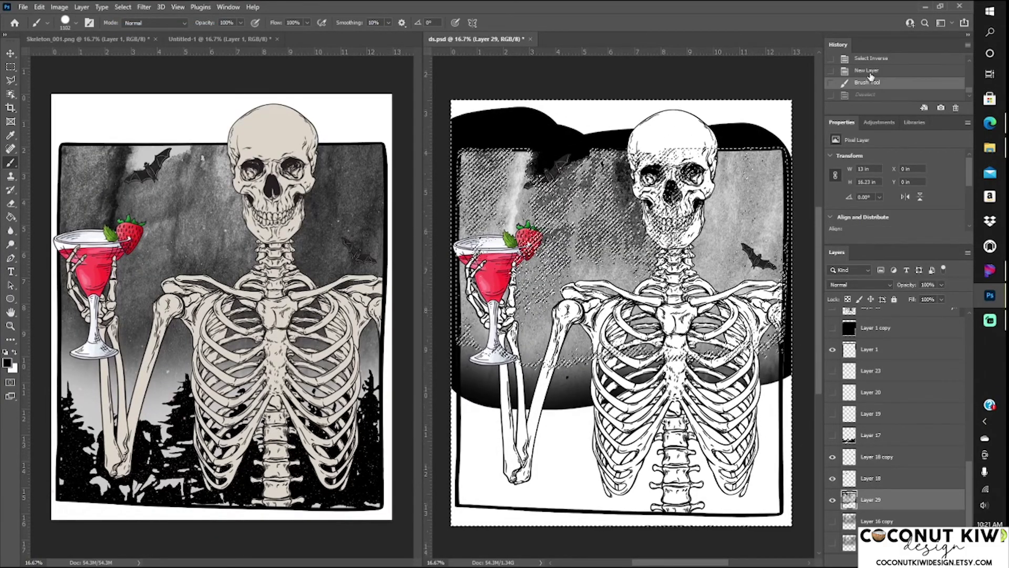
key("ctrl+z")
Delete Layer 16 copy, move Layer 29 above Layer 23, and paint speckles with a 2874 brush
left_click_drag(929, 522, 955, 547)
left_click_drag(871, 499, 871, 368)
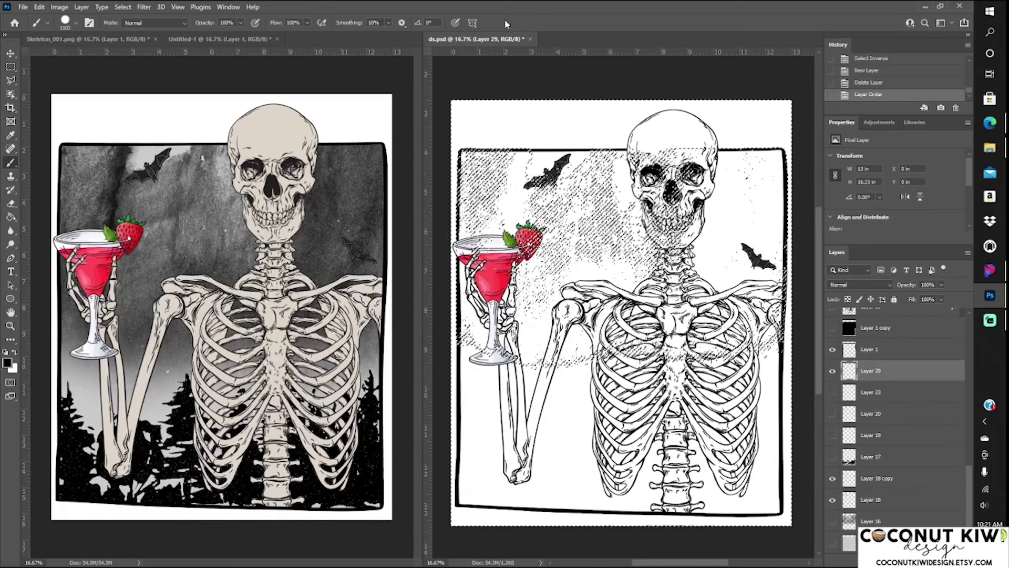
left_click(850, 371, "ctrl")
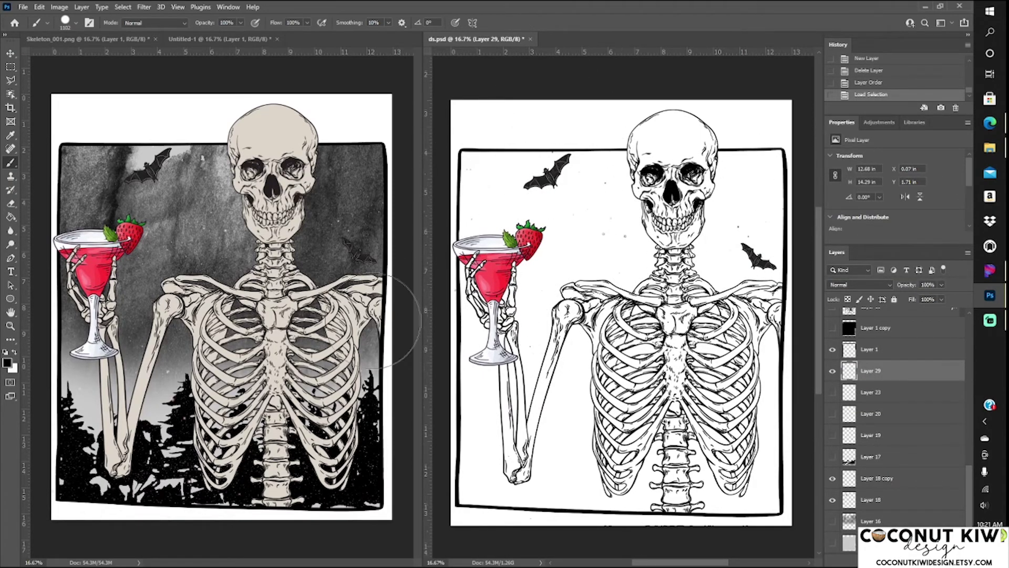
left_click(66, 22)
left_click_drag(118, 55, 126, 55)
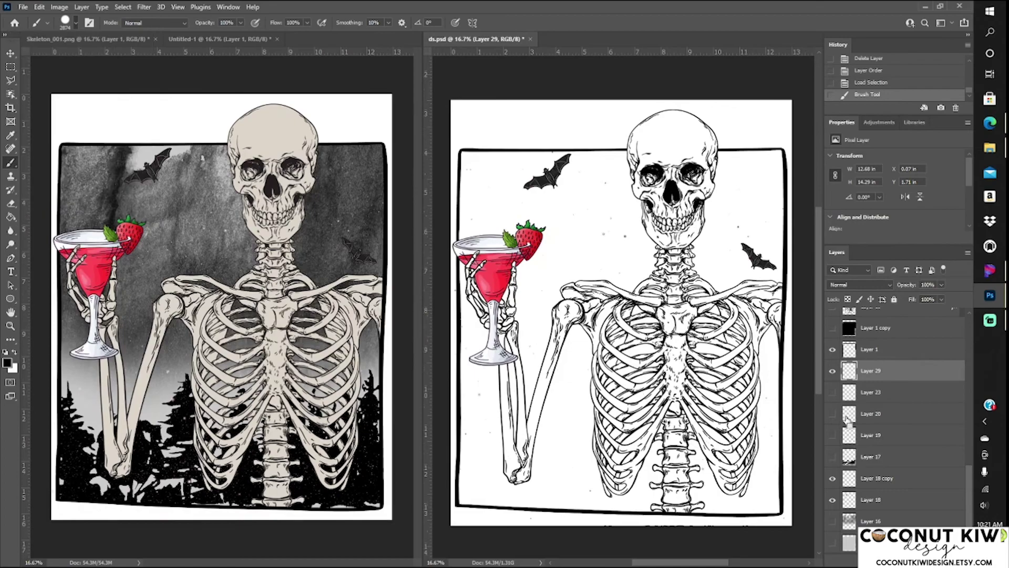
left_click(720, 223)
left_click_drag(720, 224, 735, 473)
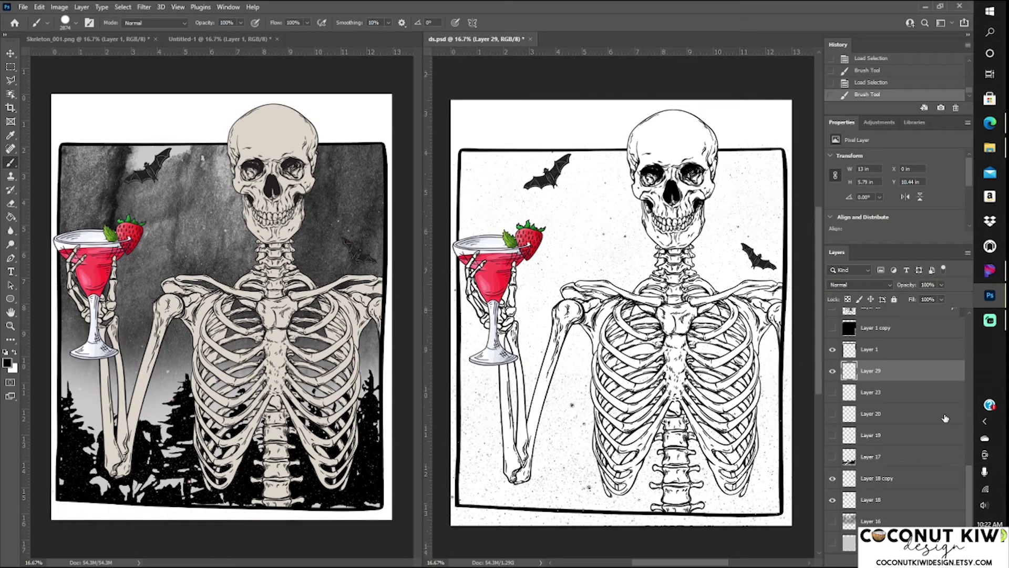
Duplicate the Layer 29 speckle layer
right_click(828, 378)
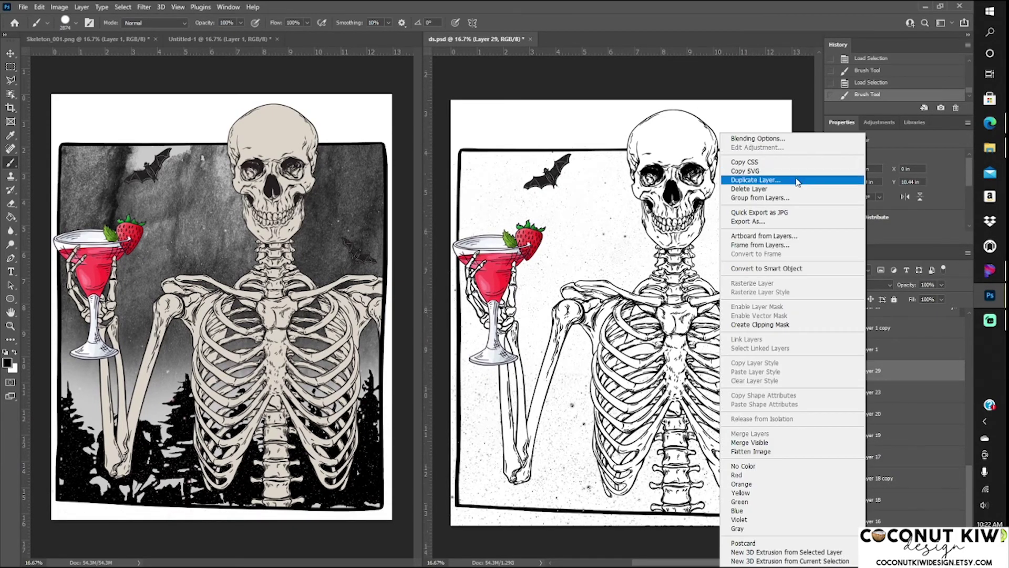
left_click(736, 184)
key("Return")
left_click(122, 7)
left_click(137, 25)
left_click(834, 372)
left_click(833, 373)
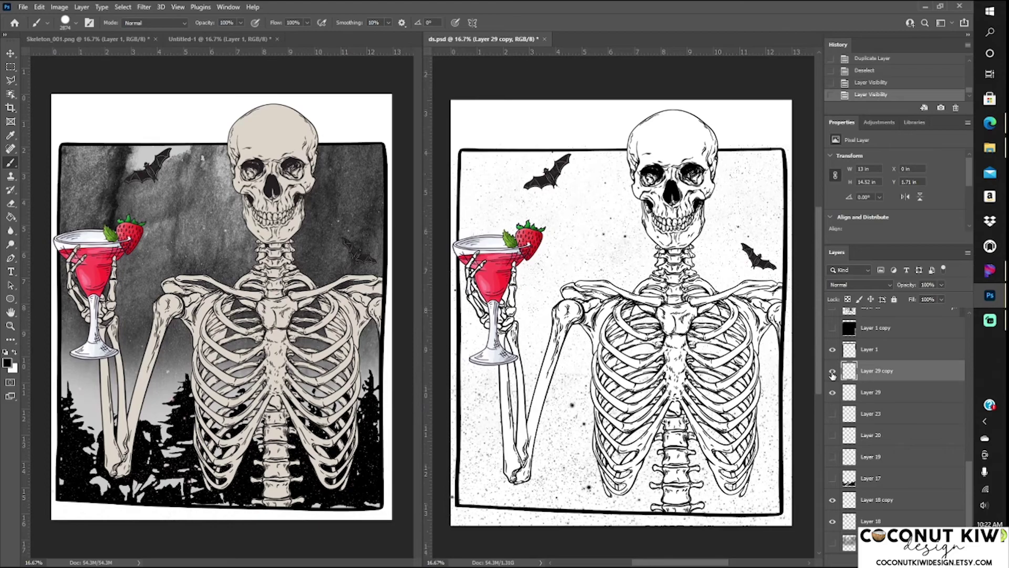
Erase speckles within an inverted layer selection using a 2520 eraser, then deselect
left_click(849, 350, "ctrl")
left_click(123, 7)
left_click(137, 42)
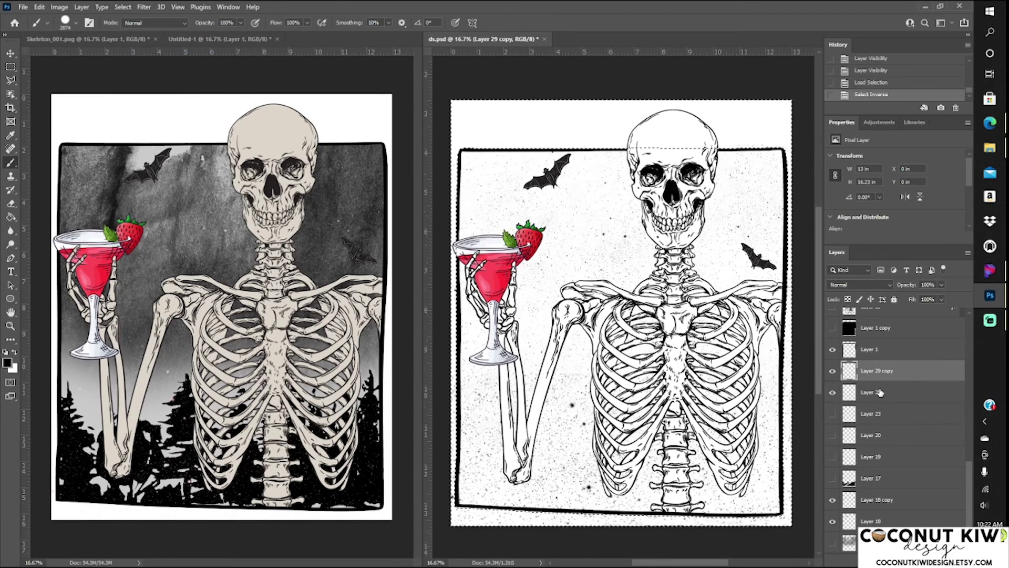
key("e")
left_click(65, 22)
left_click(741, 407)
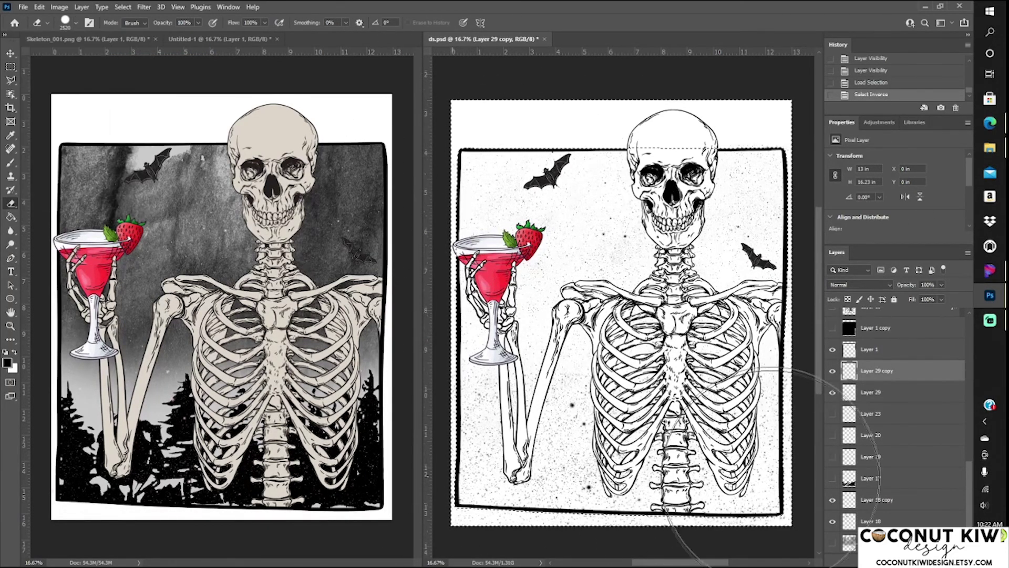
left_click(889, 396)
left_click(436, 431)
key("ctrl+d")
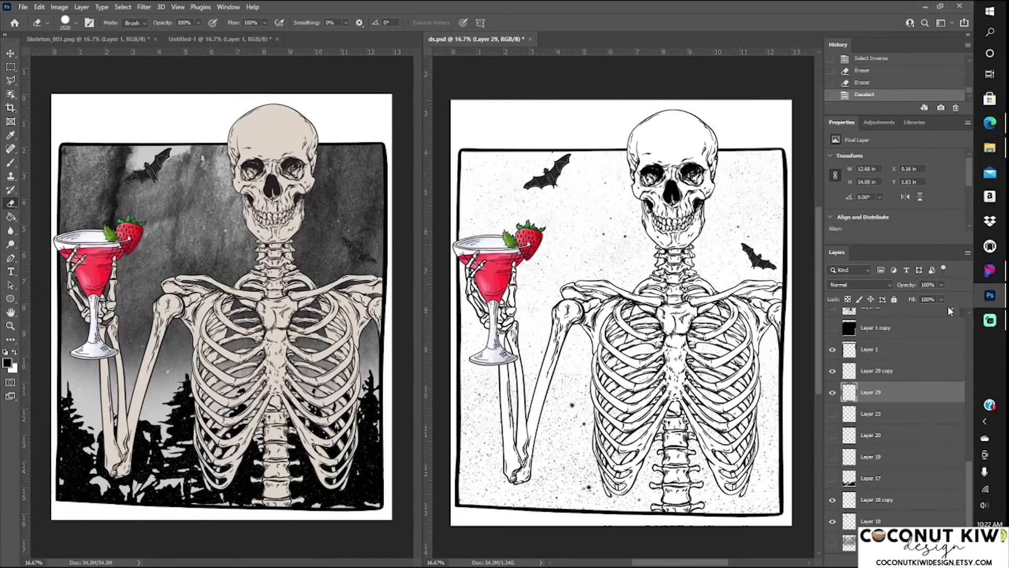
Merge Layer 29 with its copy and show the black trees layer, Layer 17
left_click(877, 377, "shift")
right_click(876, 377)
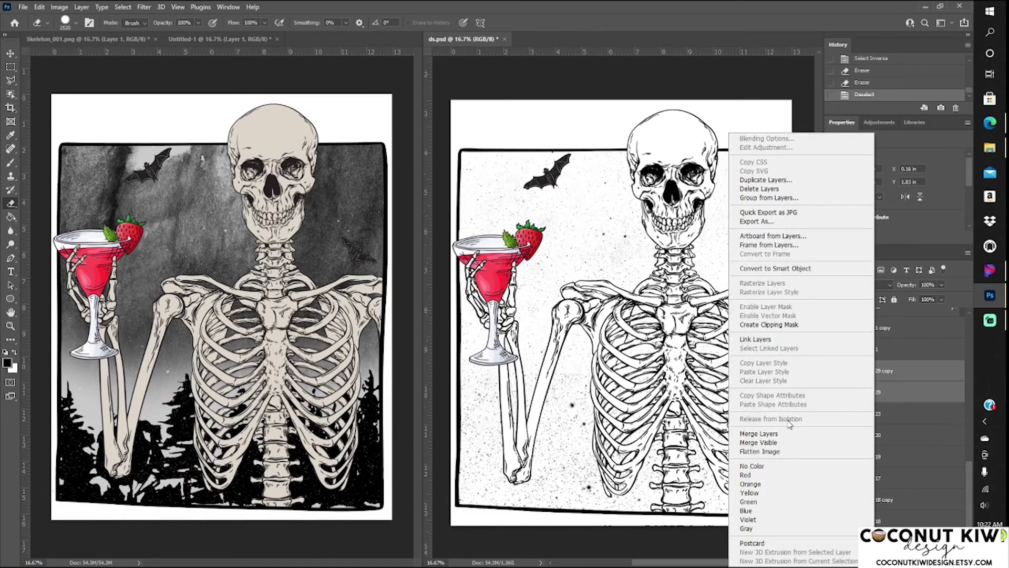
left_click(894, 399)
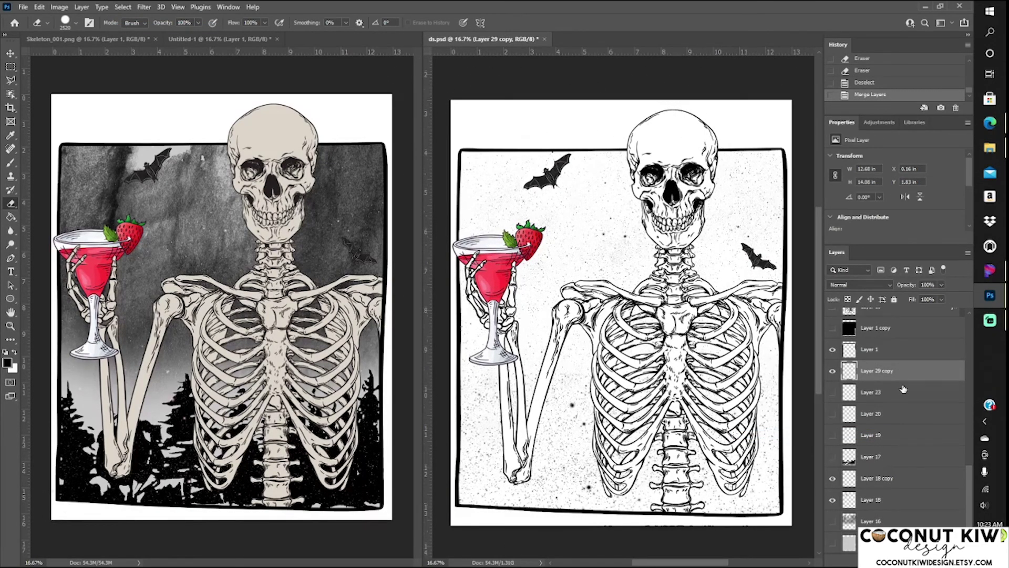
left_click(832, 457)
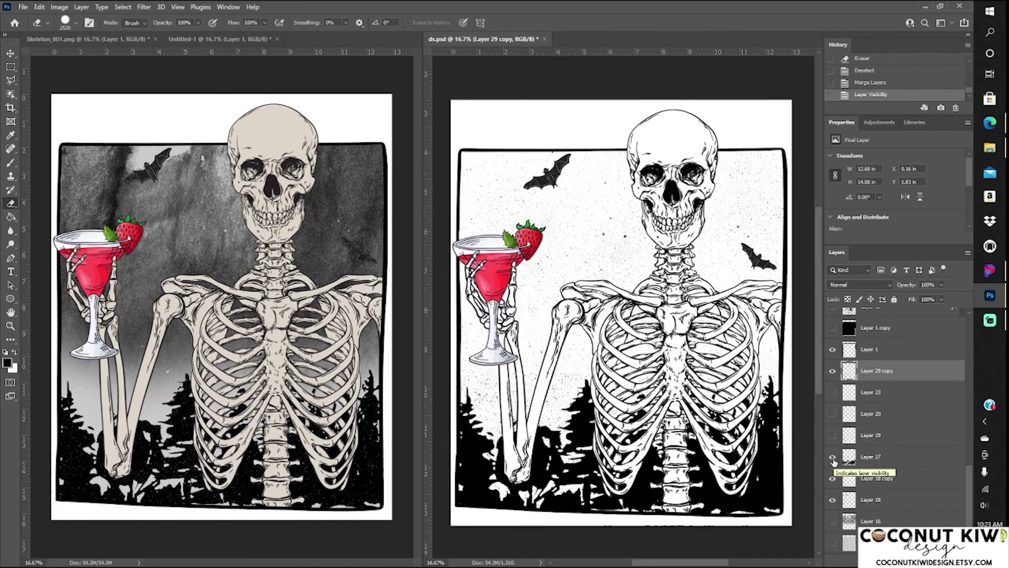